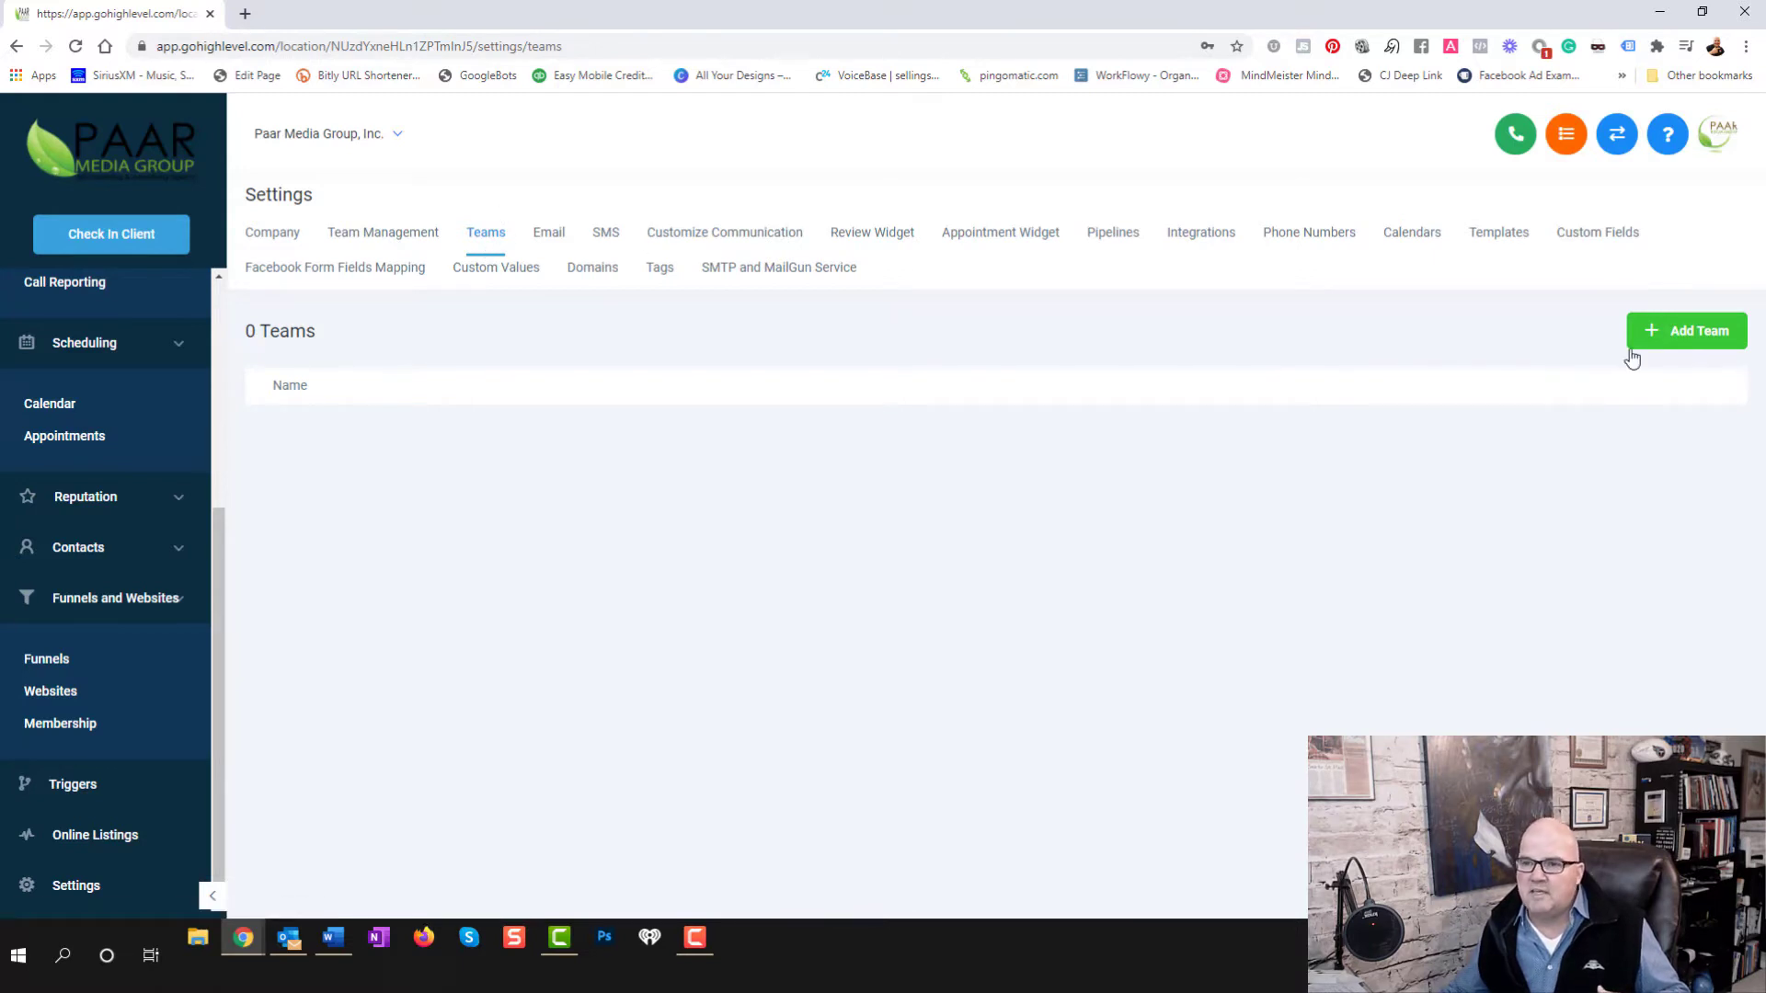
Start a new team and enter Closing Team as its name in the team info
click(1692, 337)
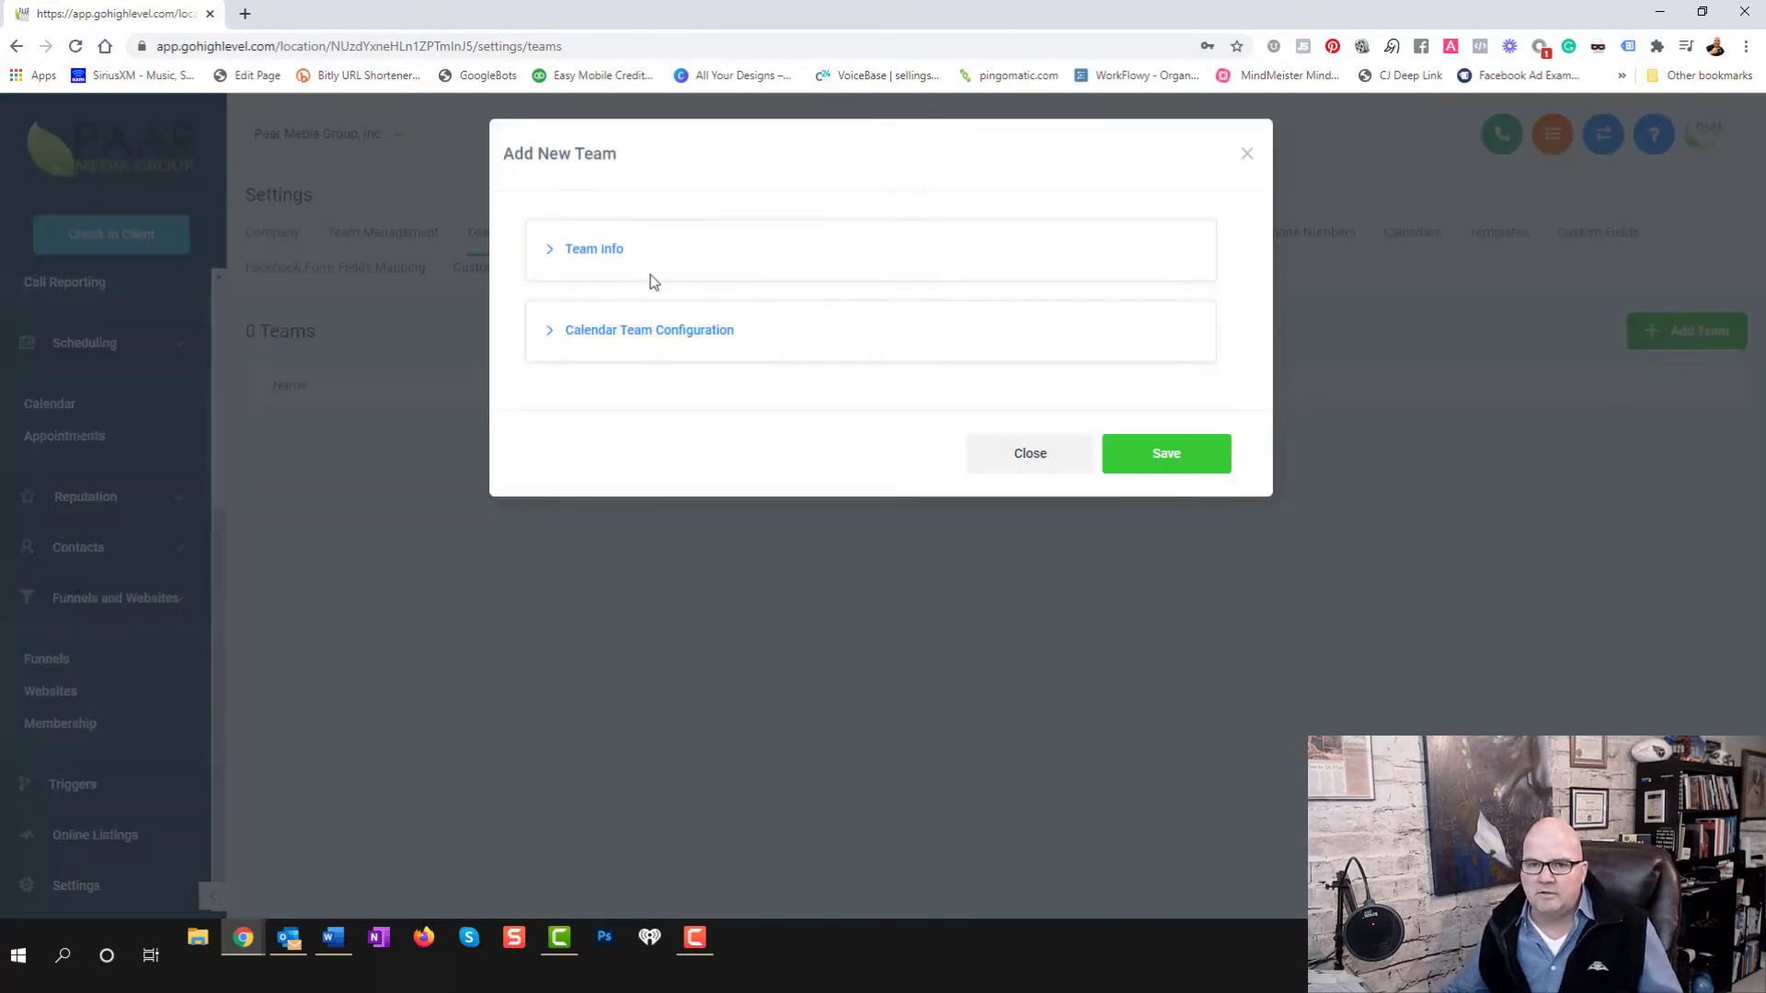
click(554, 254)
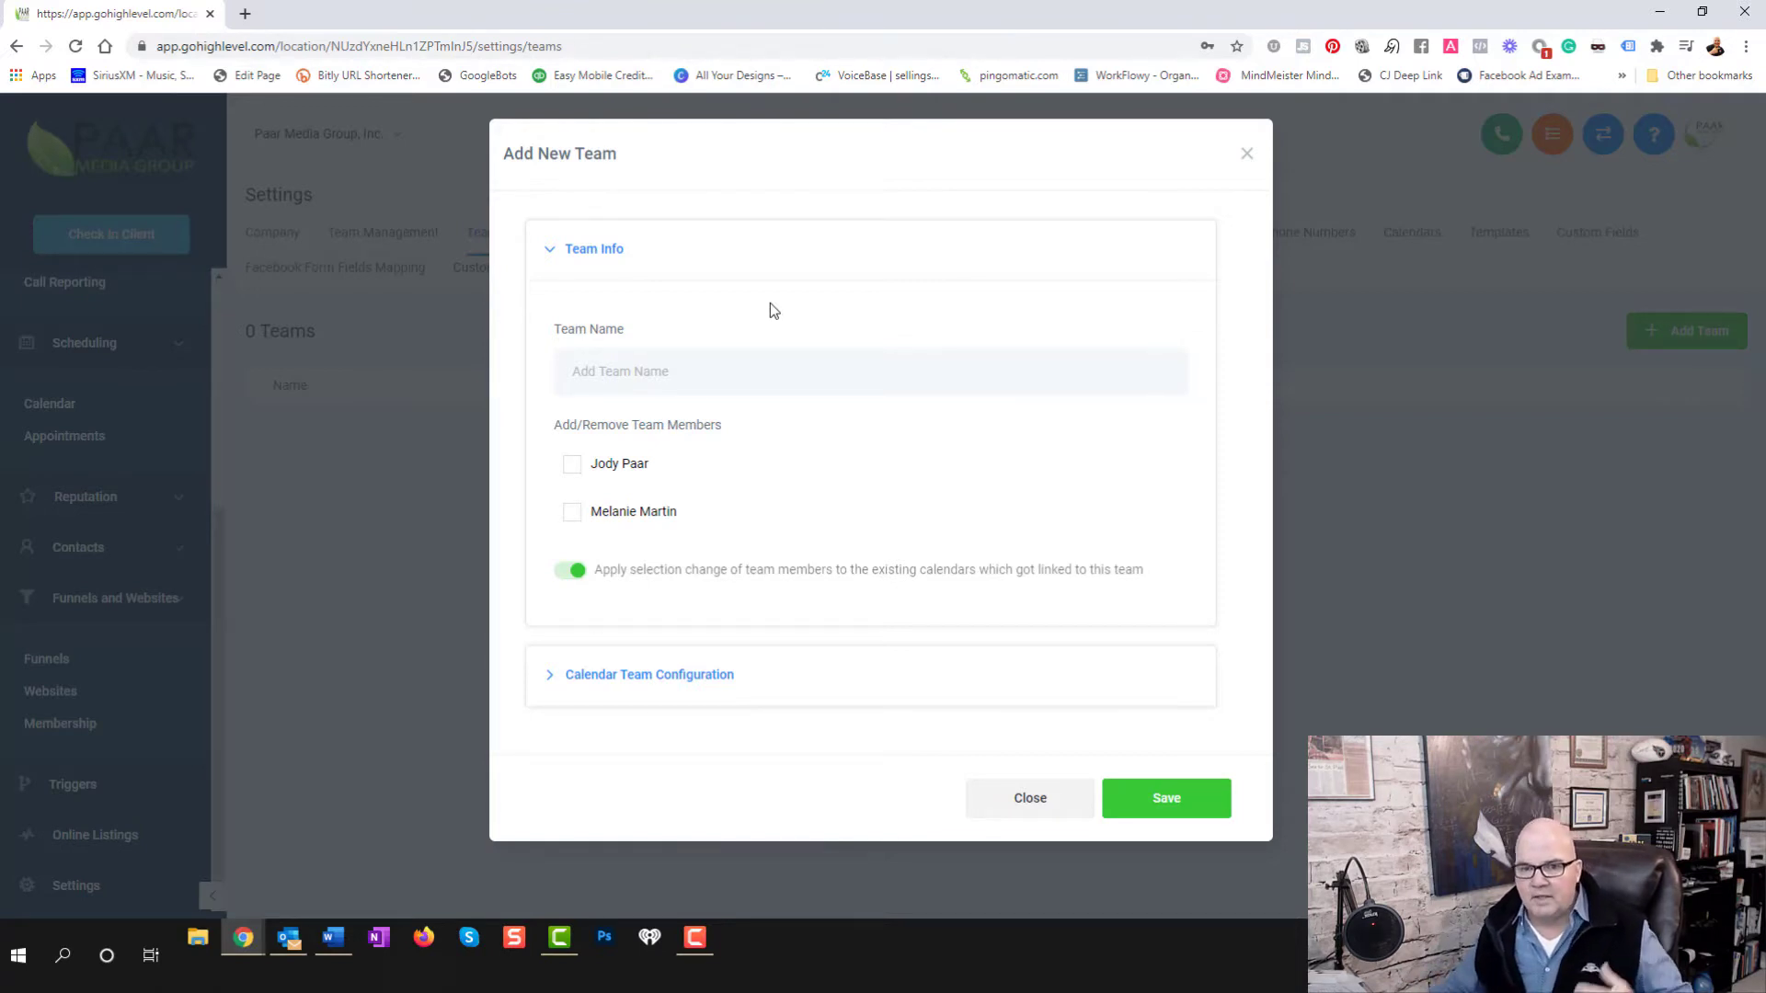
click(670, 377)
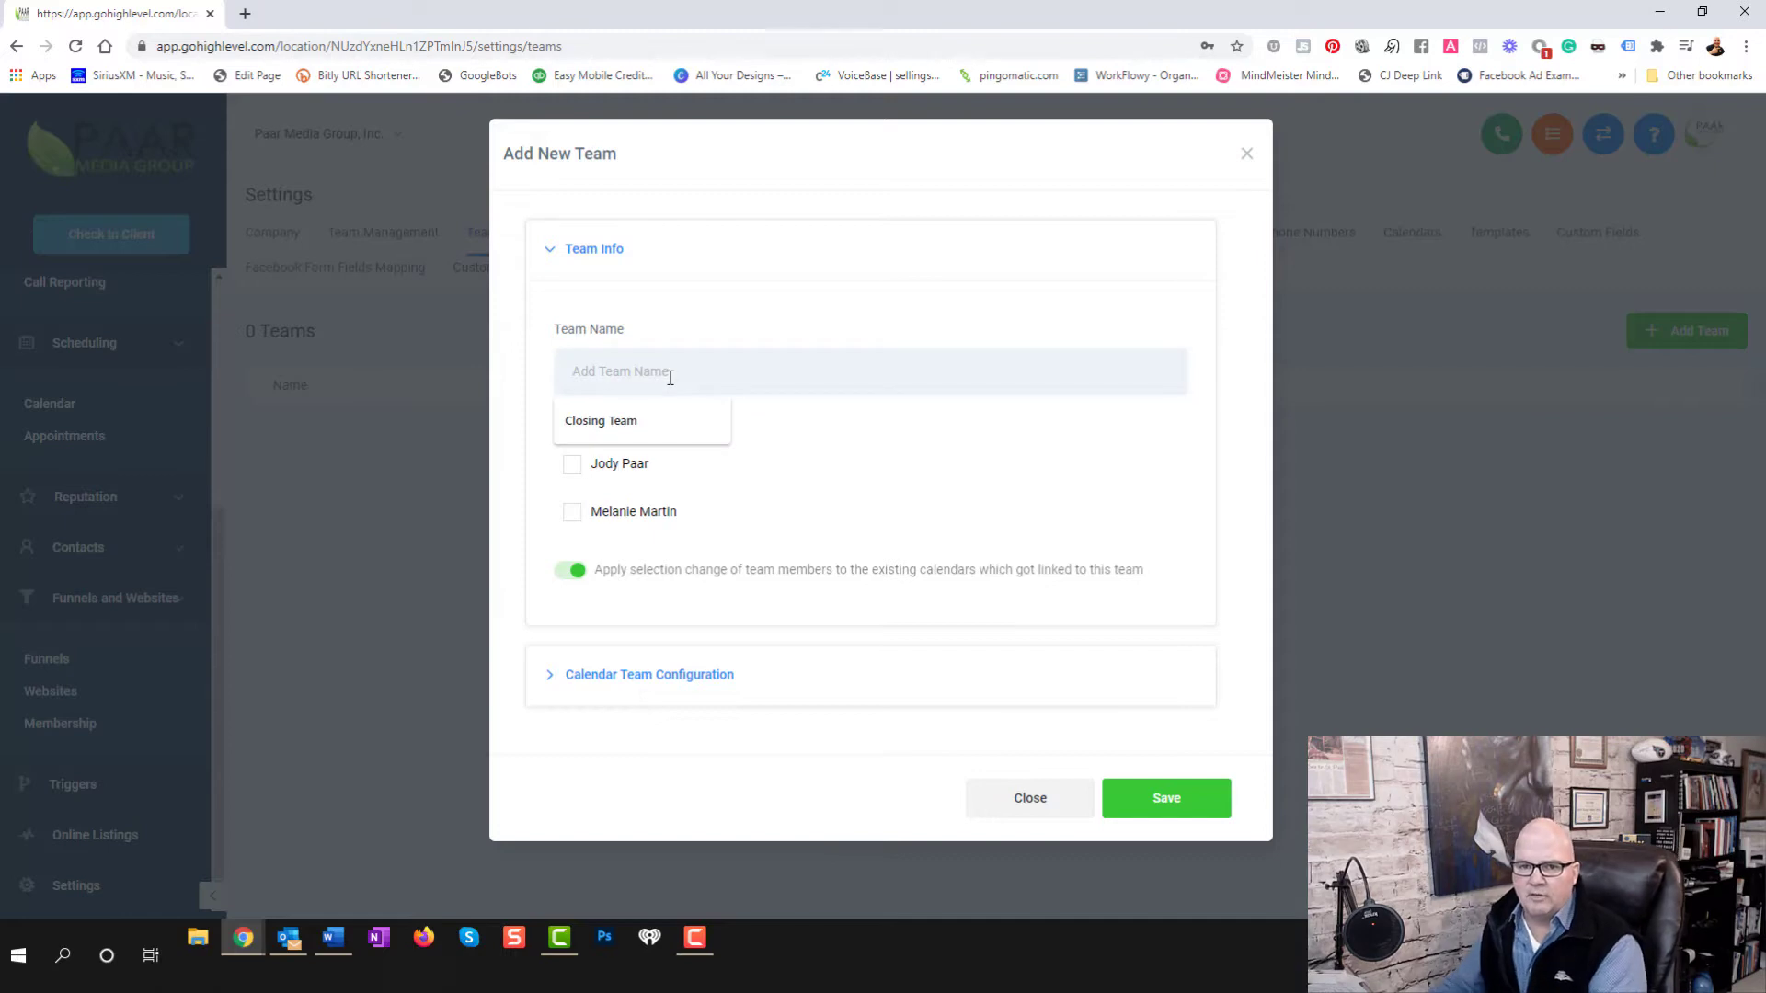
click(633, 423)
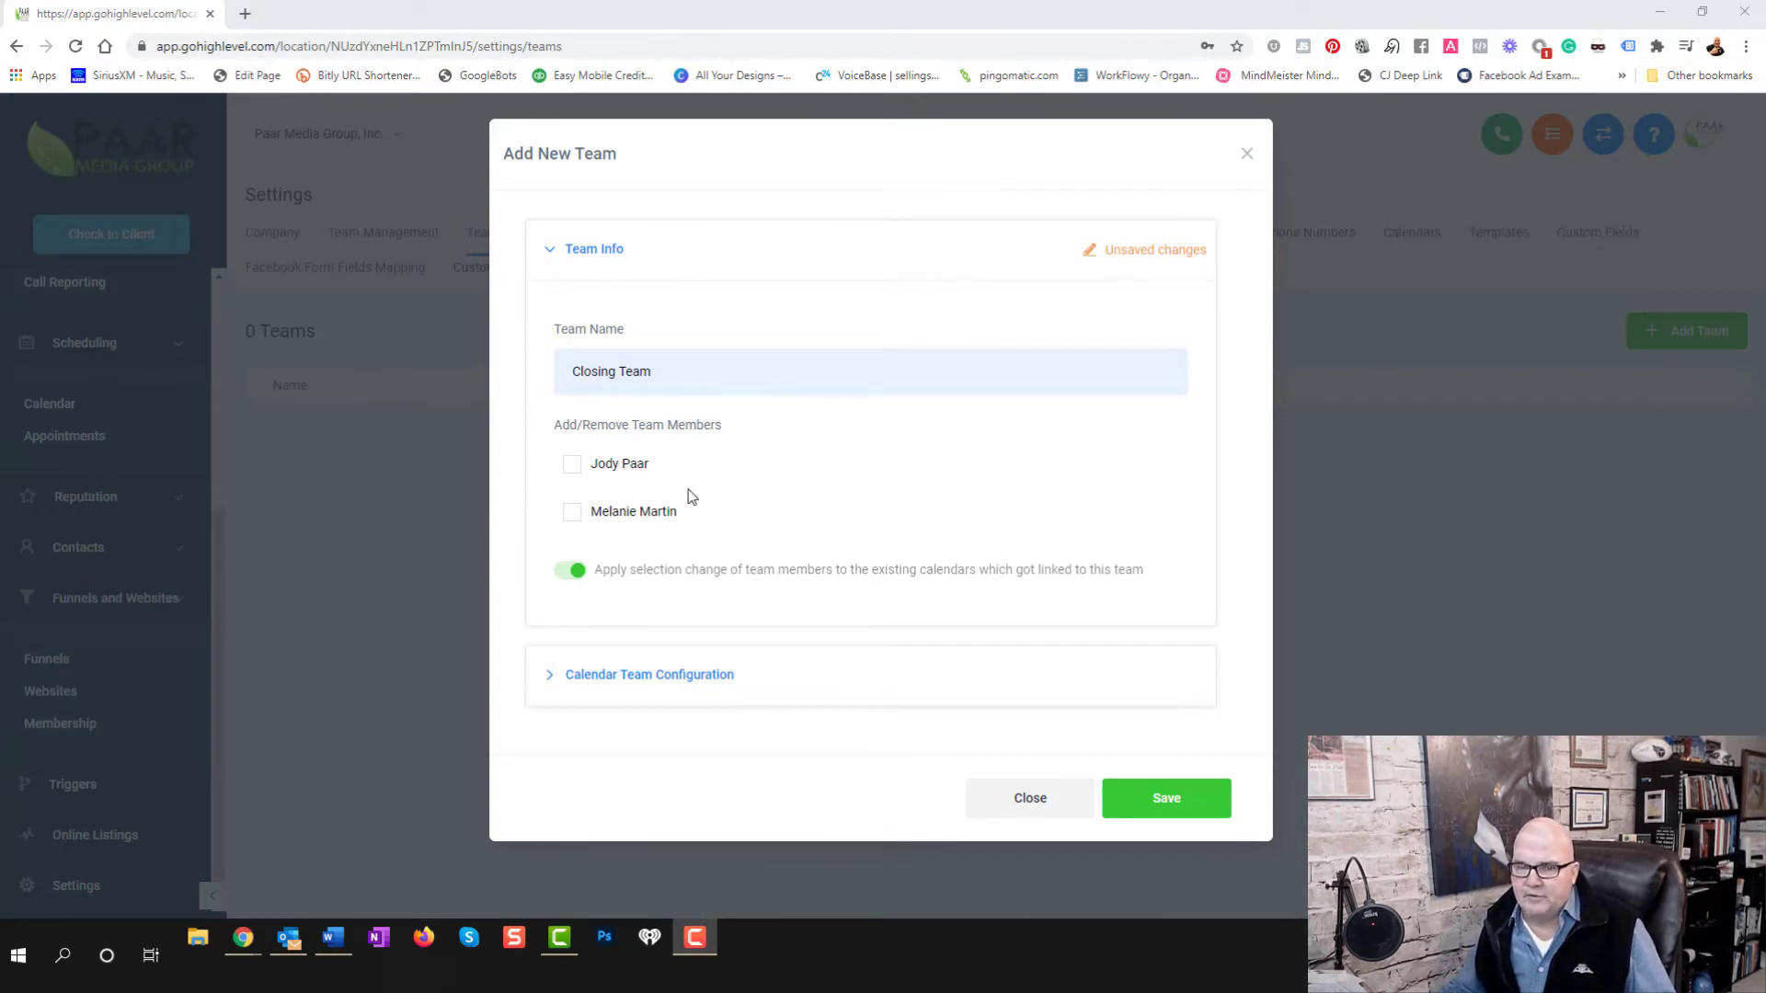
Add both listed users to the team and keep member selection changes applied to its existing linked calendars
click(576, 468)
click(574, 520)
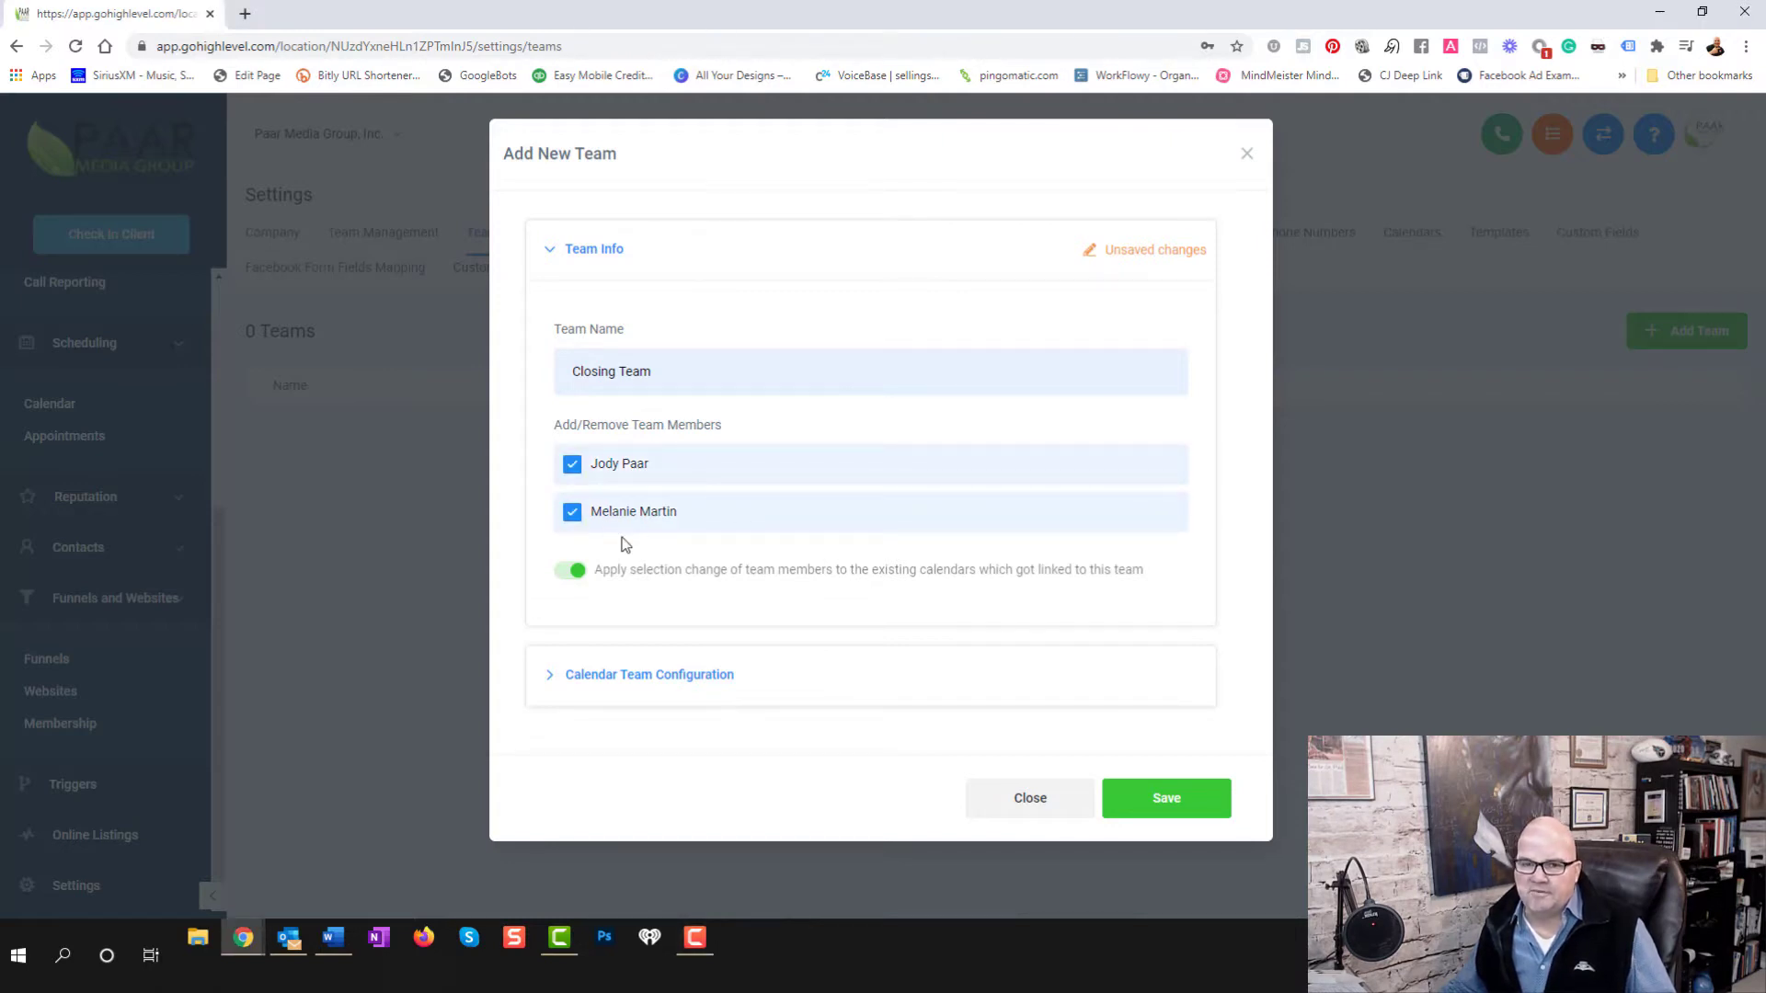
click(568, 571)
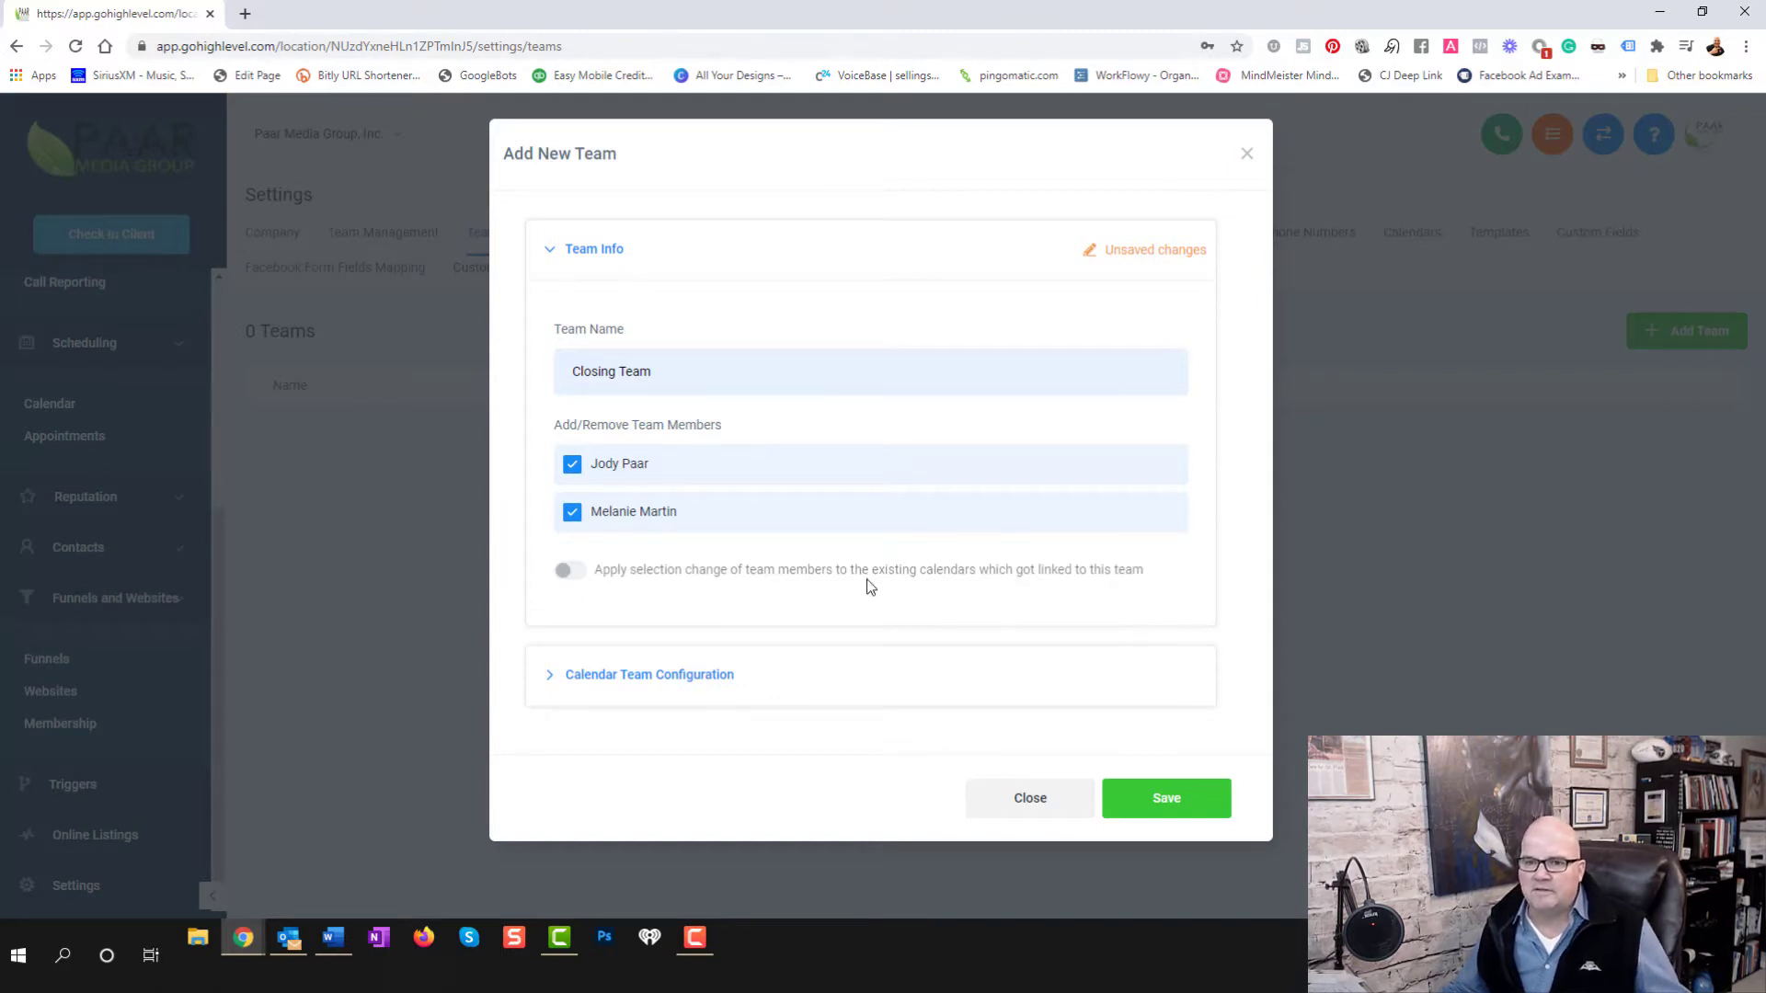
click(579, 573)
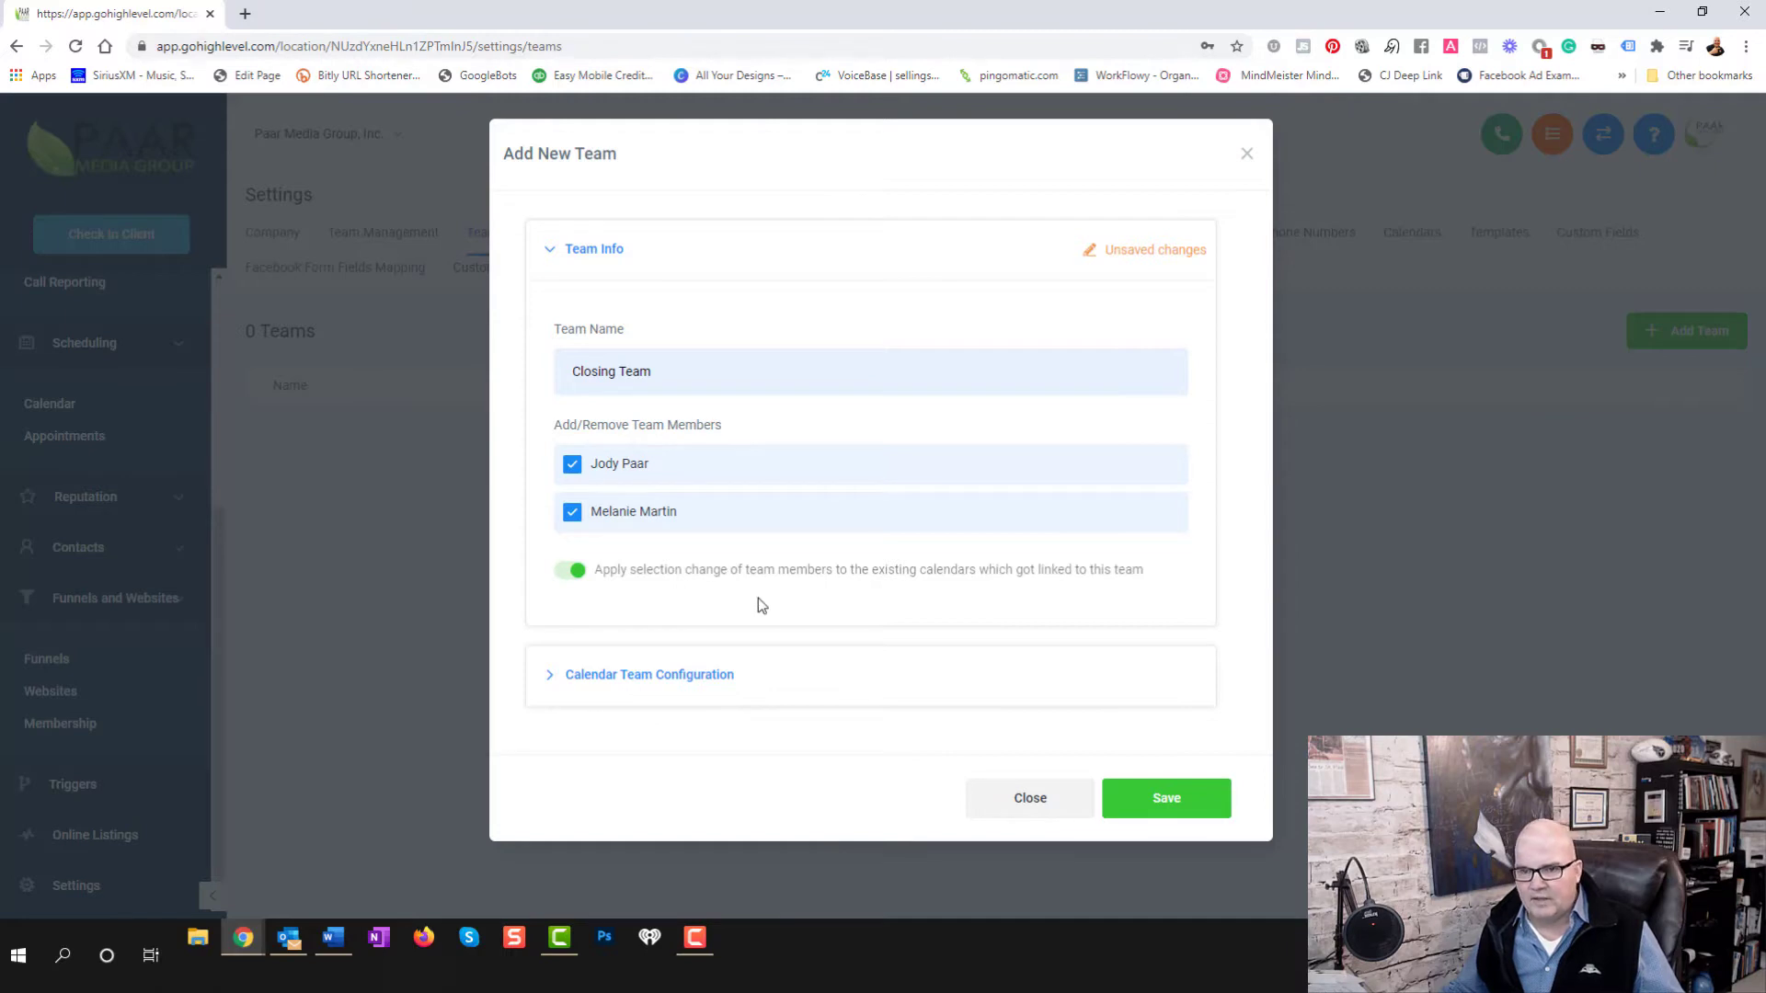
Fill in the calendar team configuration with name Closers, description Closing Team and URL slug closing
click(554, 693)
scroll(869, 664, down, 3)
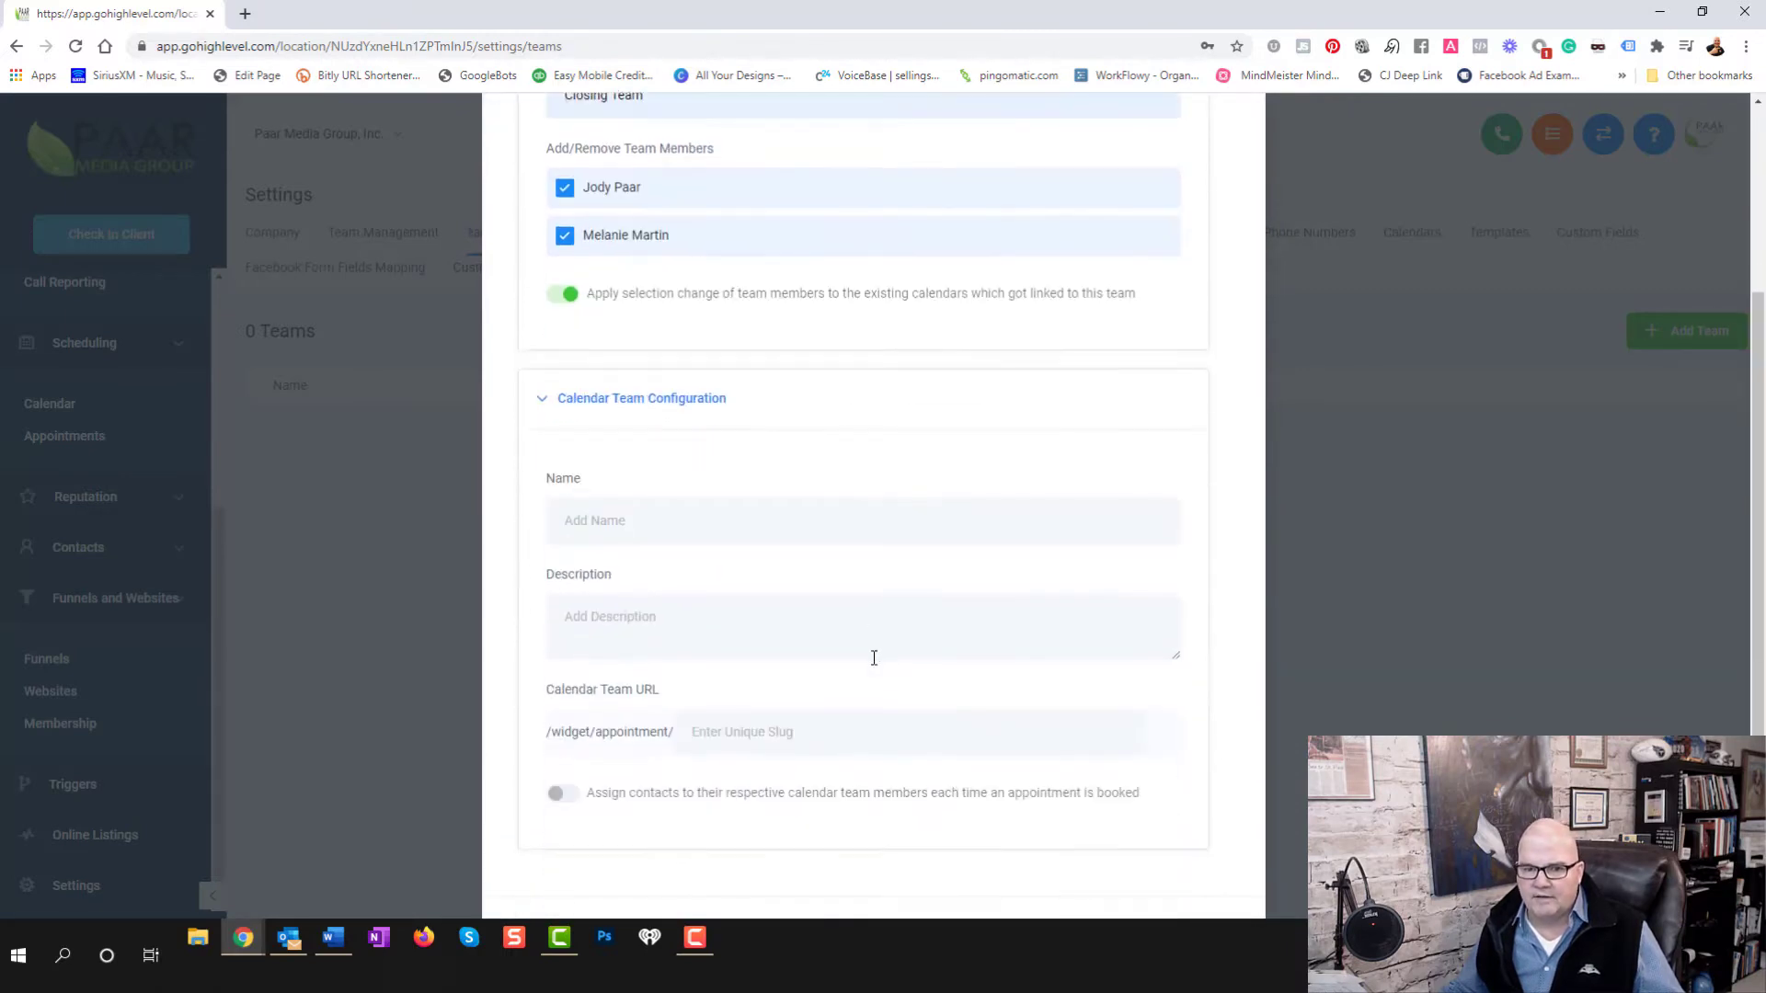
click(706, 525)
click(607, 571)
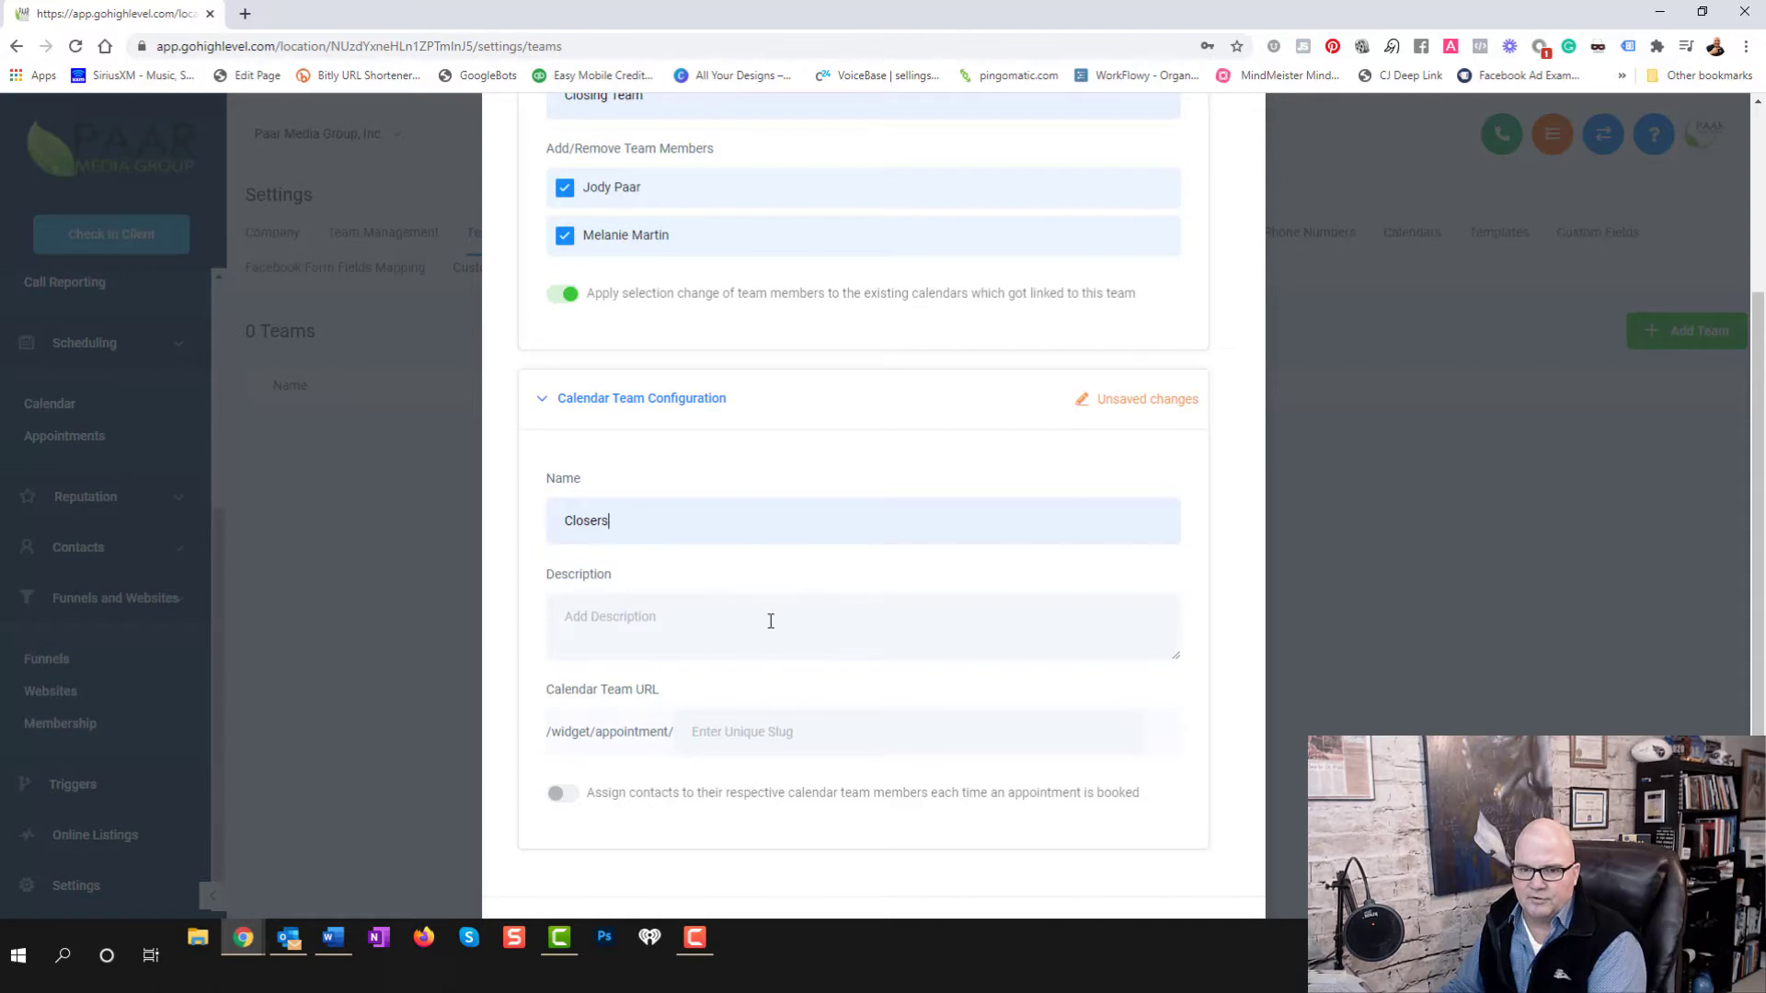
click(617, 621)
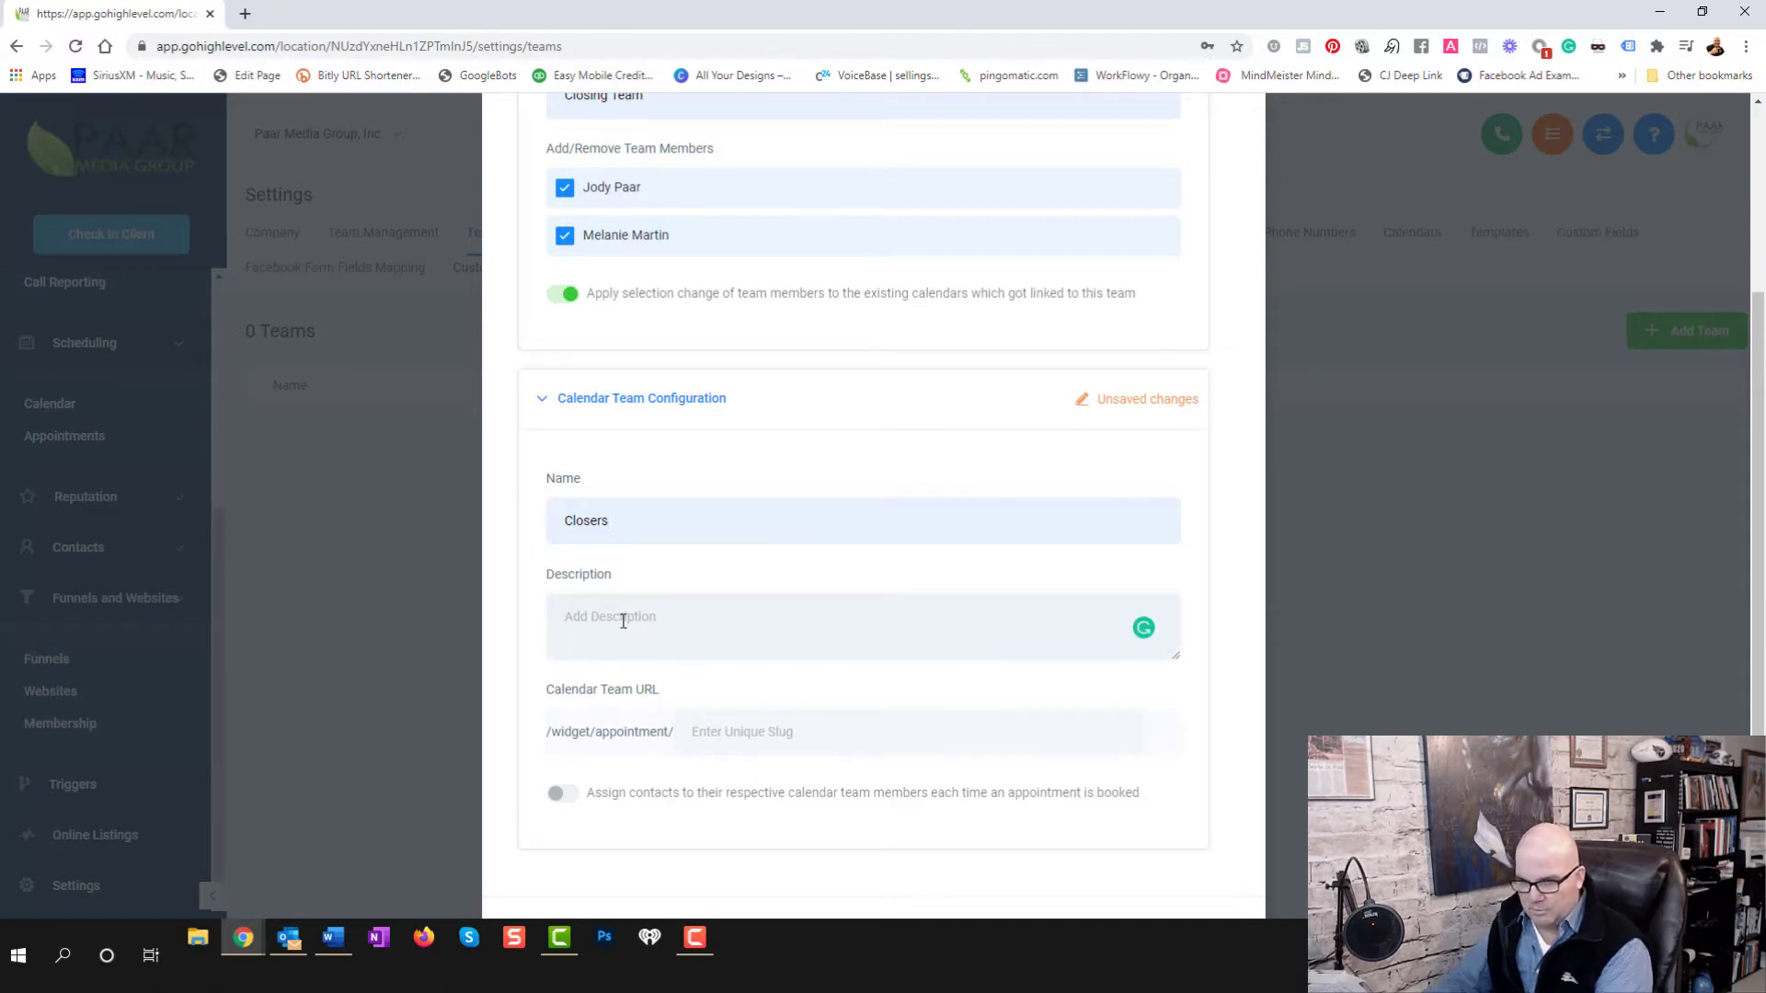
text(Closing Team)
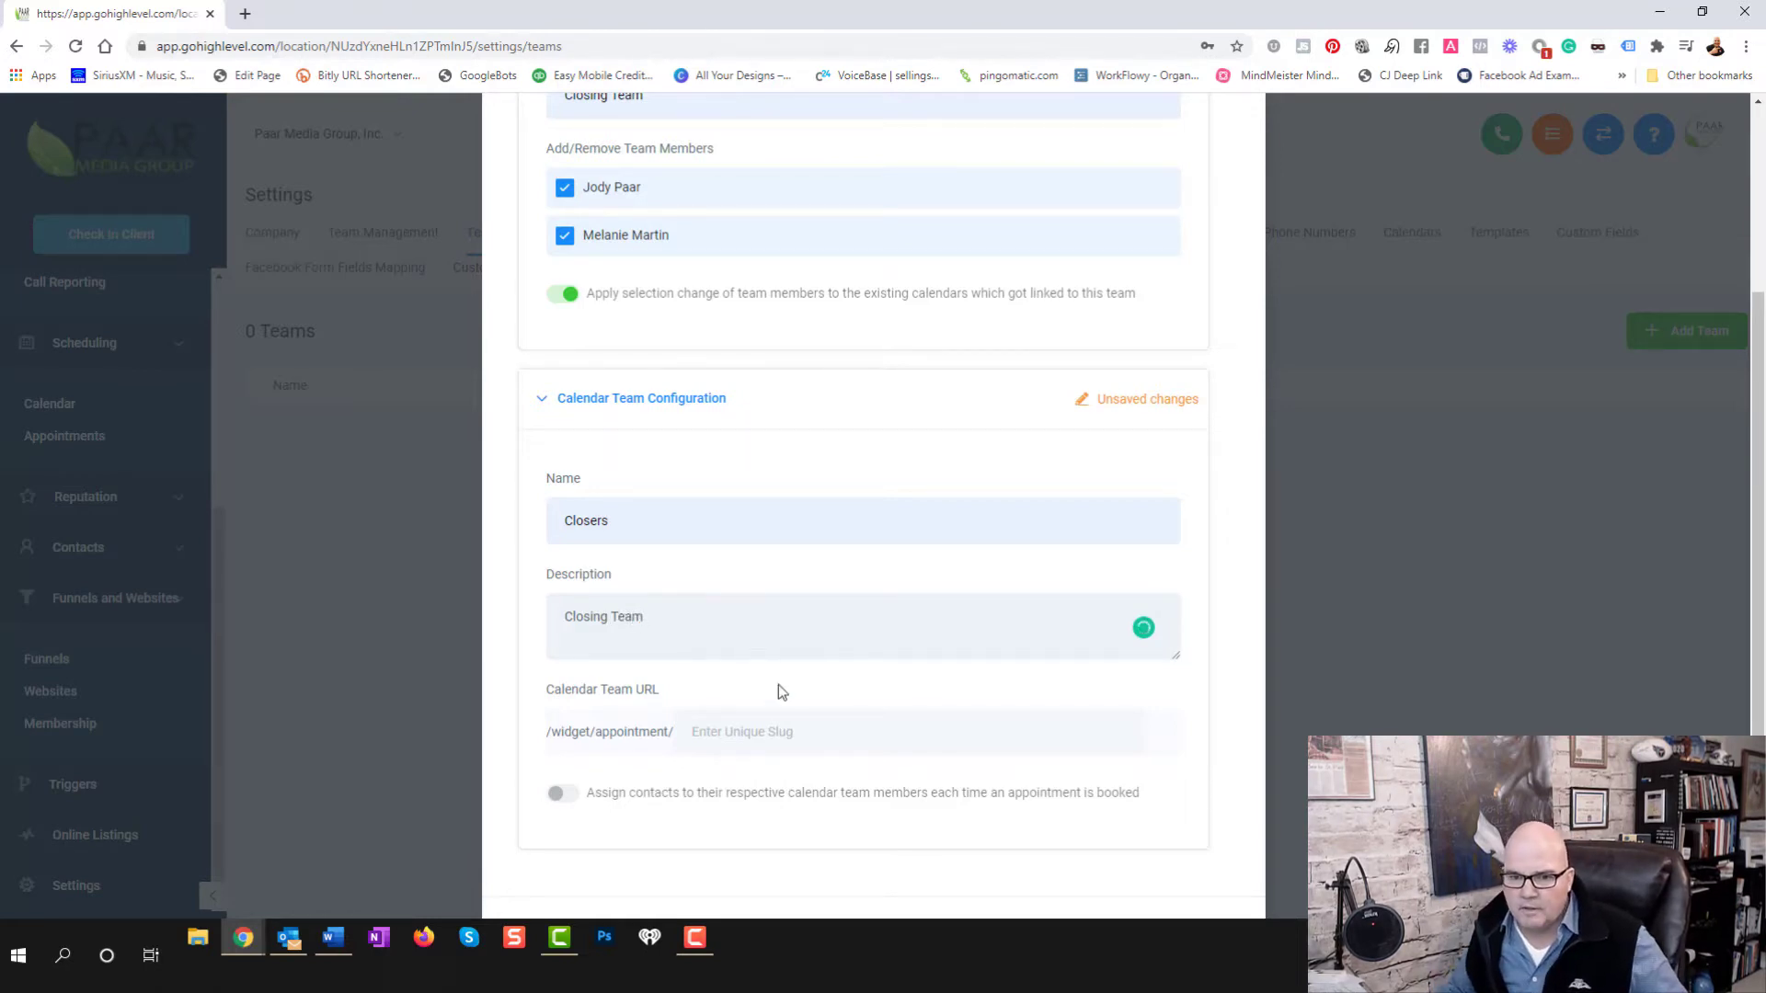
click(736, 741)
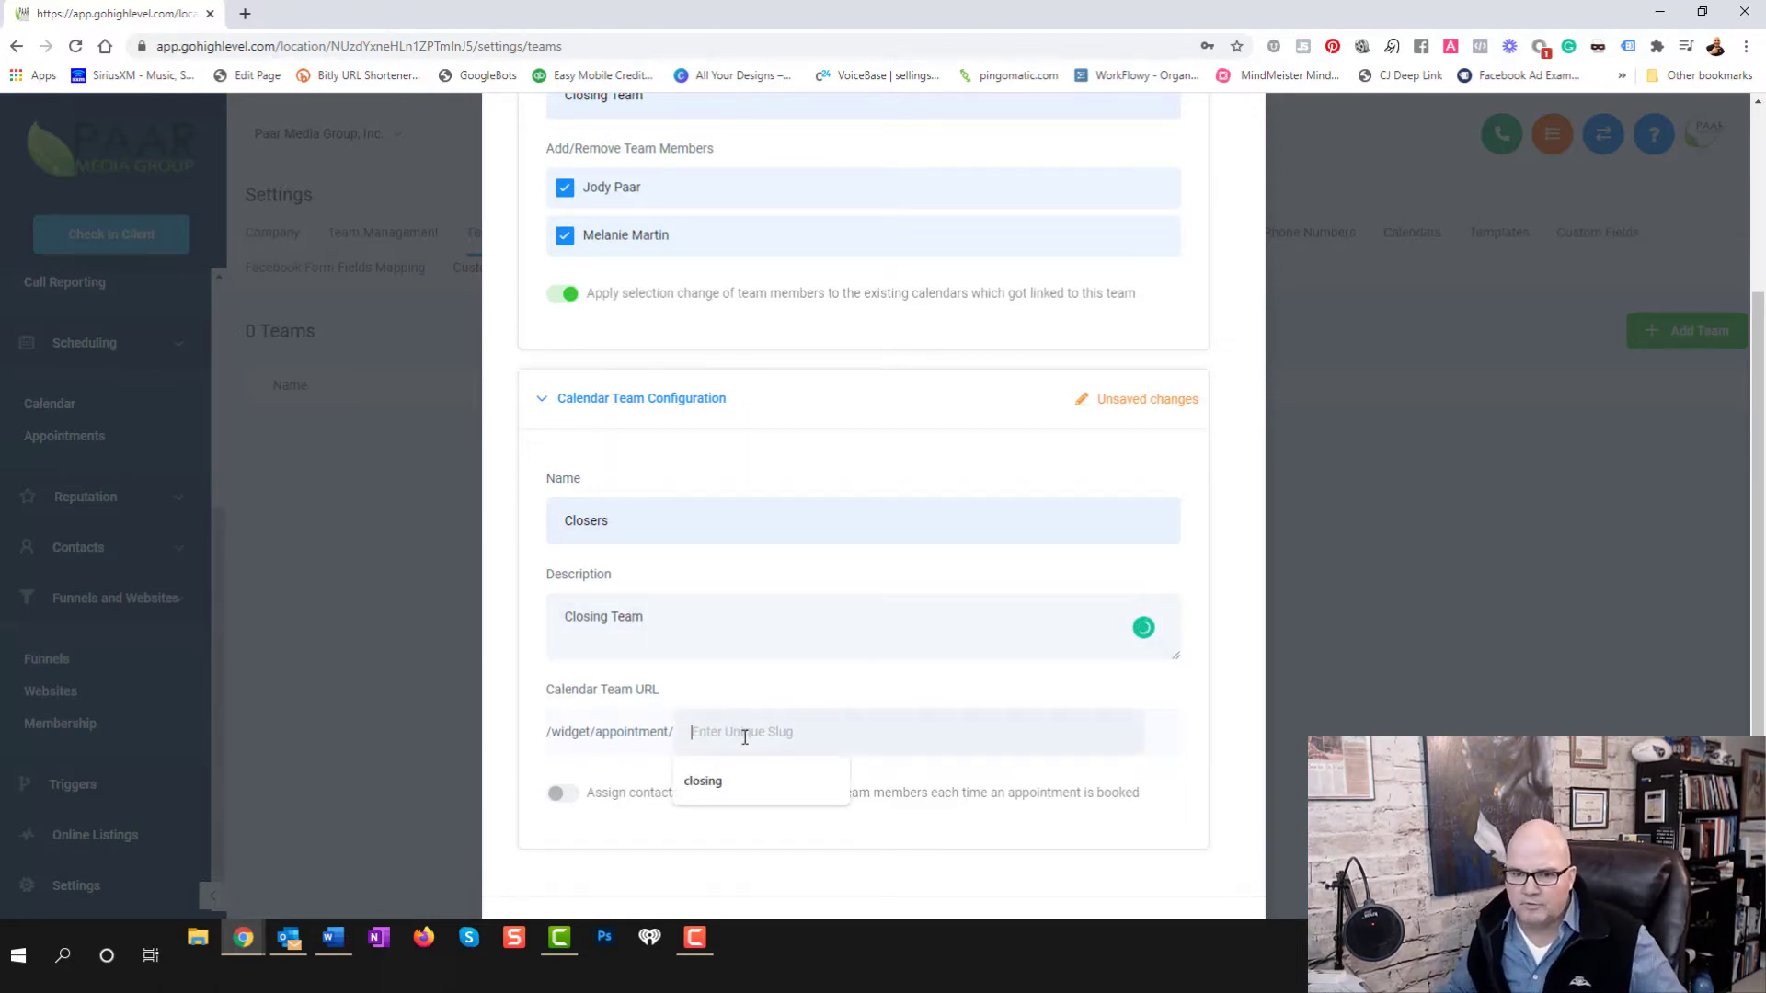
click(698, 783)
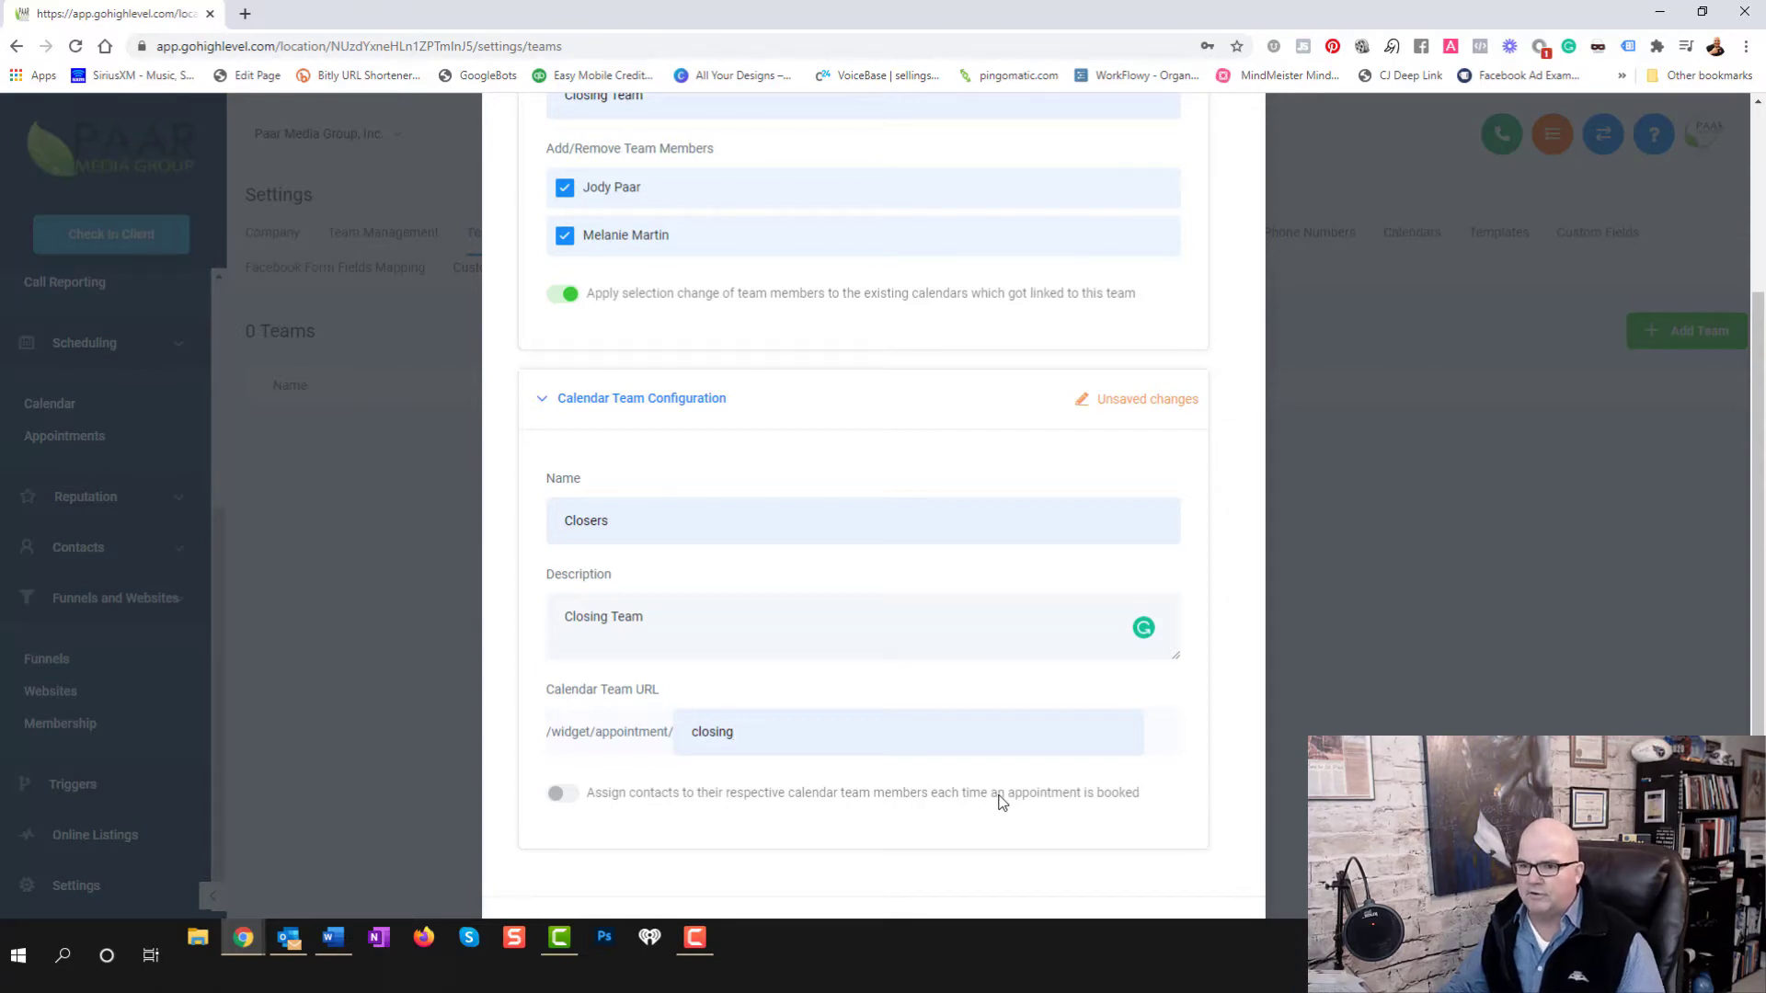
Enable assigning contacts to their calendar team members at each booking, and skip contacts that already have an assigned user
click(573, 806)
scroll(874, 798, down, 1)
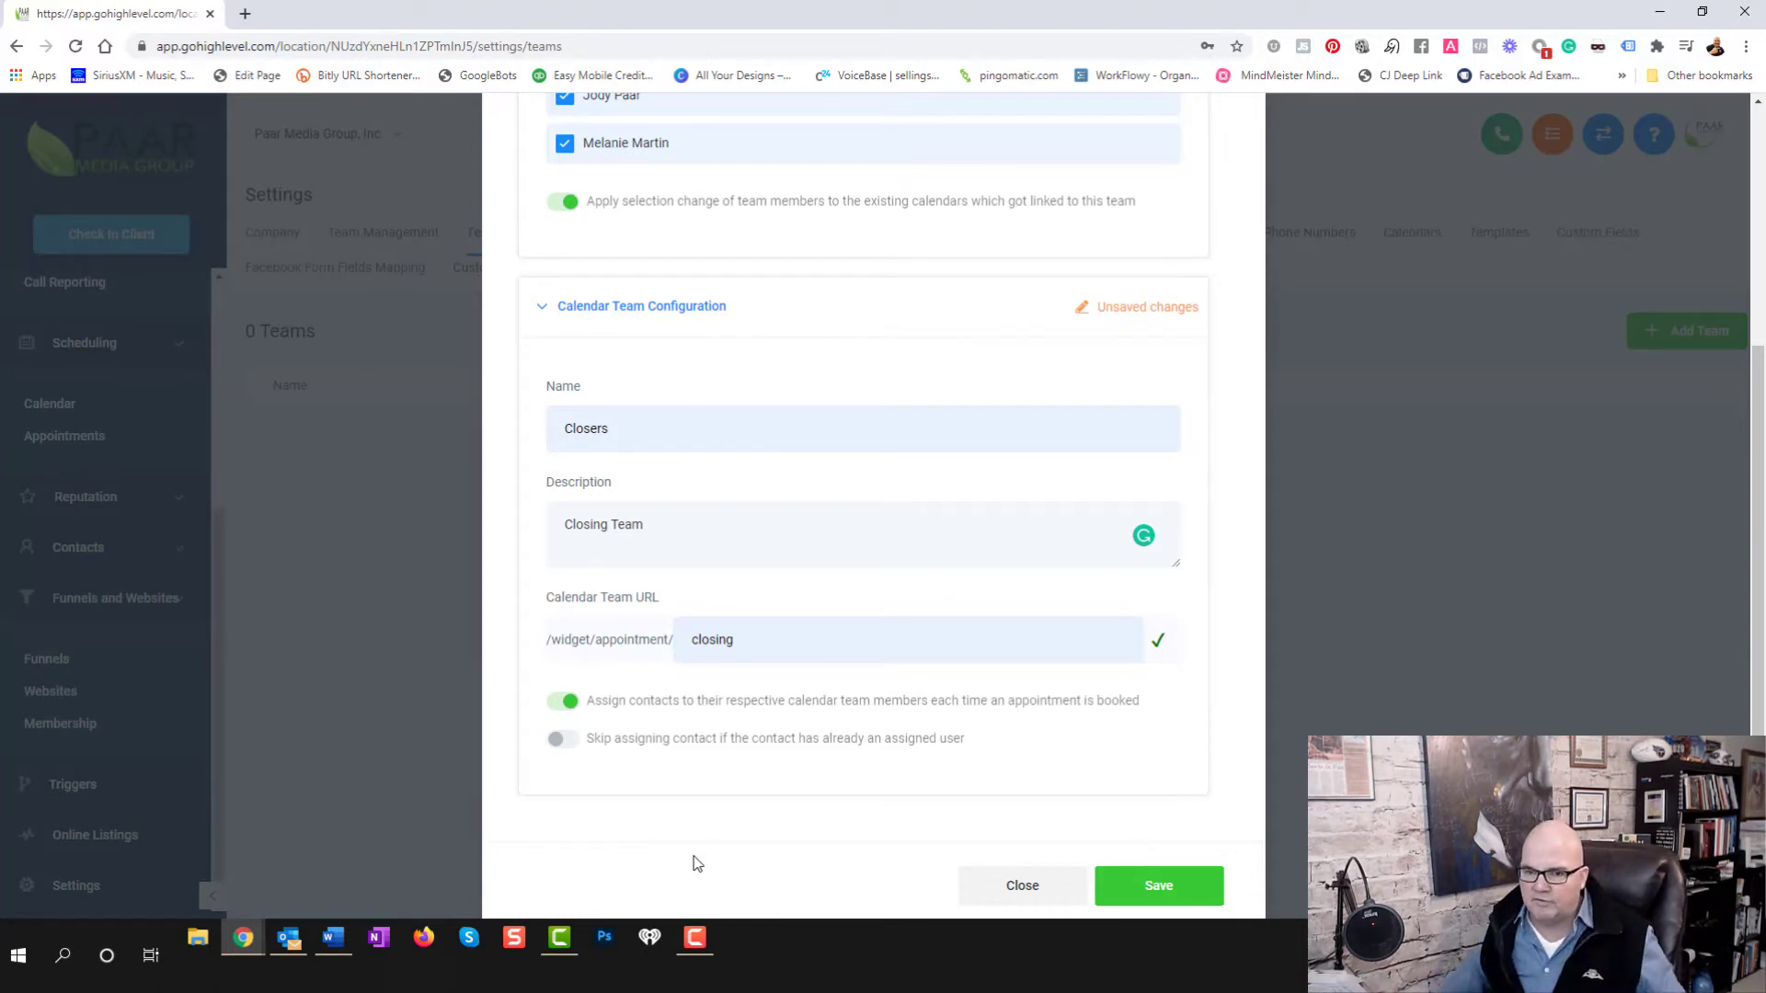
click(568, 739)
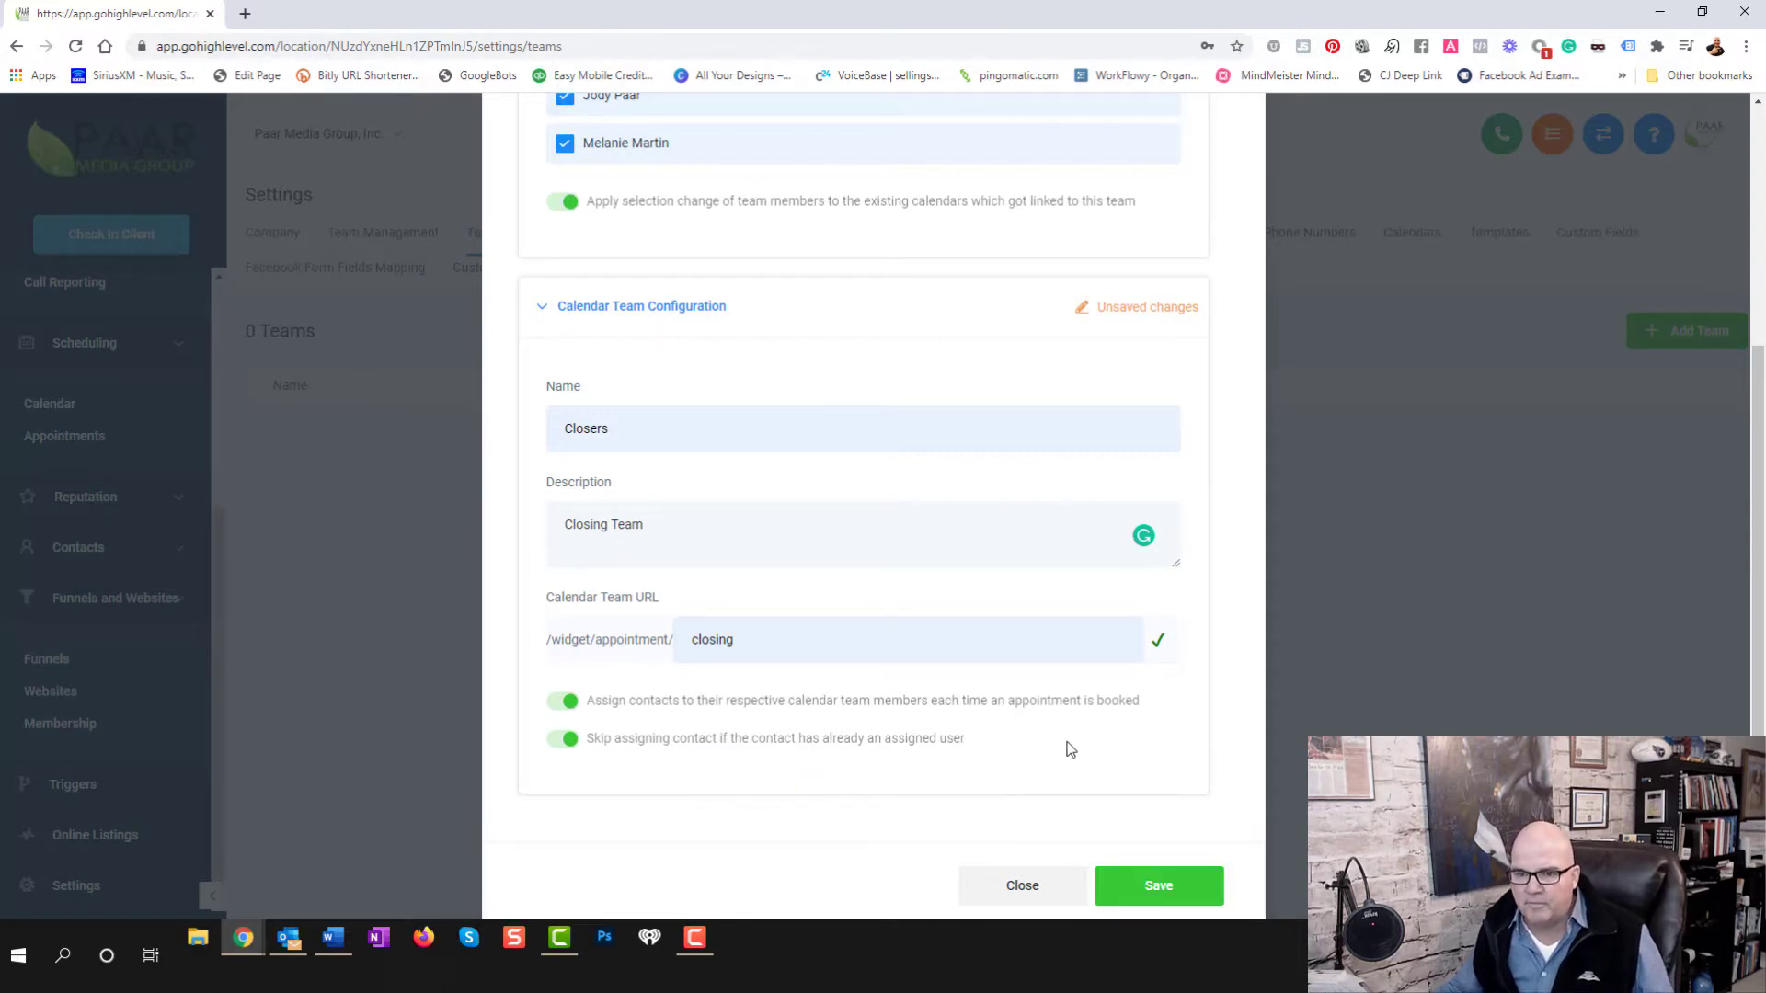
scroll(1067, 745, down, 1)
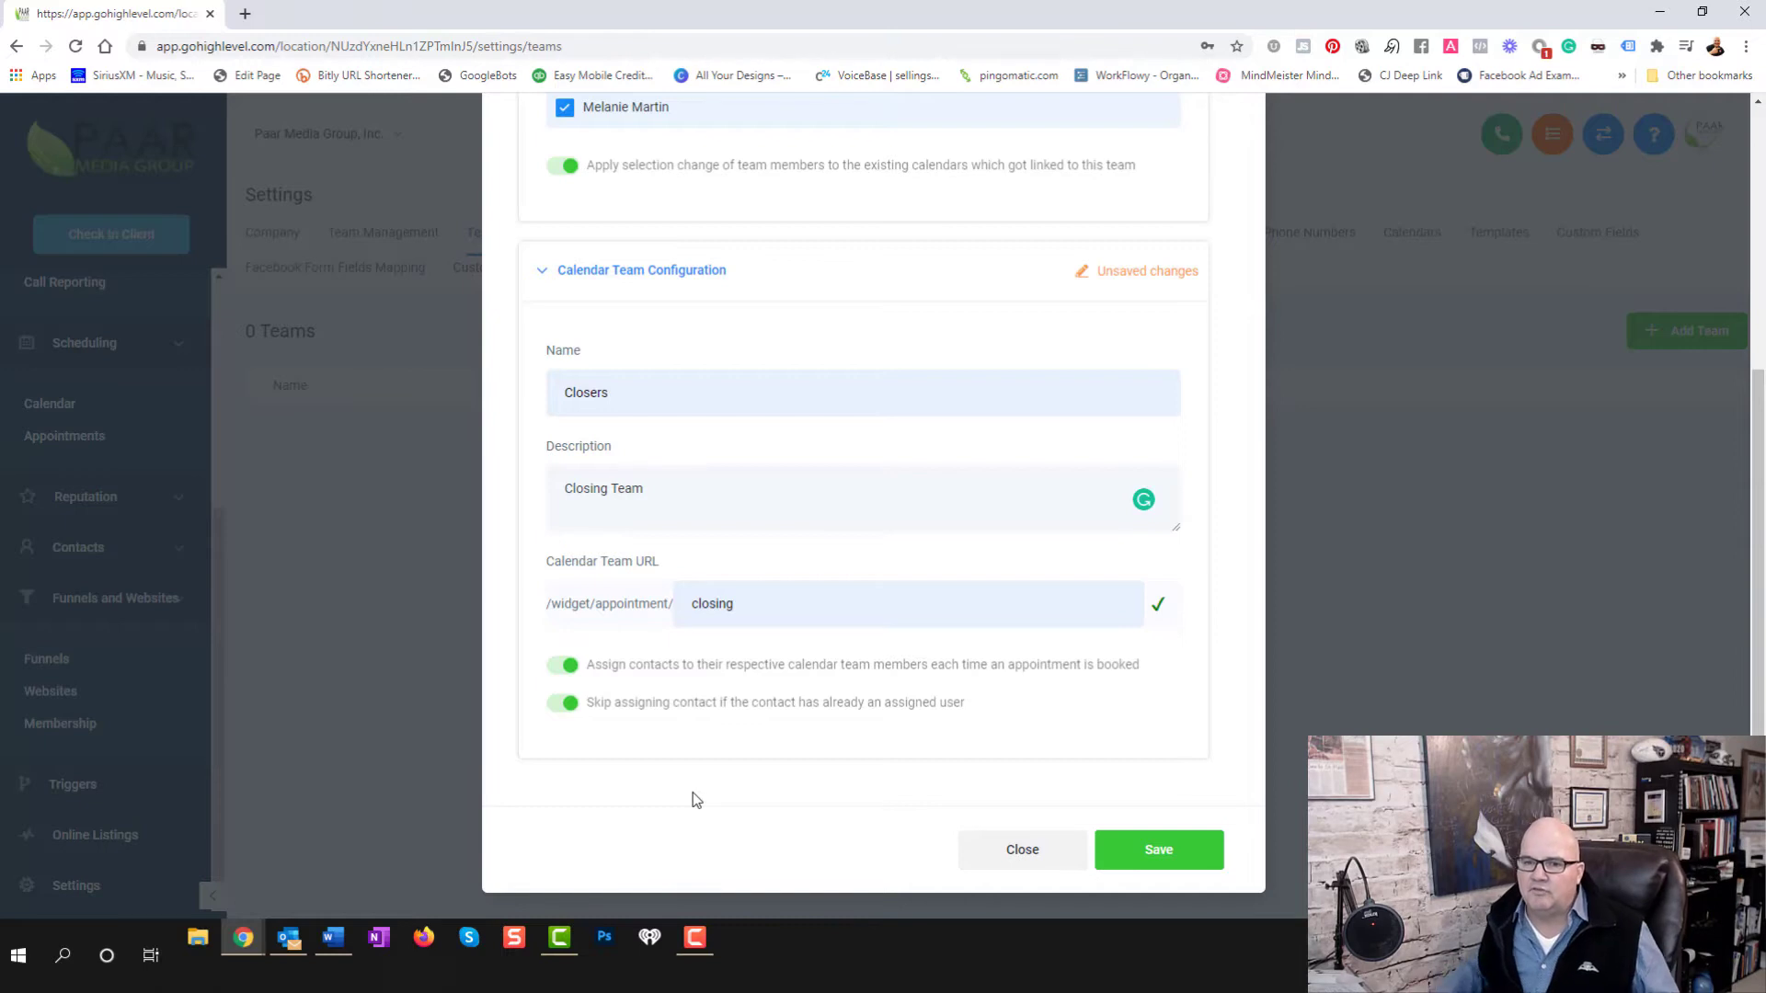
Review the team info and calendar configuration, and save the new team
scroll(908, 797, up, 3)
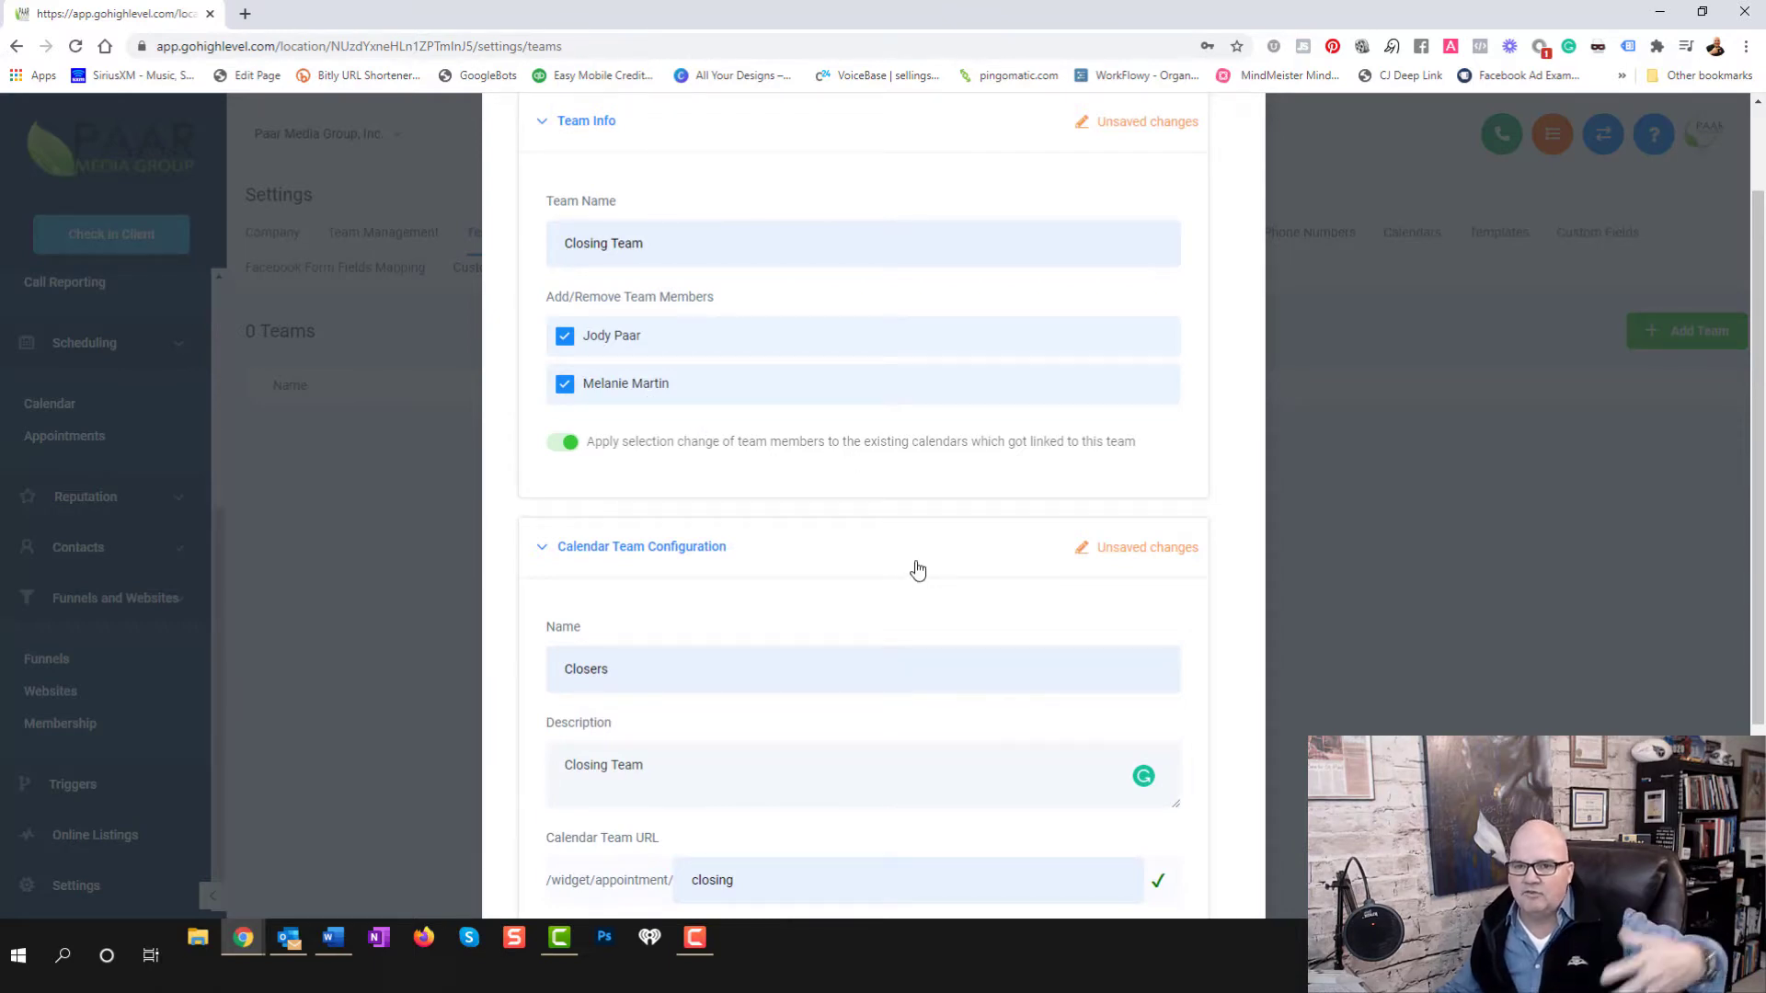
scroll(914, 571, down, 3)
scroll(954, 689, down, 1)
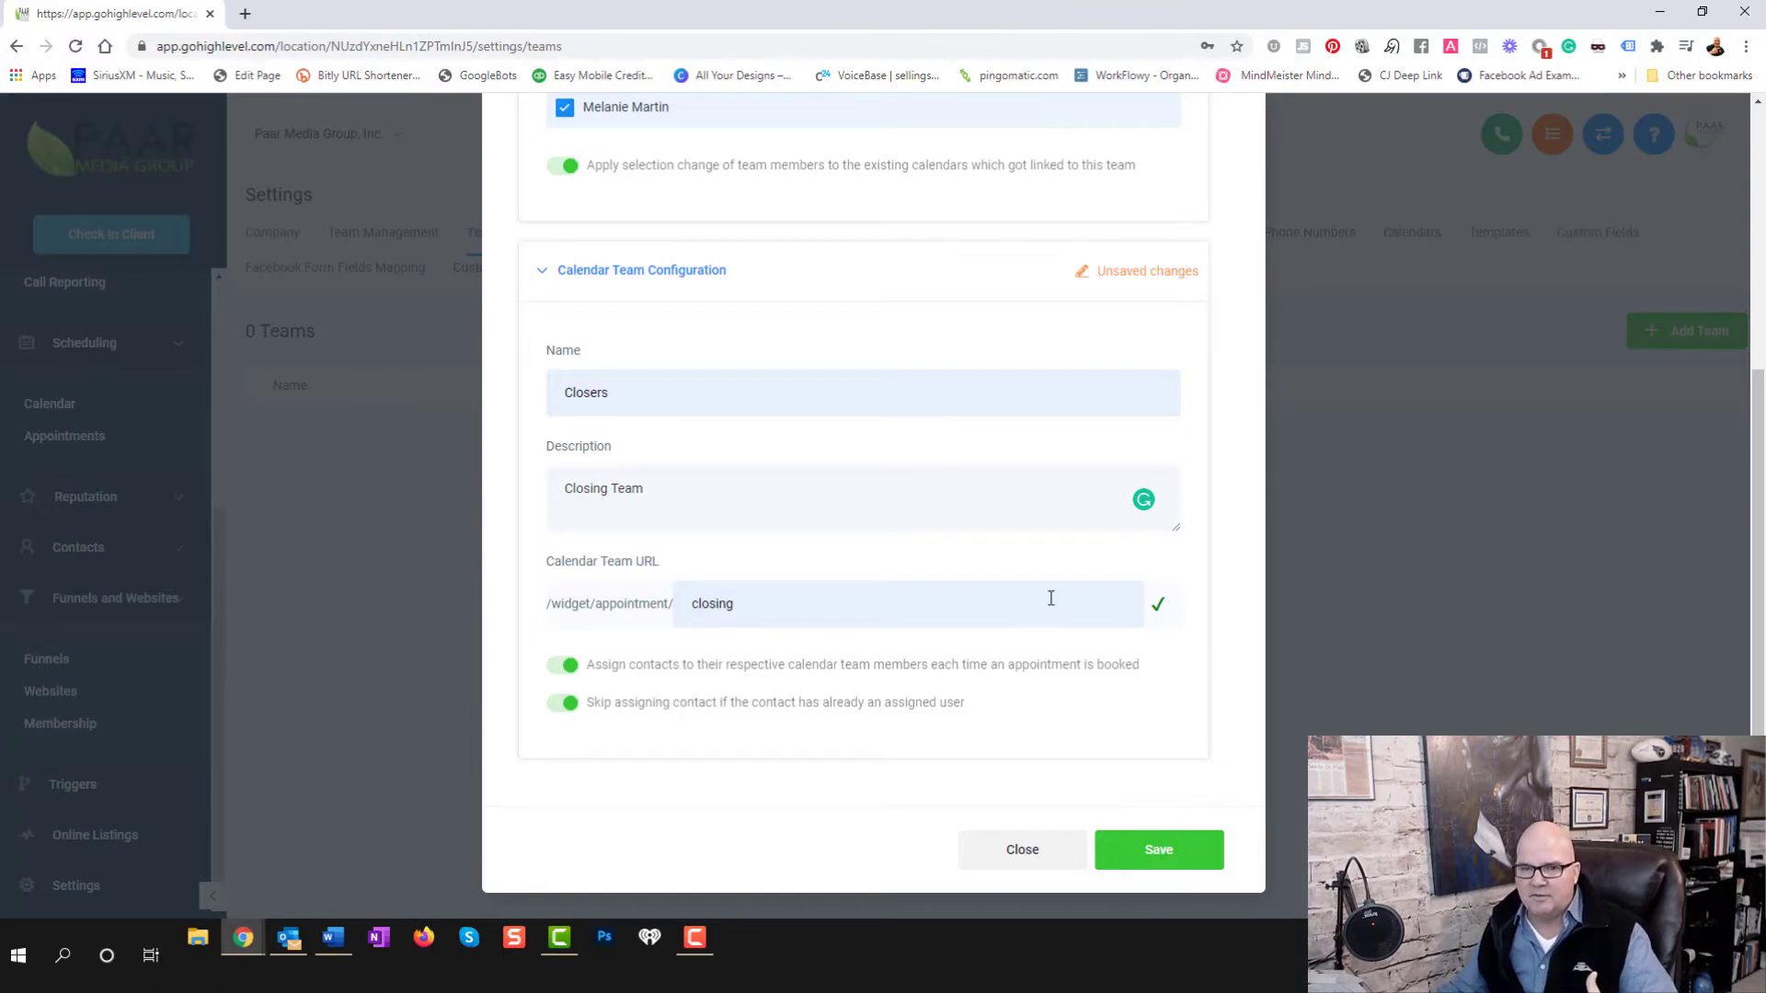
scroll(1039, 612, up, 1)
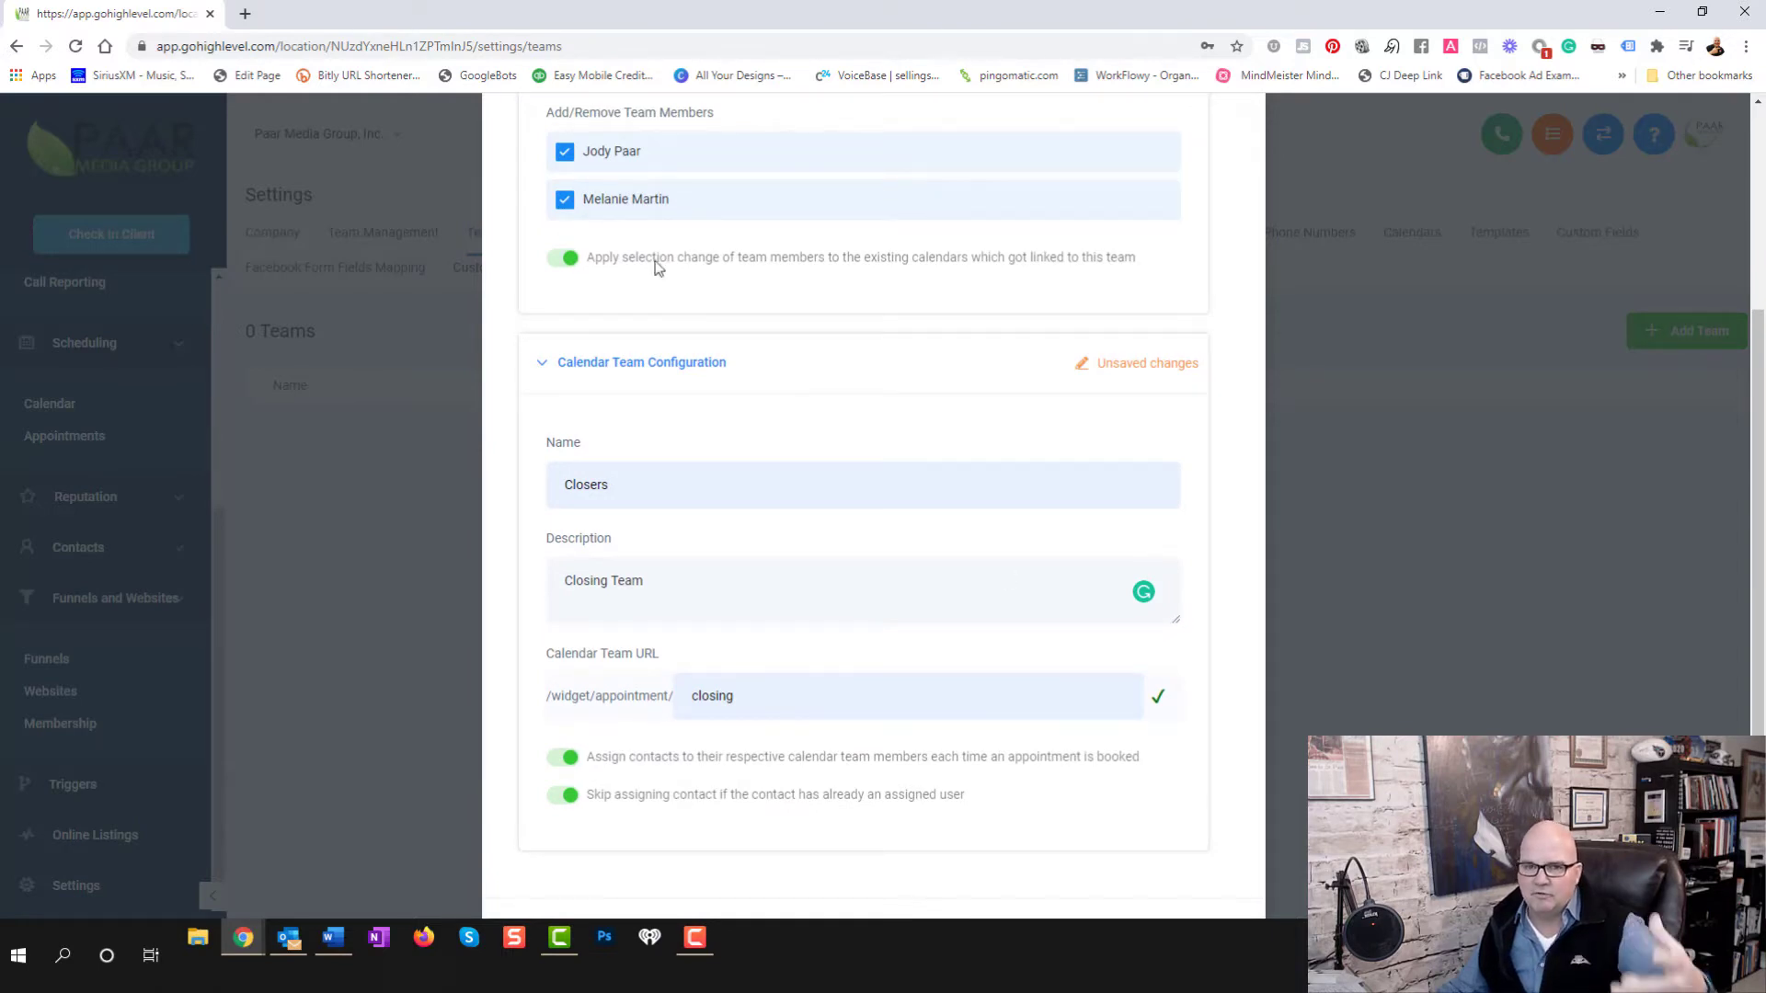
scroll(1144, 743, down, 1)
click(1195, 851)
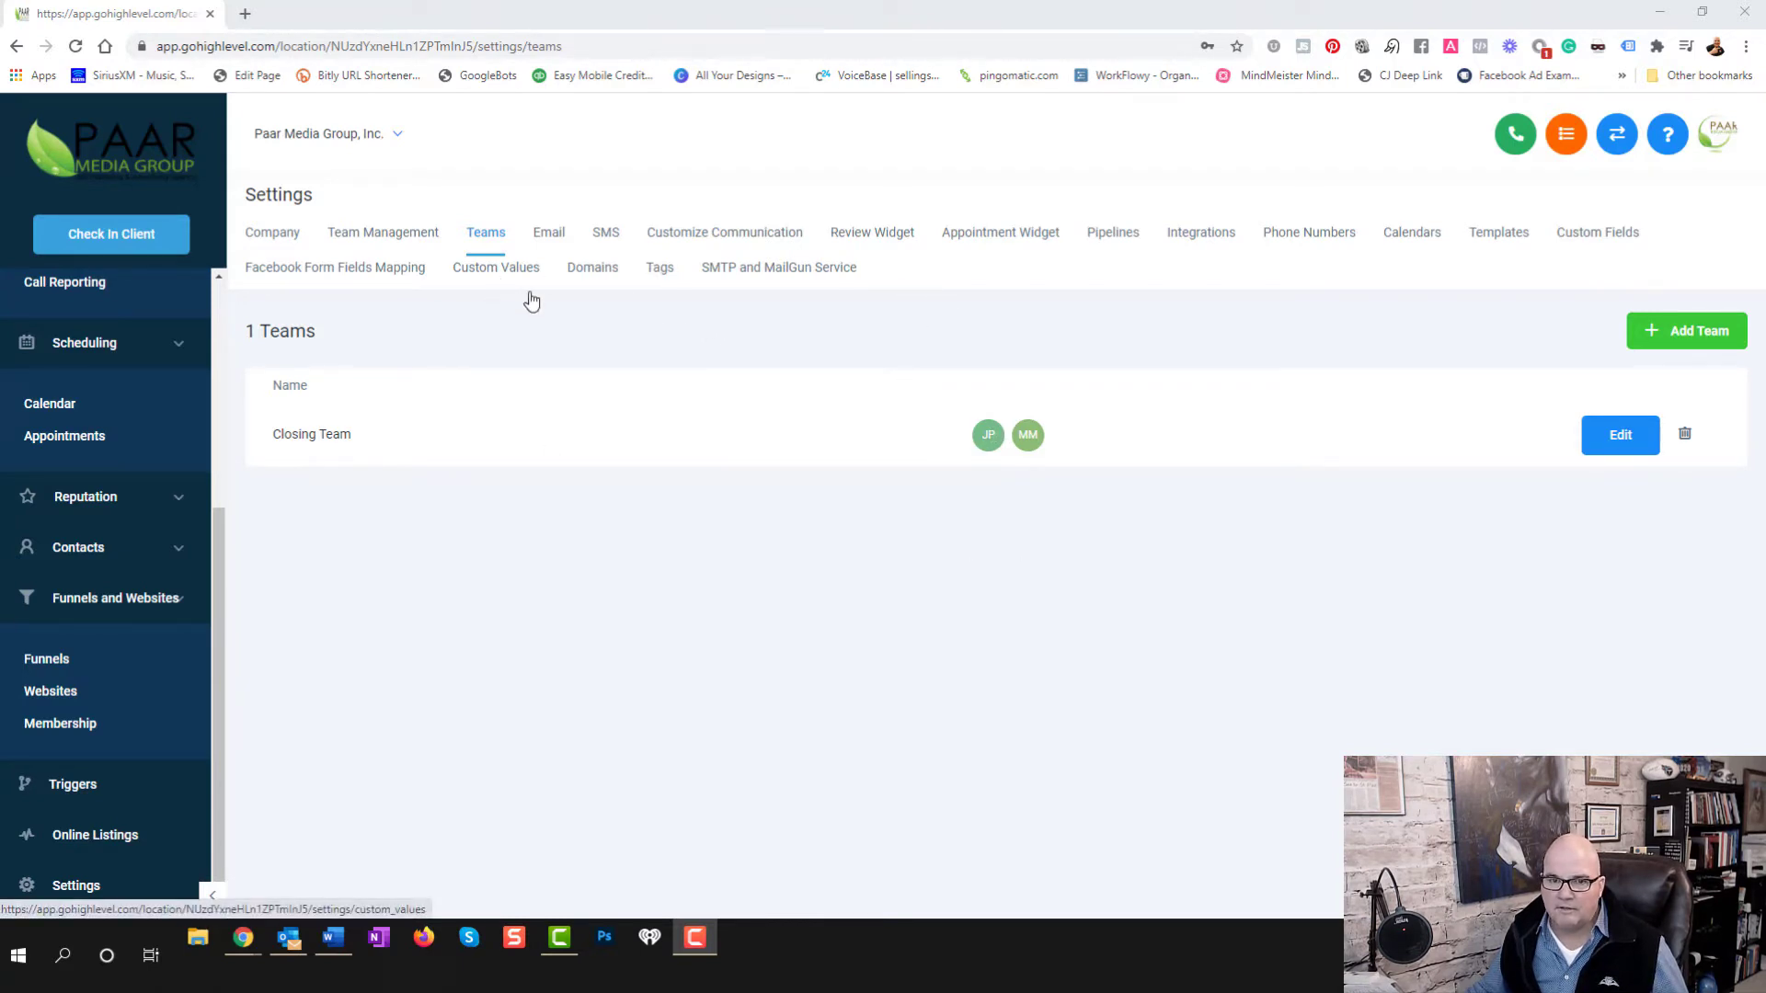
Open the calendar settings, preview the Closing Team's appointment page, and return to the settings
click(1437, 241)
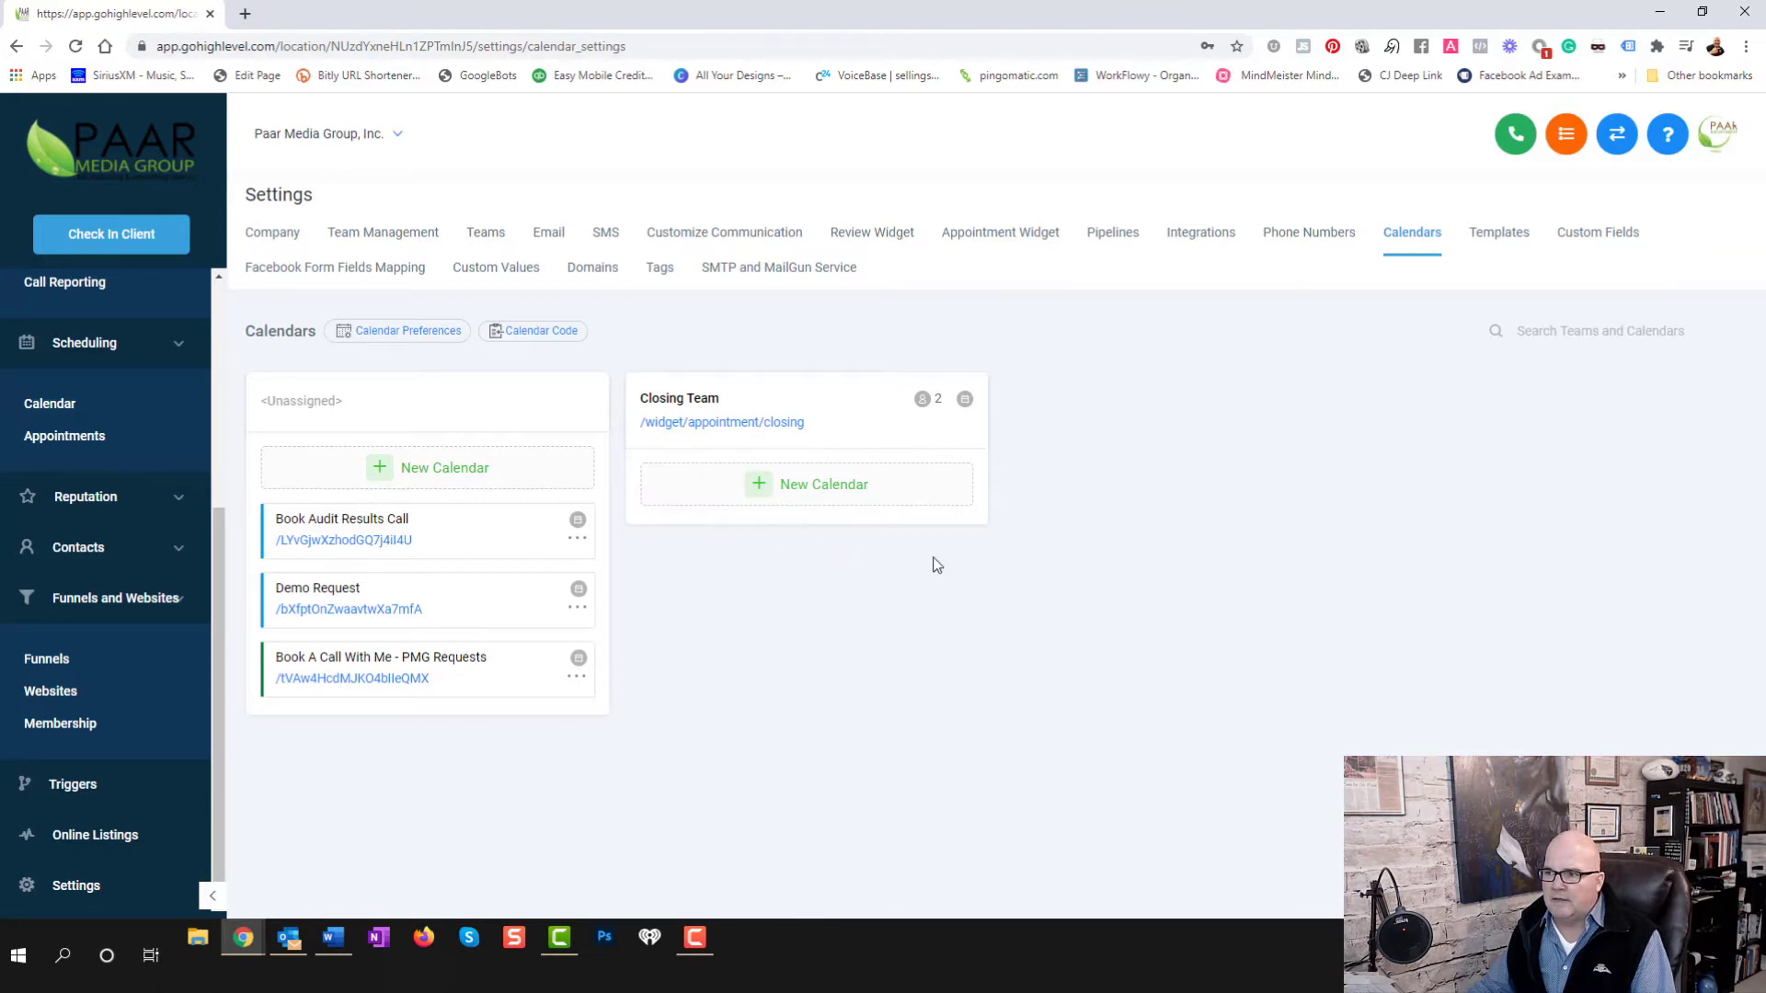
click(810, 500)
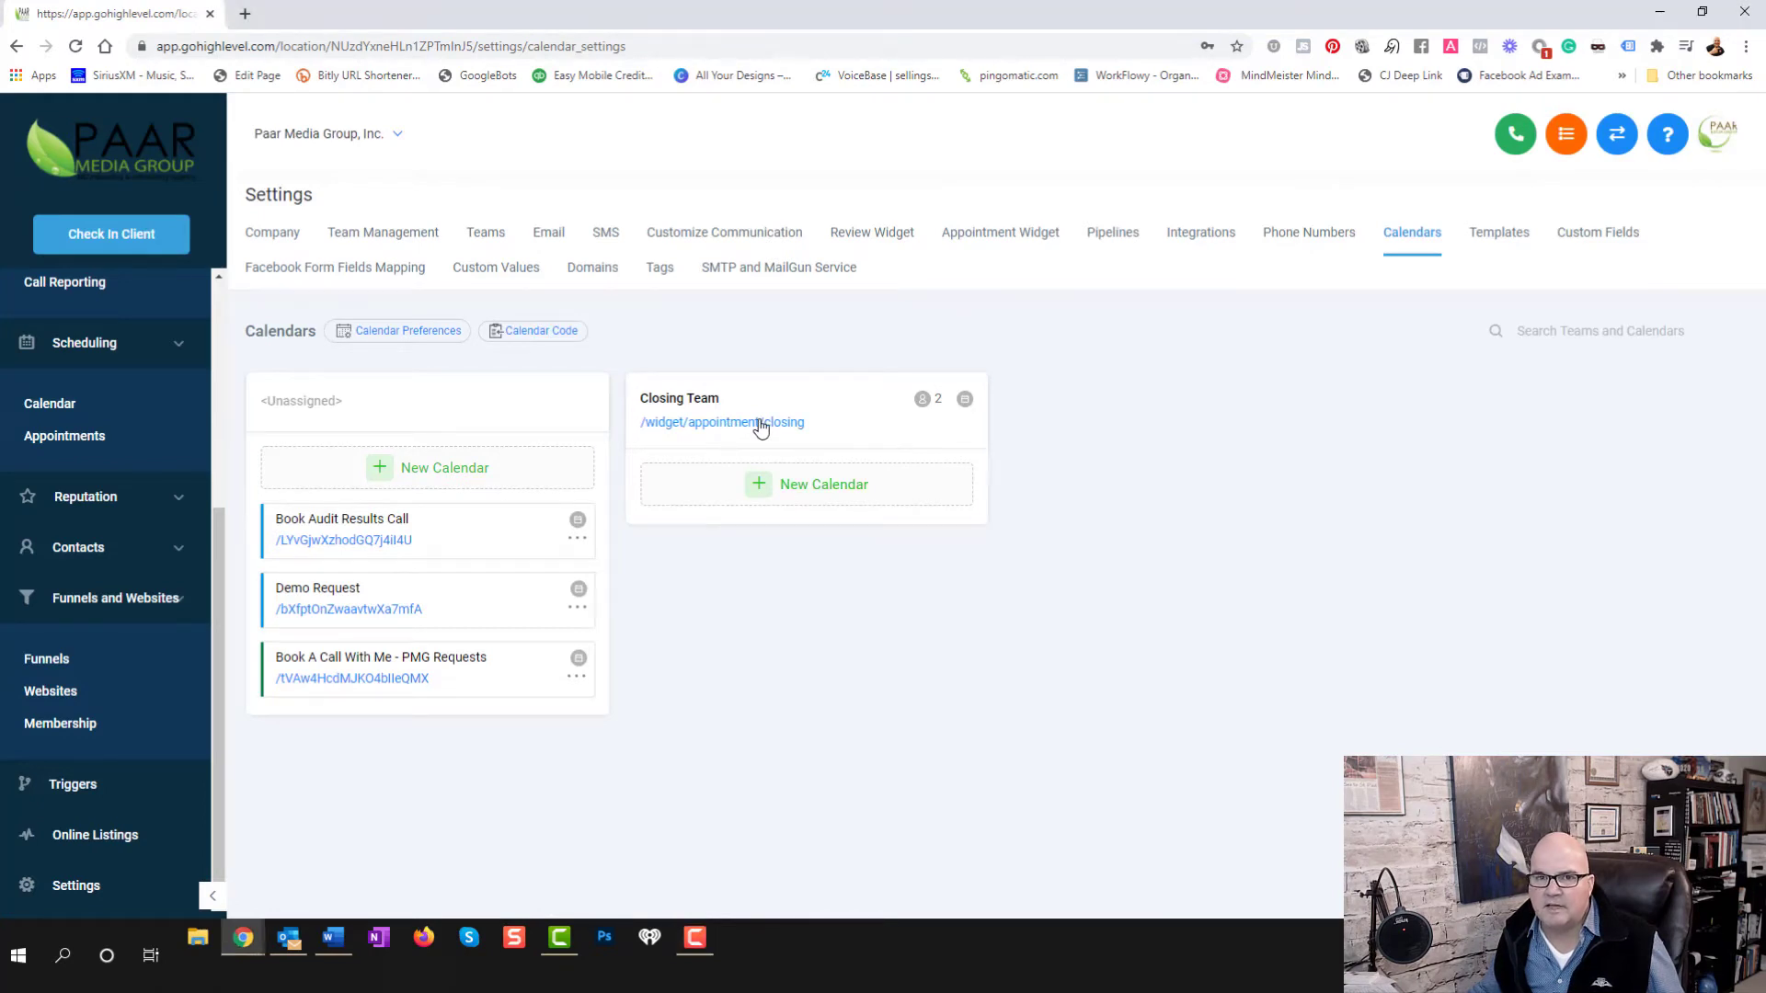
click(759, 423)
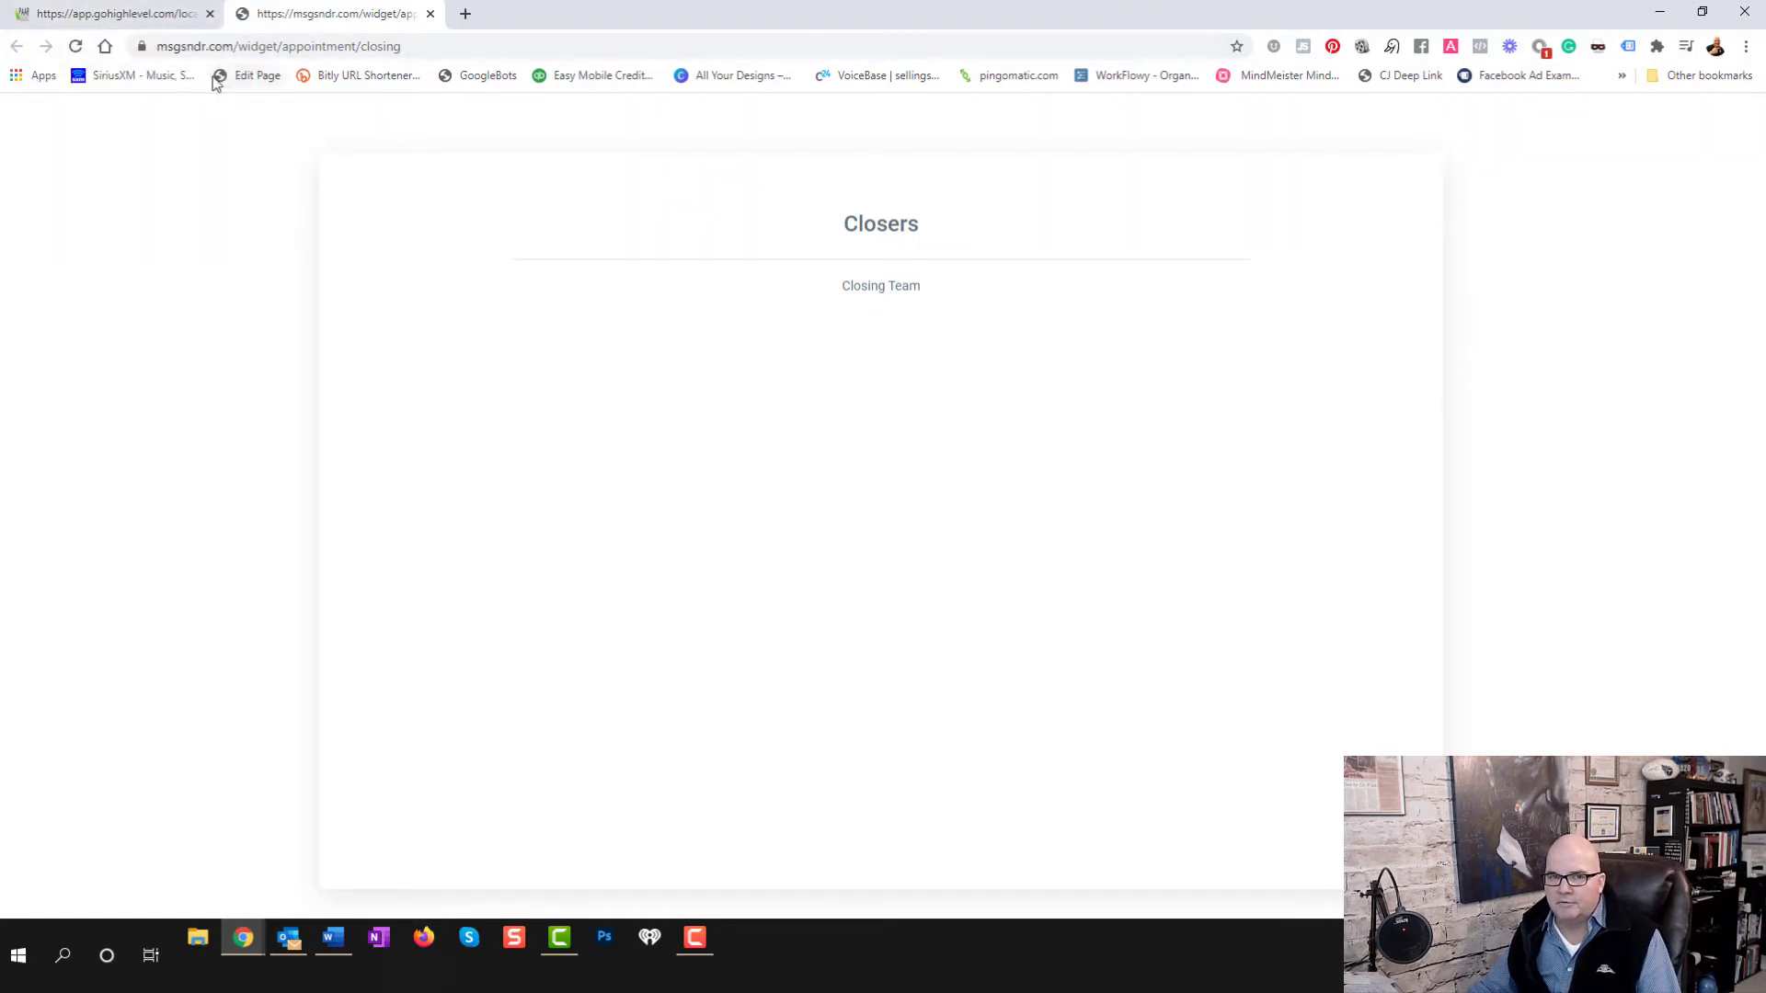
click(124, 22)
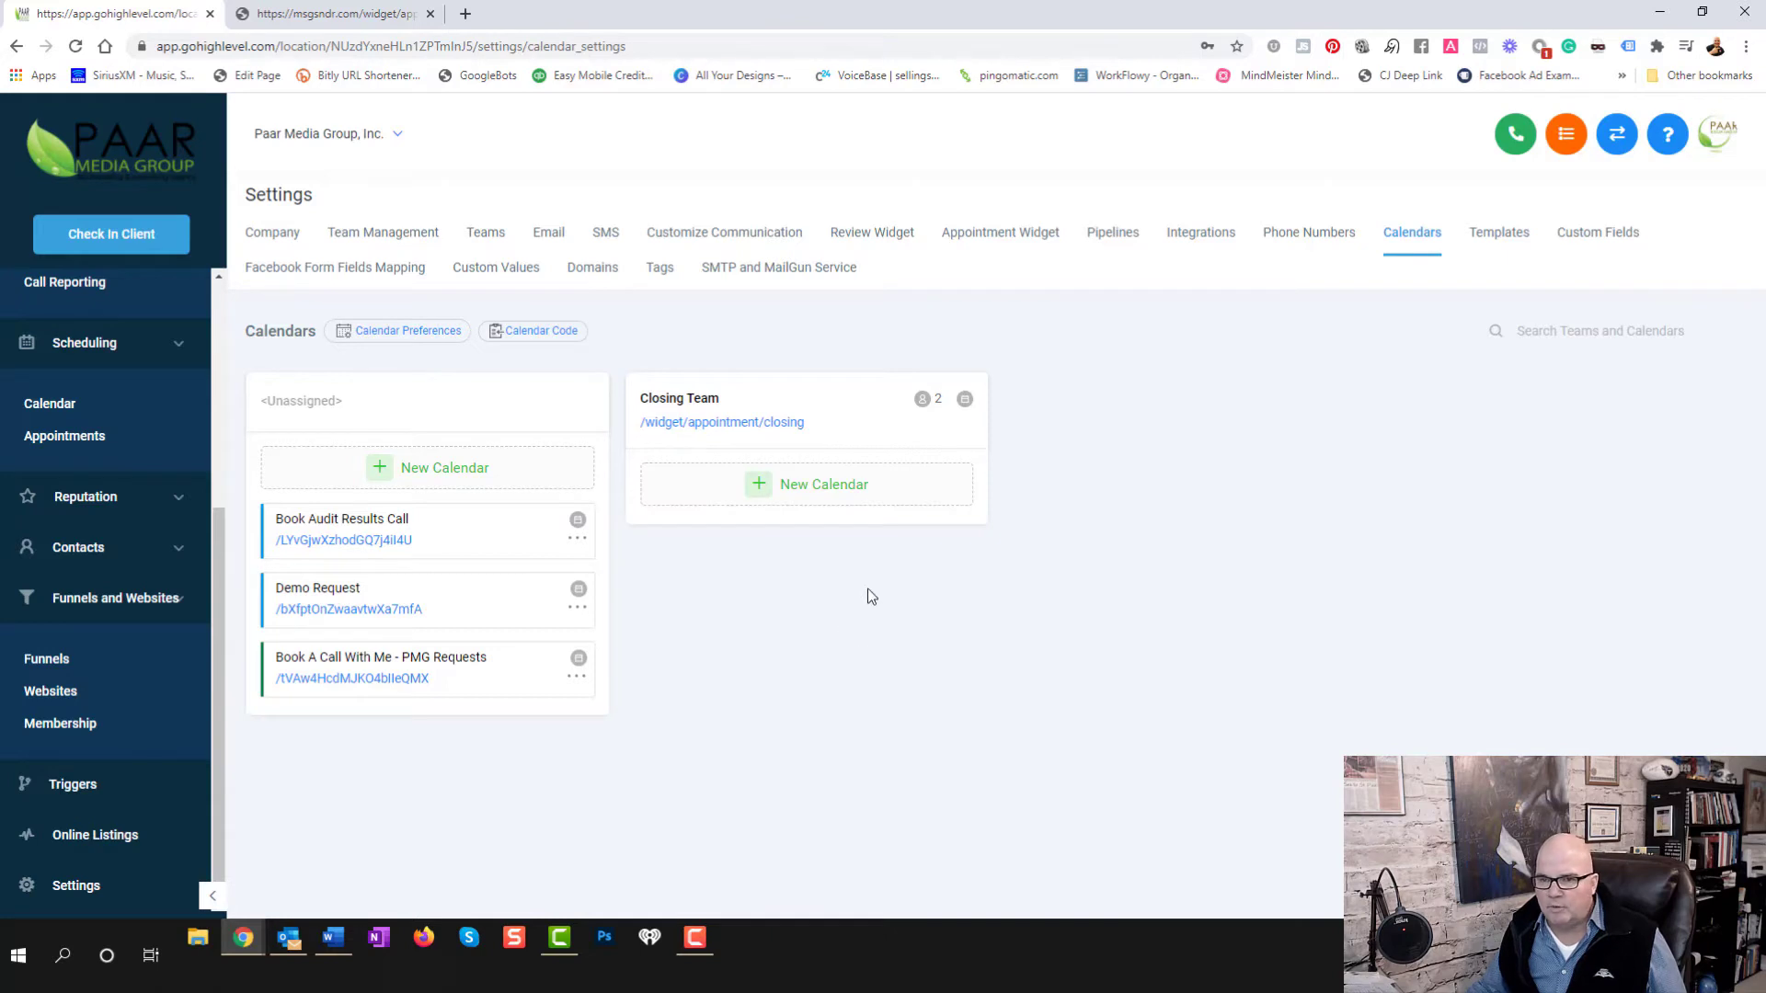
Start a new calendar for the Closing Team and set the first listed team member to High Priority
click(828, 496)
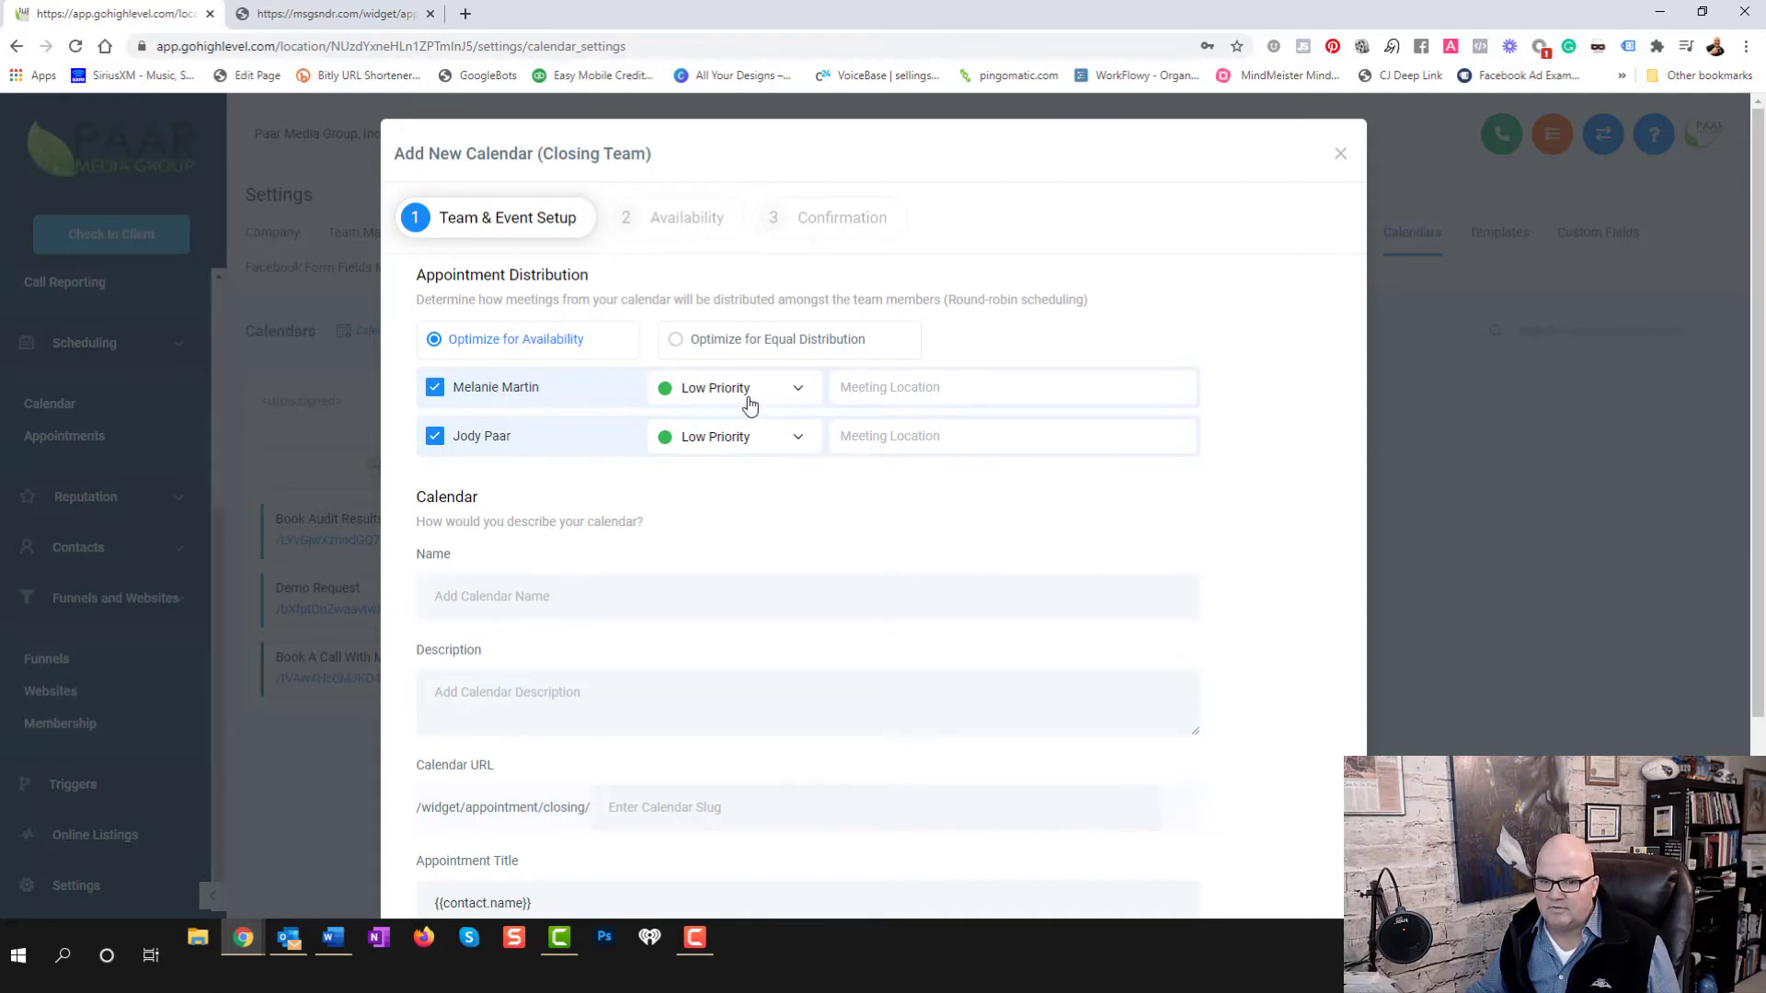
click(799, 392)
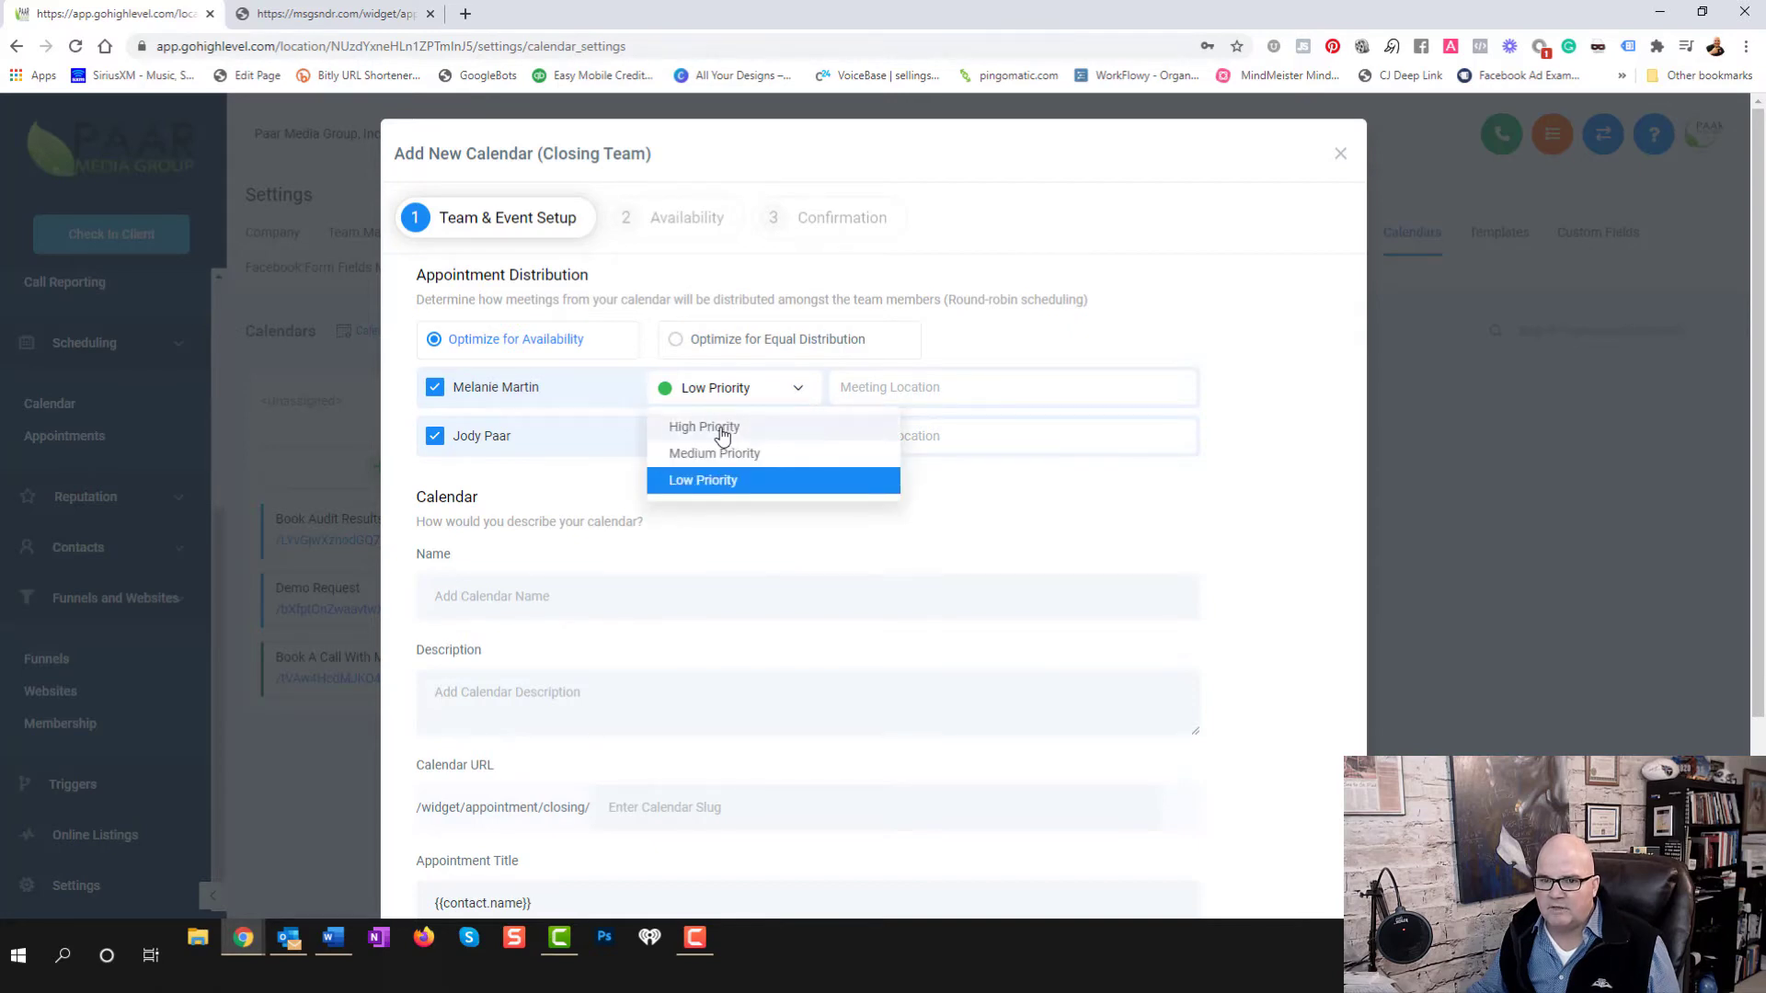
click(722, 429)
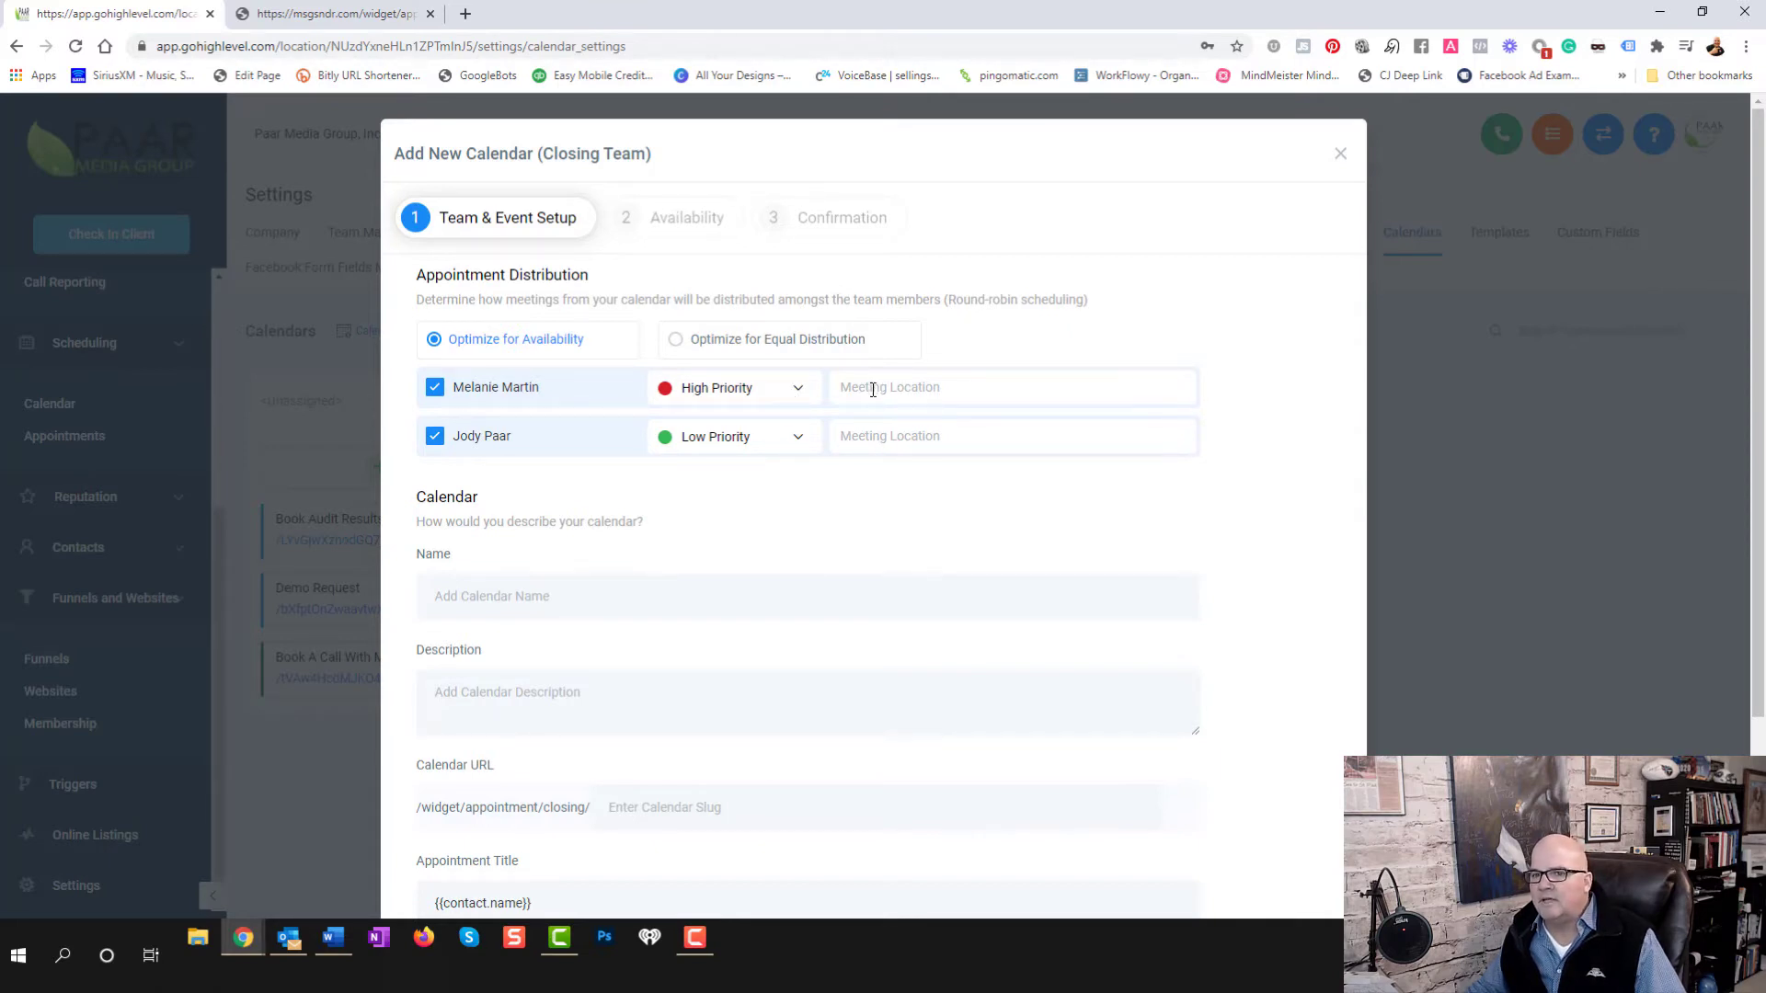
click(909, 442)
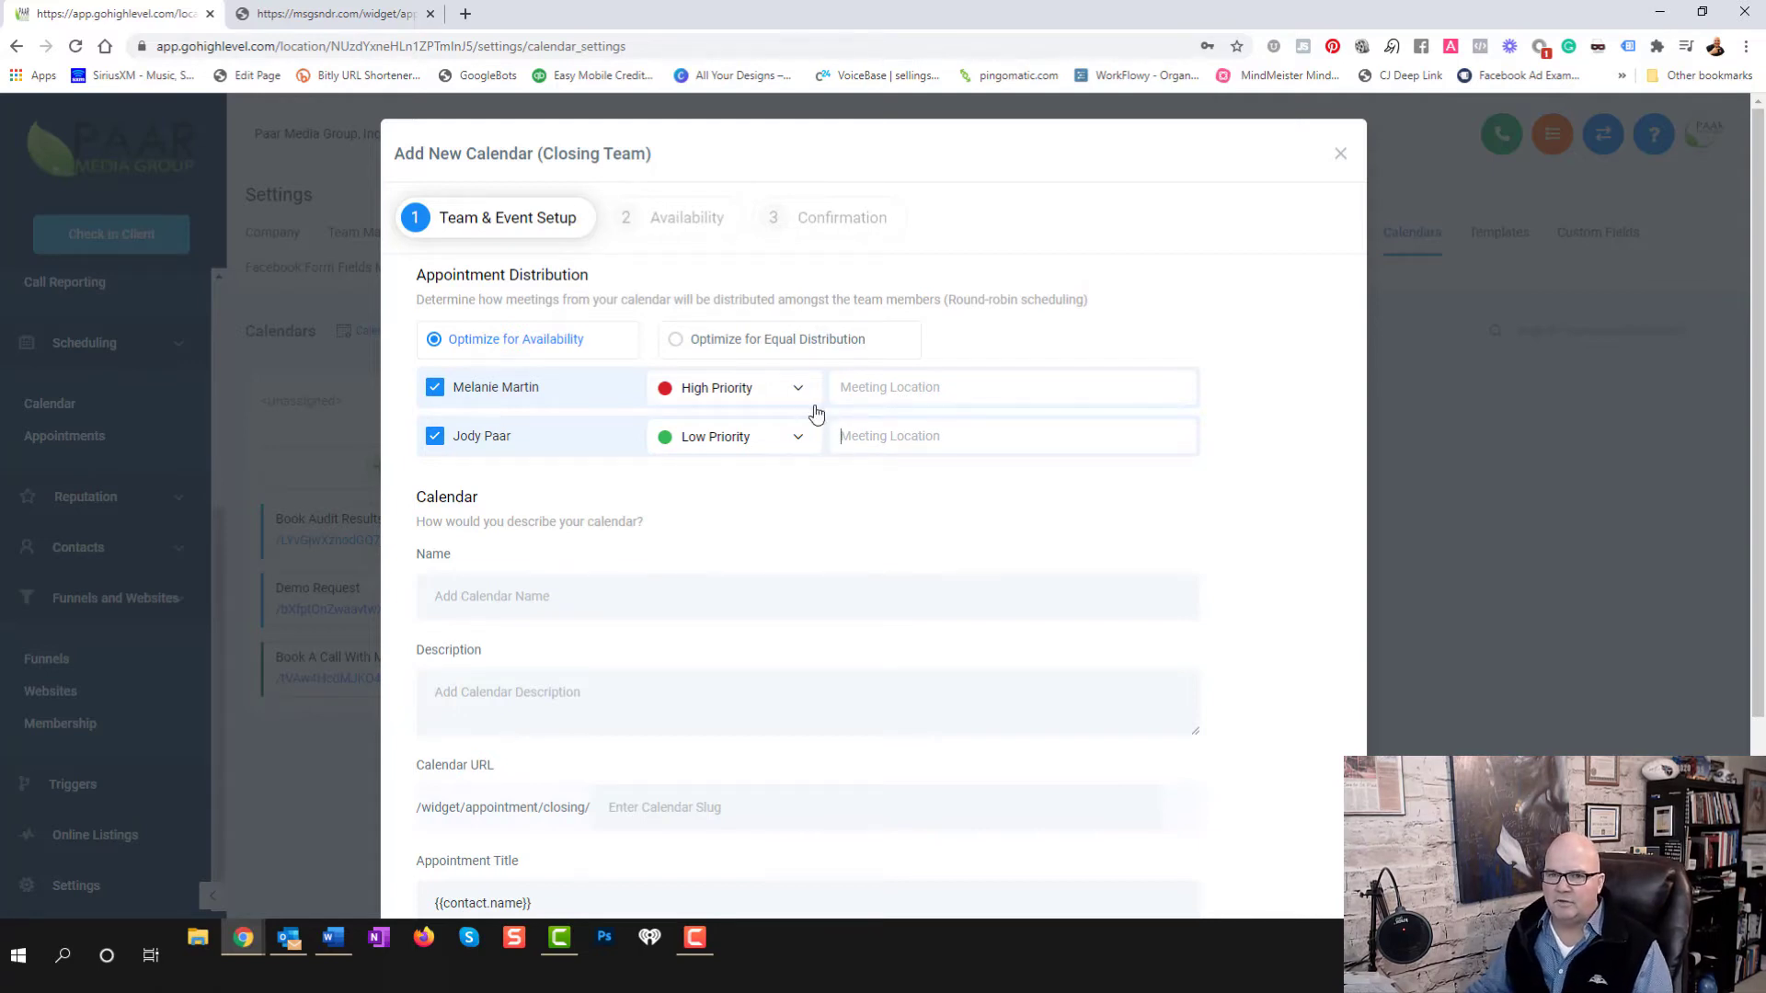
Try the Optimize for Equal Distribution option for appointments and switch back to Optimize for Availability
click(677, 342)
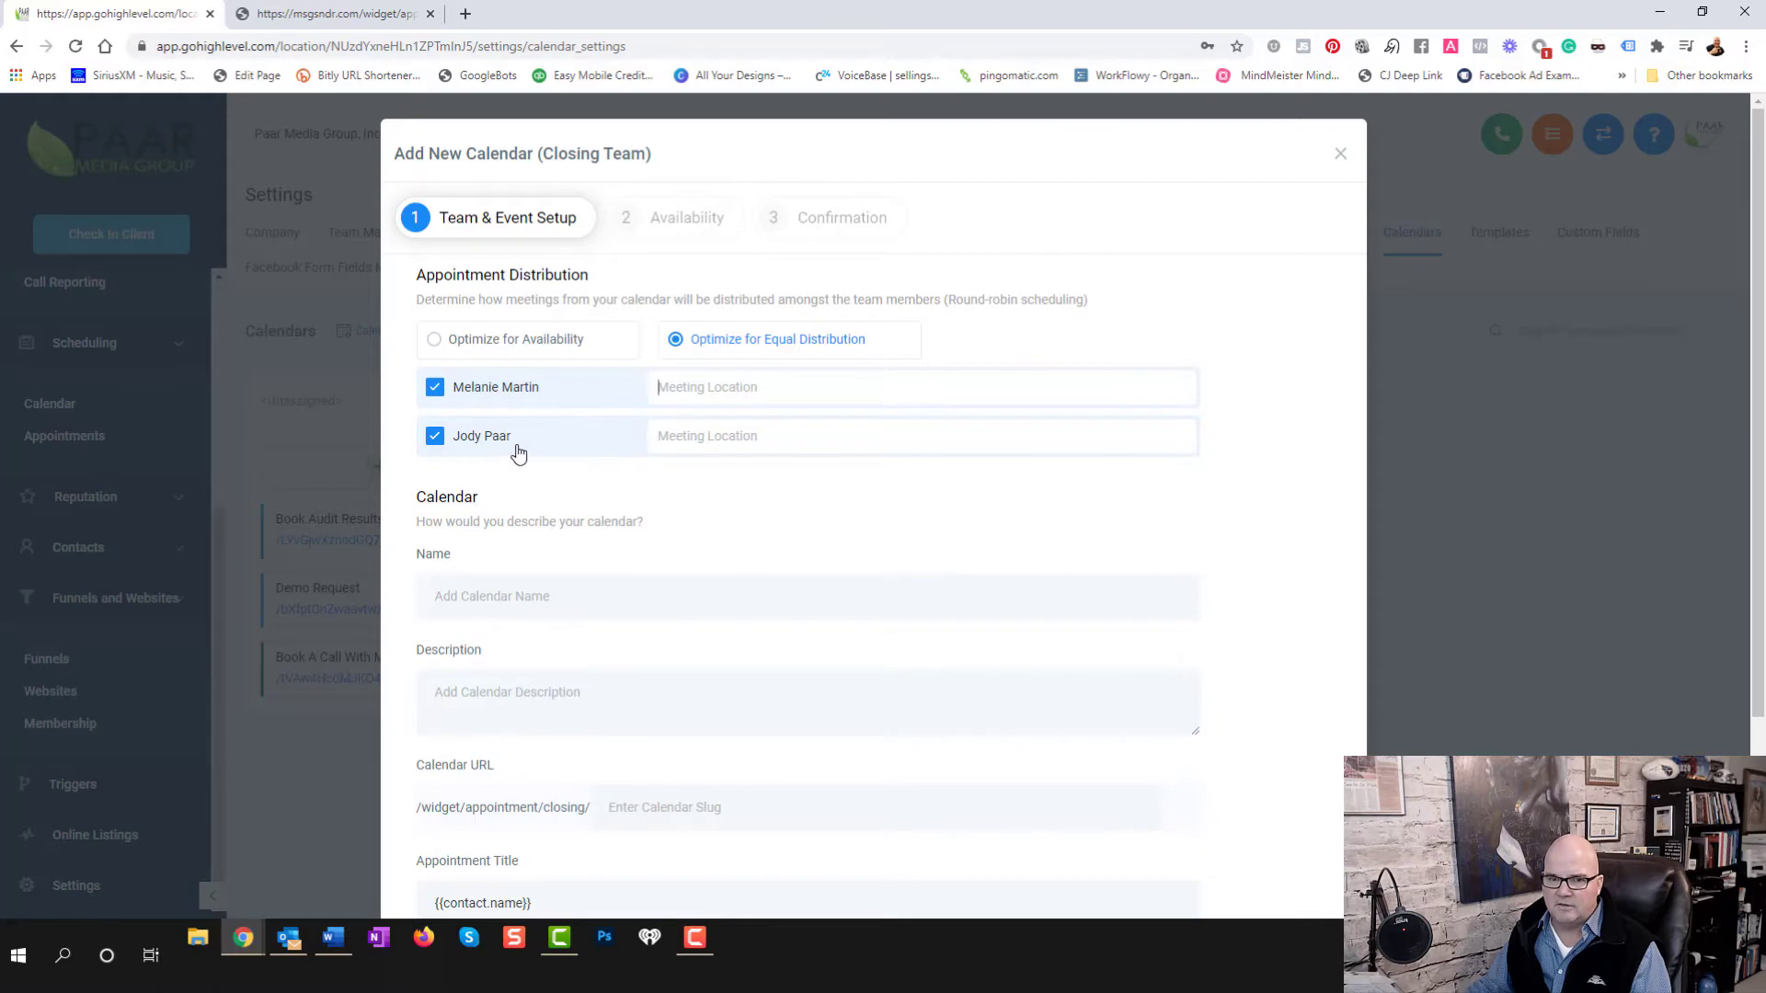
click(553, 396)
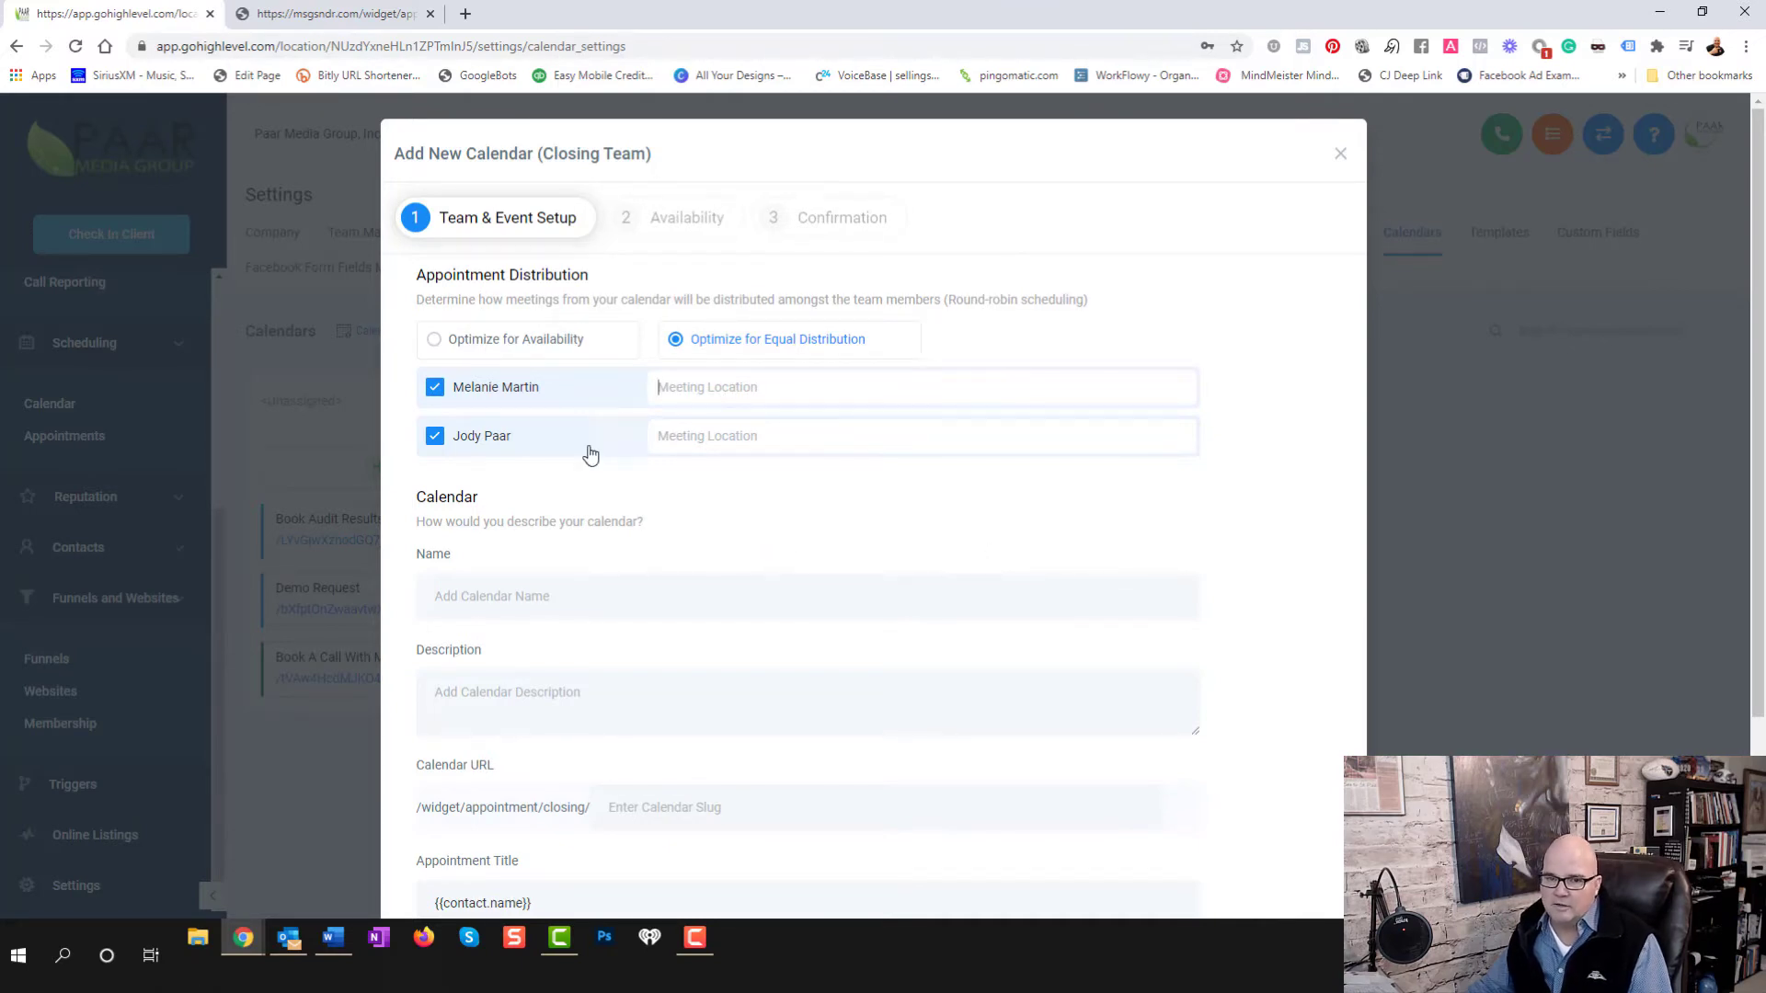
click(529, 349)
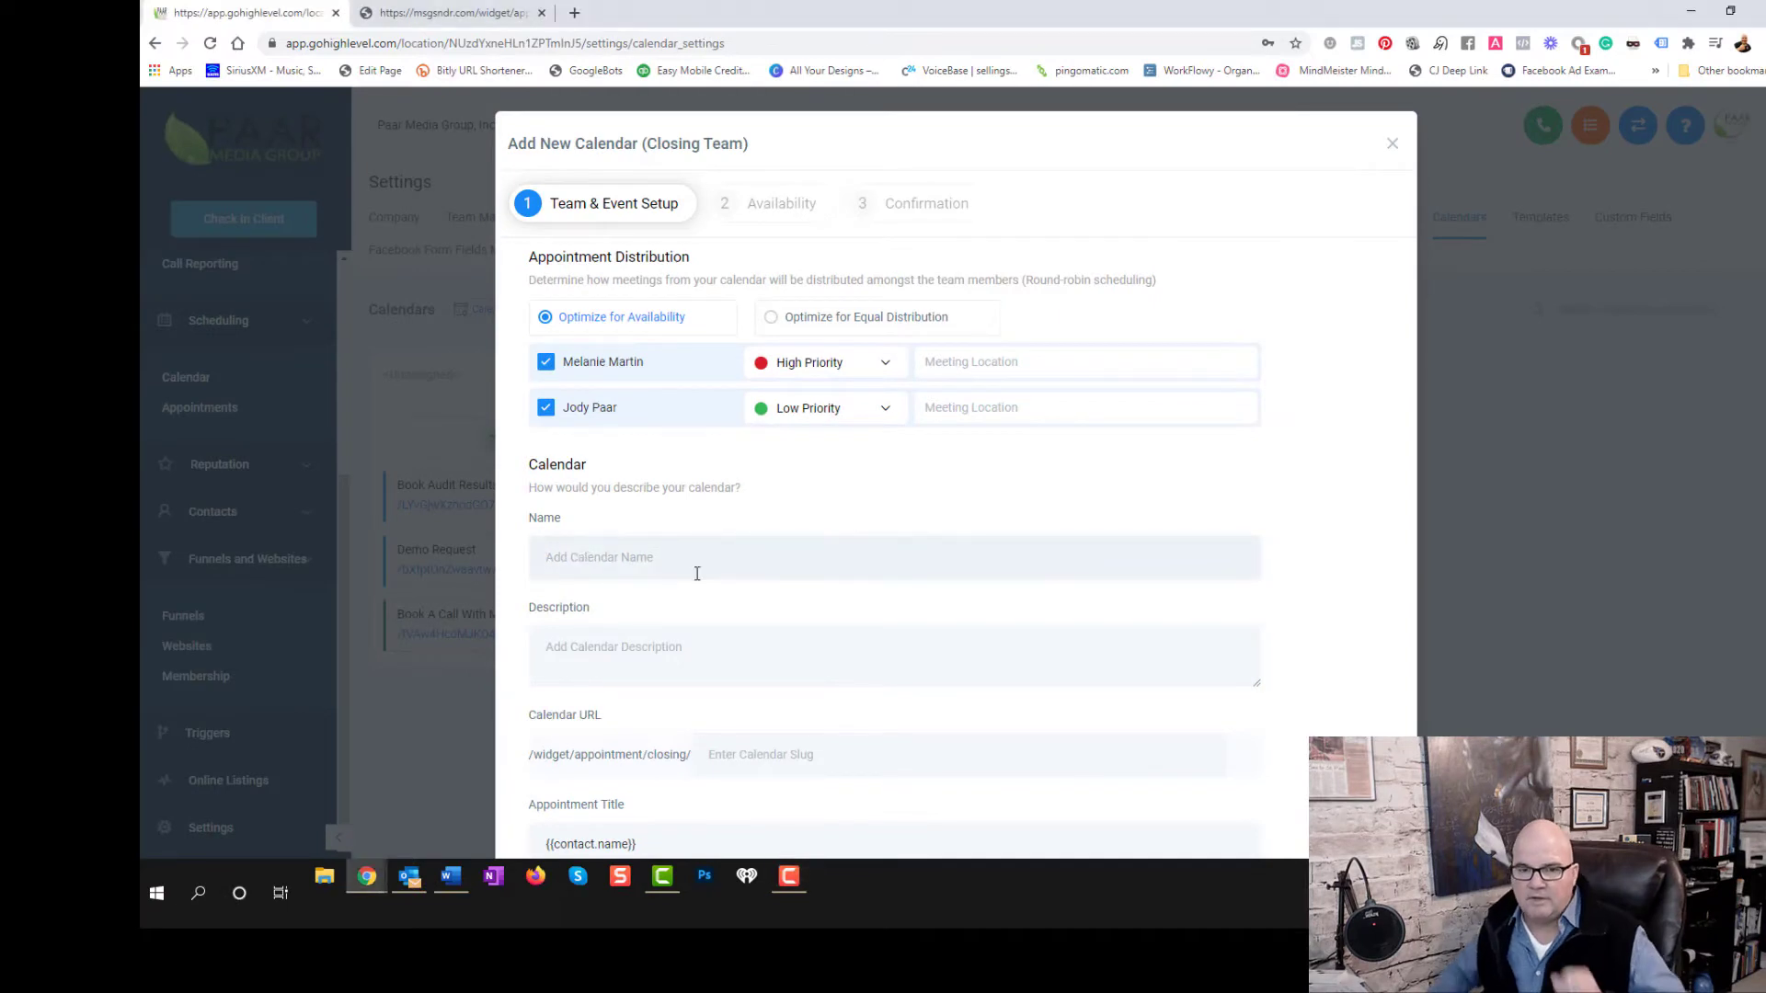
Name the new calendar "Setup Interview"
click(697, 574)
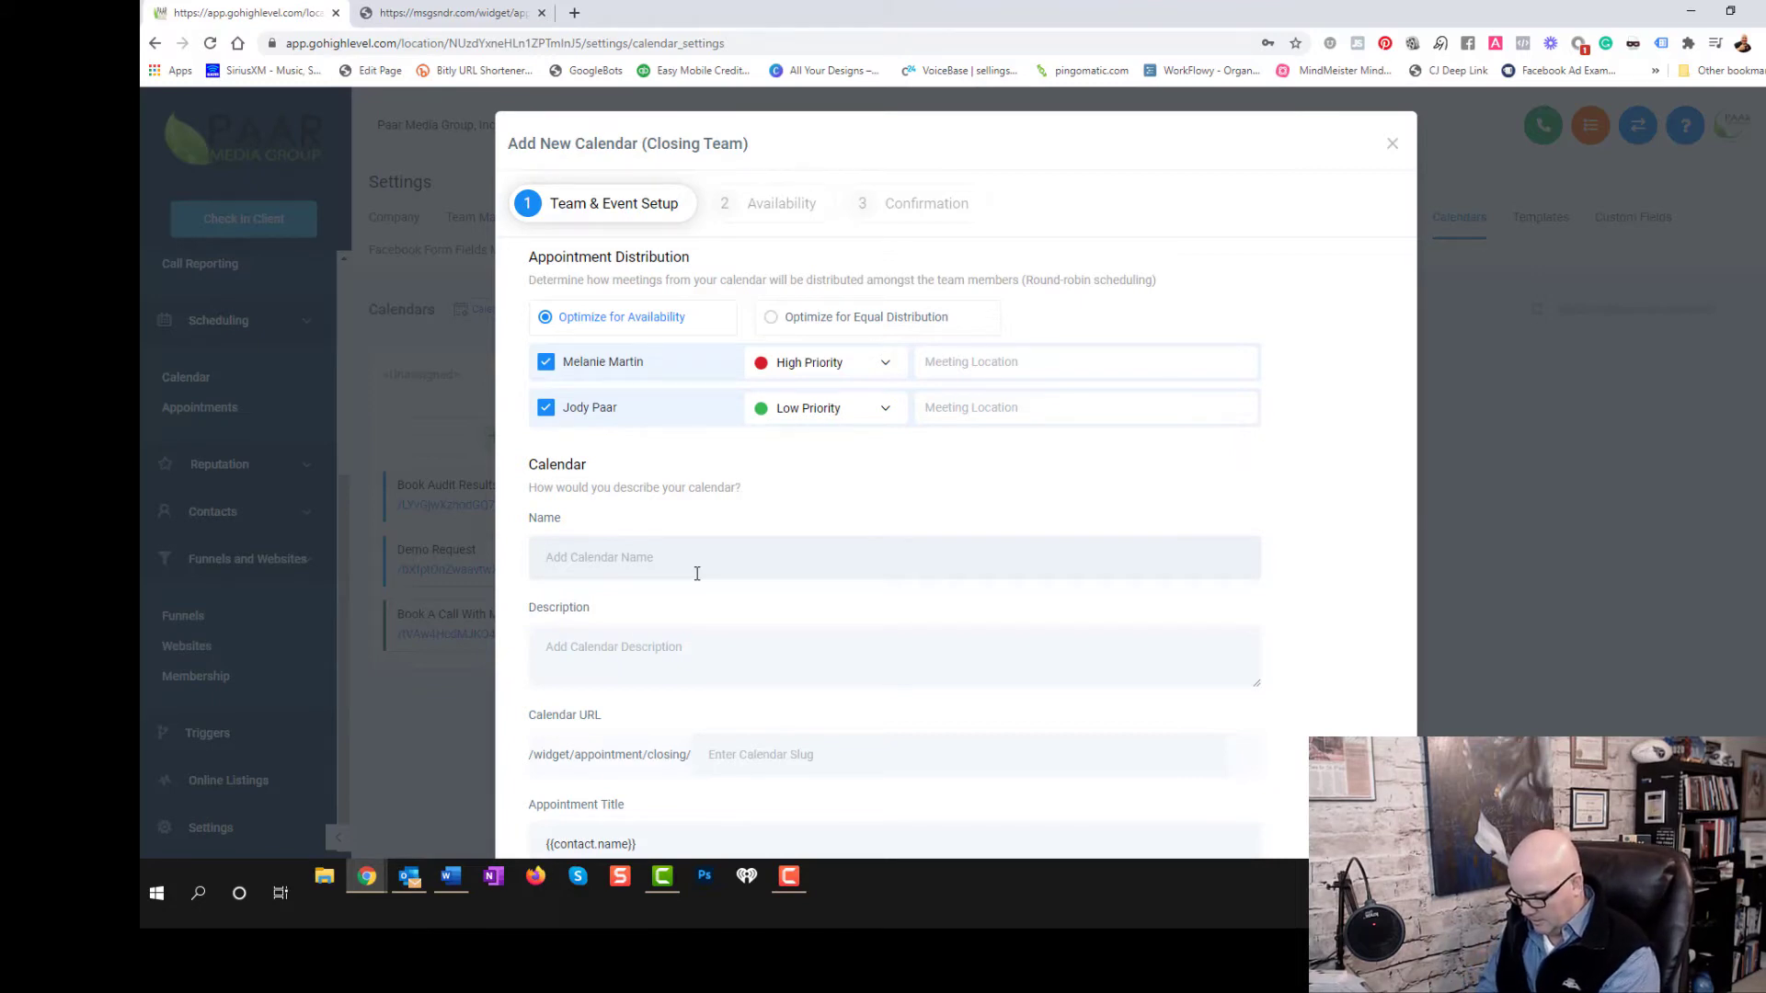
text(Book)
text(ng)
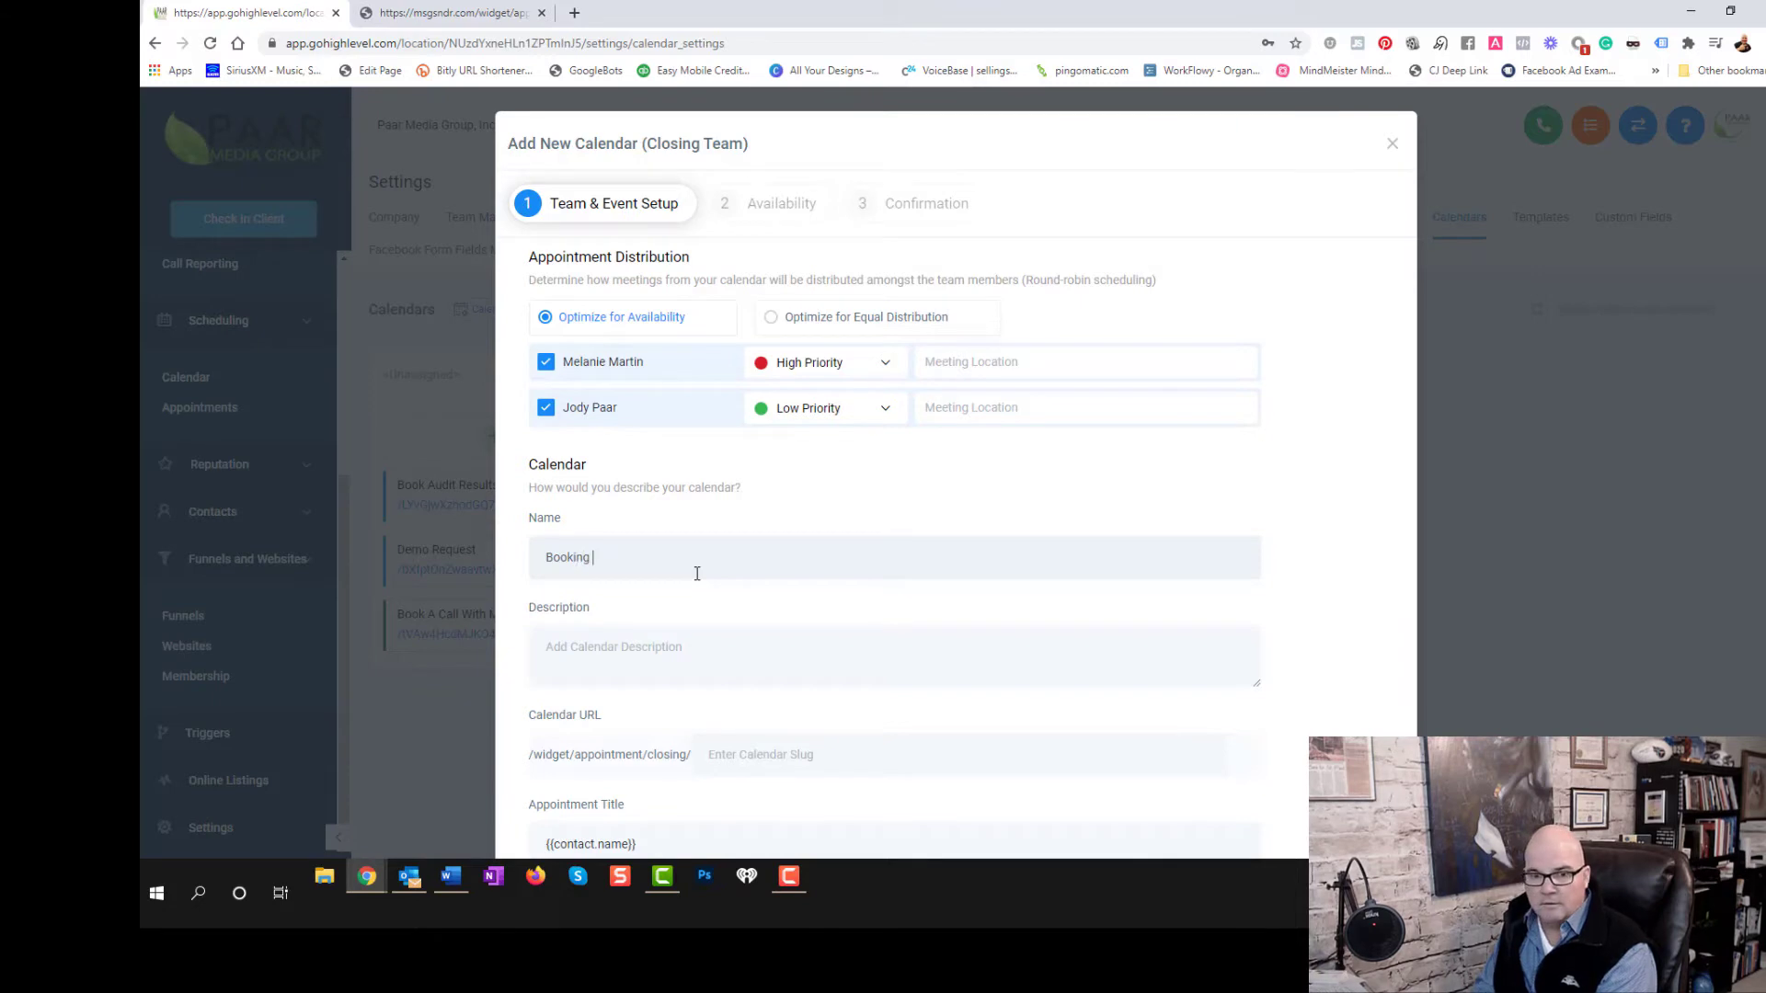
key(BackSpace)
key(BackSpace)
key(BackSpace)
key(BackSpace)
key(BackSpace)
key(BackSpace)
key(BackSpace)
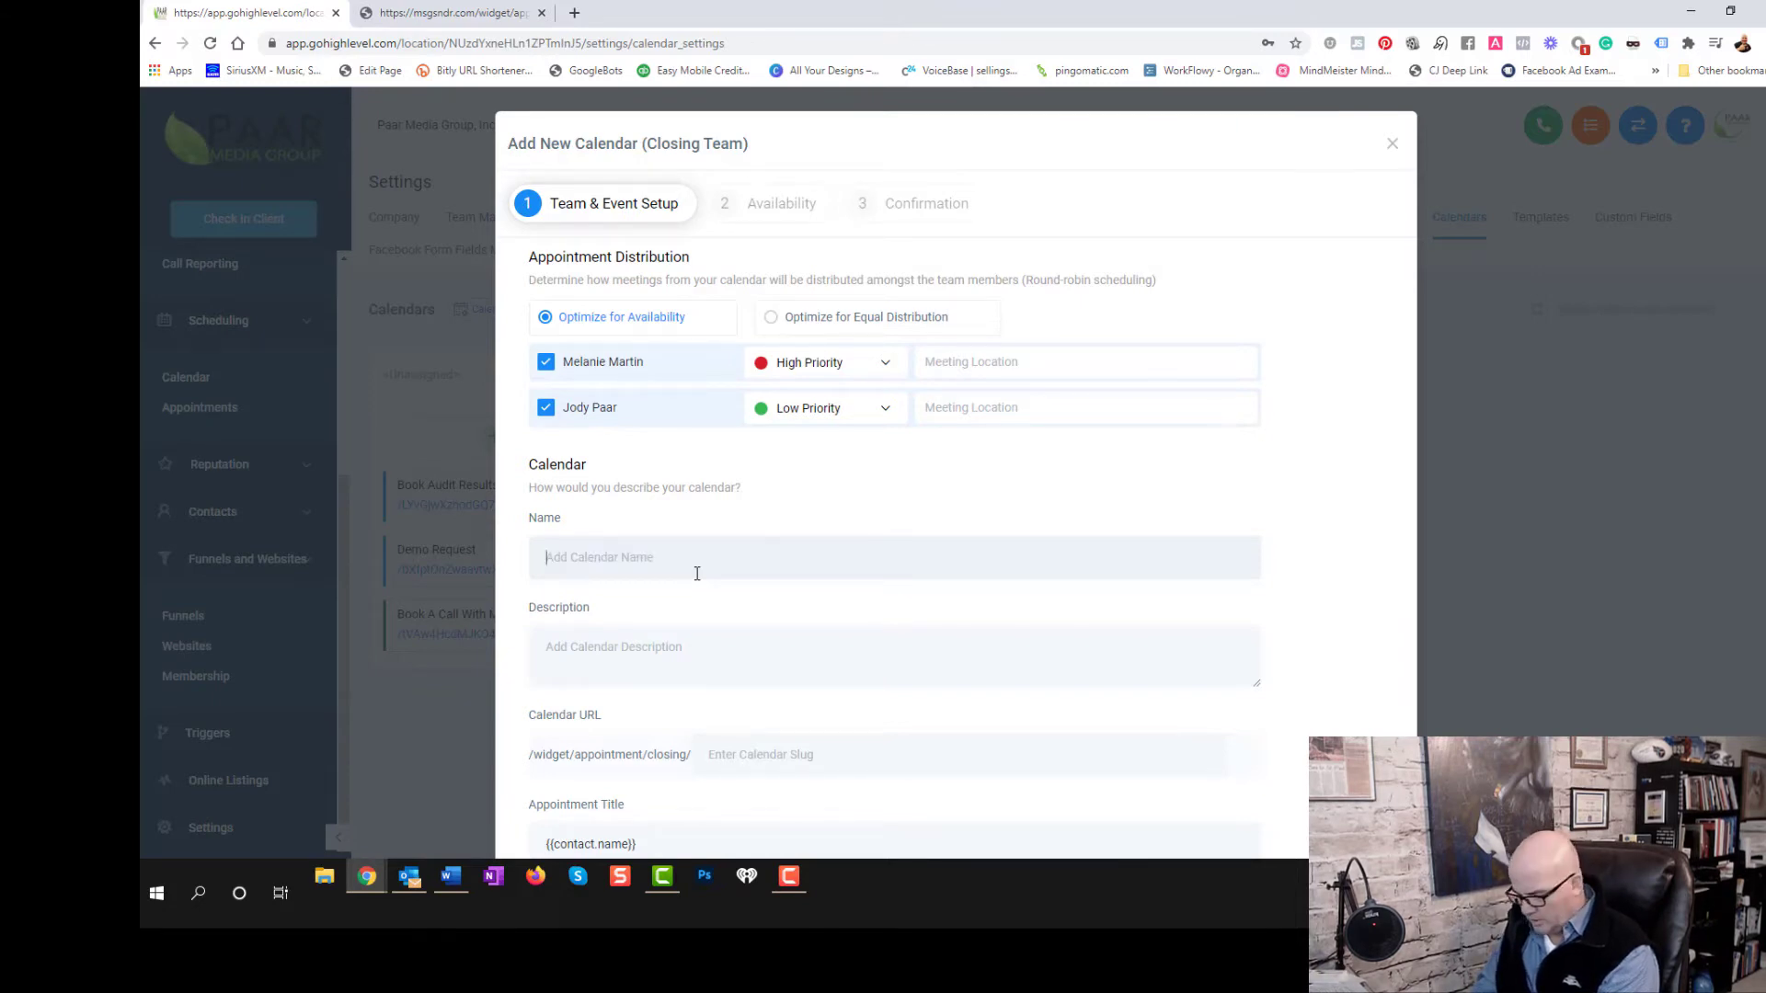
text(Setup)
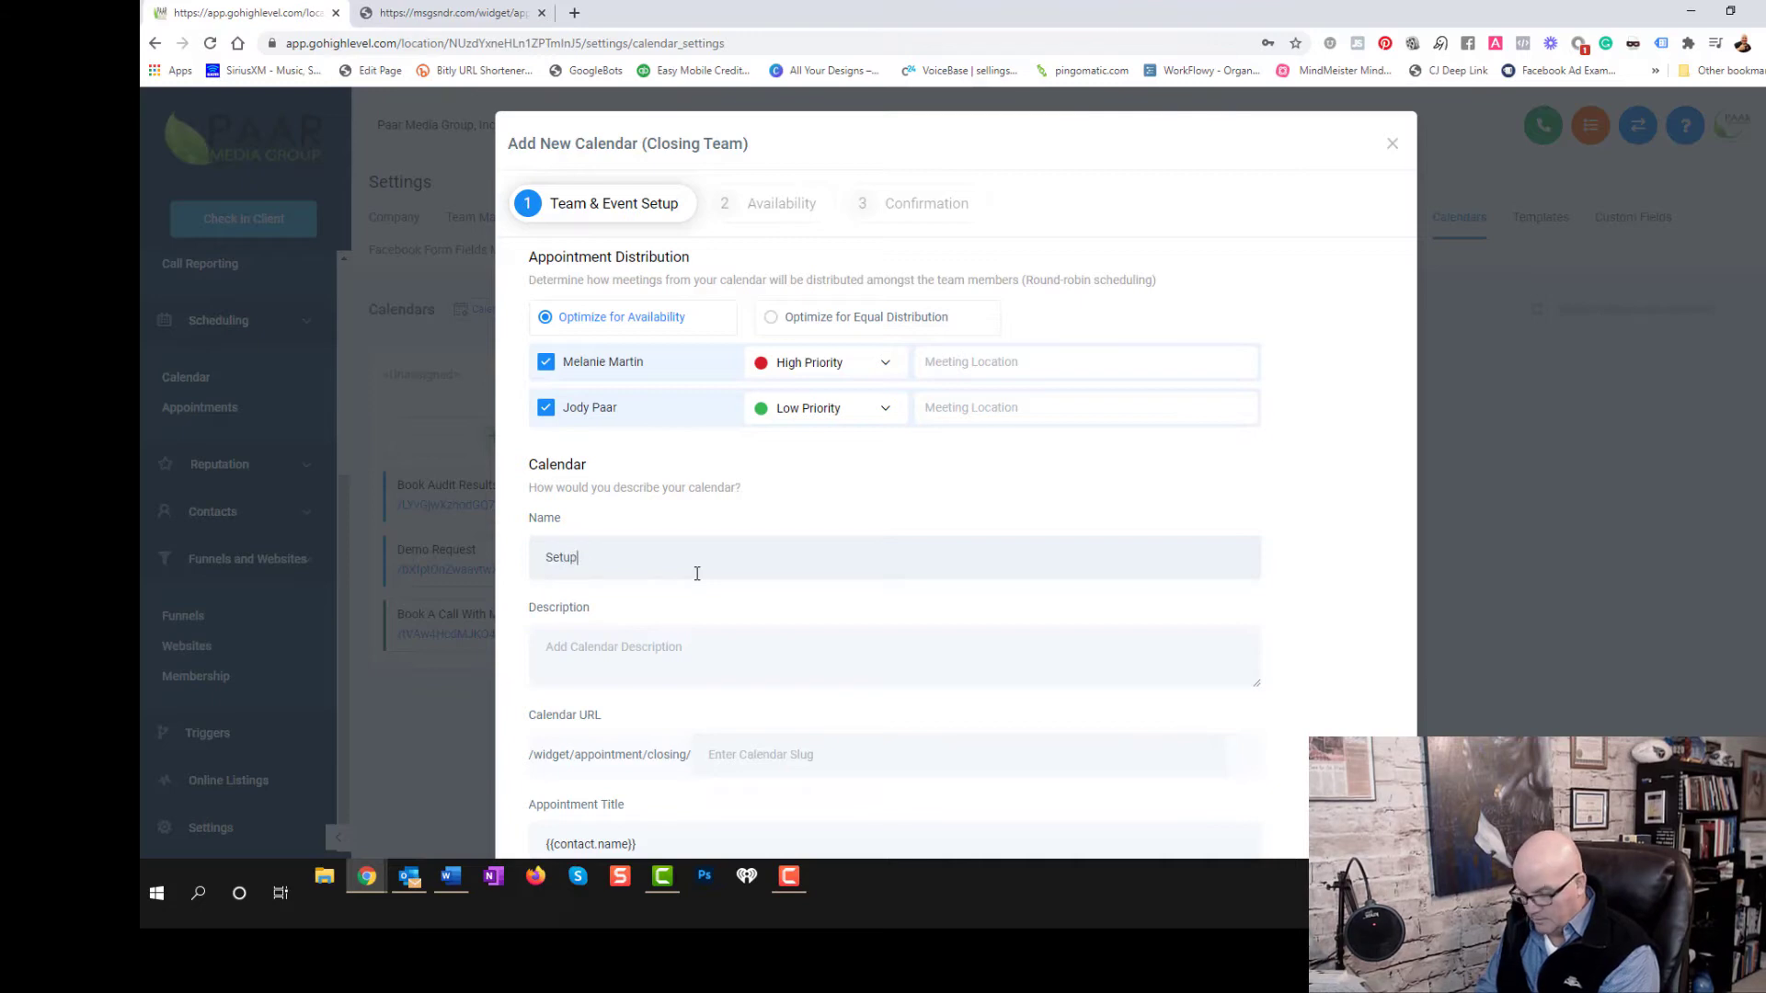
text( Interview)
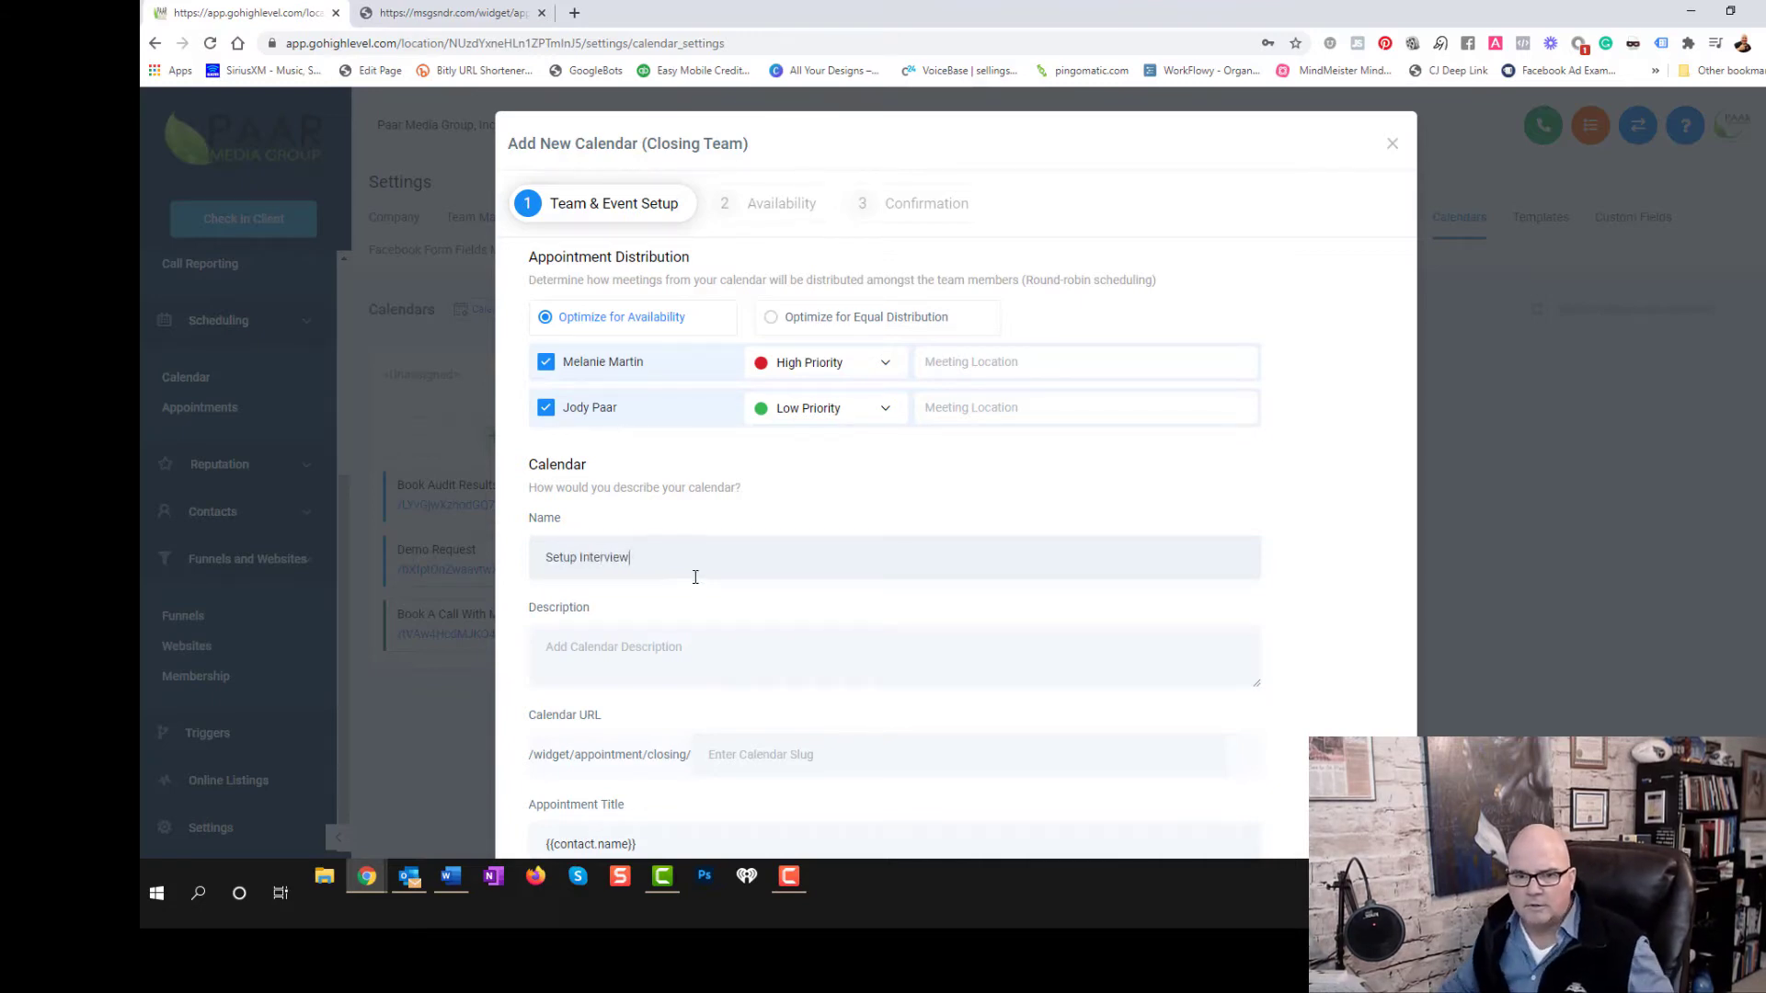
Copy the calendar name into the description and set the calendar URL slug to "setup"
drag(664, 558, 507, 569)
key(ctrl+c)
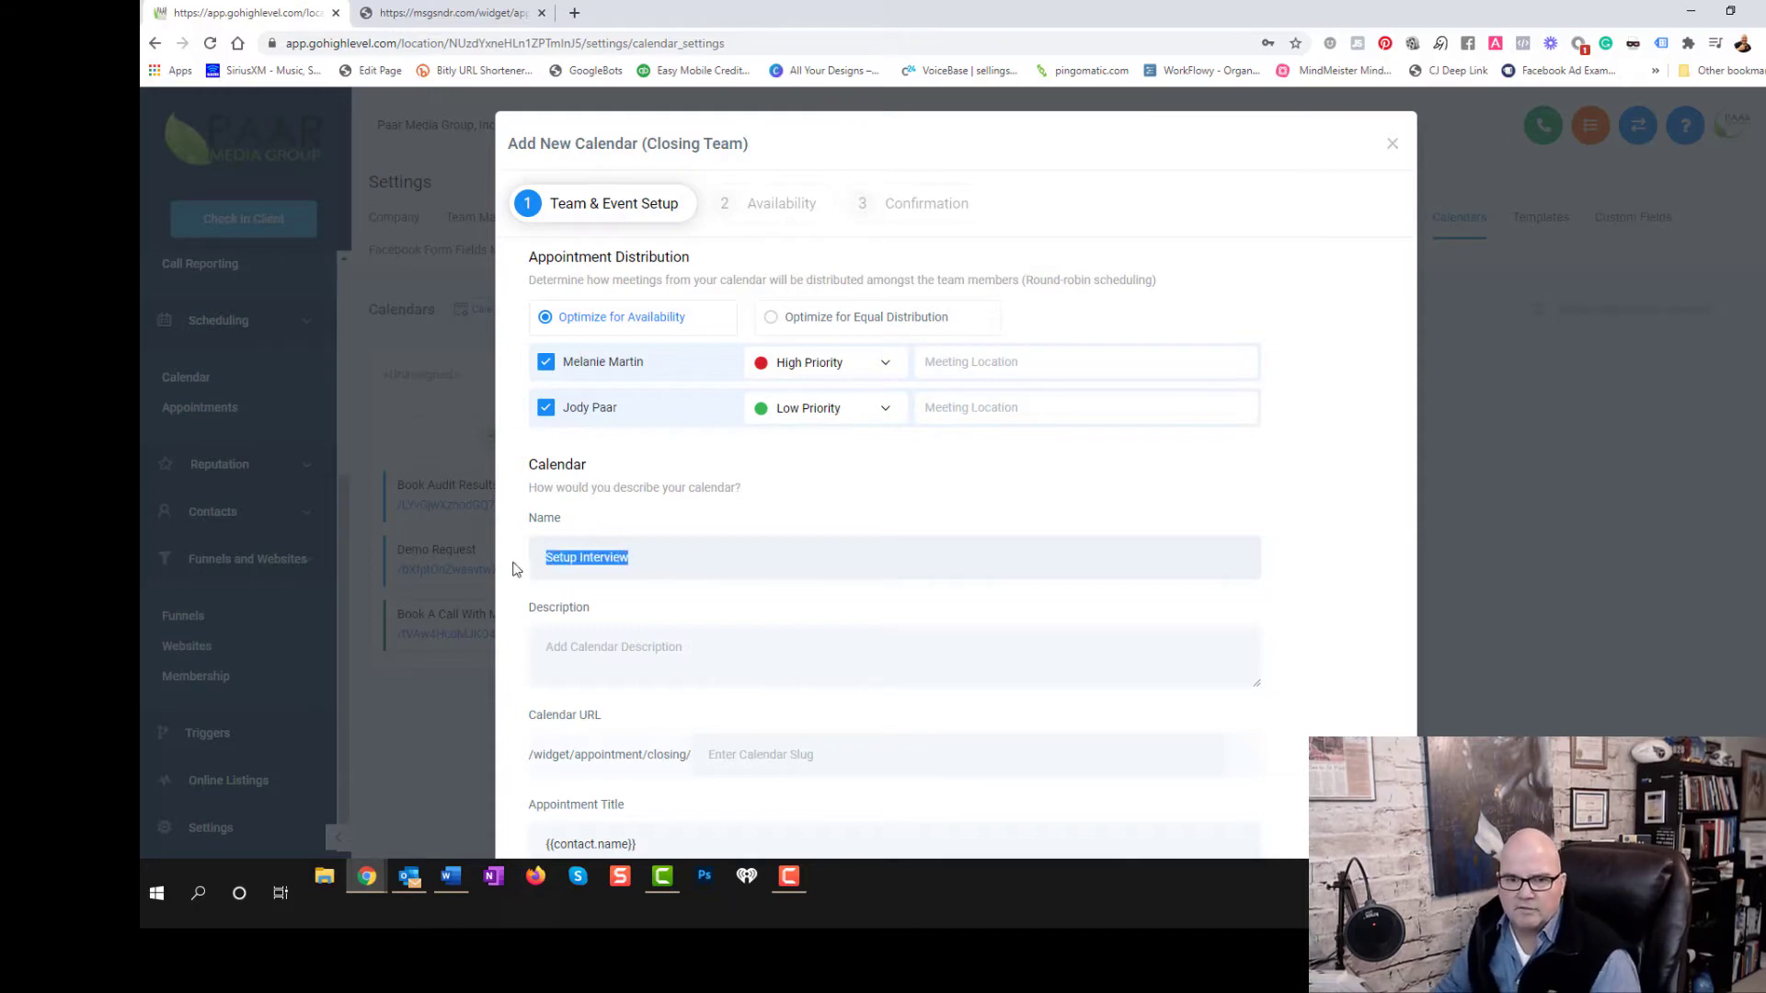
click(612, 650)
key(ctrl+v)
click(793, 756)
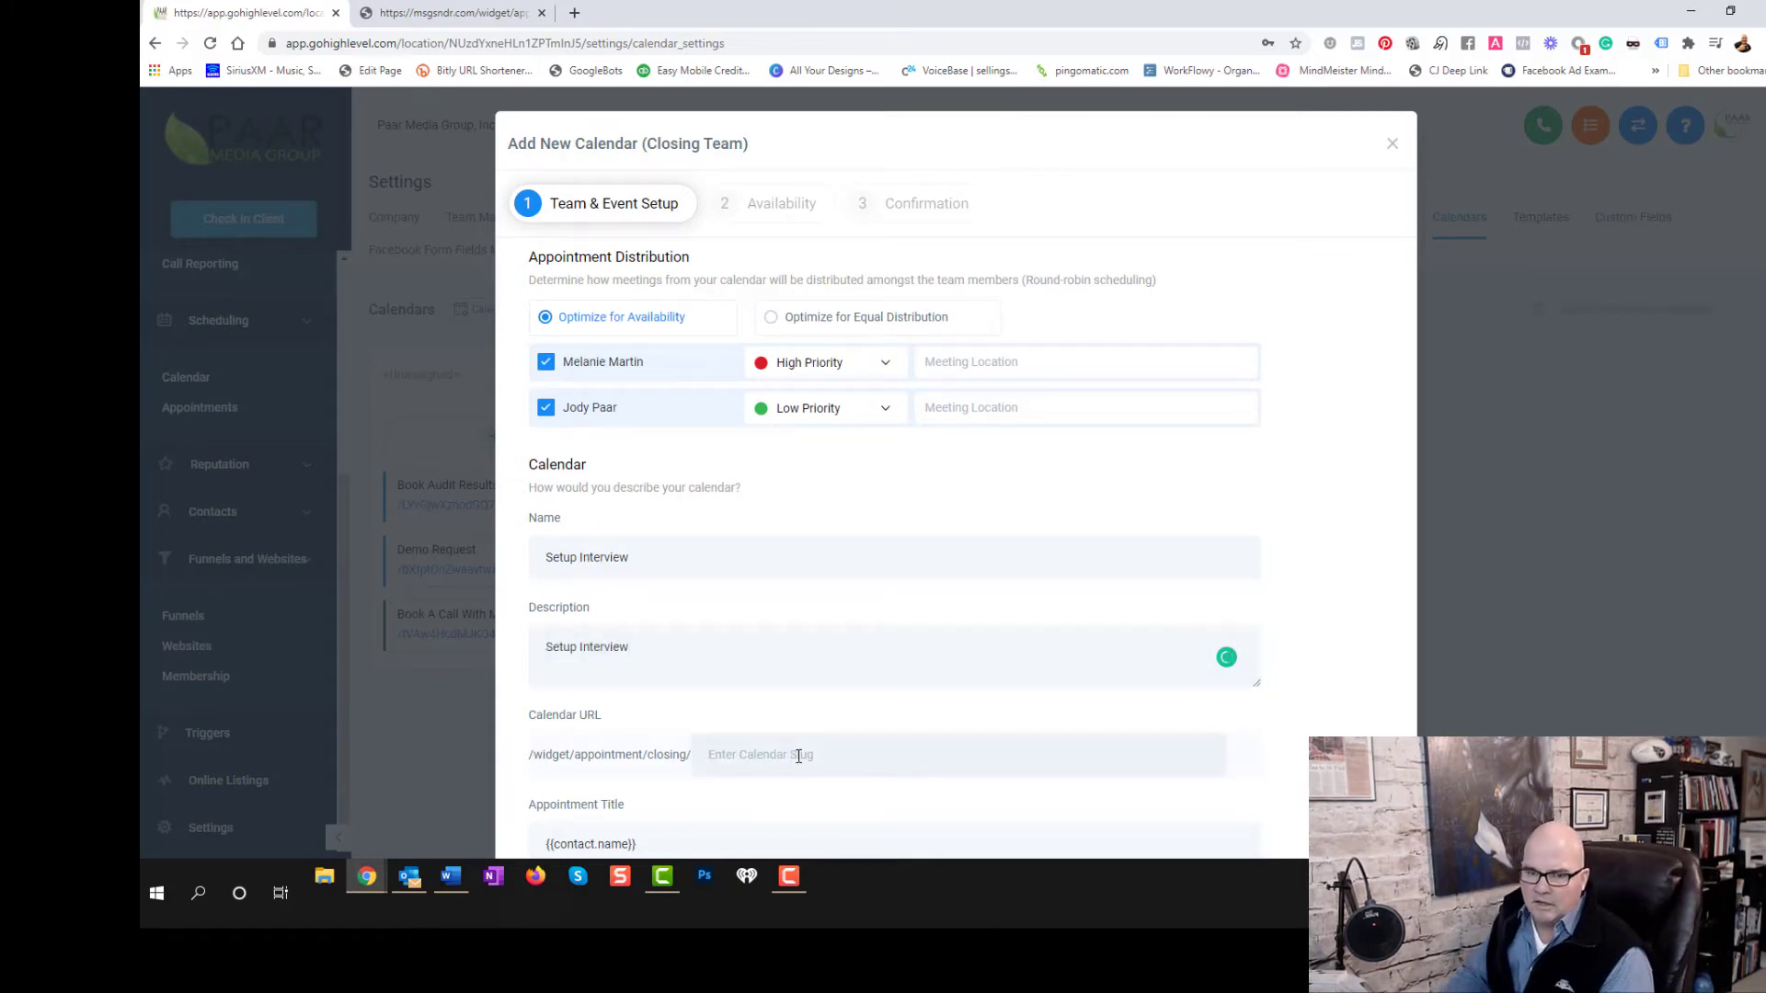
text(setup)
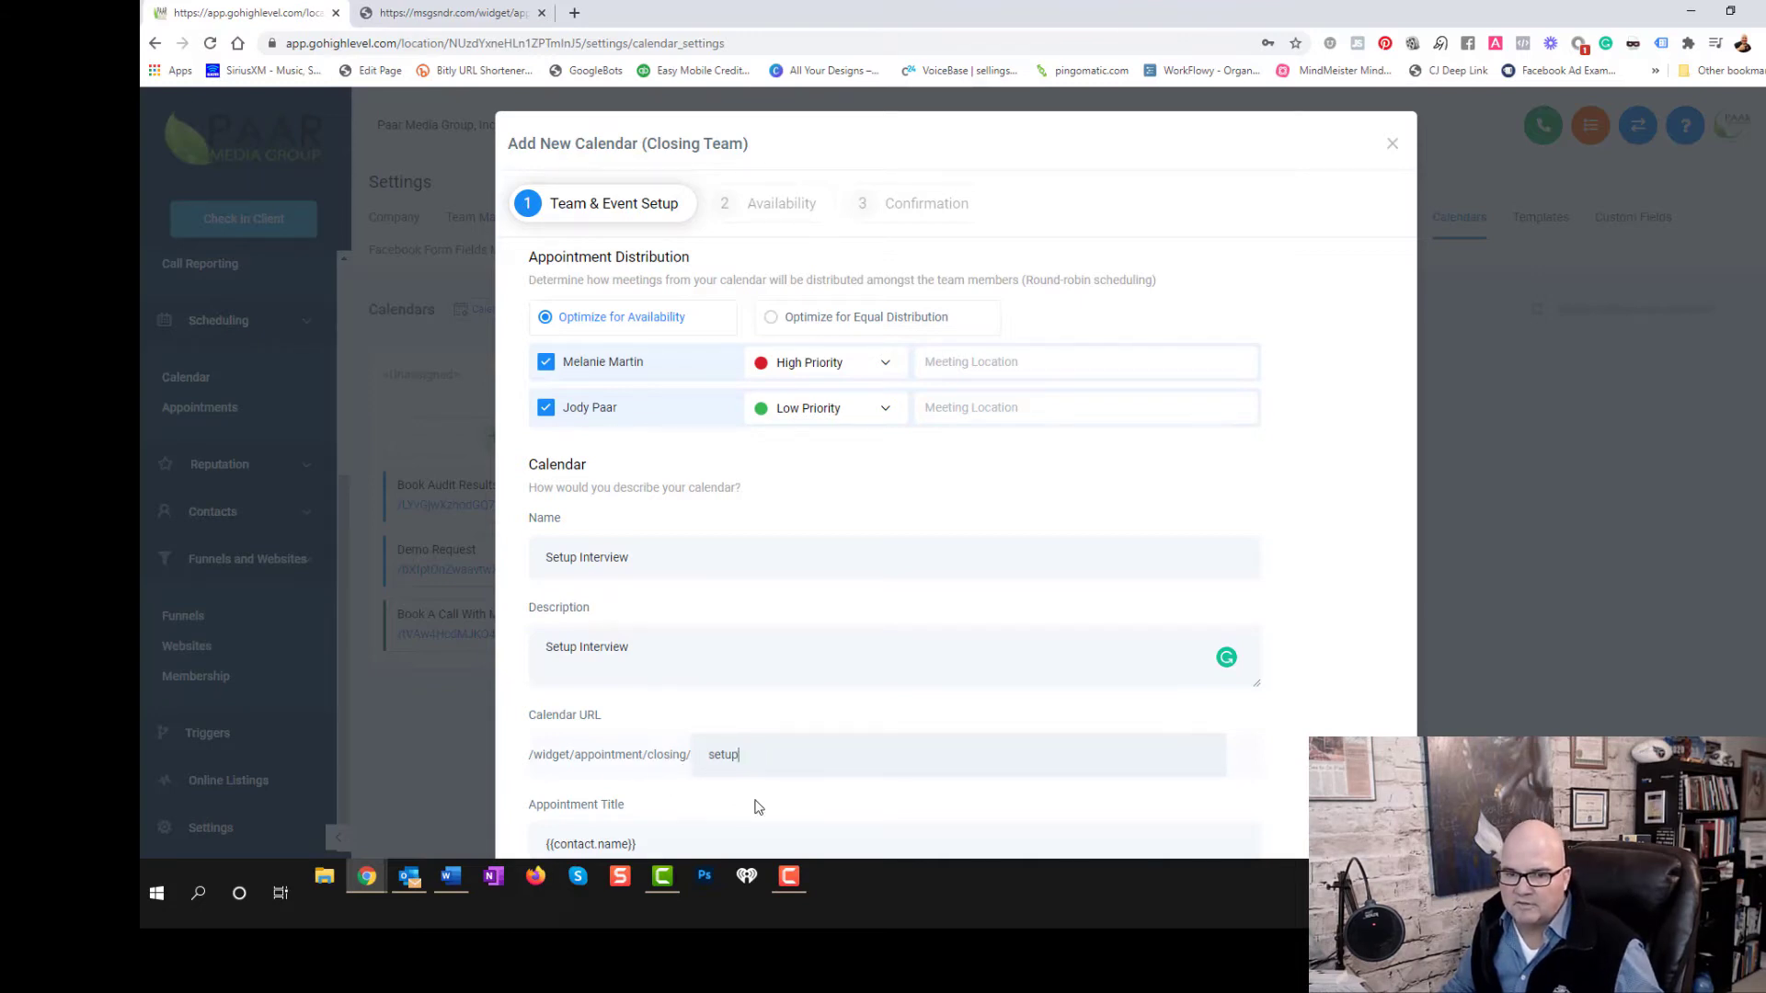
Choose purple as the event color, save the team and event setup, and continue to the availability settings
scroll(756, 806, down, 2)
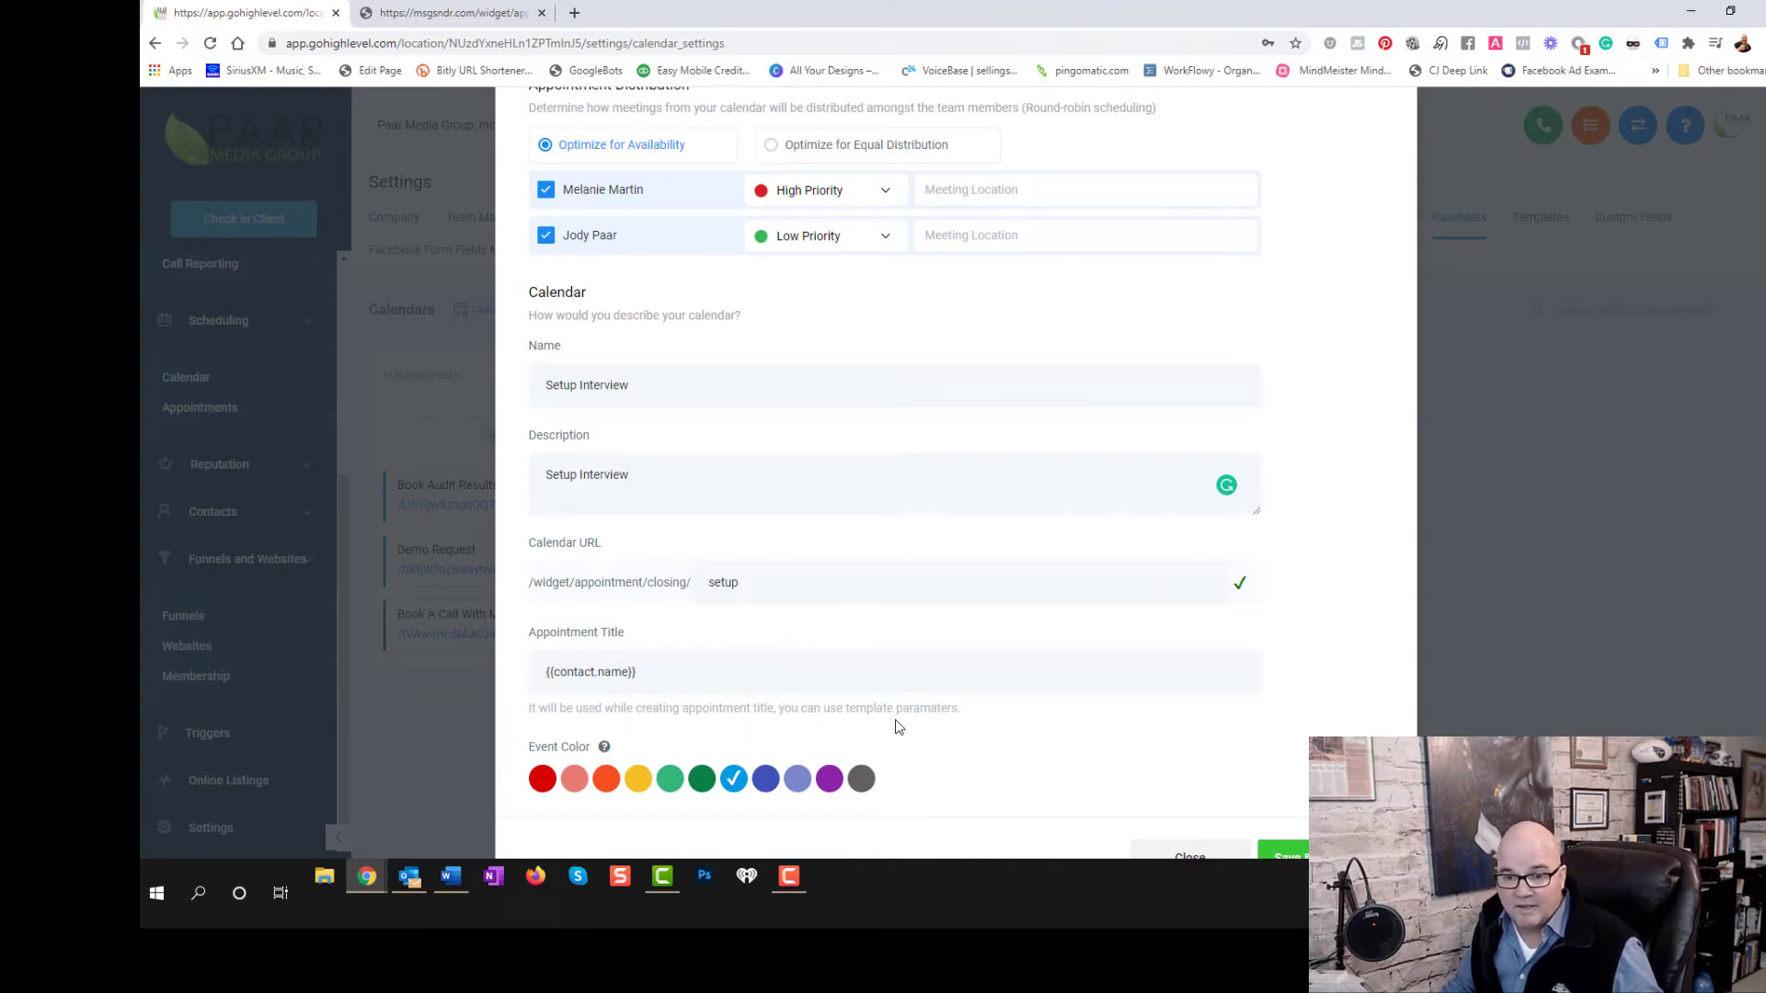
scroll(994, 722, down, 1)
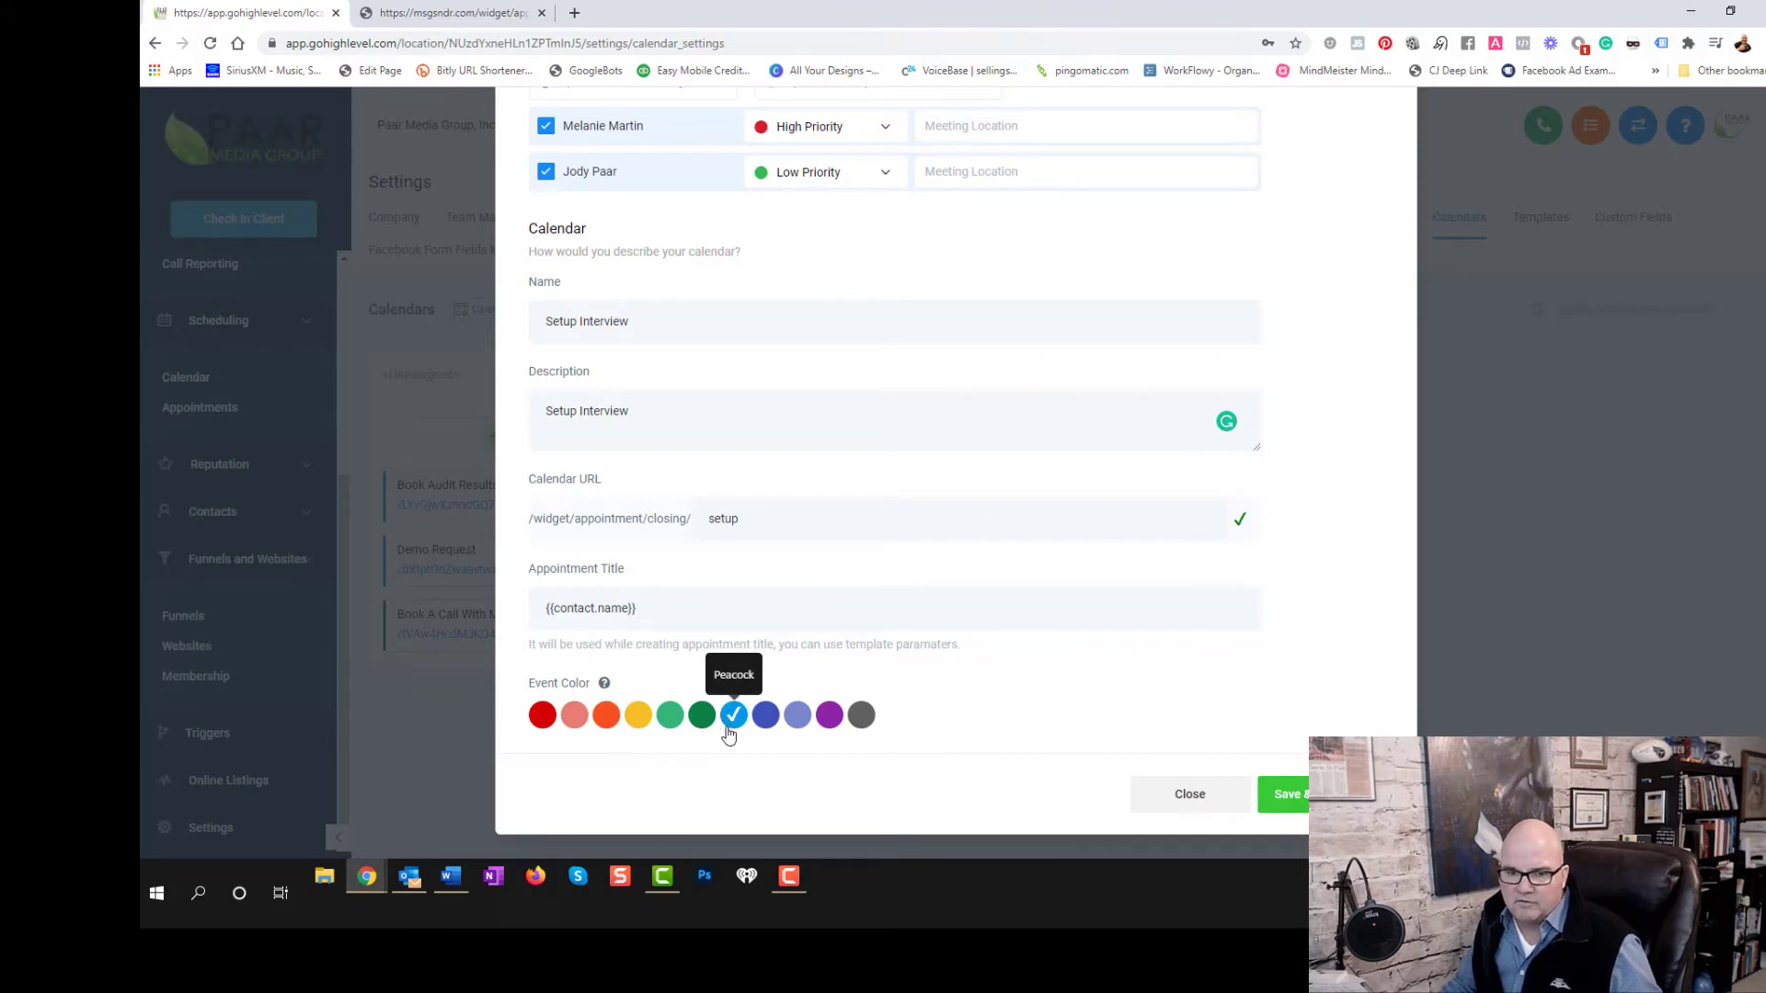
click(829, 715)
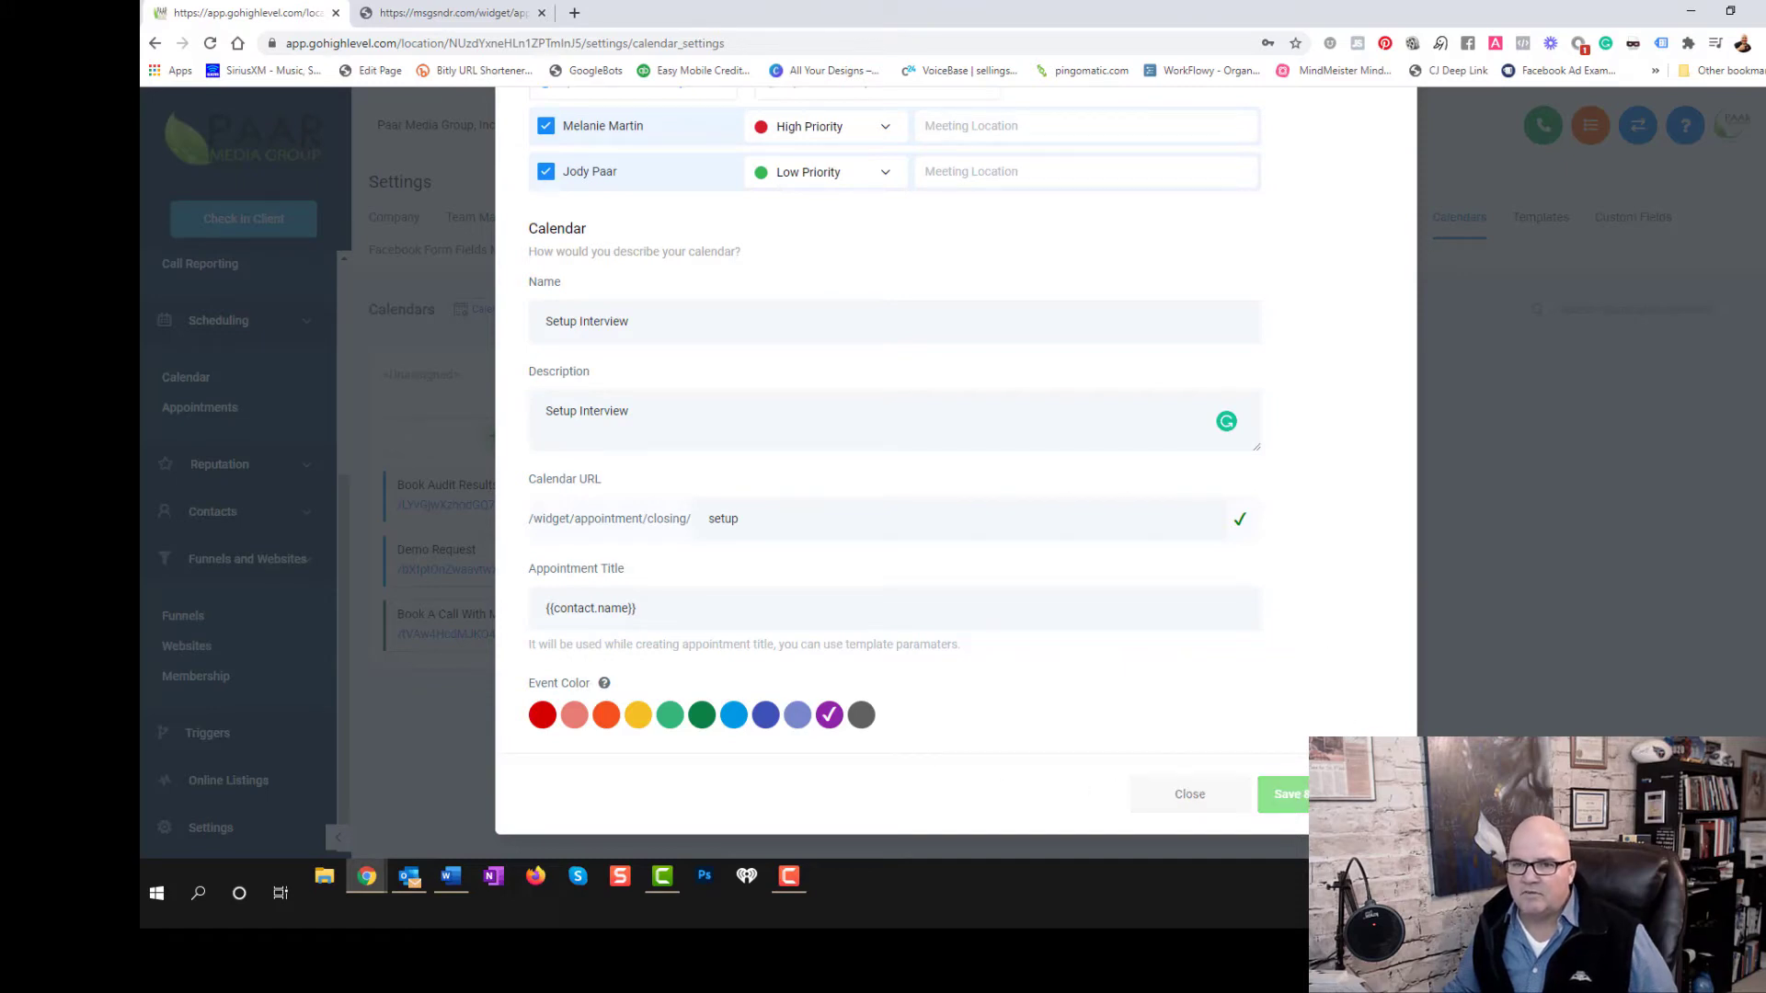
click(1288, 795)
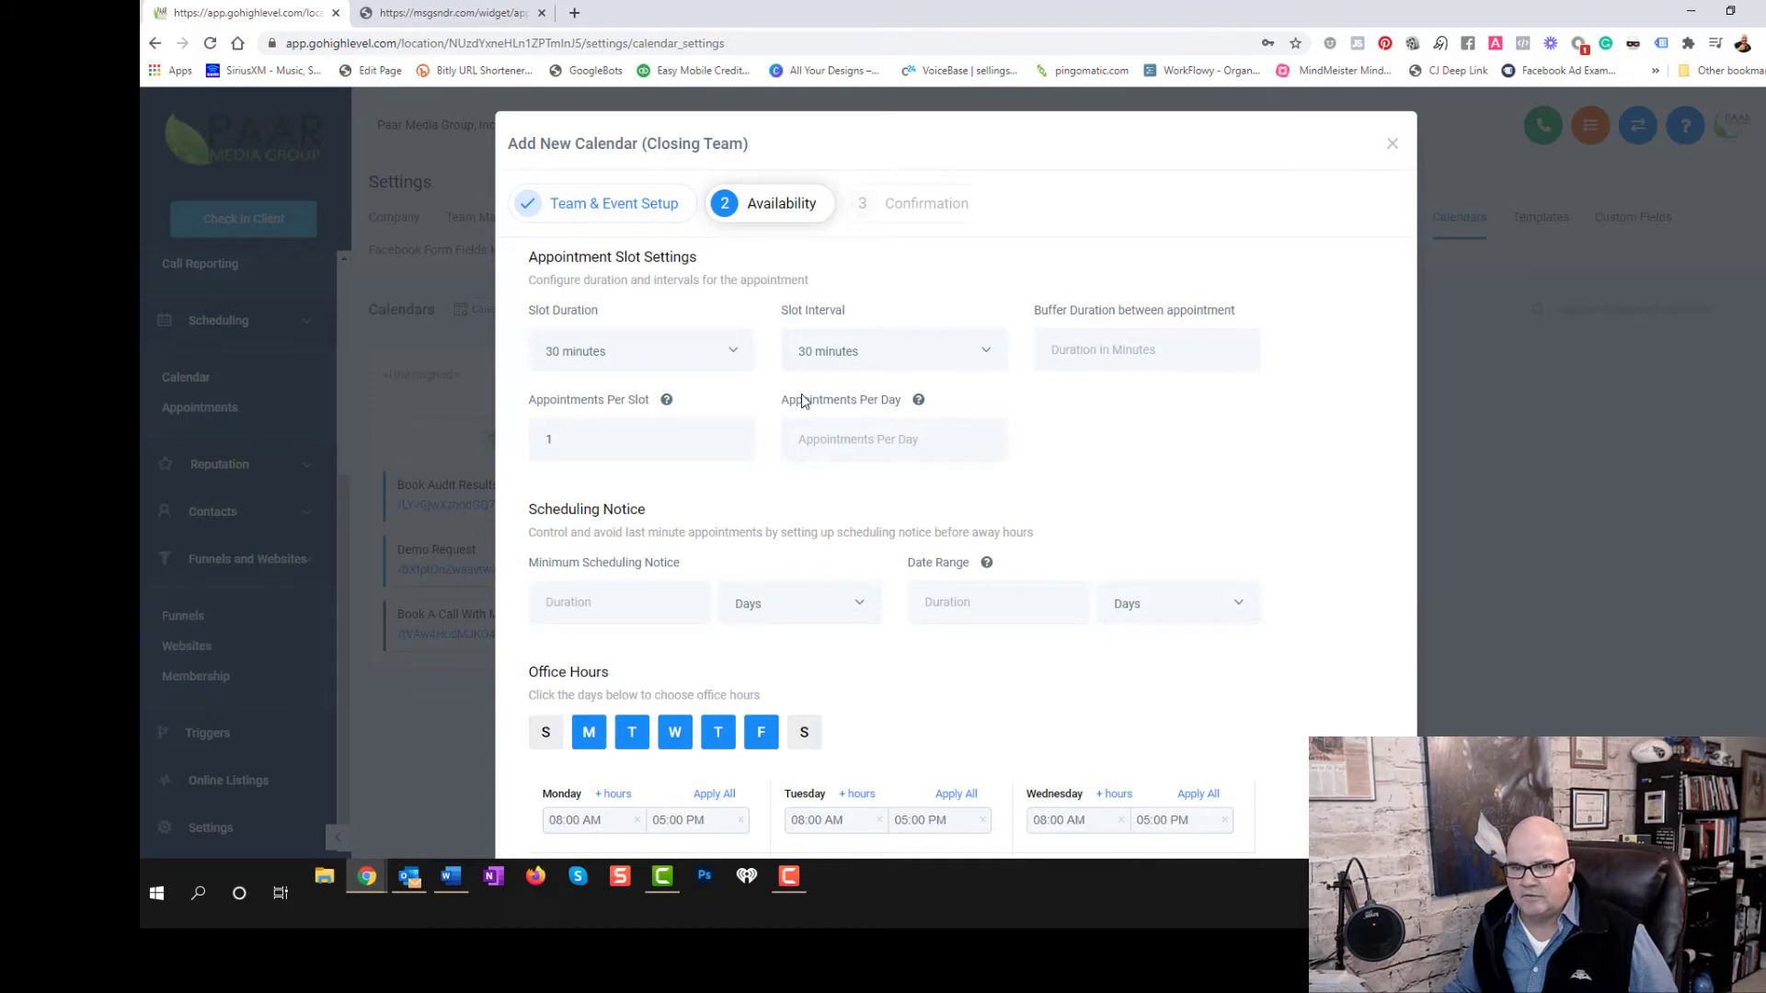
Set both the slot duration and the slot interval to 15 minutes
click(735, 354)
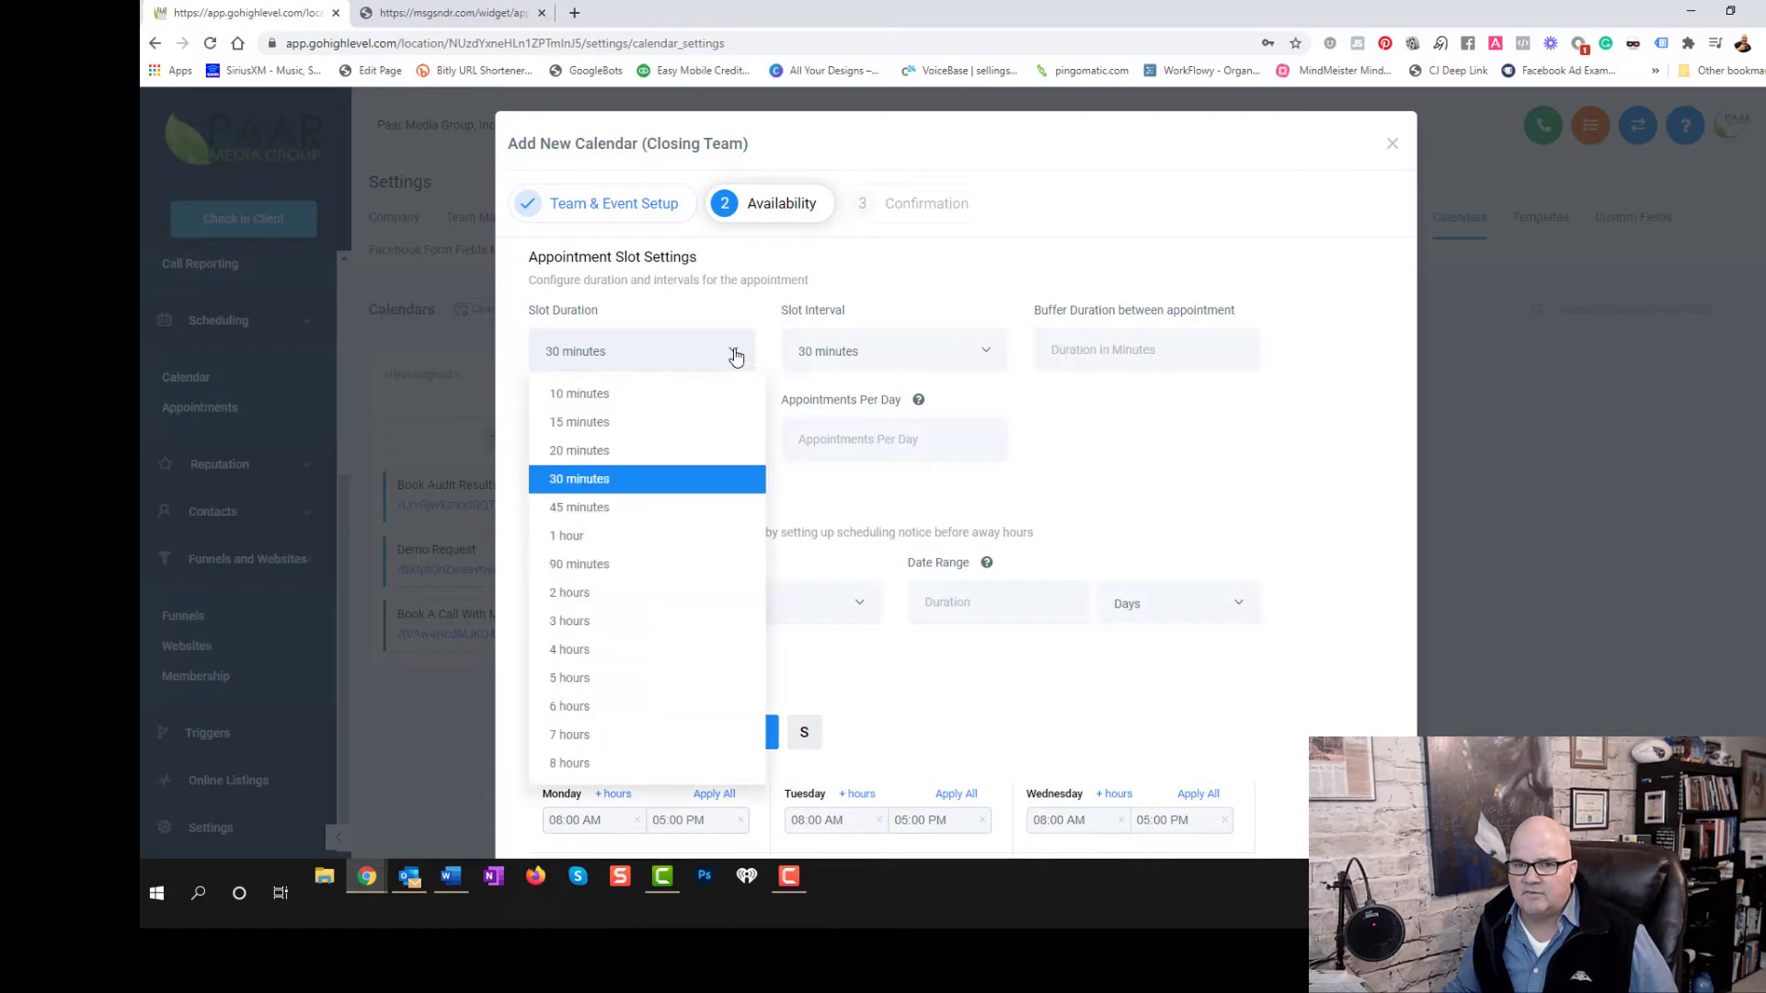
click(596, 425)
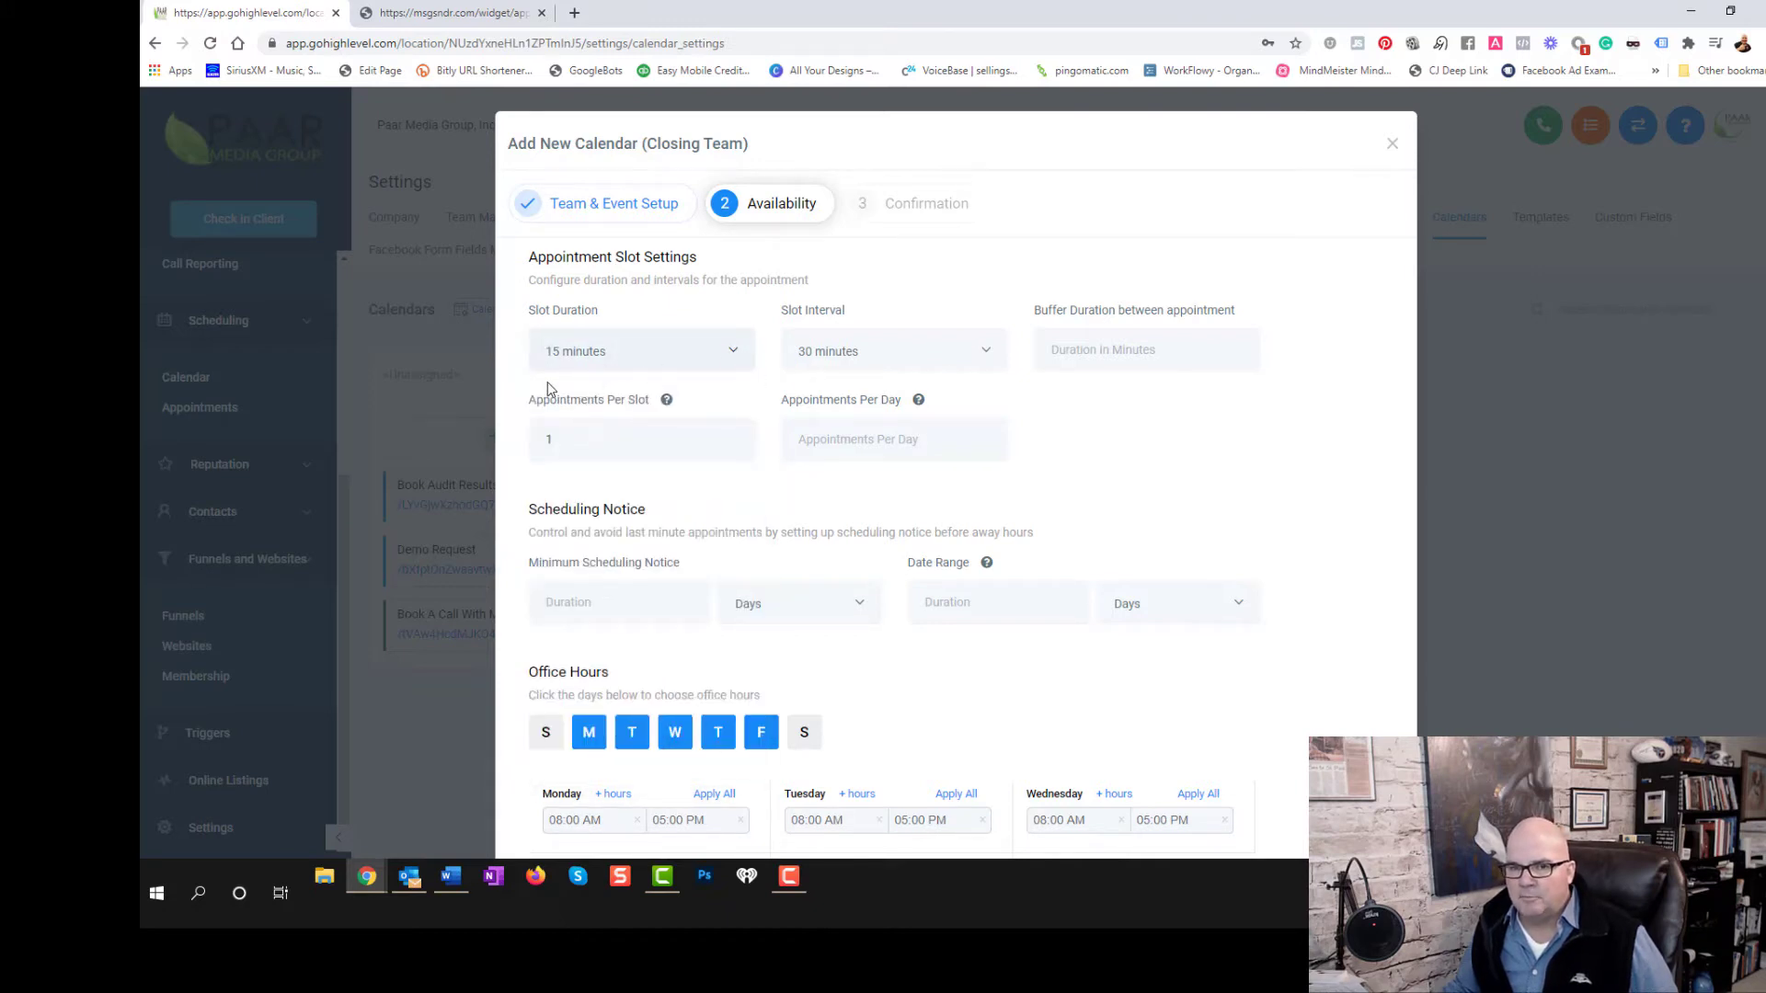
click(989, 357)
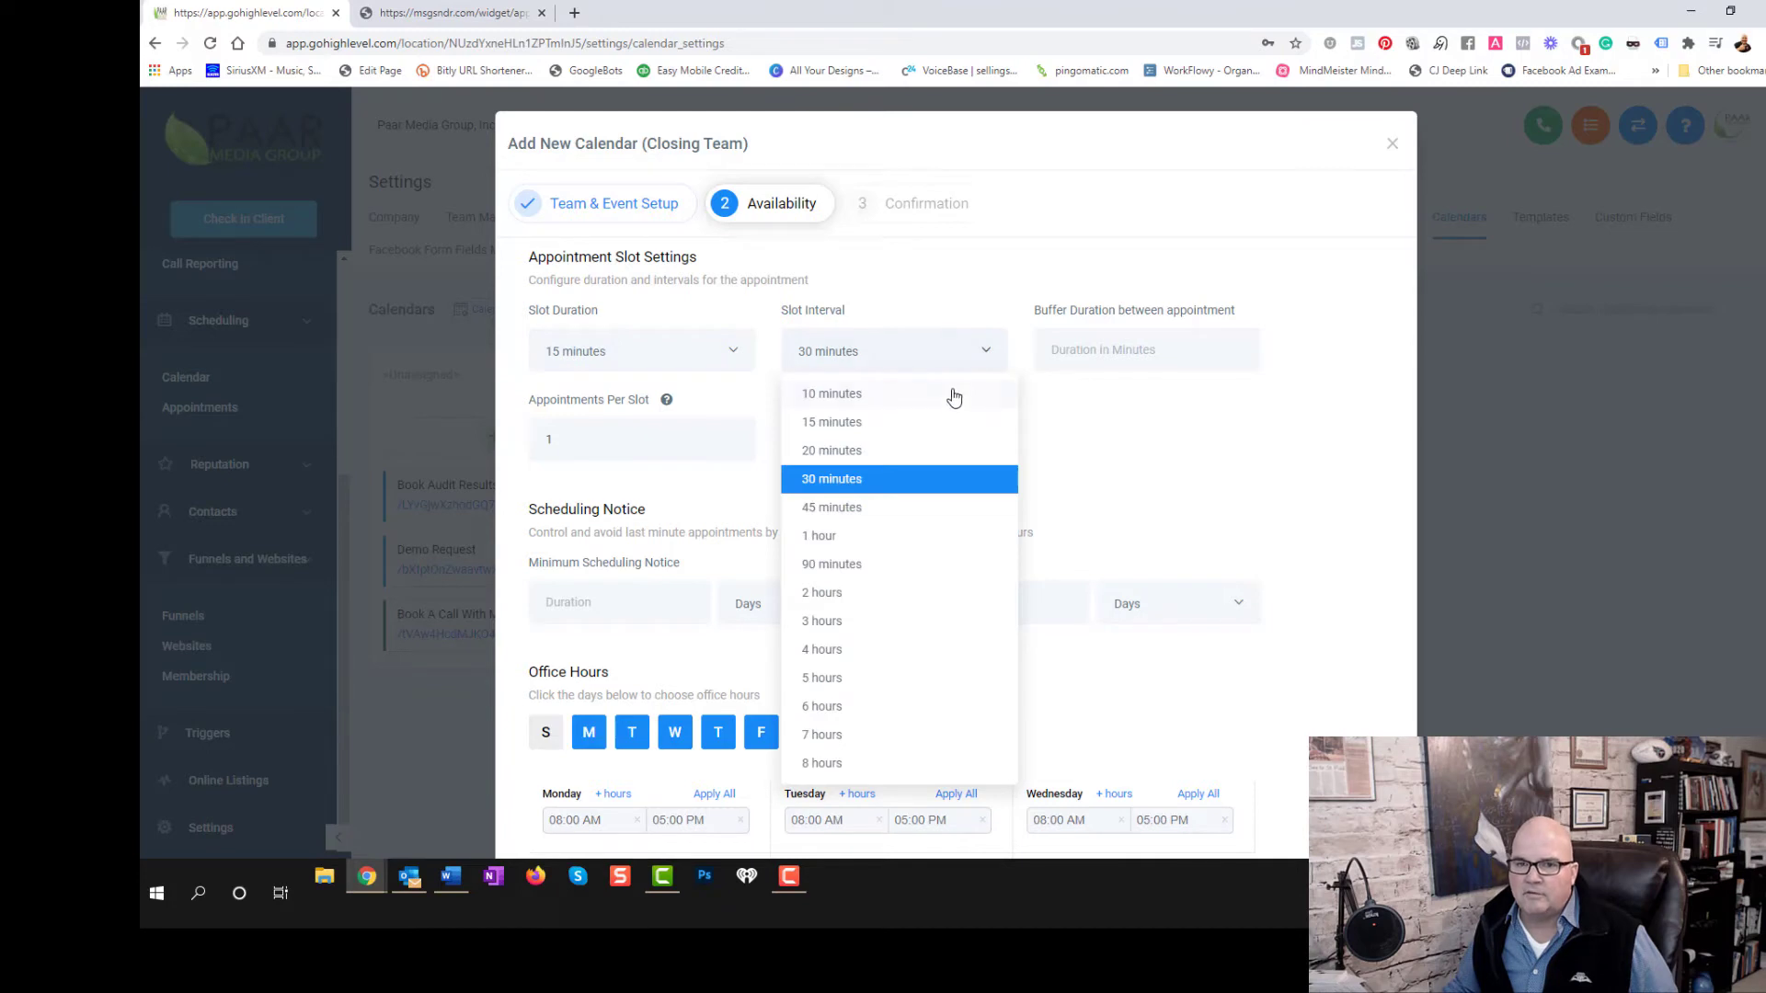
click(842, 425)
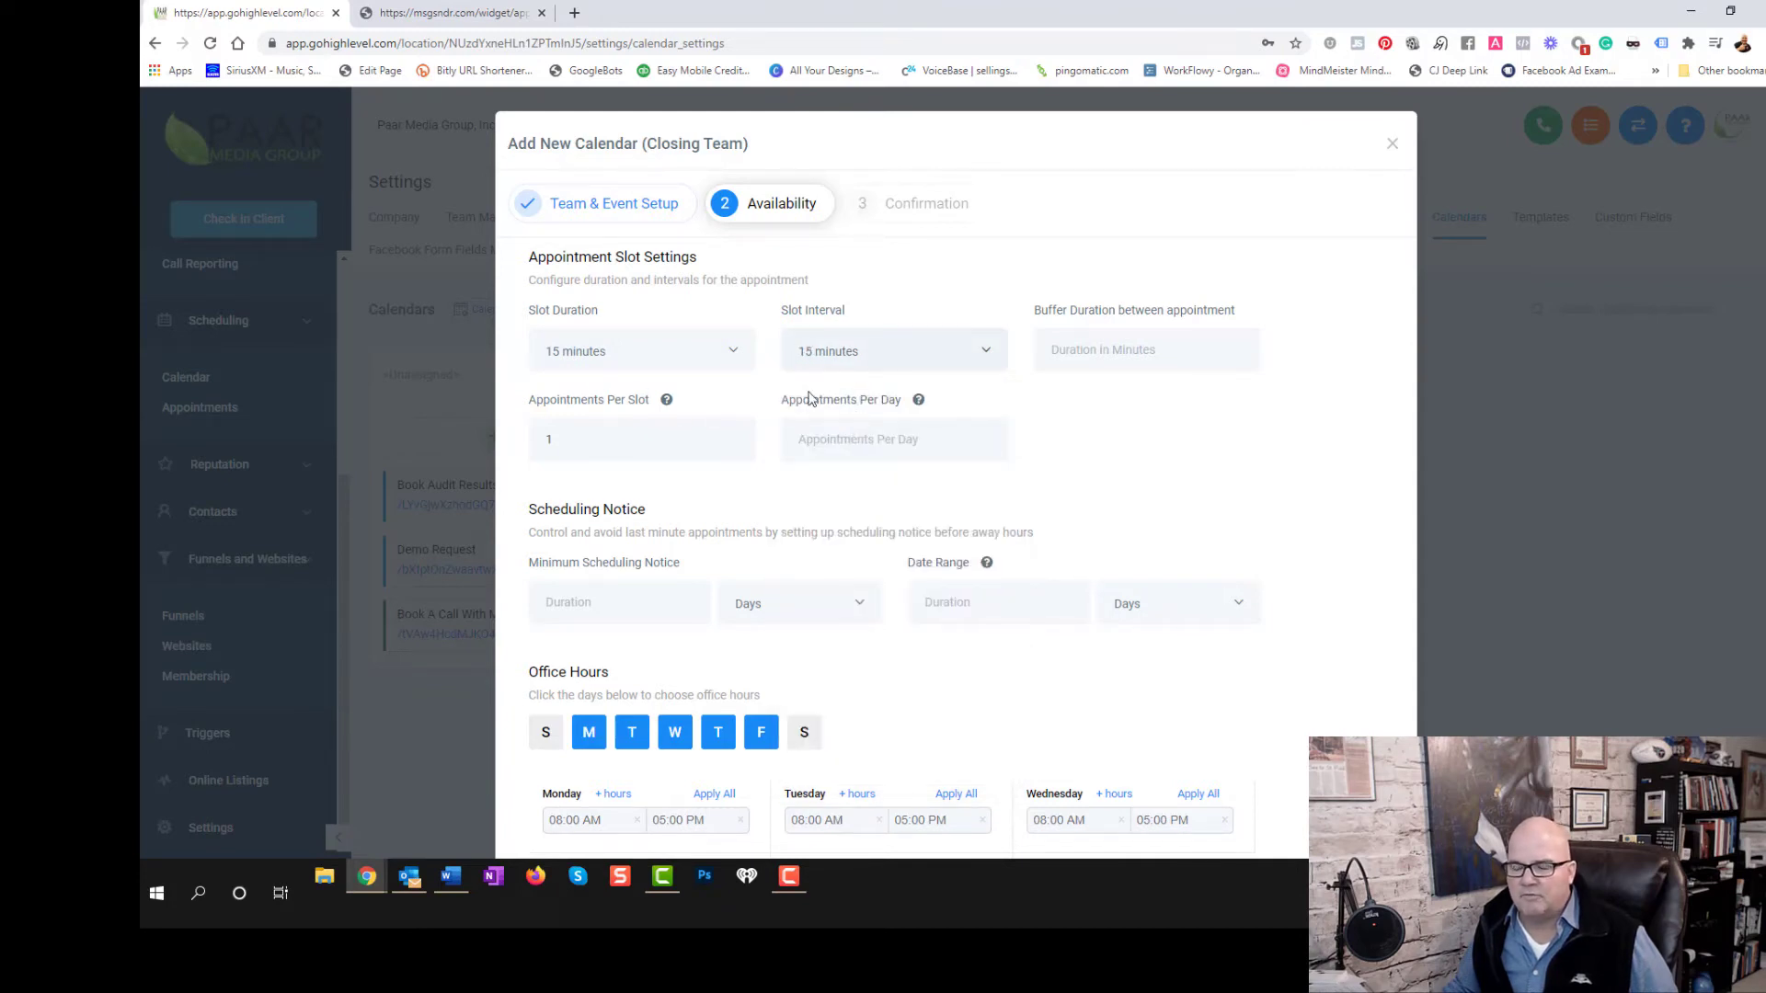
click(989, 353)
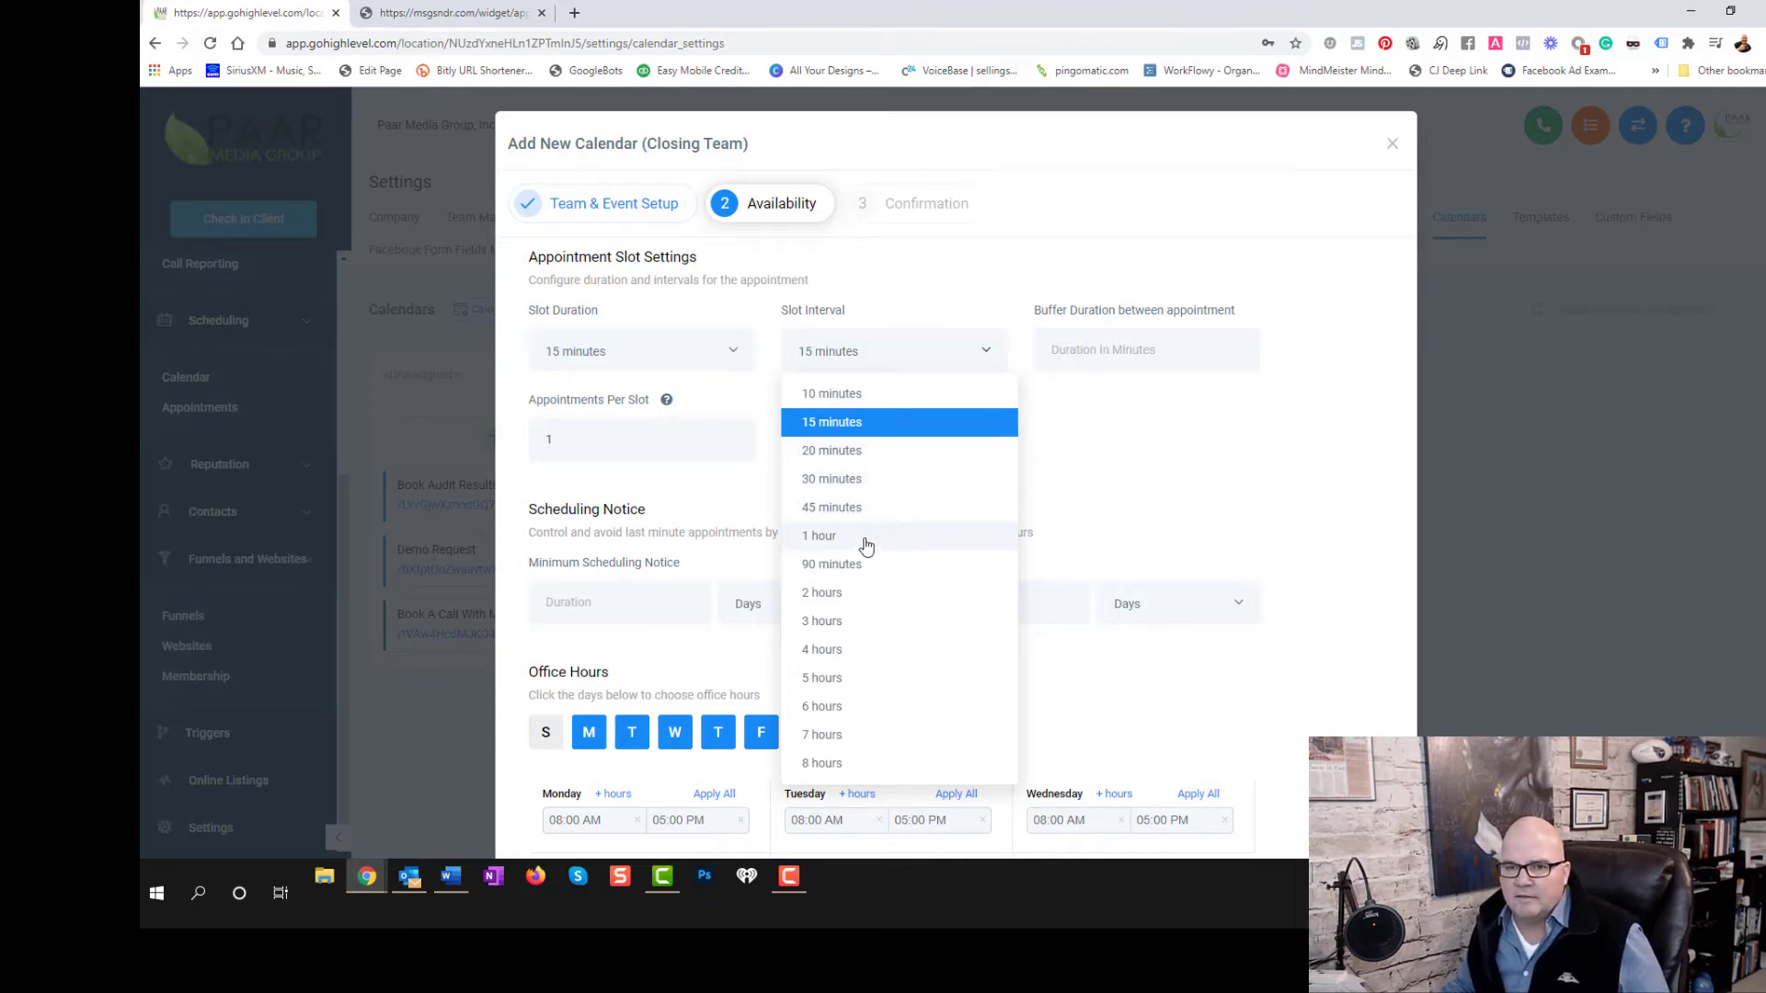
click(848, 427)
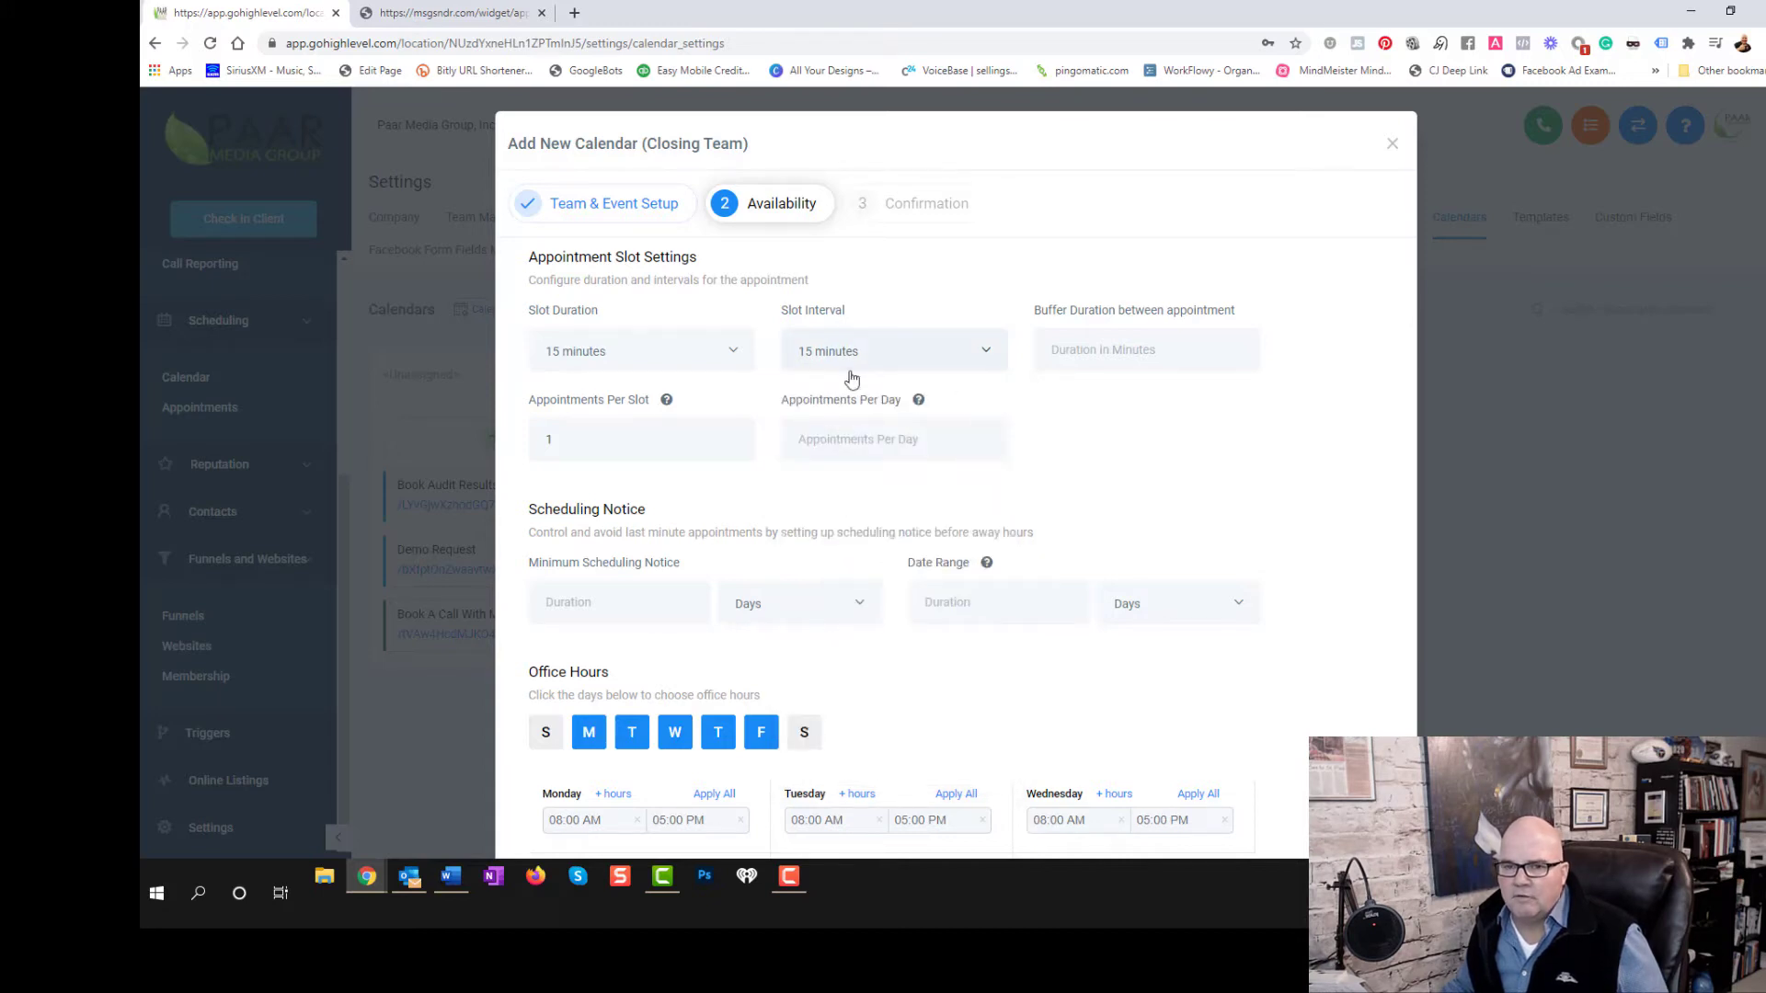
Set the buffer between appointments to 10 minutes and limit the appointments per day to 6
click(1150, 357)
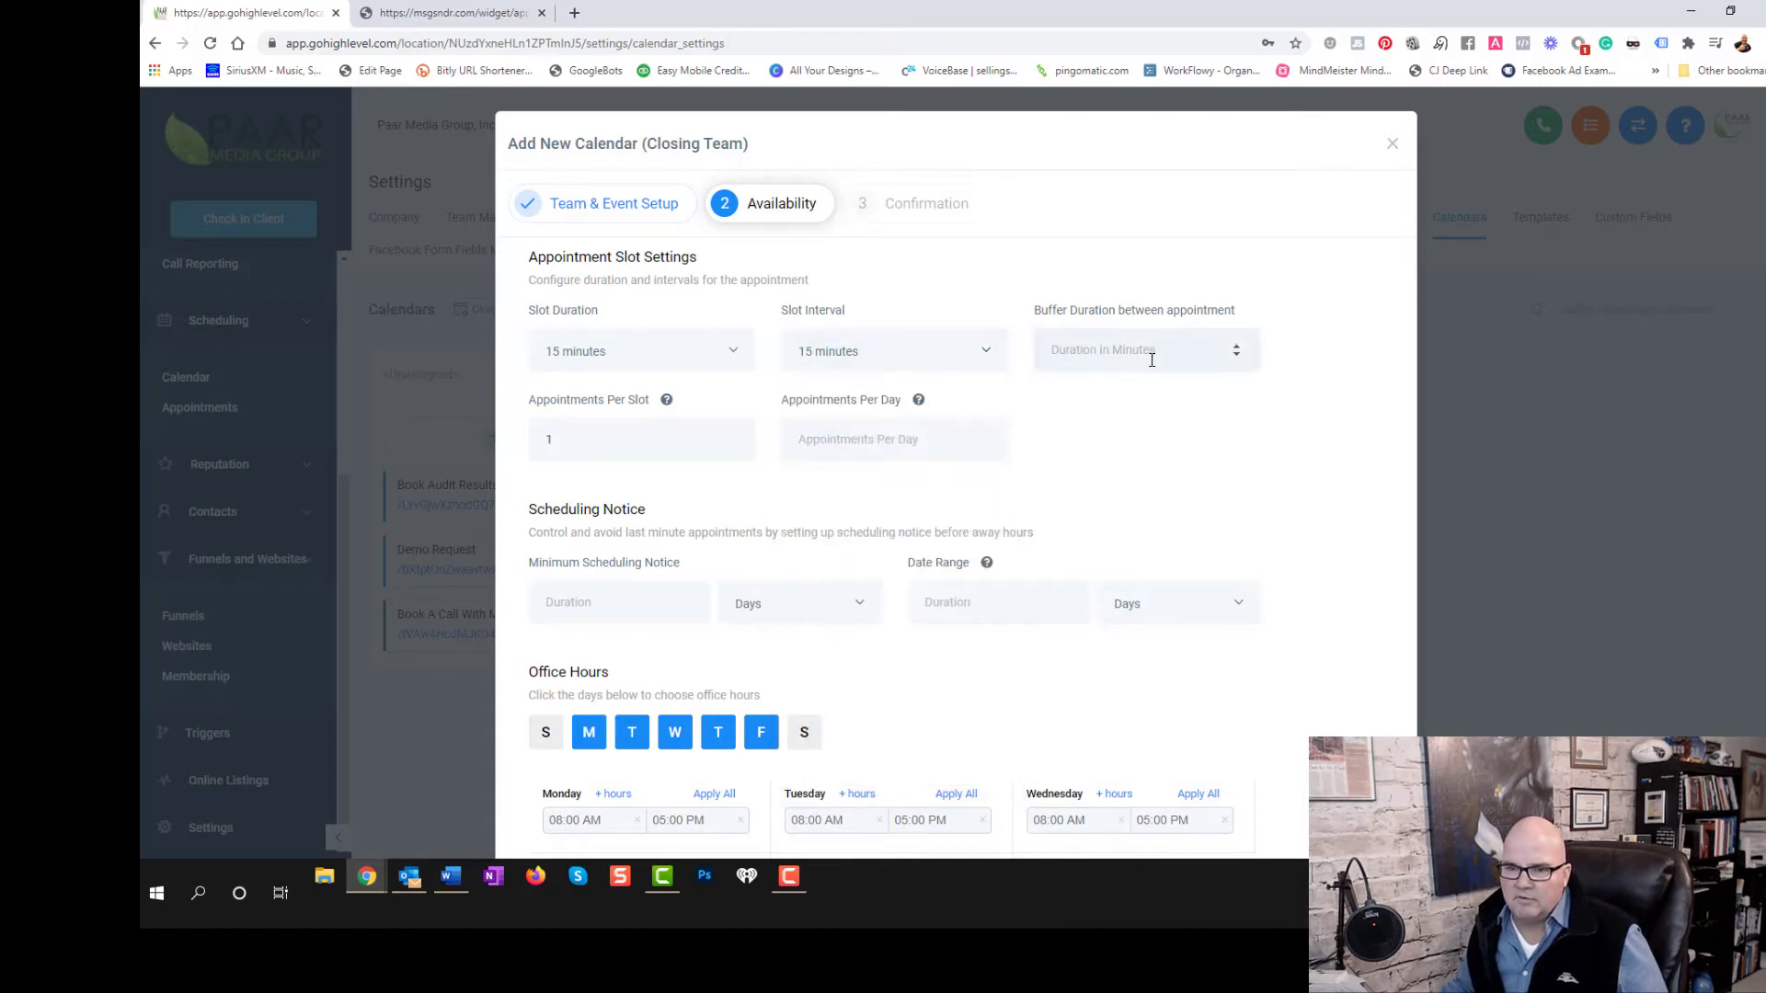
text(5)
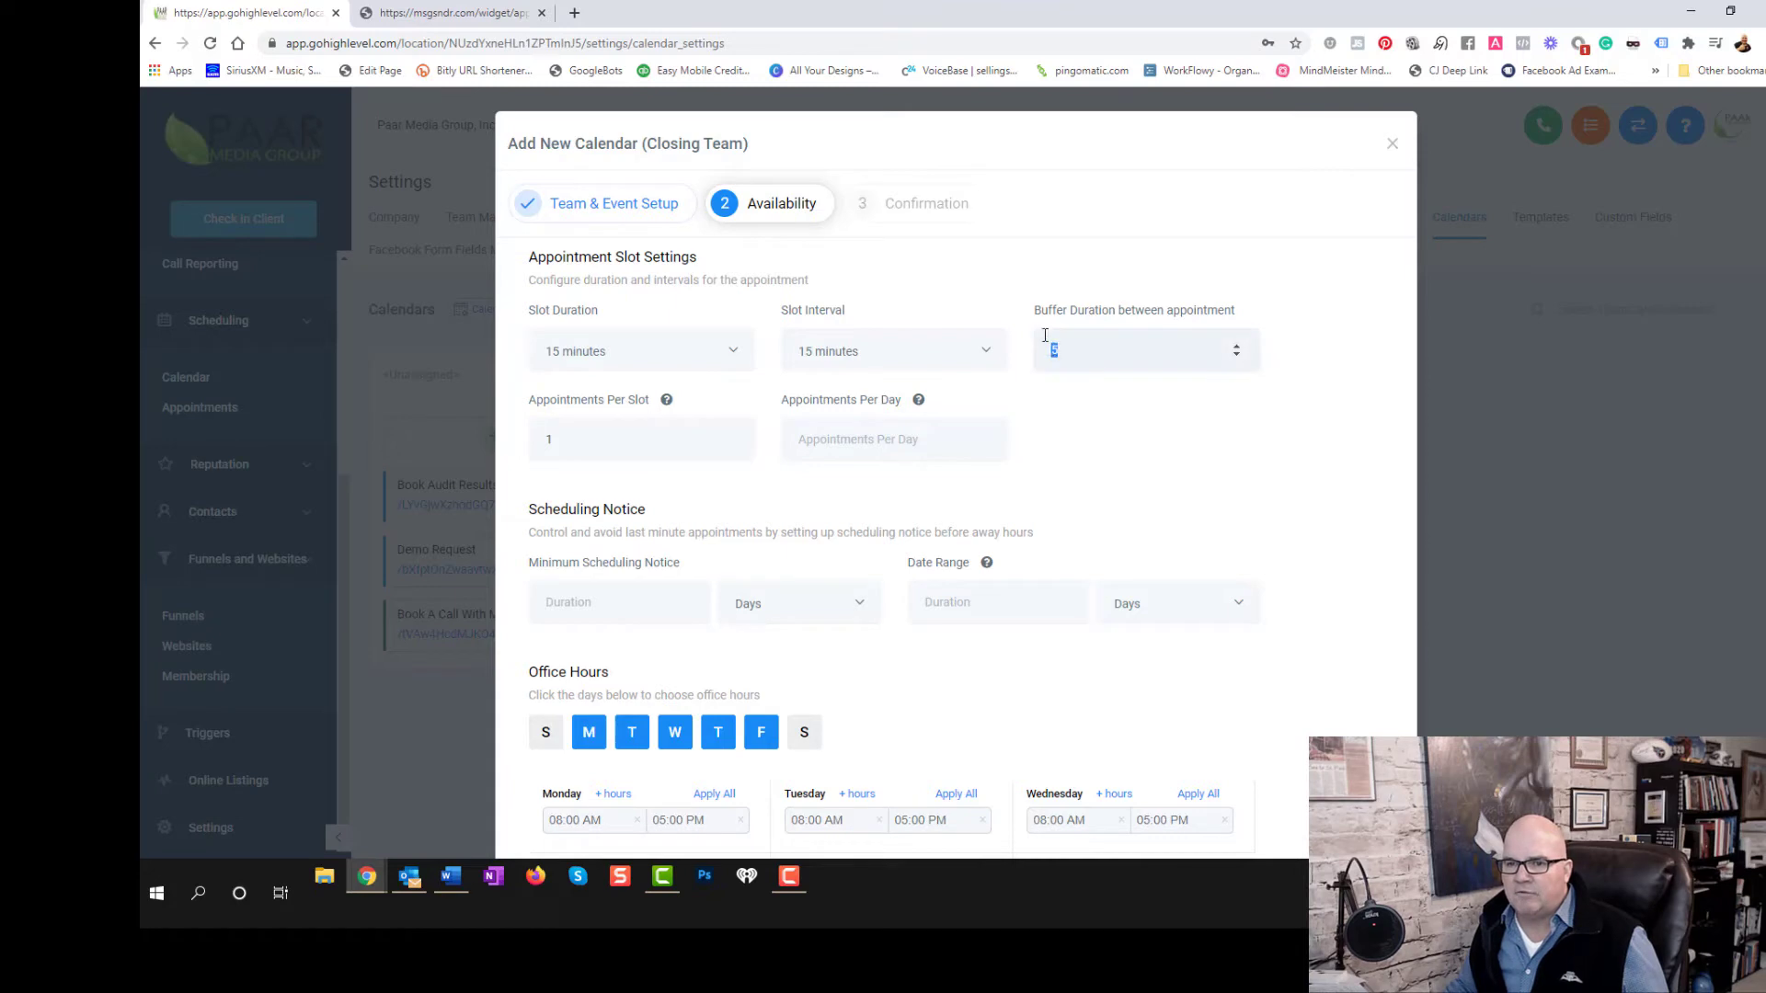
text(10)
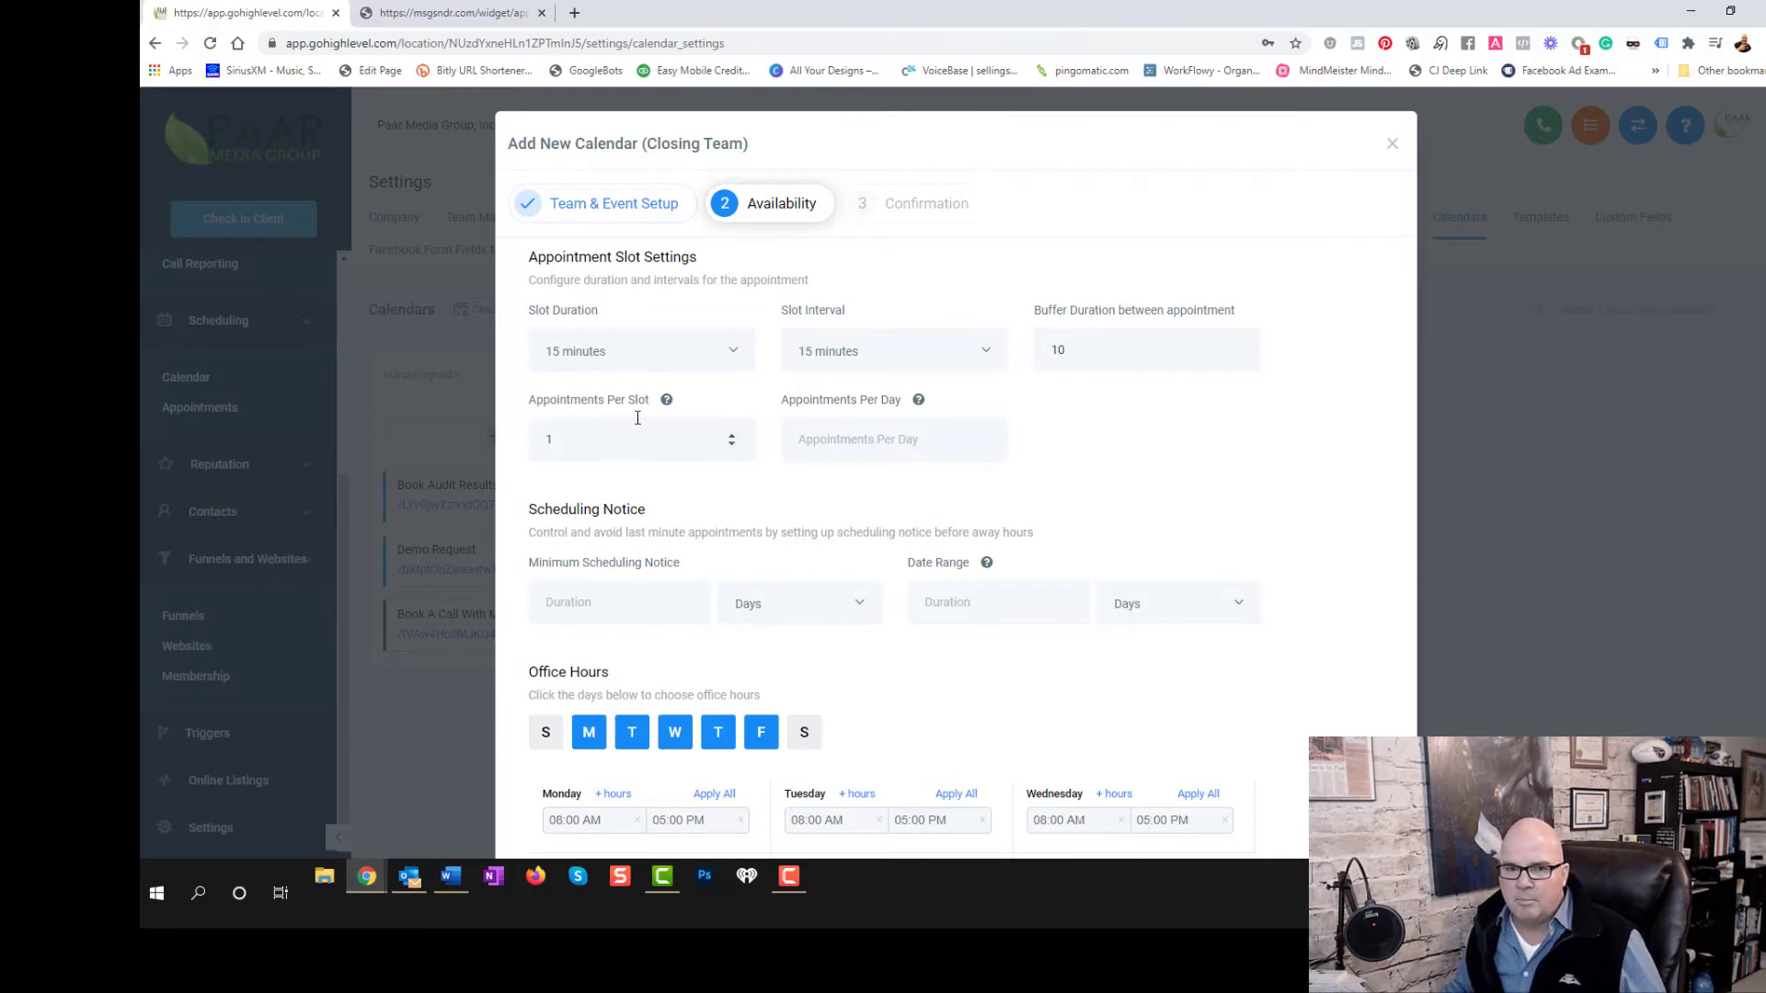
mouse_move(669, 408)
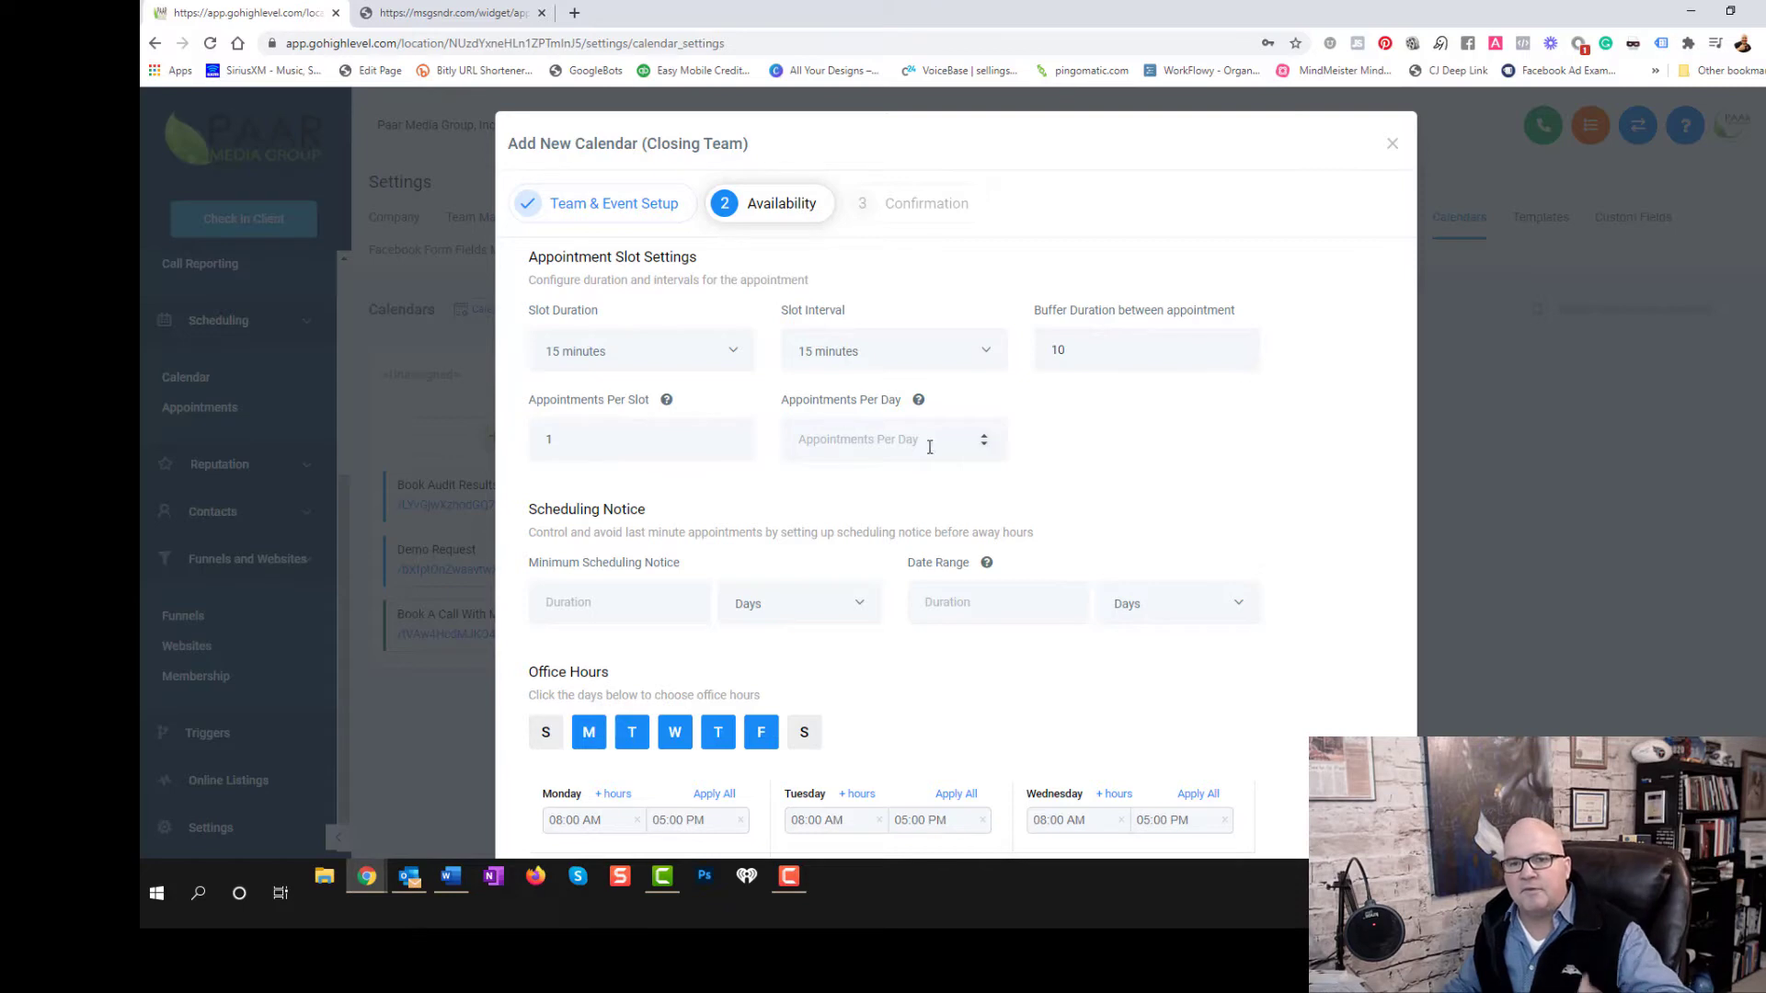
mouse_move(917, 401)
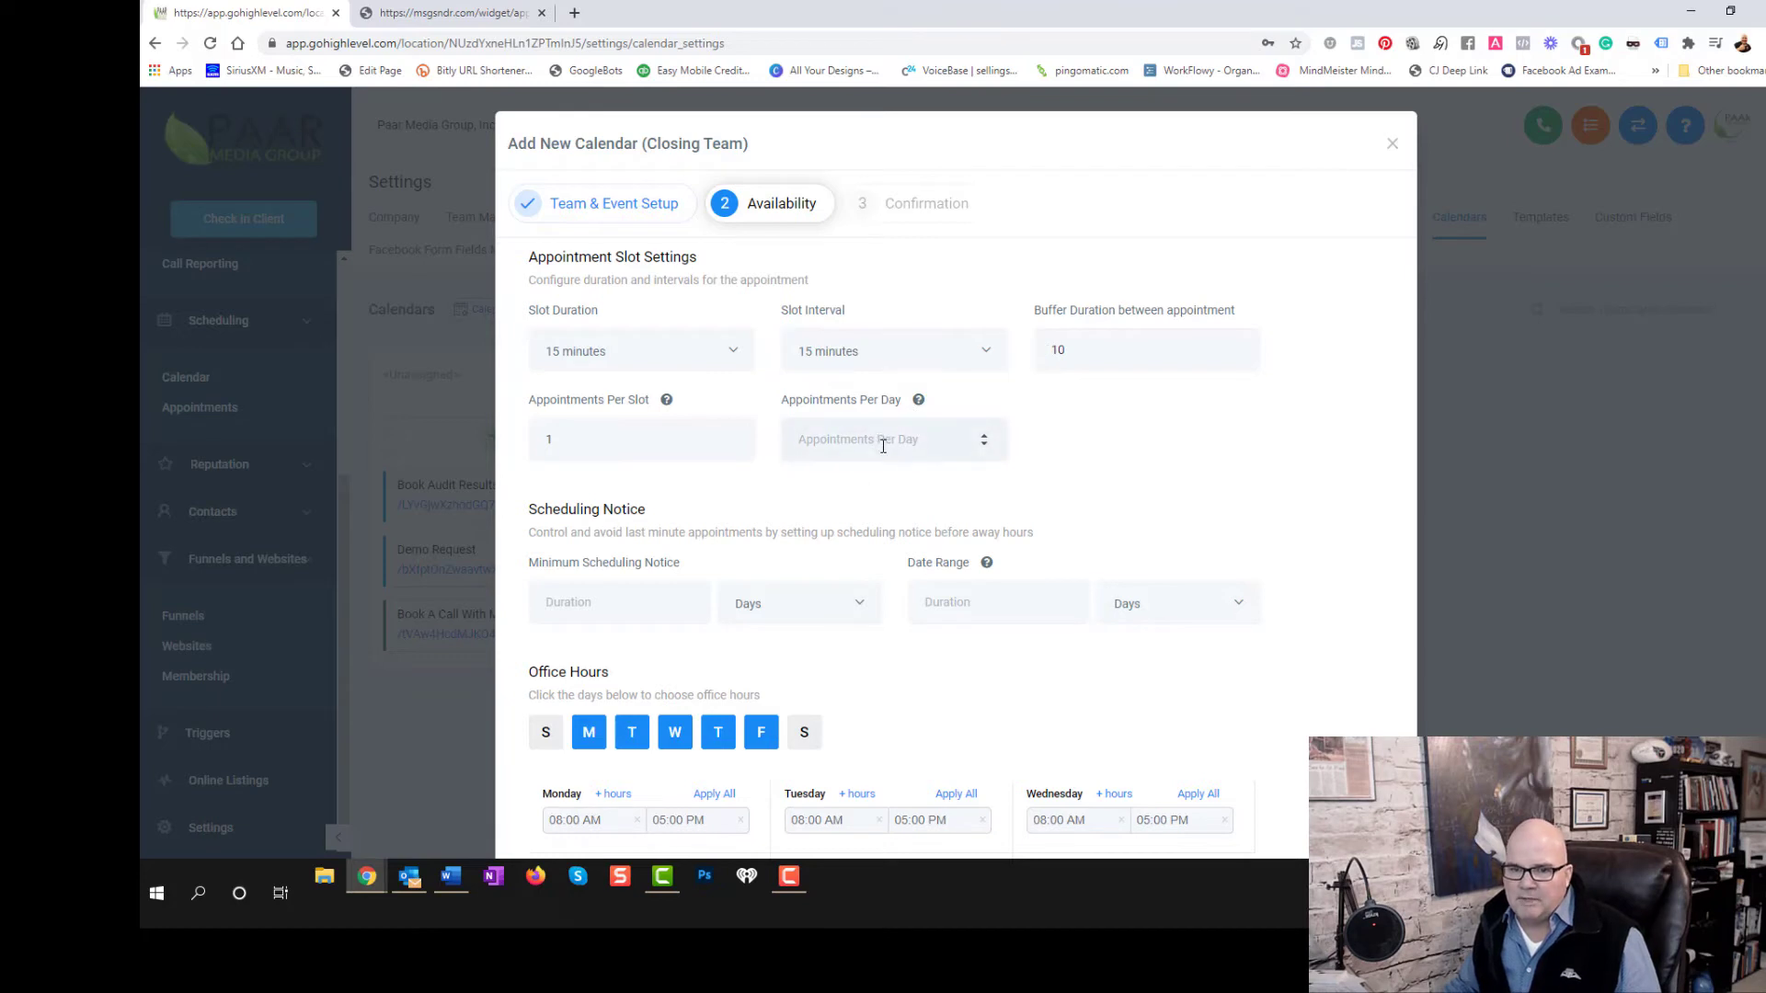
text(6)
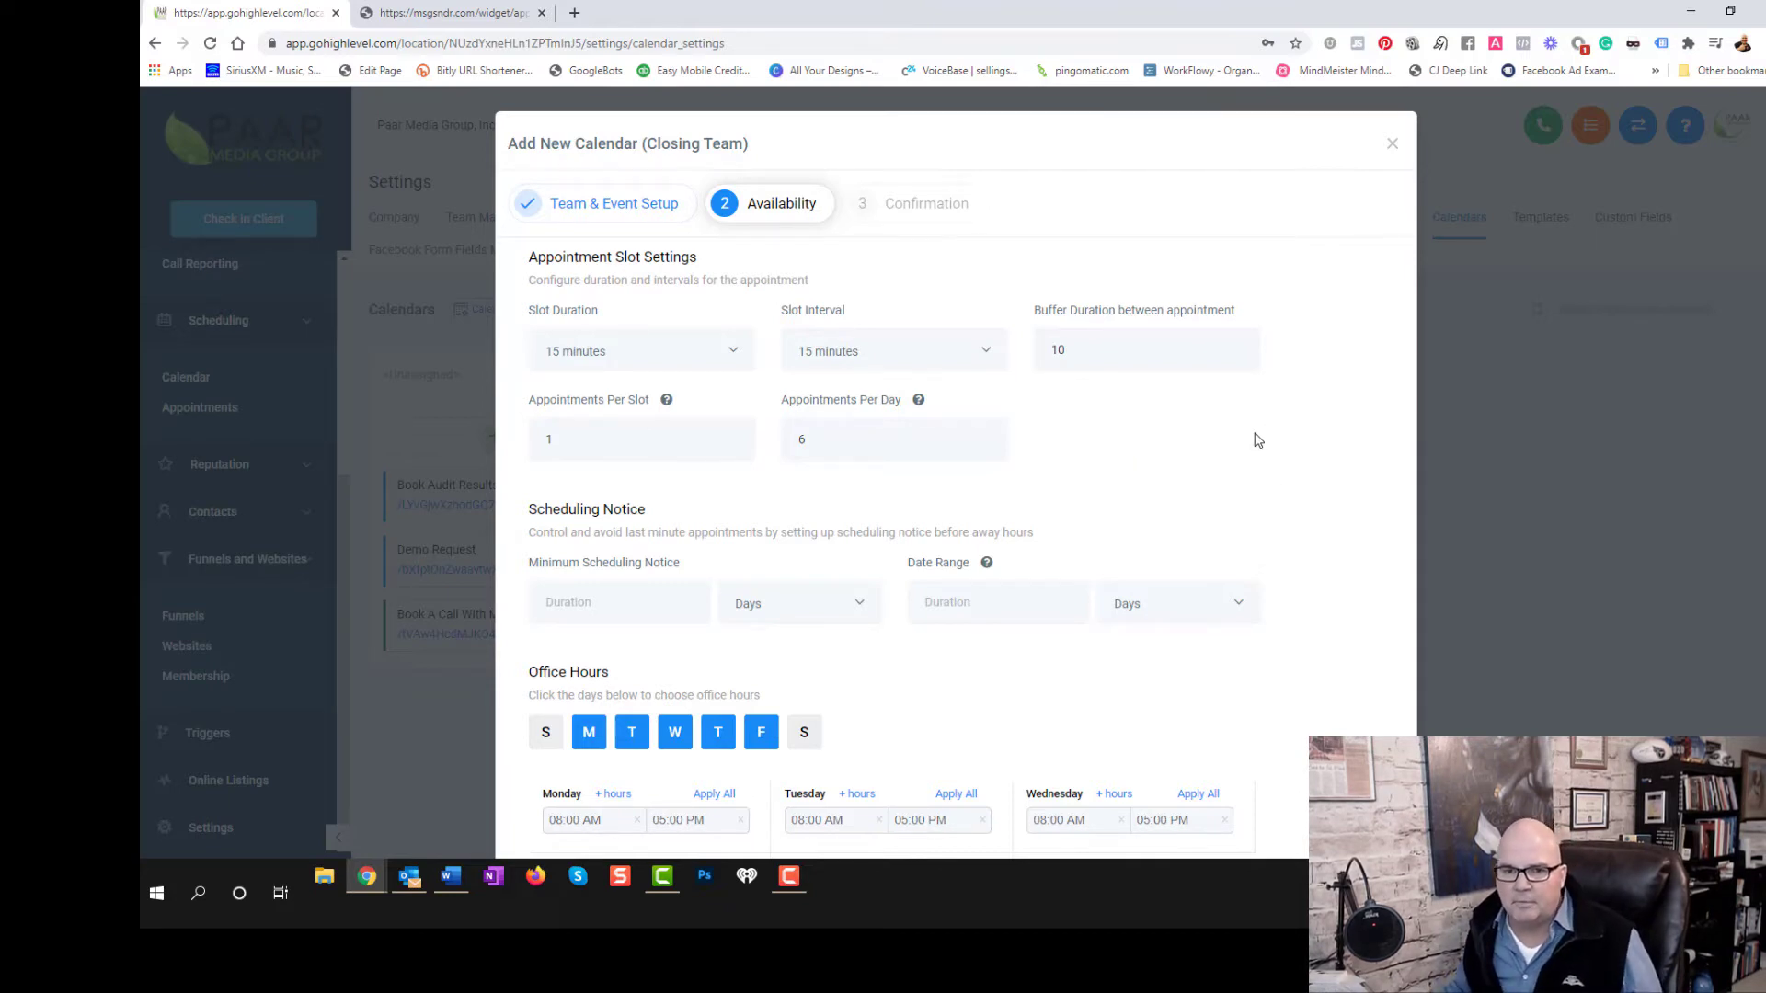
Set the minimum scheduling notice to 1 hour and the booking date range to 7 days
scroll(1256, 441, down, 3)
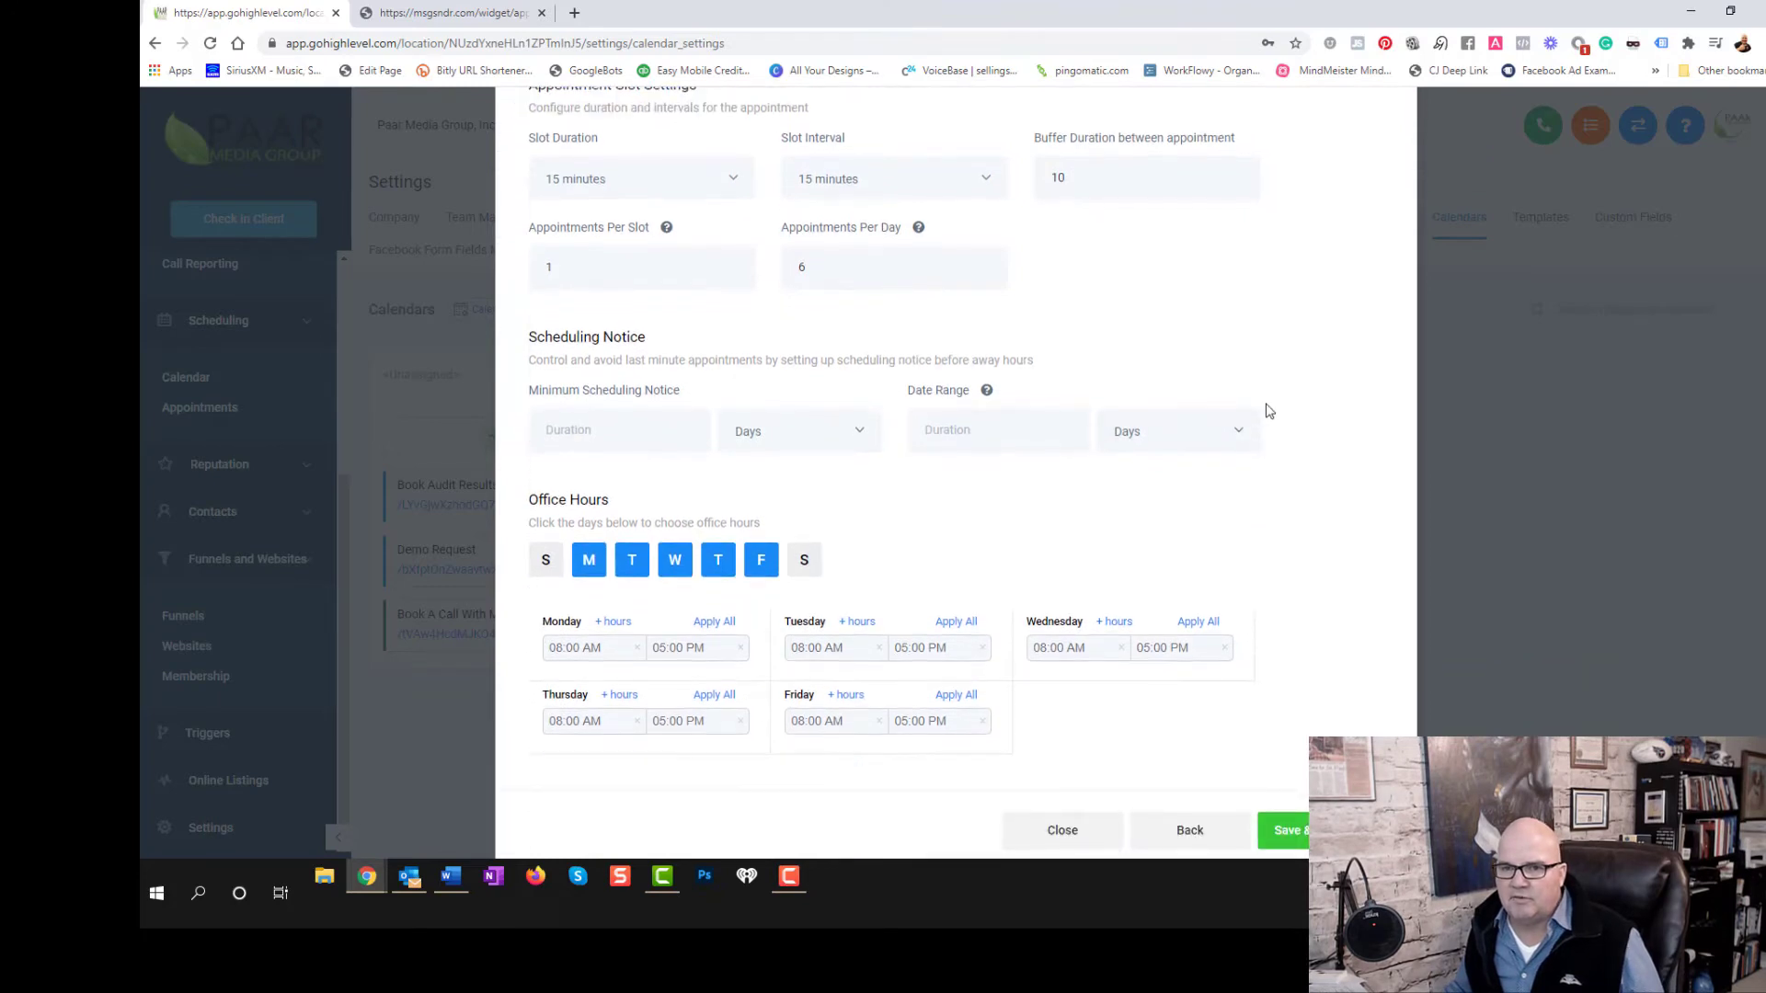
scroll(1267, 411, up, 2)
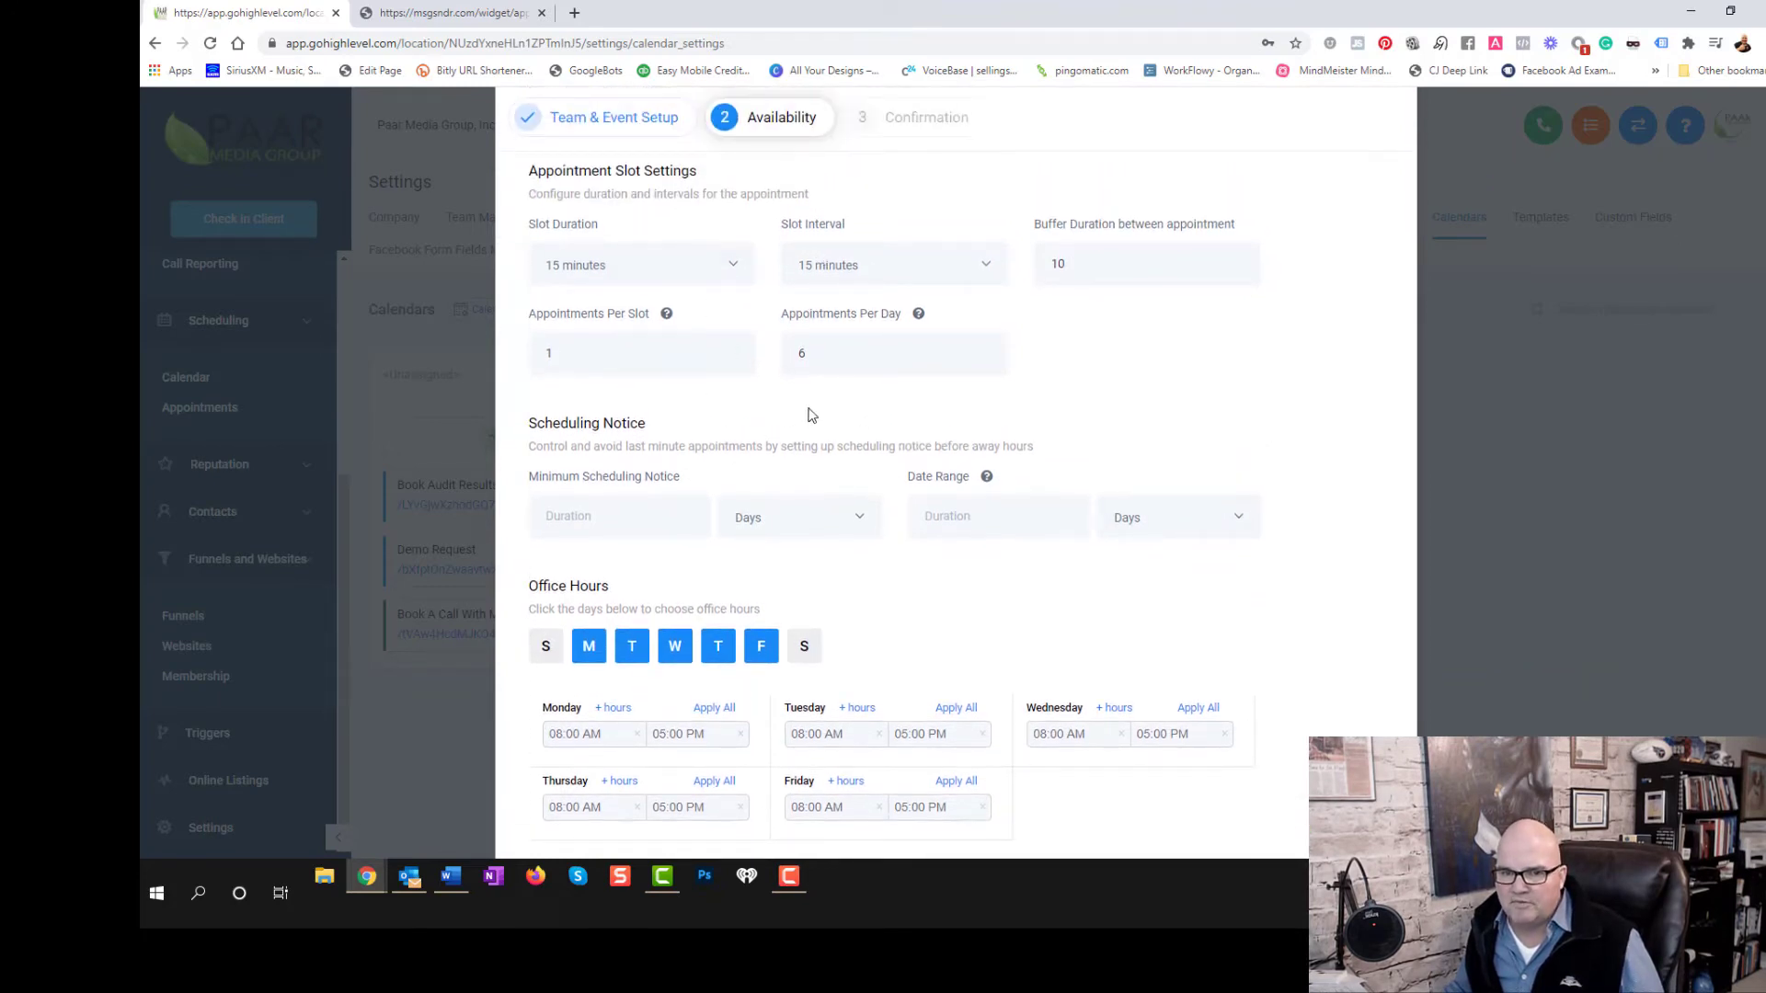
scroll(1133, 419, down, 1)
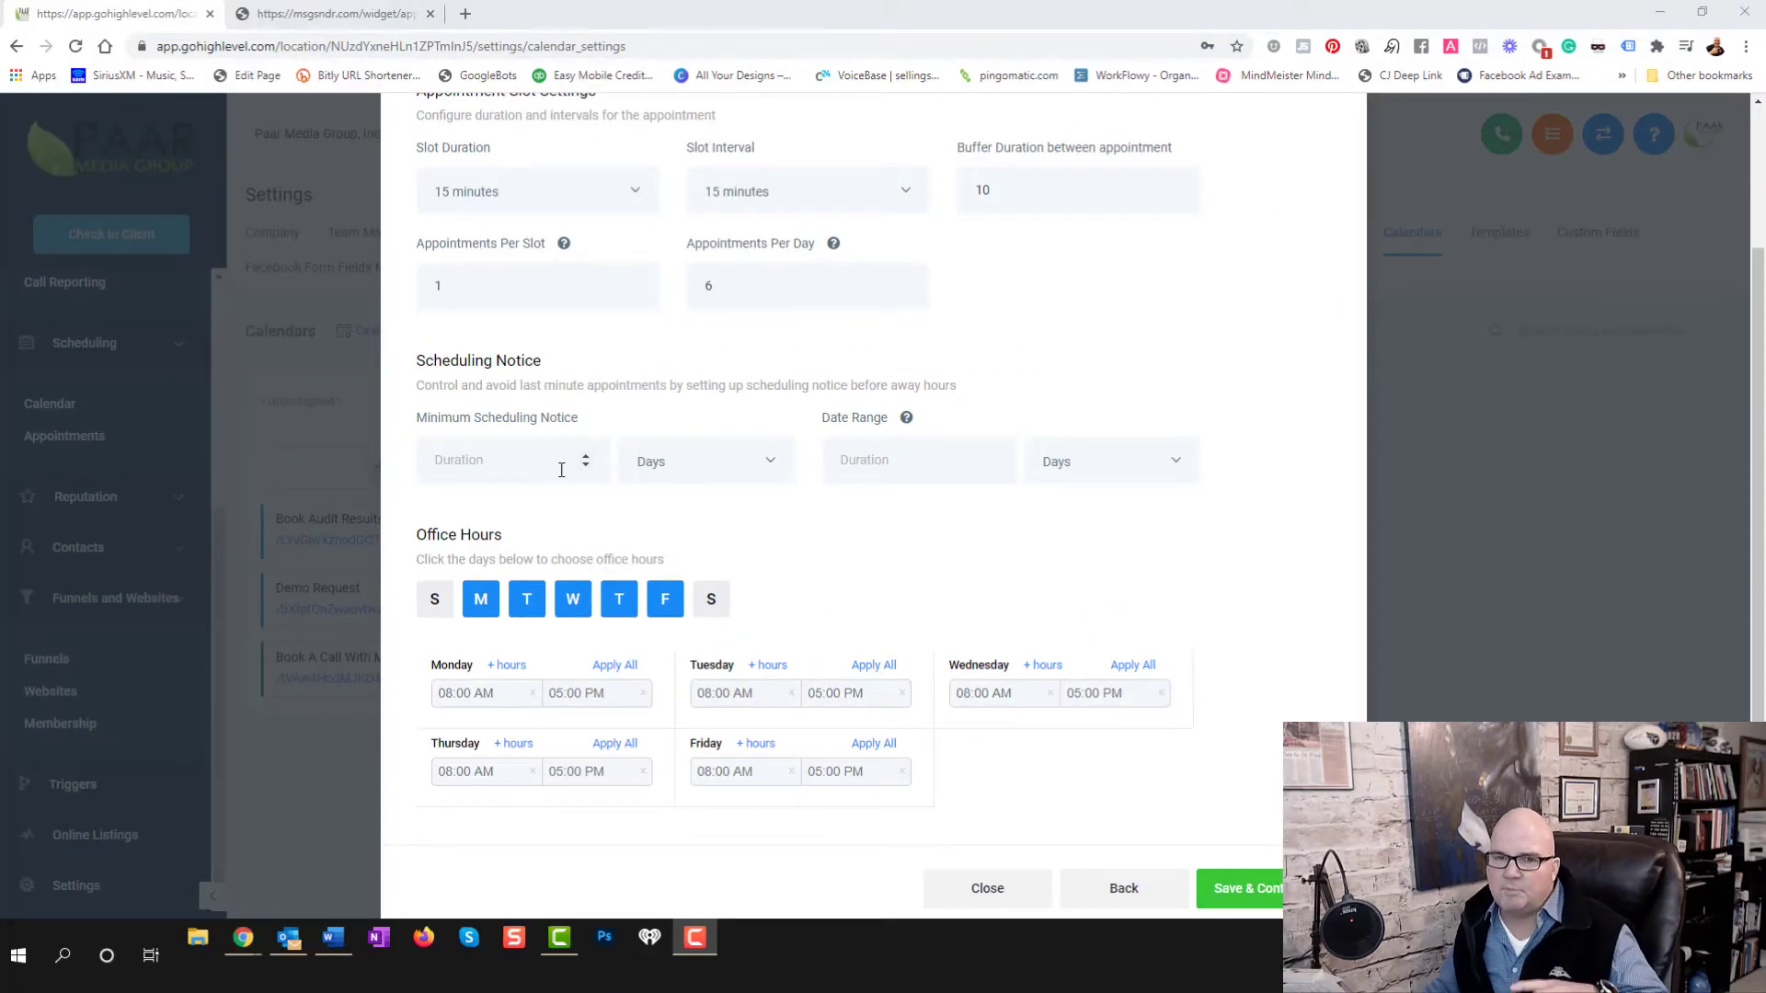
click(773, 467)
click(716, 504)
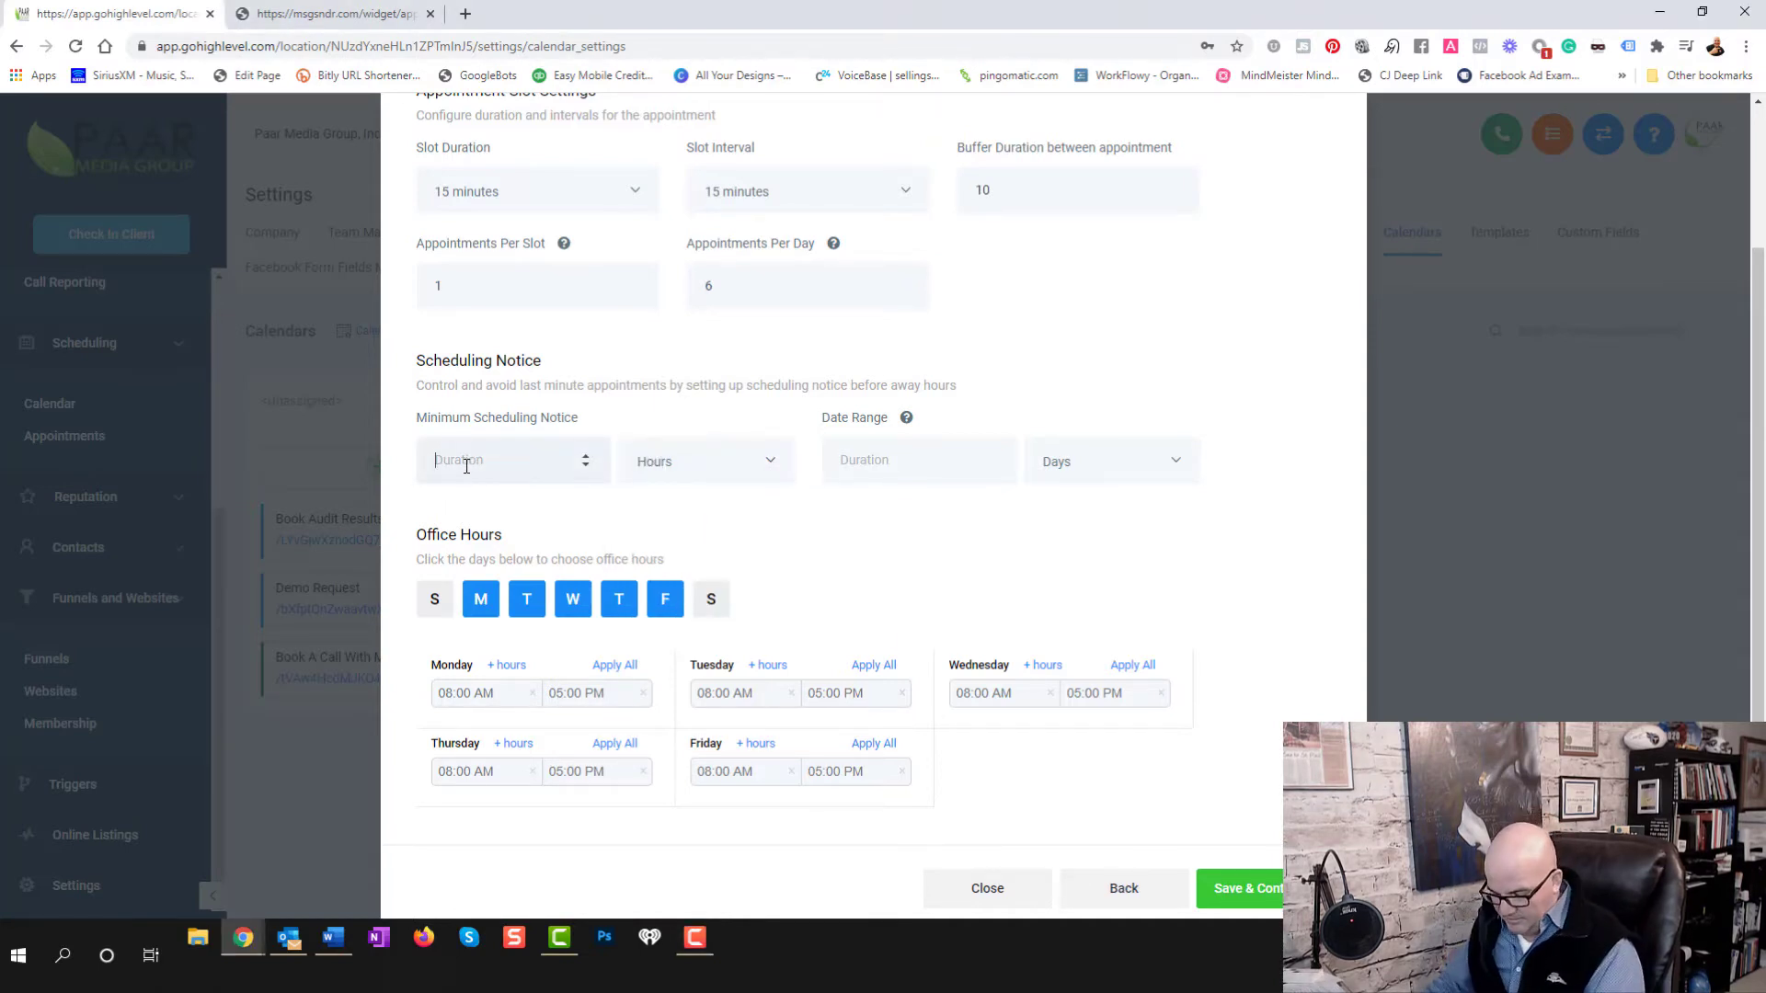
text(1)
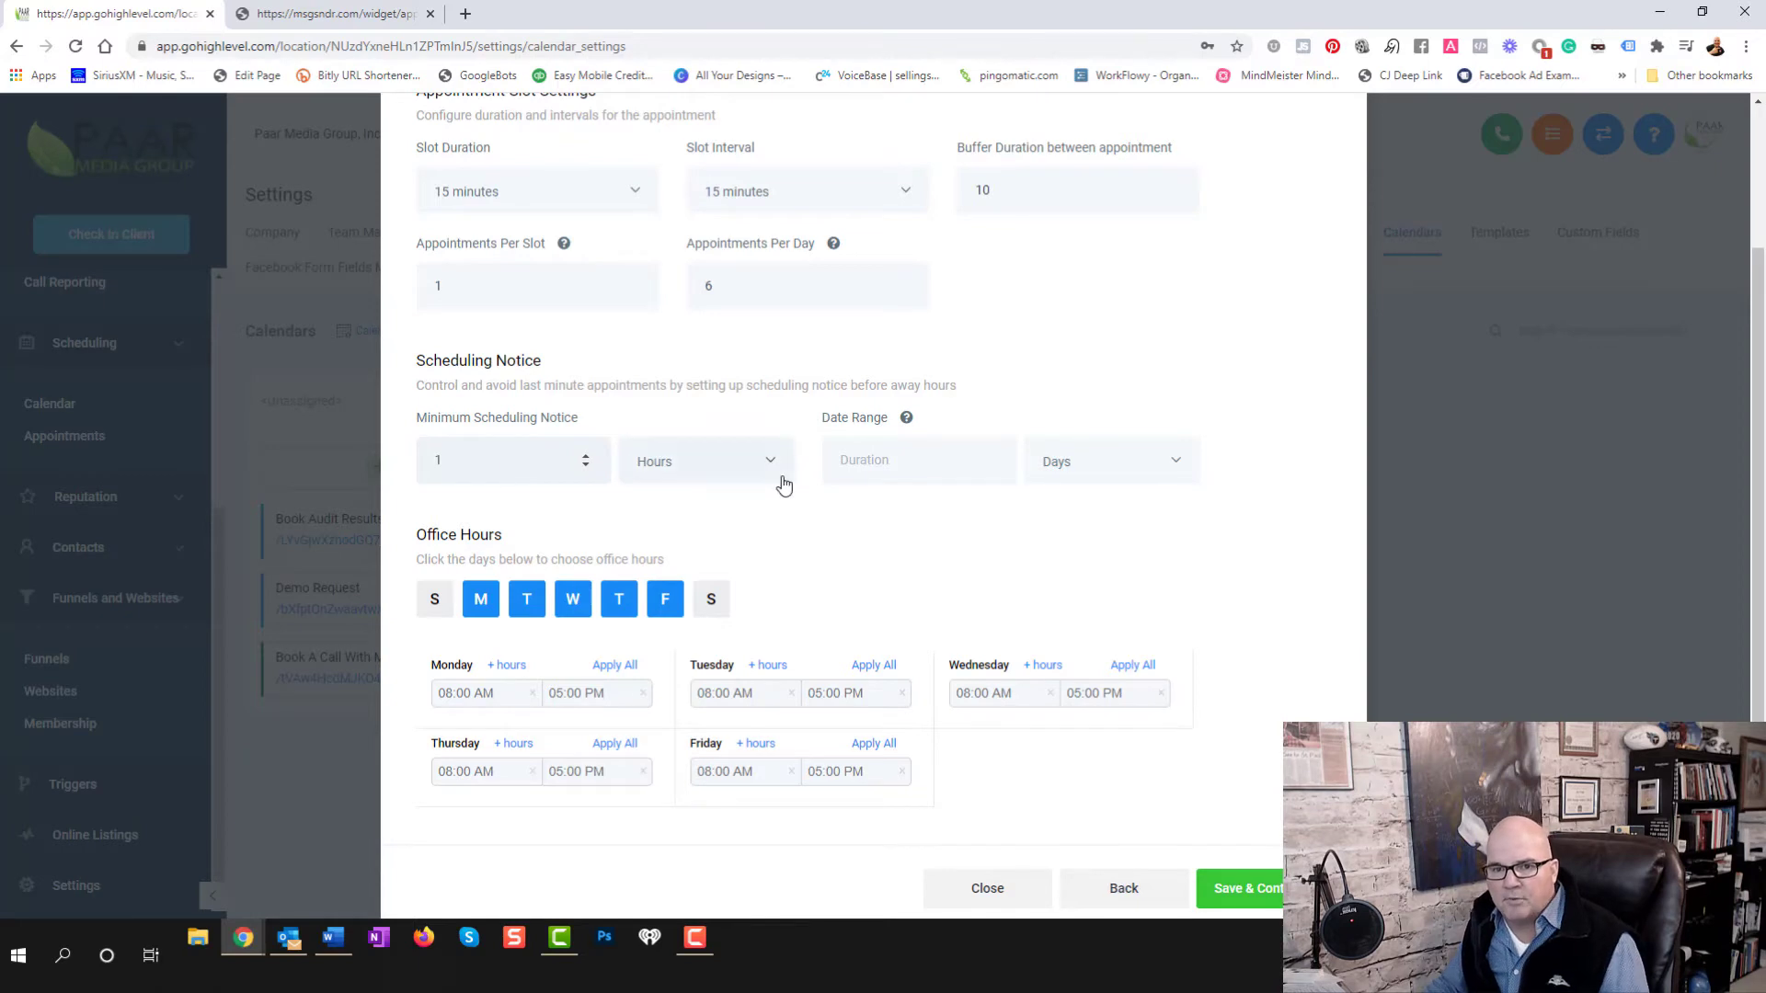
click(834, 532)
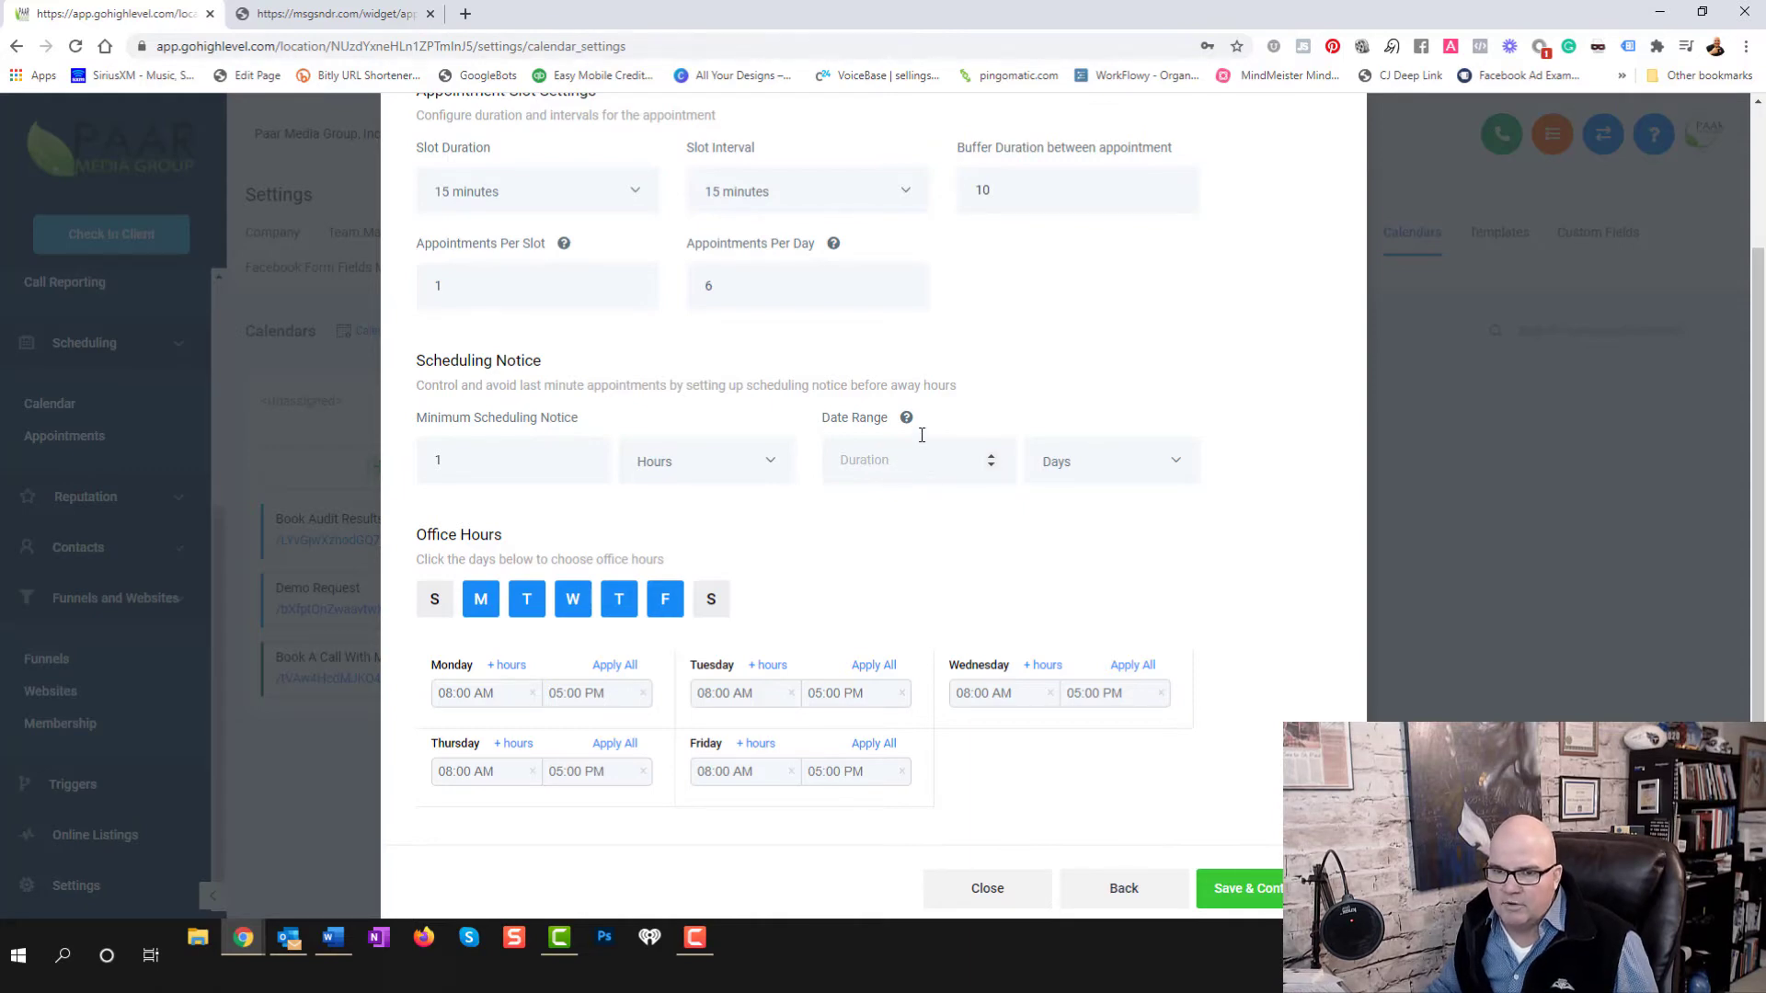
mouse_move(907, 426)
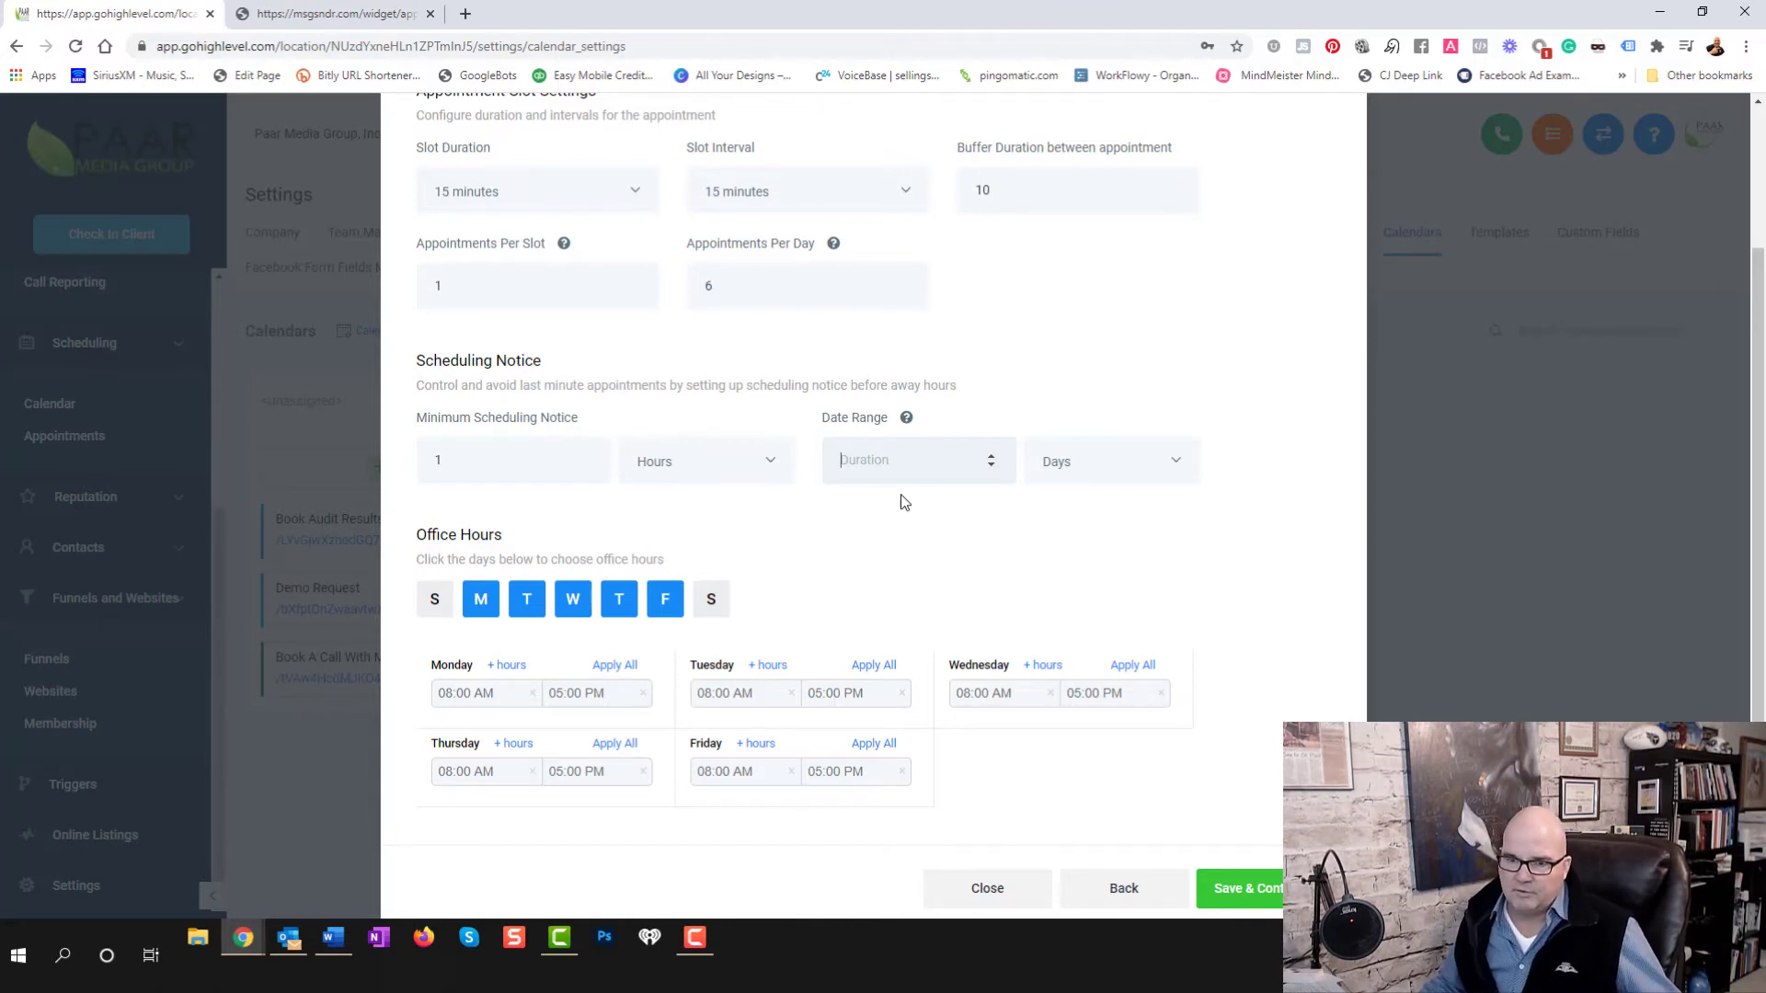
text(7)
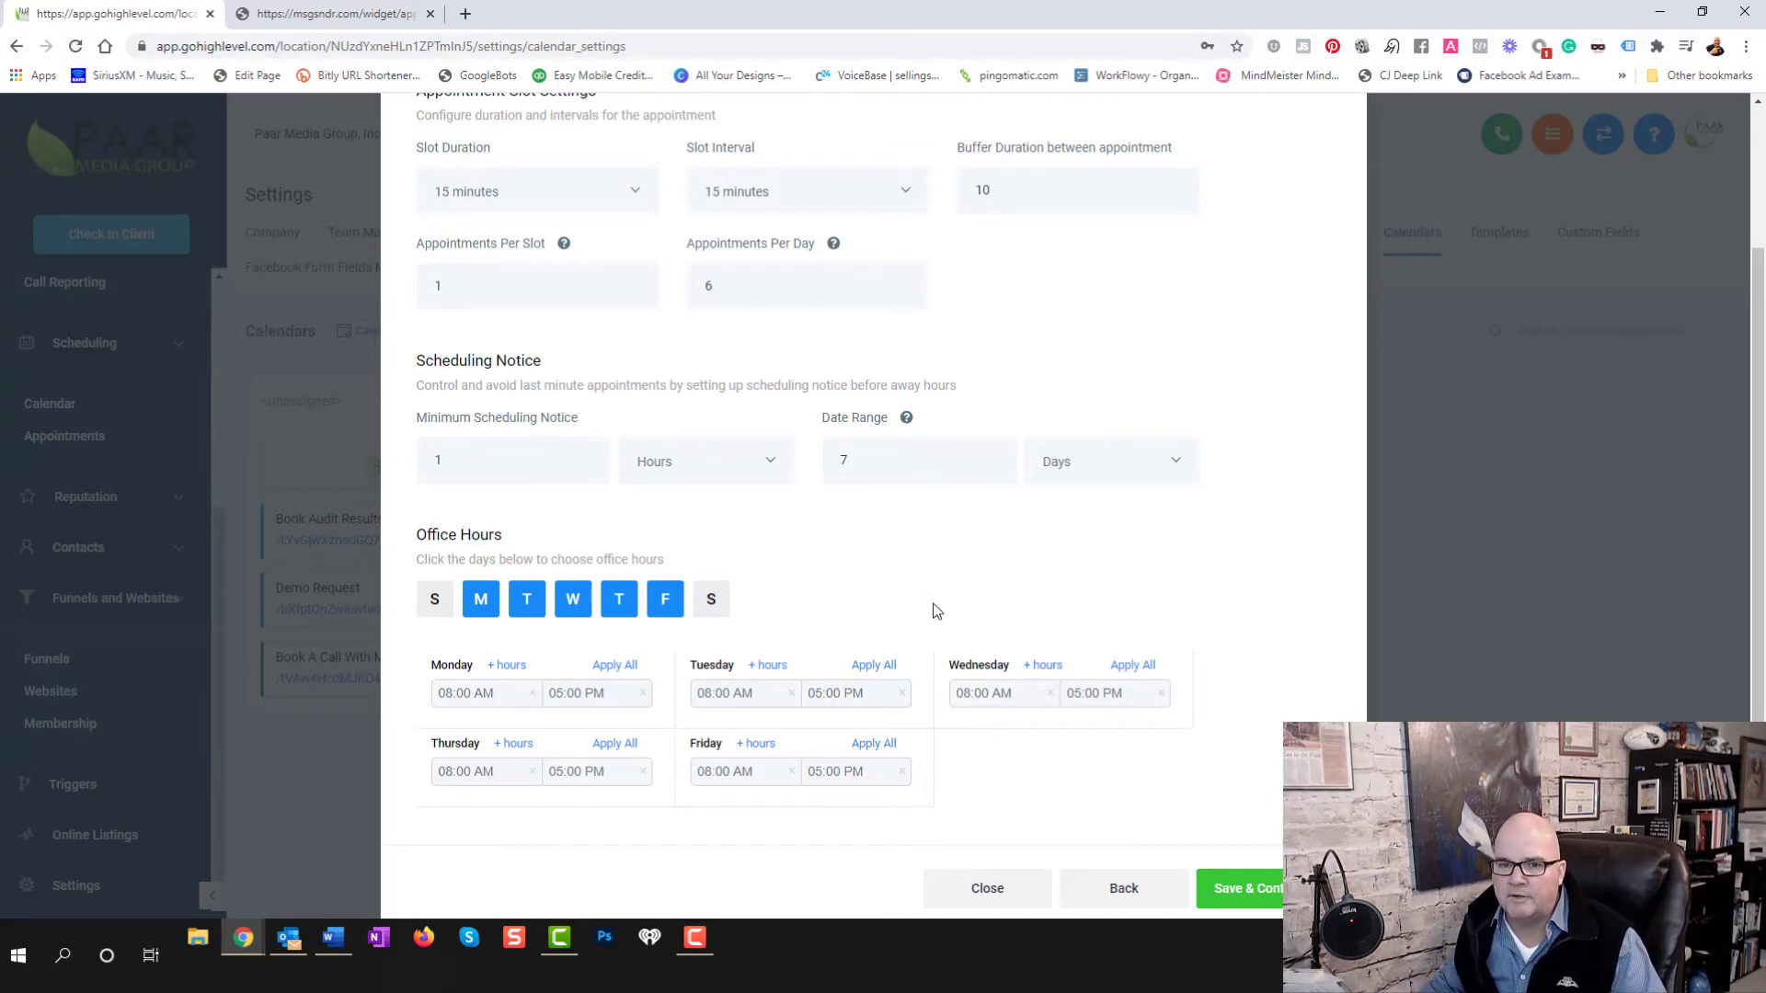
Change Monday's office hours to start at 09:00 AM
scroll(1131, 561, down, 1)
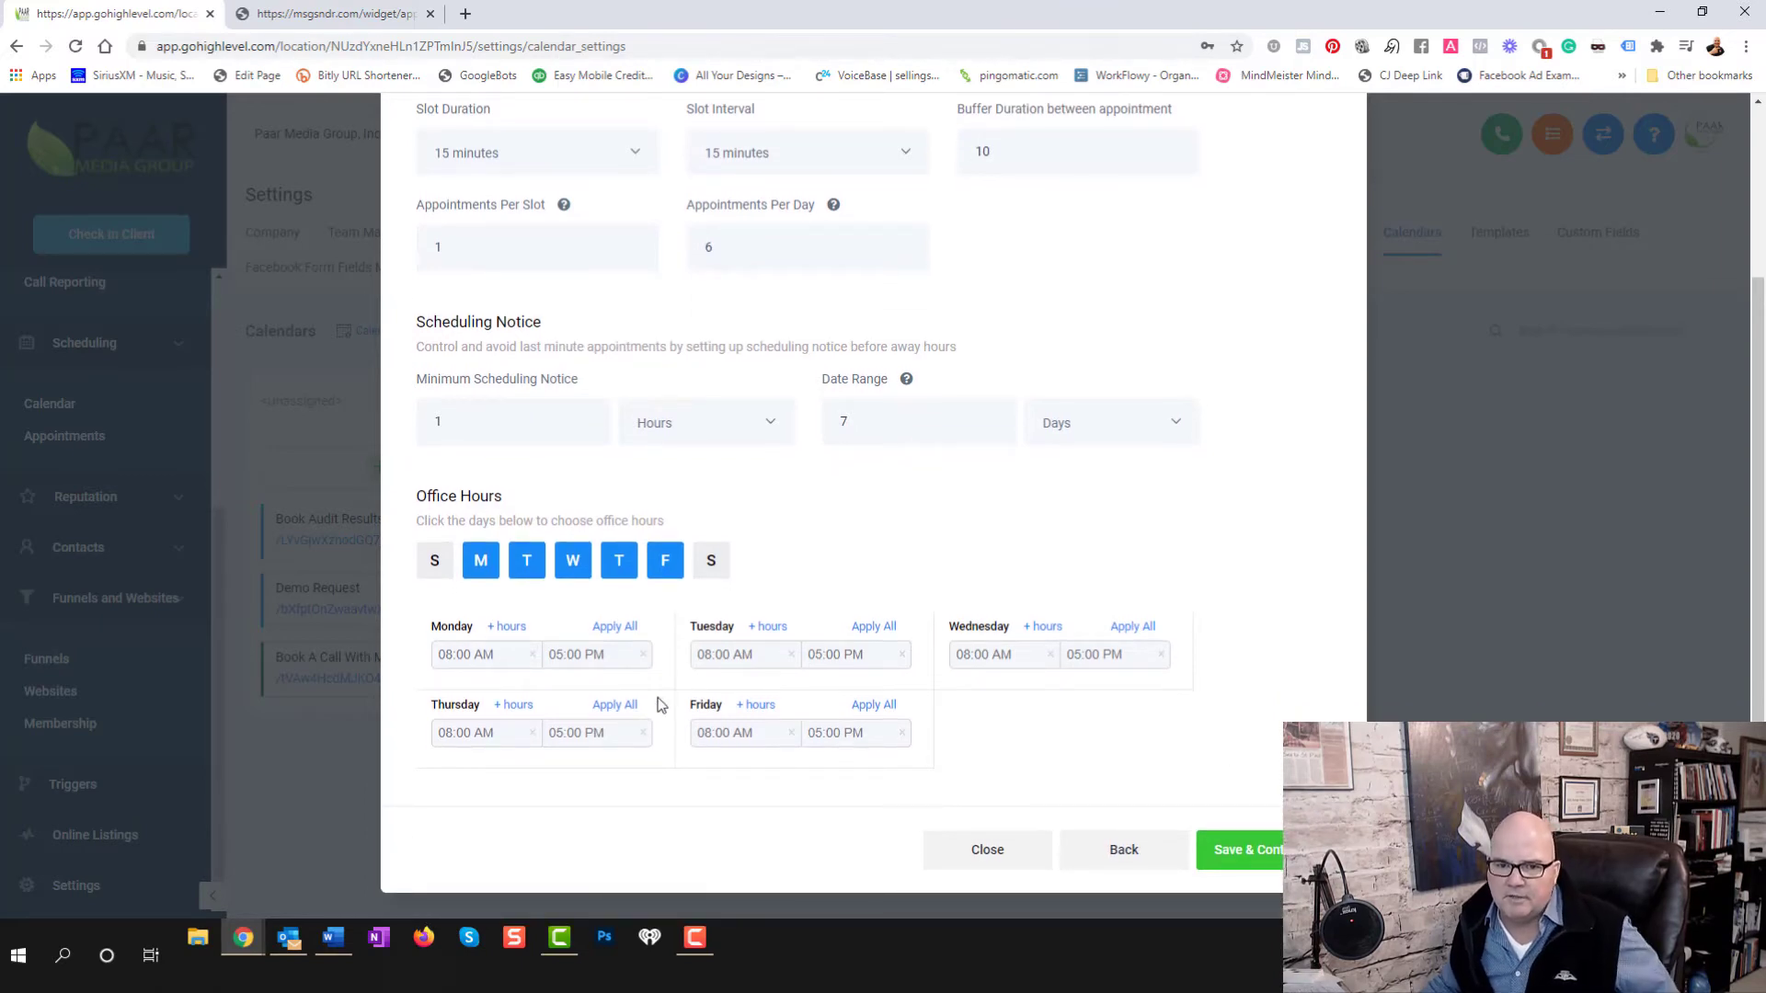
click(457, 664)
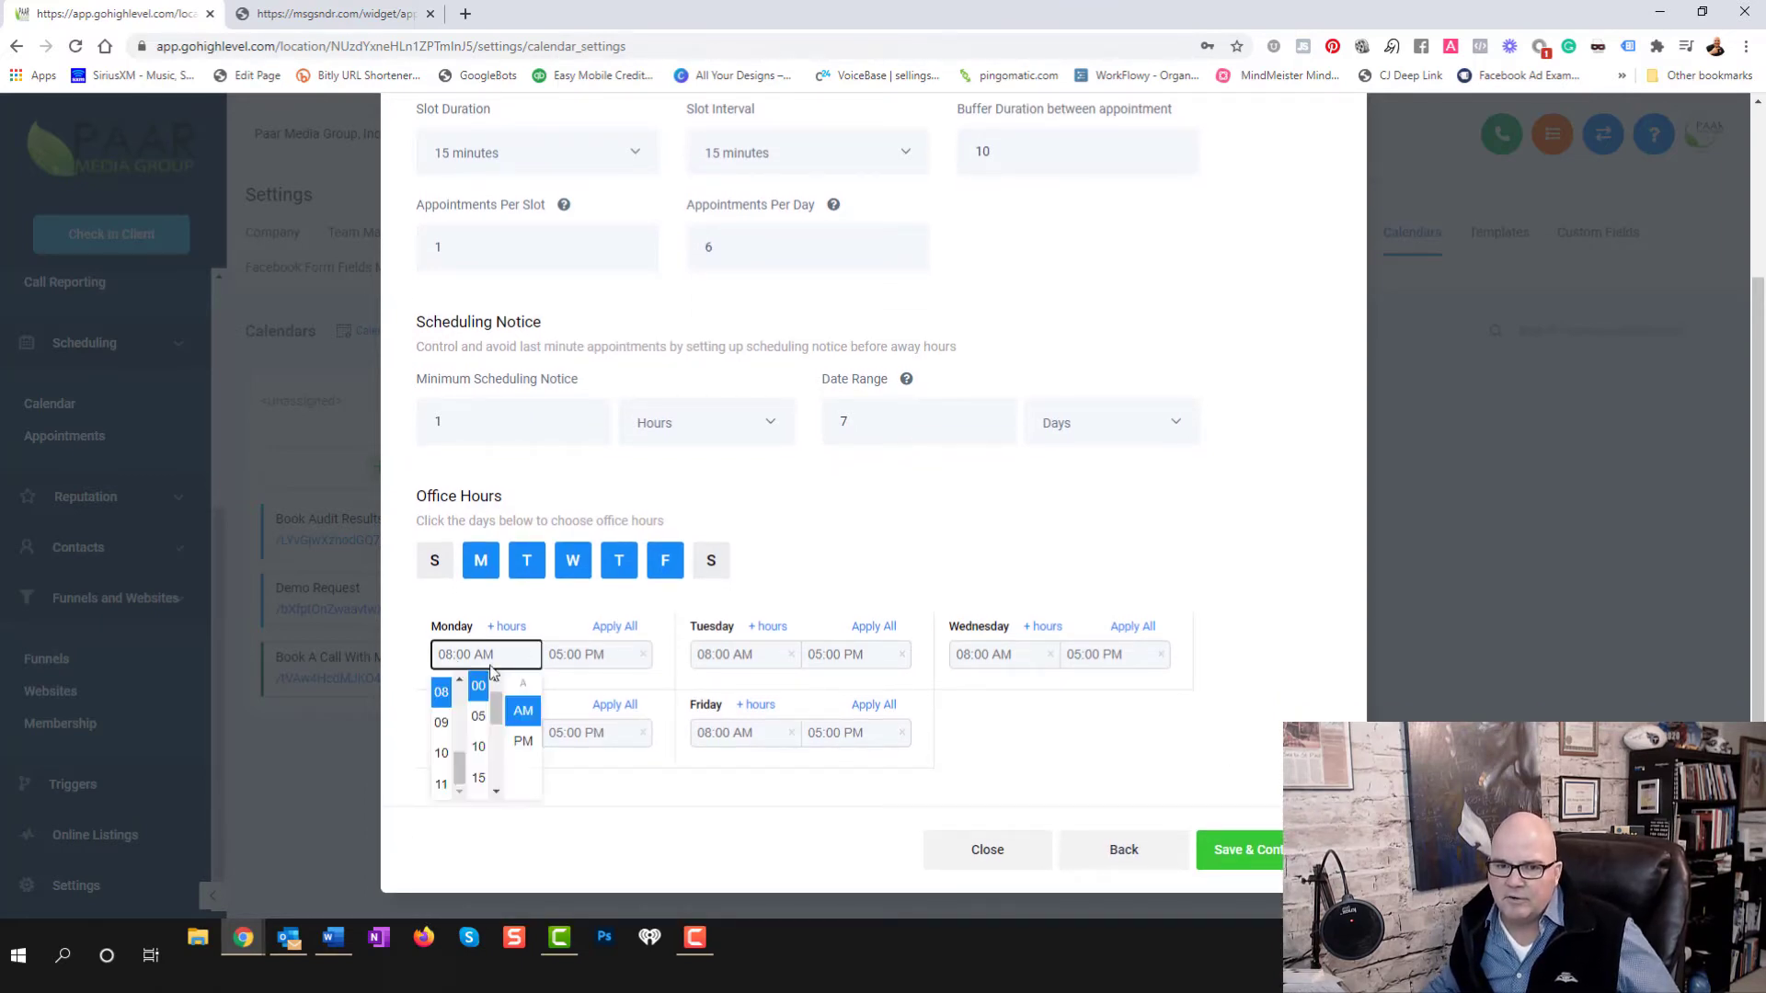
click(442, 723)
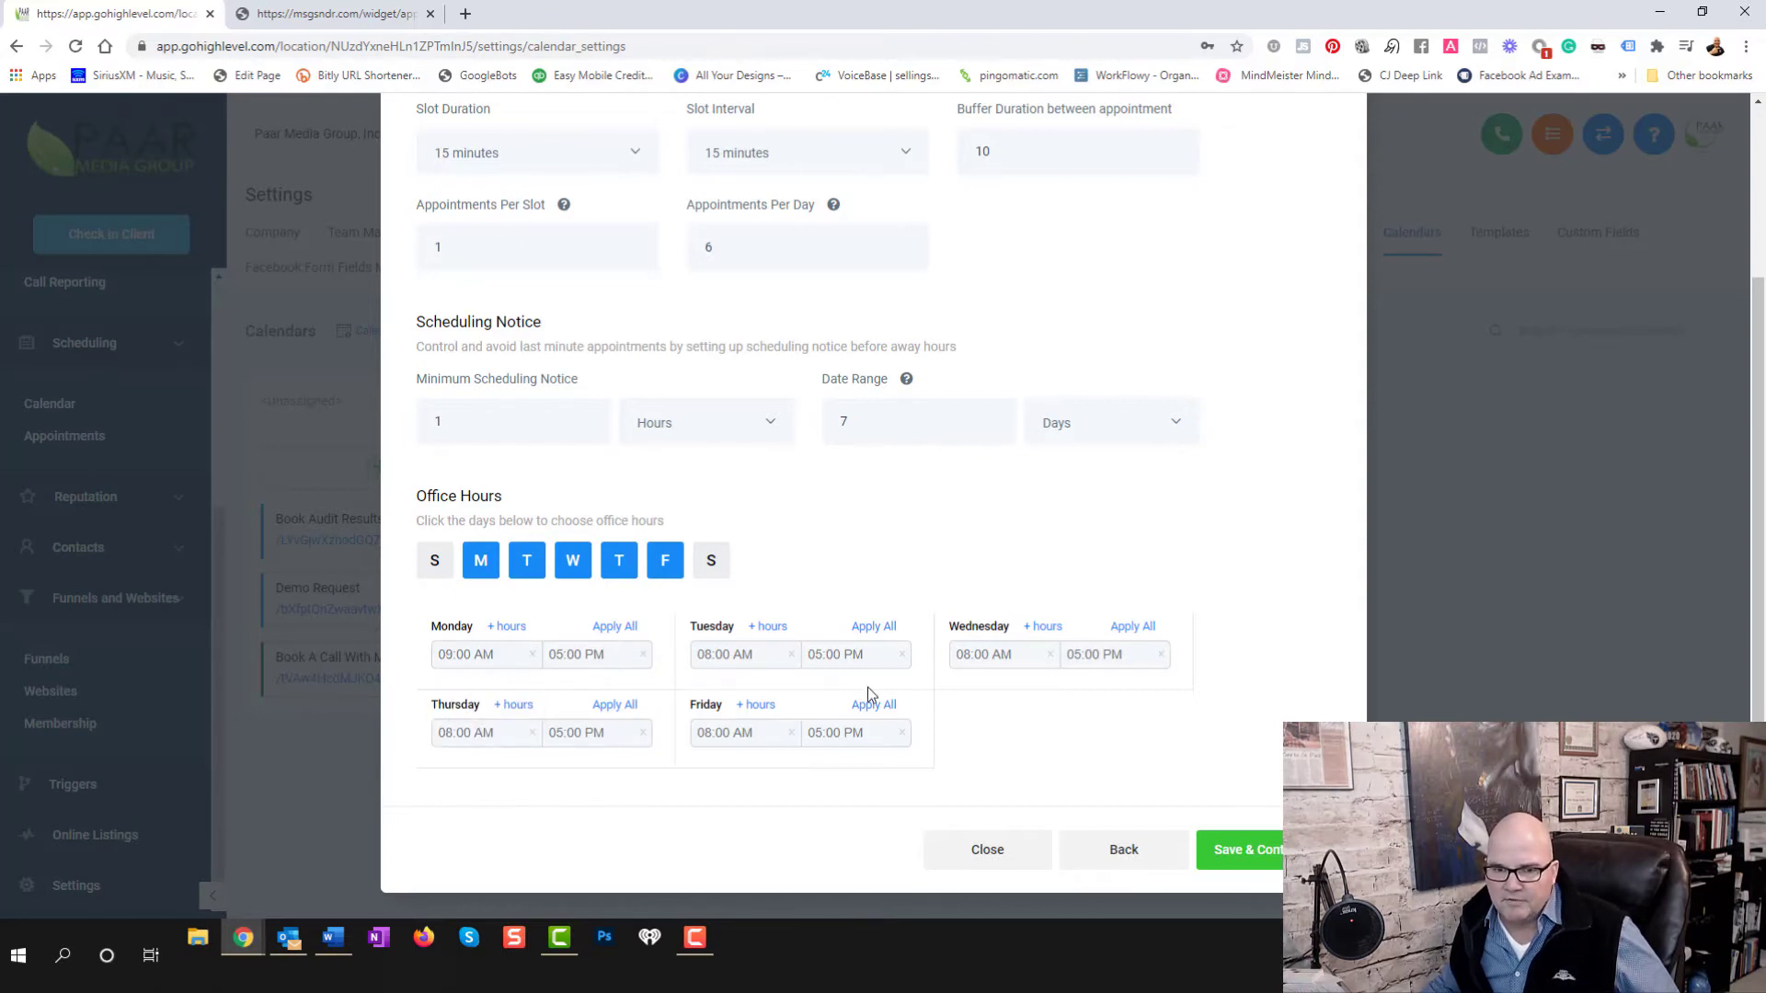
Set Tuesday's office hours to start at 09:00 AM and Friday's to run 09:00 AM to 12:00 PM, and save the availability
click(709, 655)
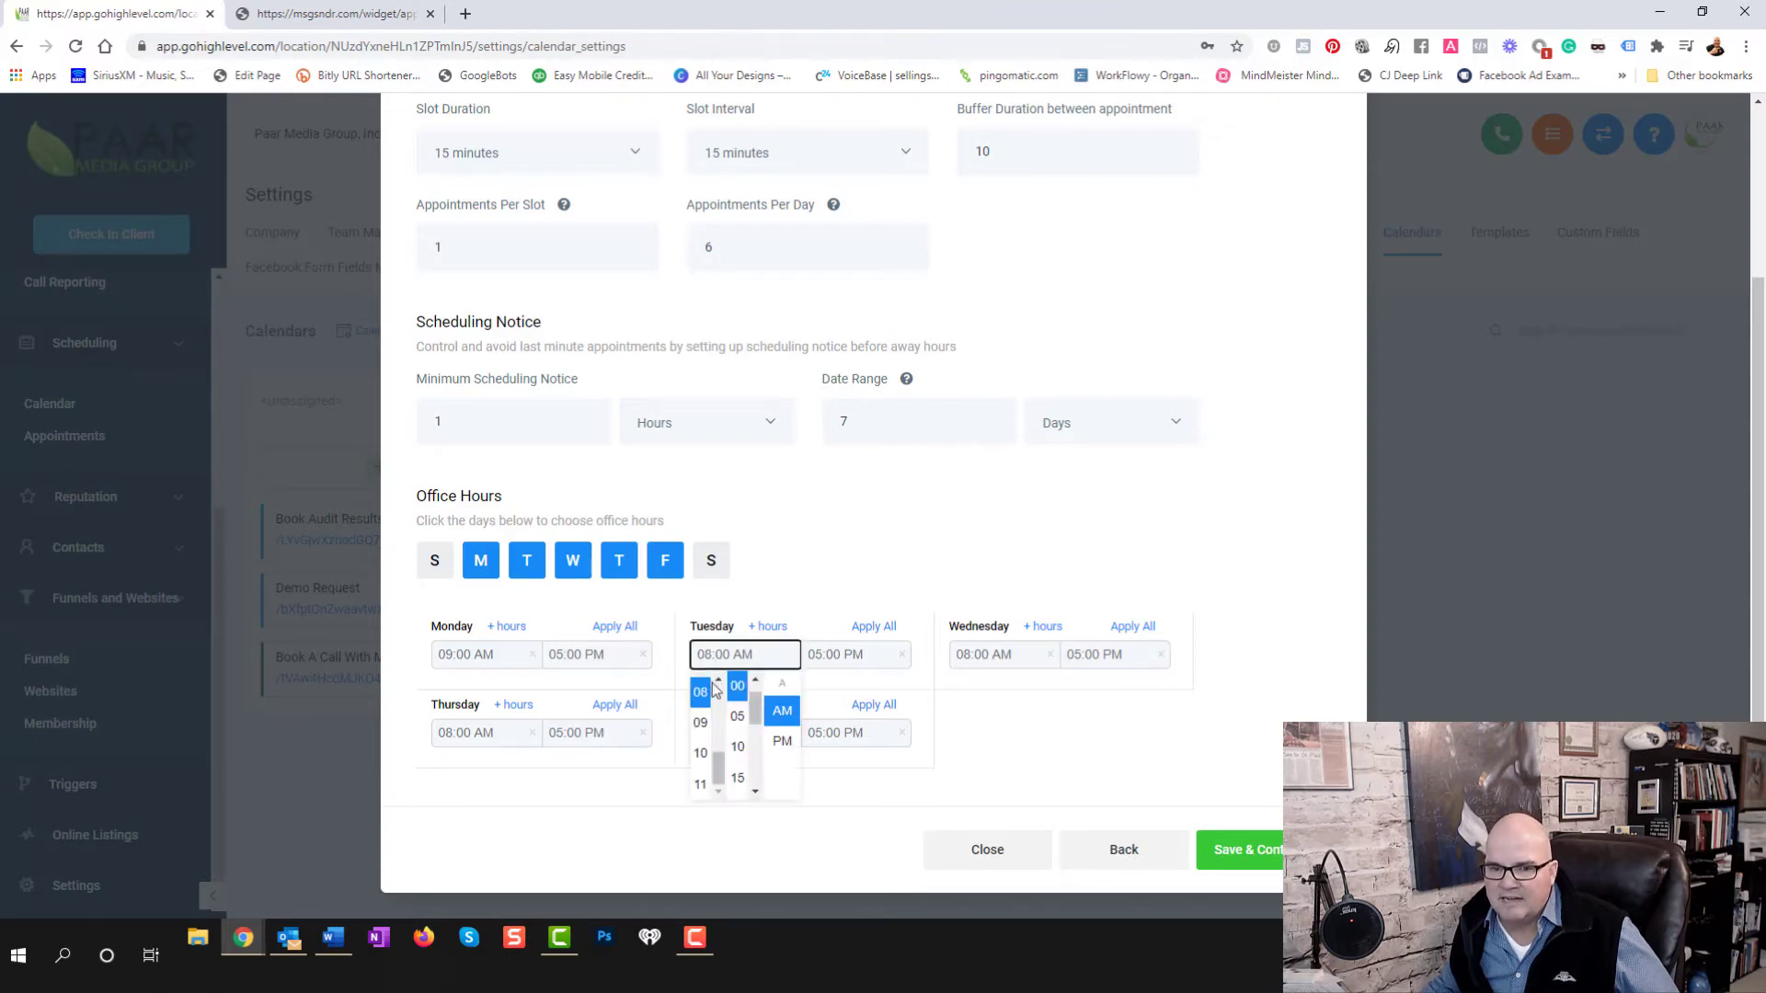
click(704, 731)
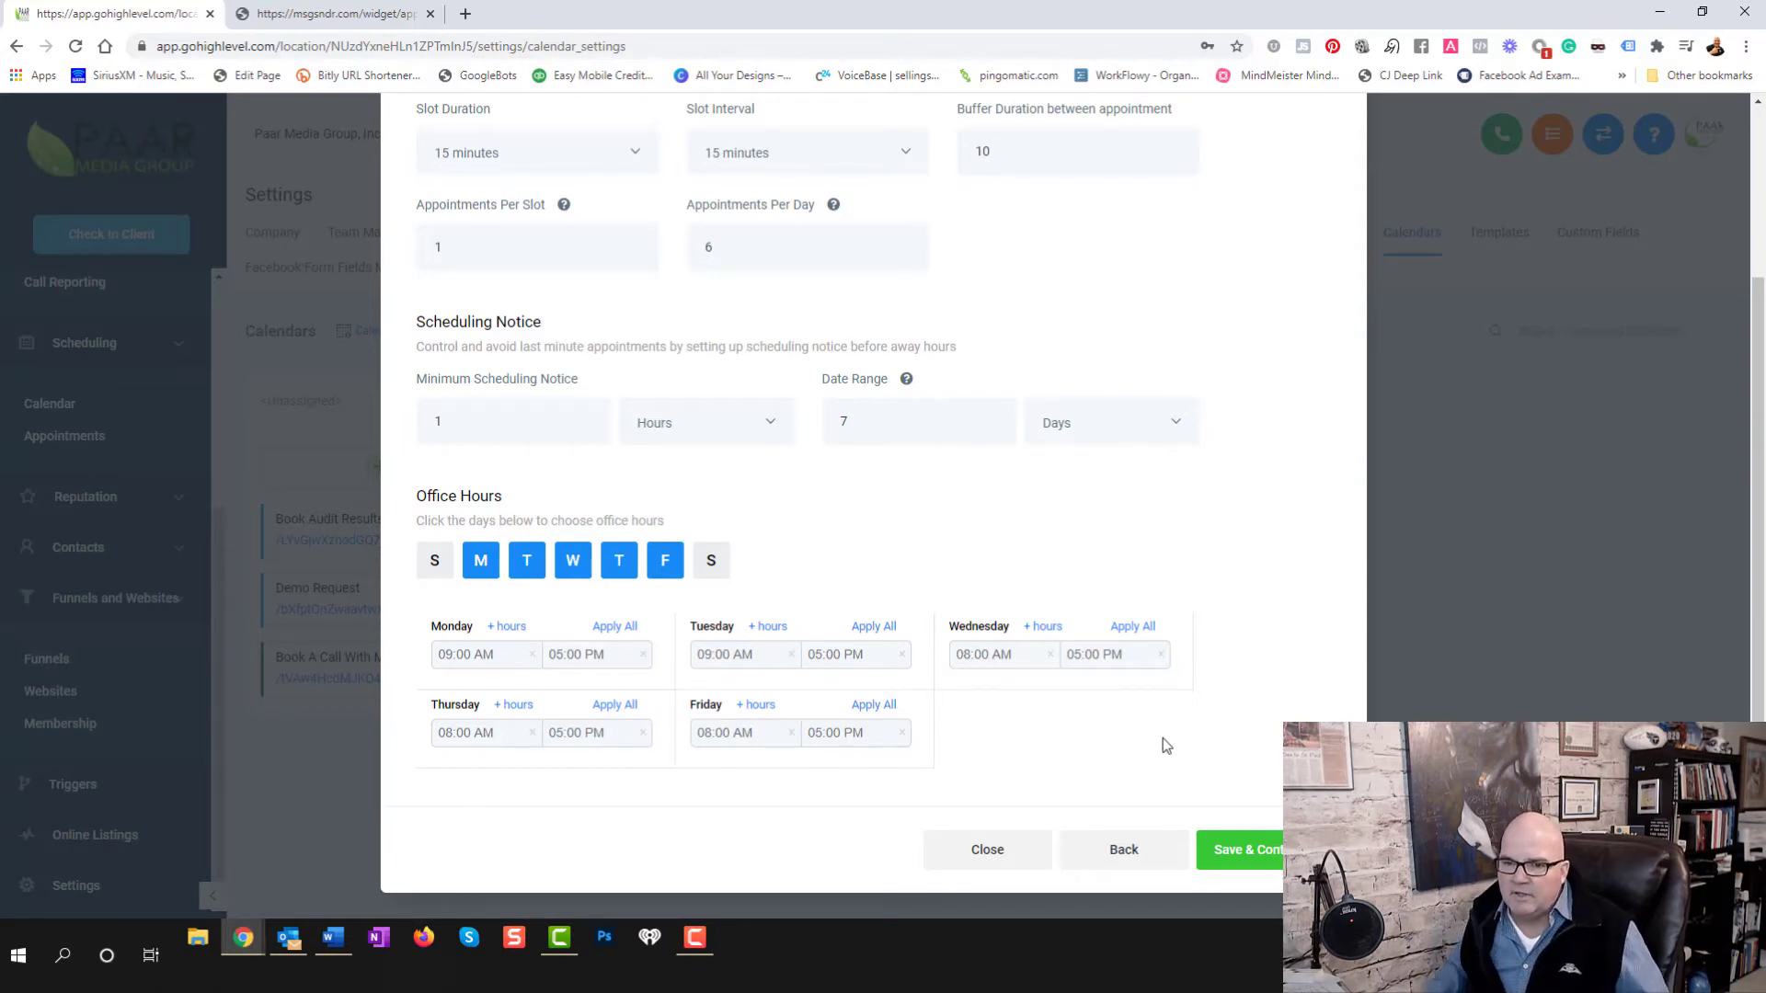
click(818, 739)
scroll(814, 846, down, 3)
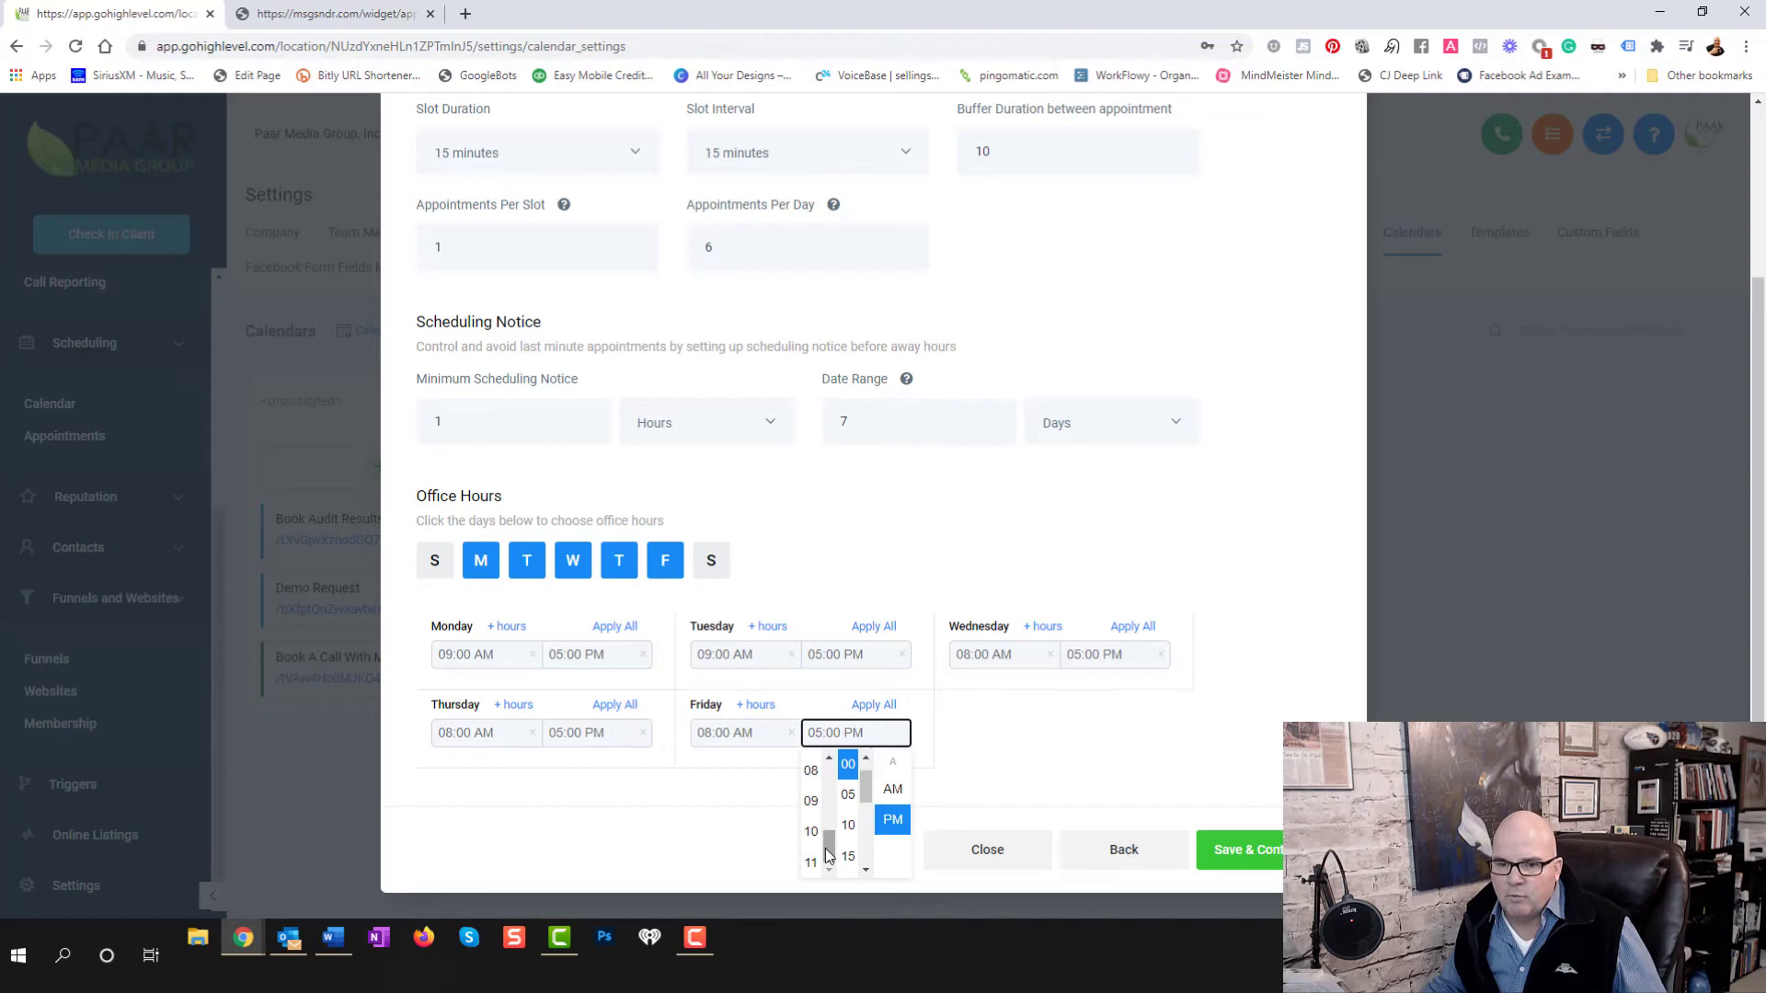
scroll(812, 828, down, 1)
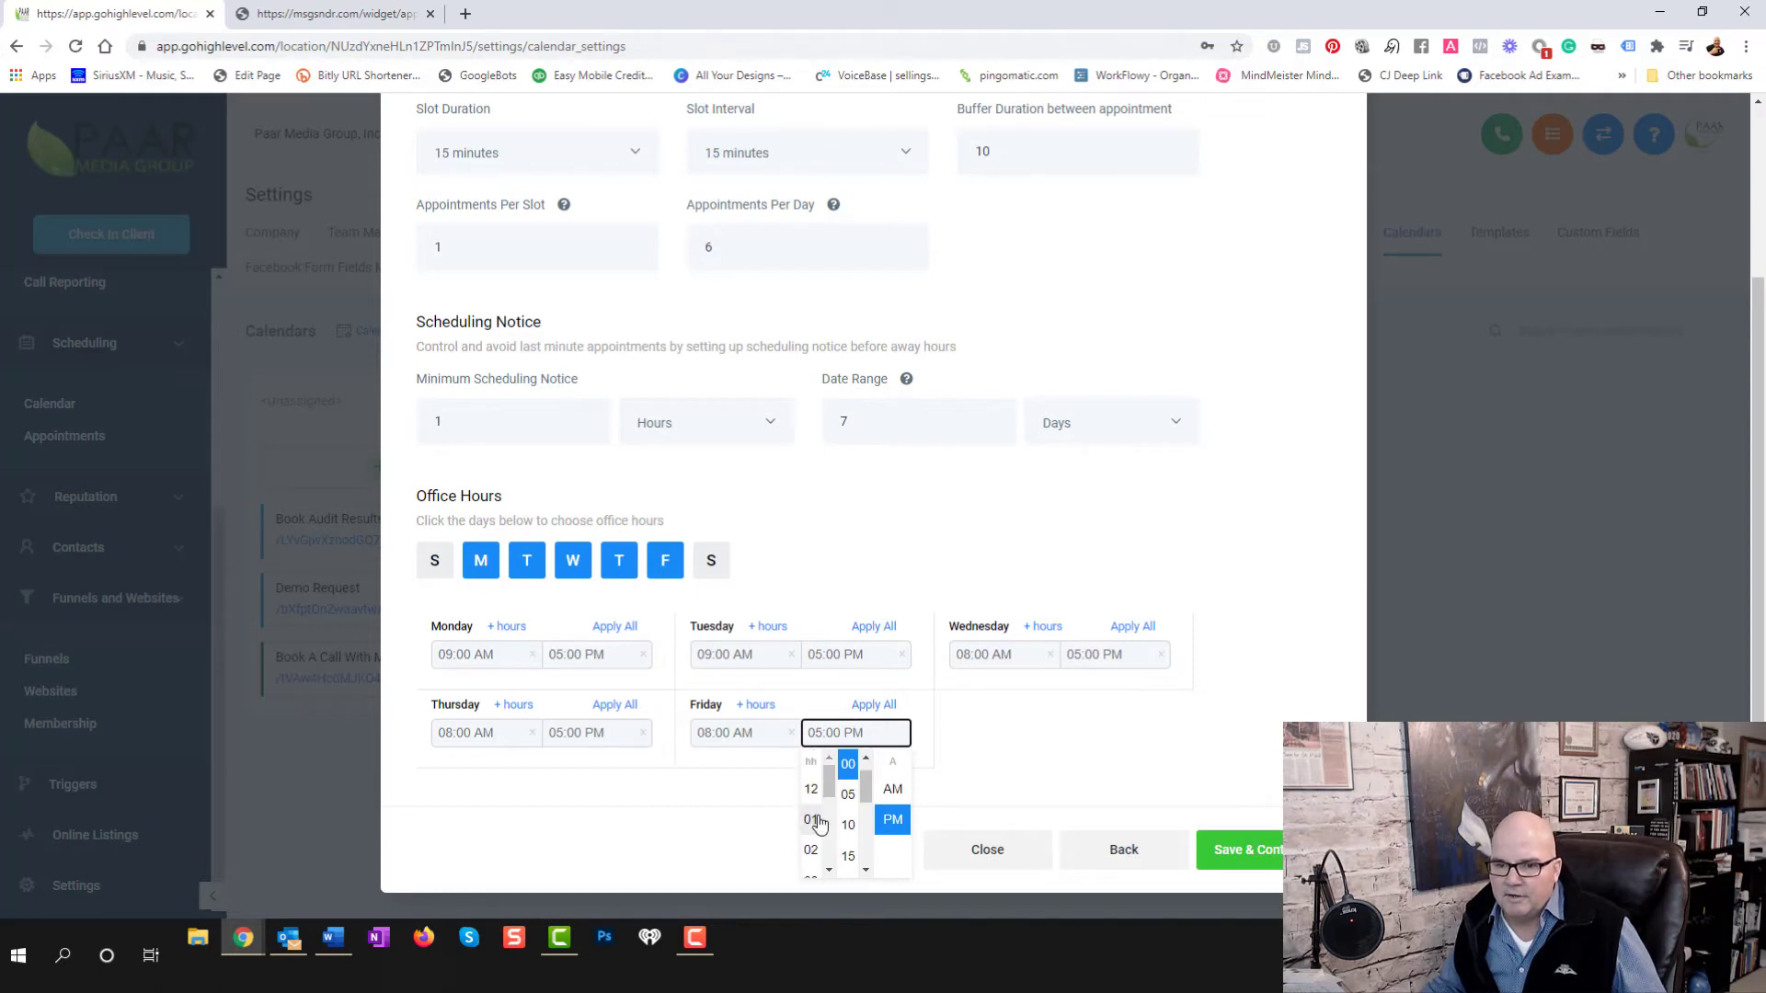
click(813, 802)
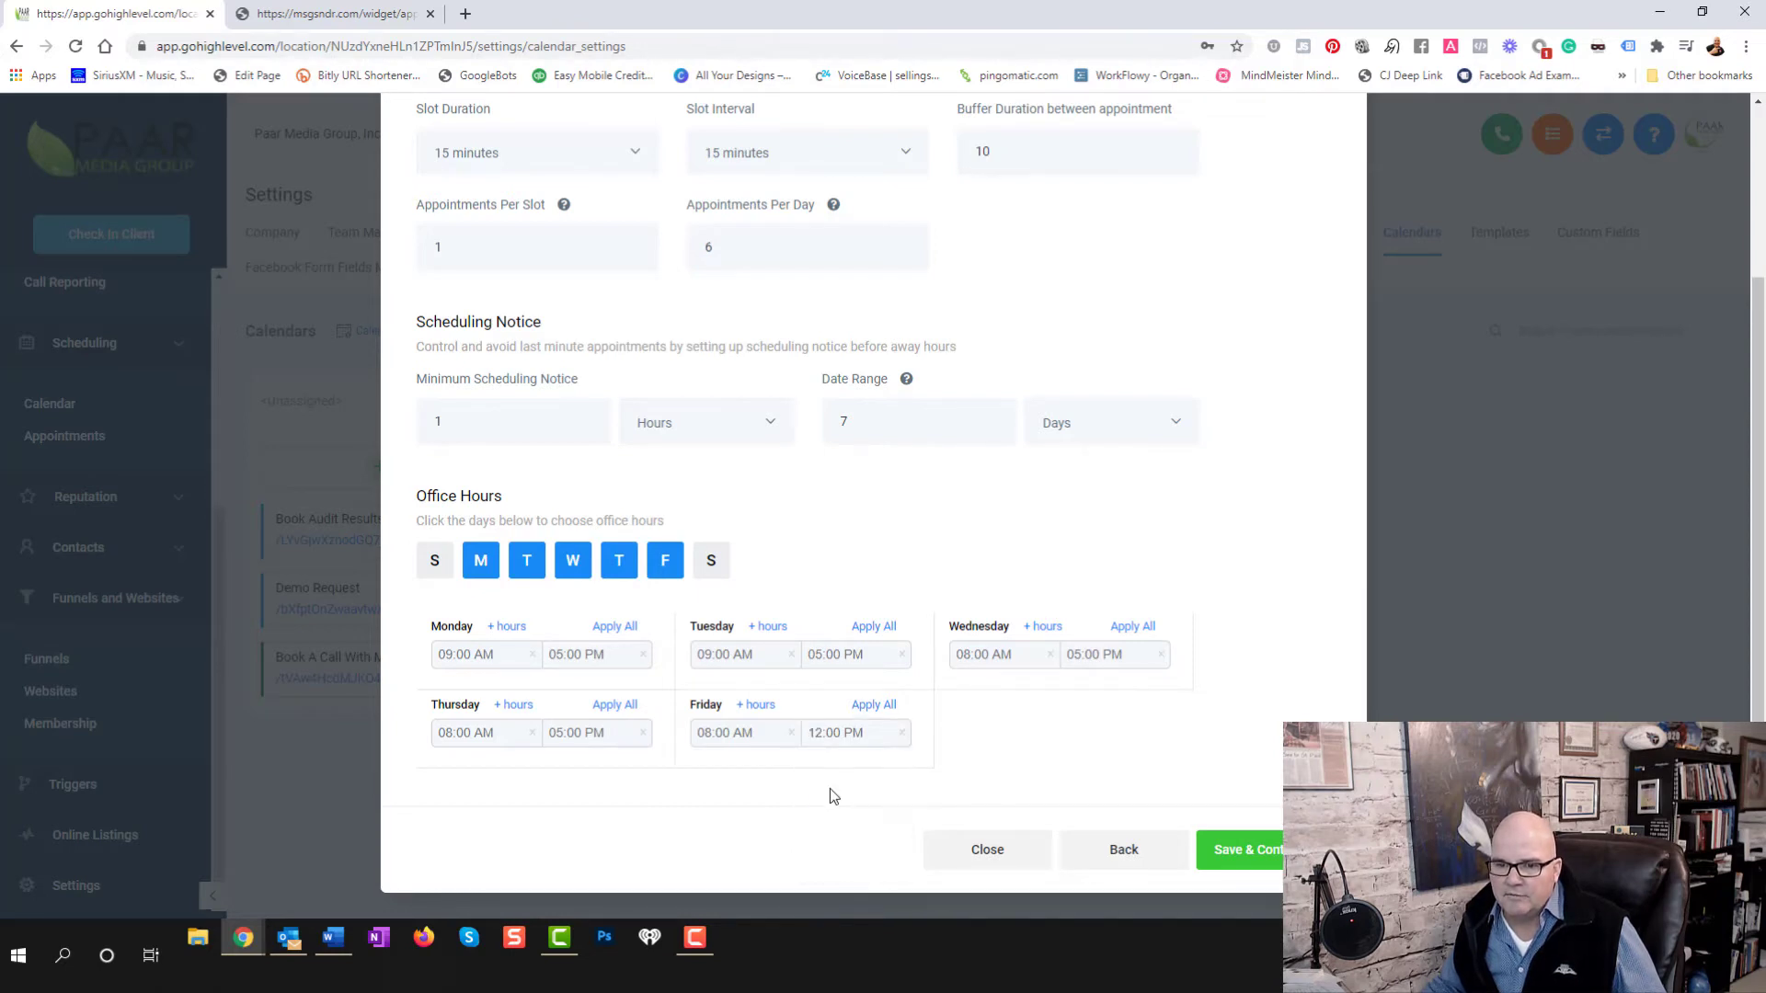
click(718, 735)
click(700, 789)
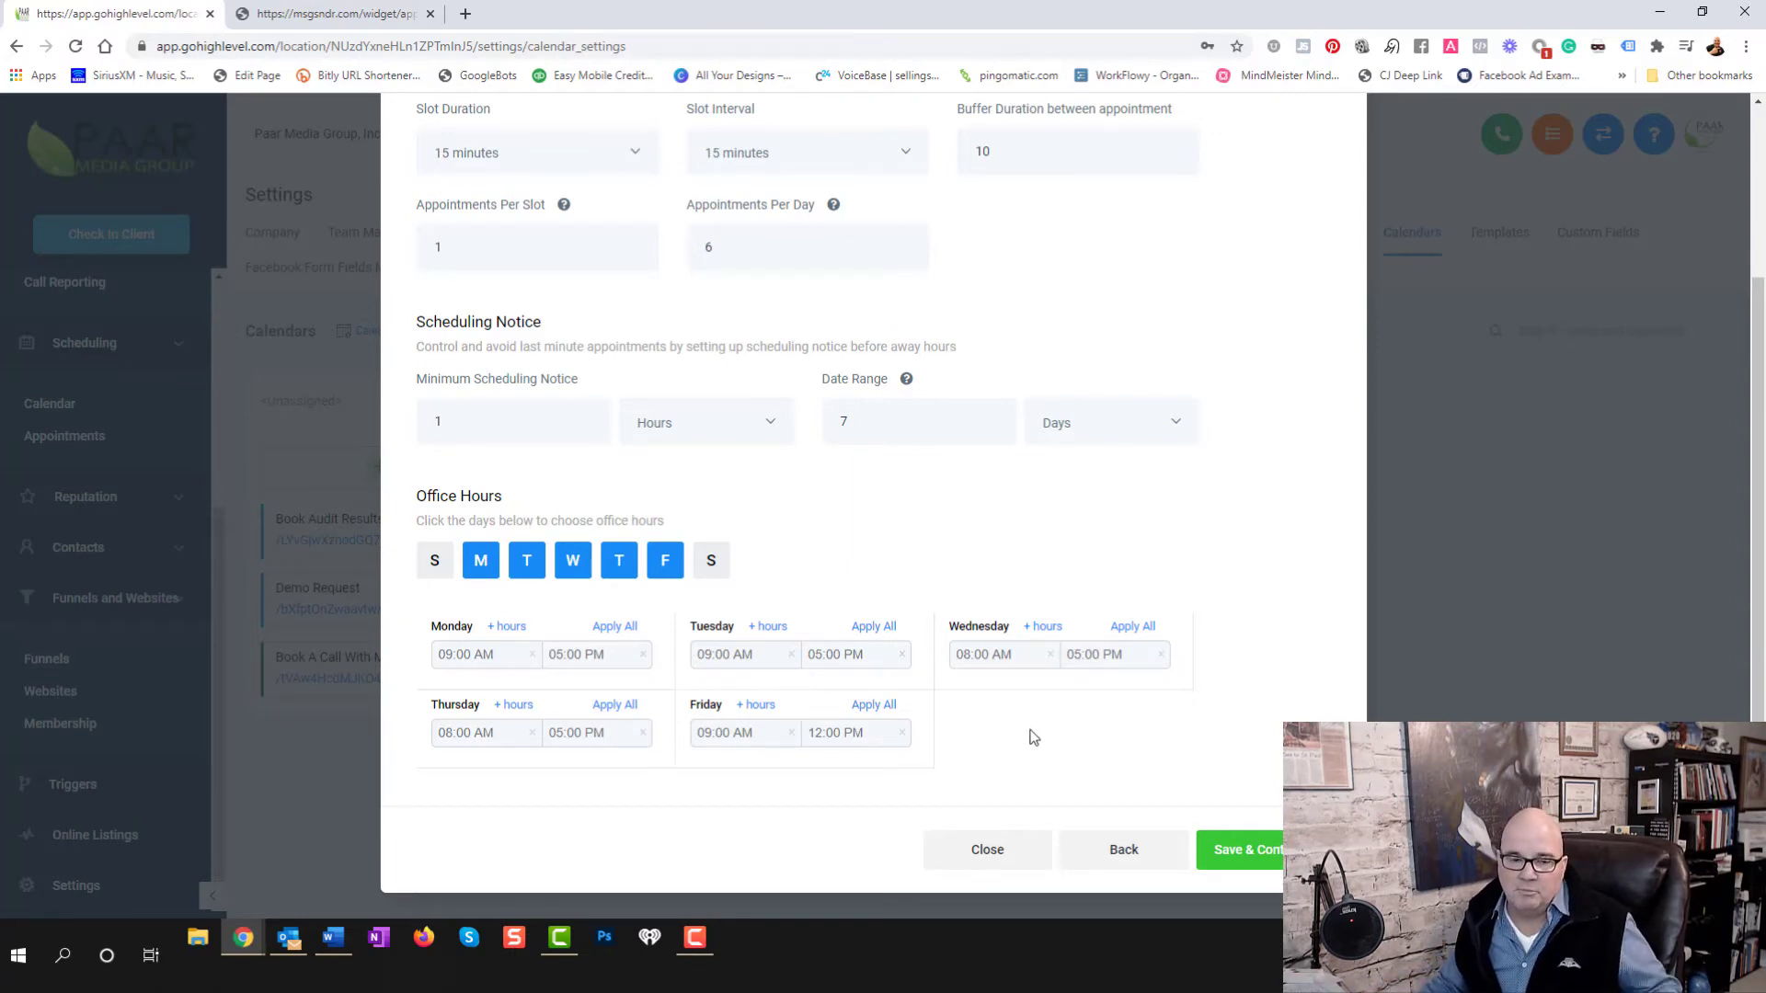
click(1268, 851)
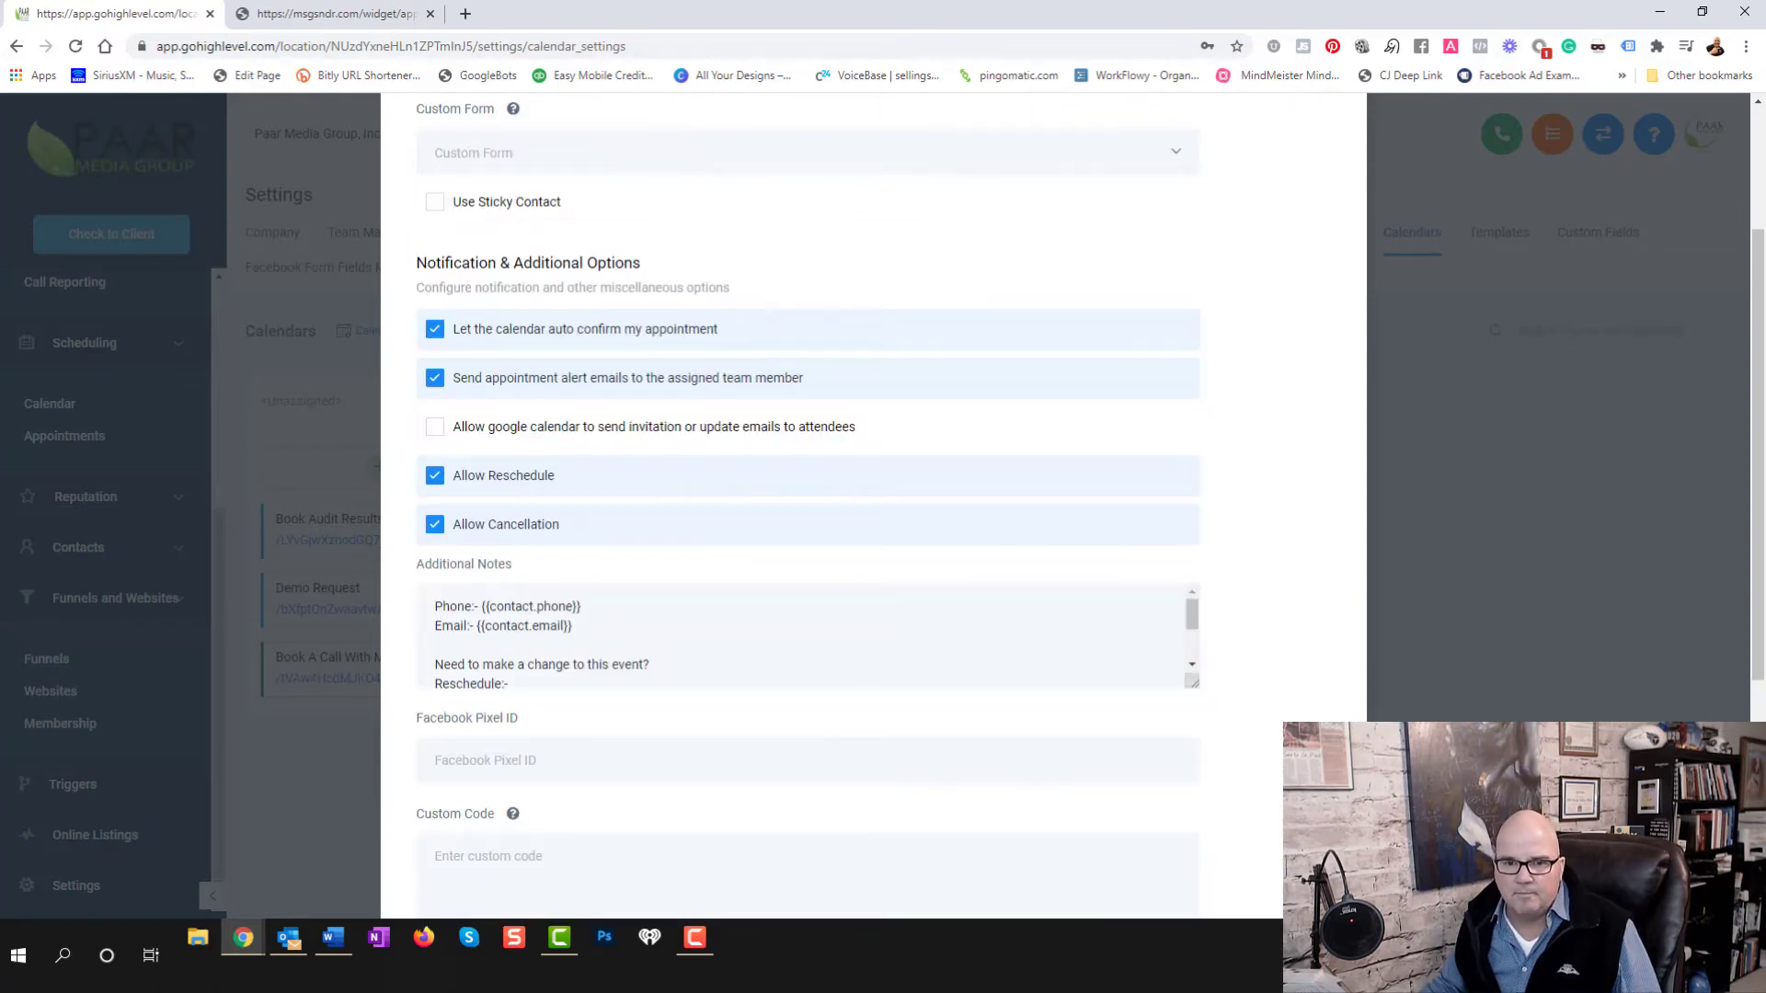
Return to the availability settings and change Monday's office hours to end at 10:00 AM
scroll(1257, 544, up, 3)
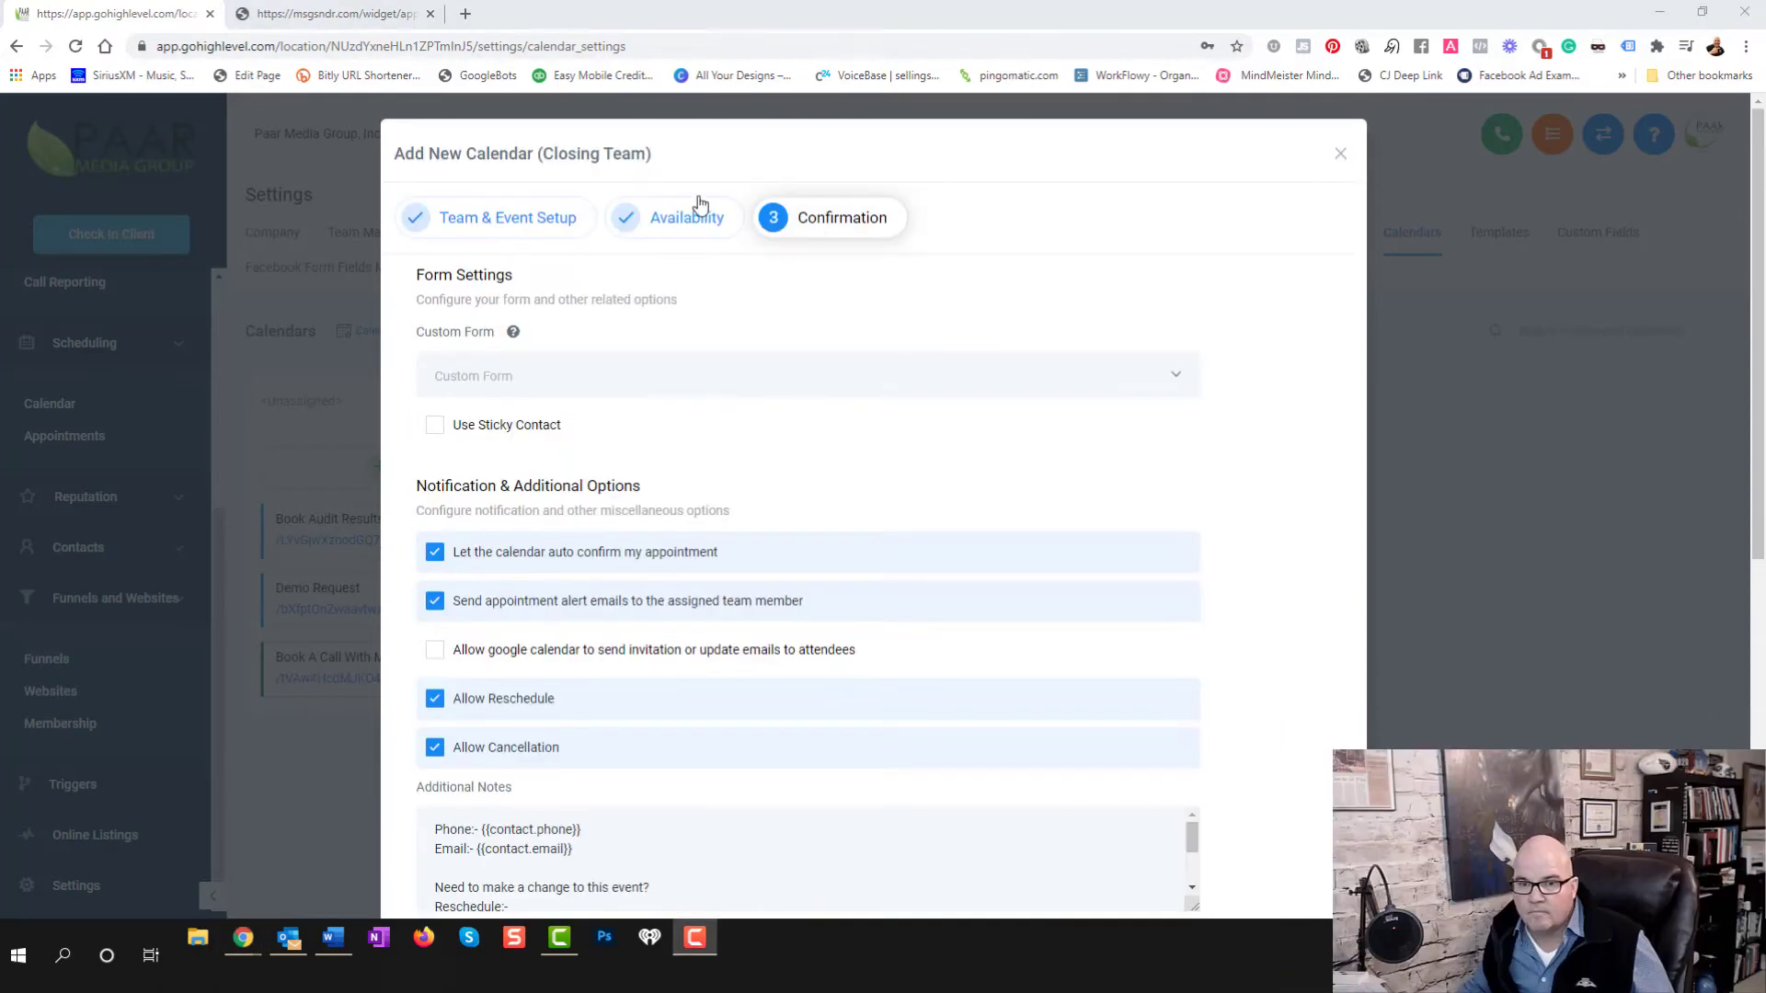
click(680, 218)
scroll(882, 662, down, 3)
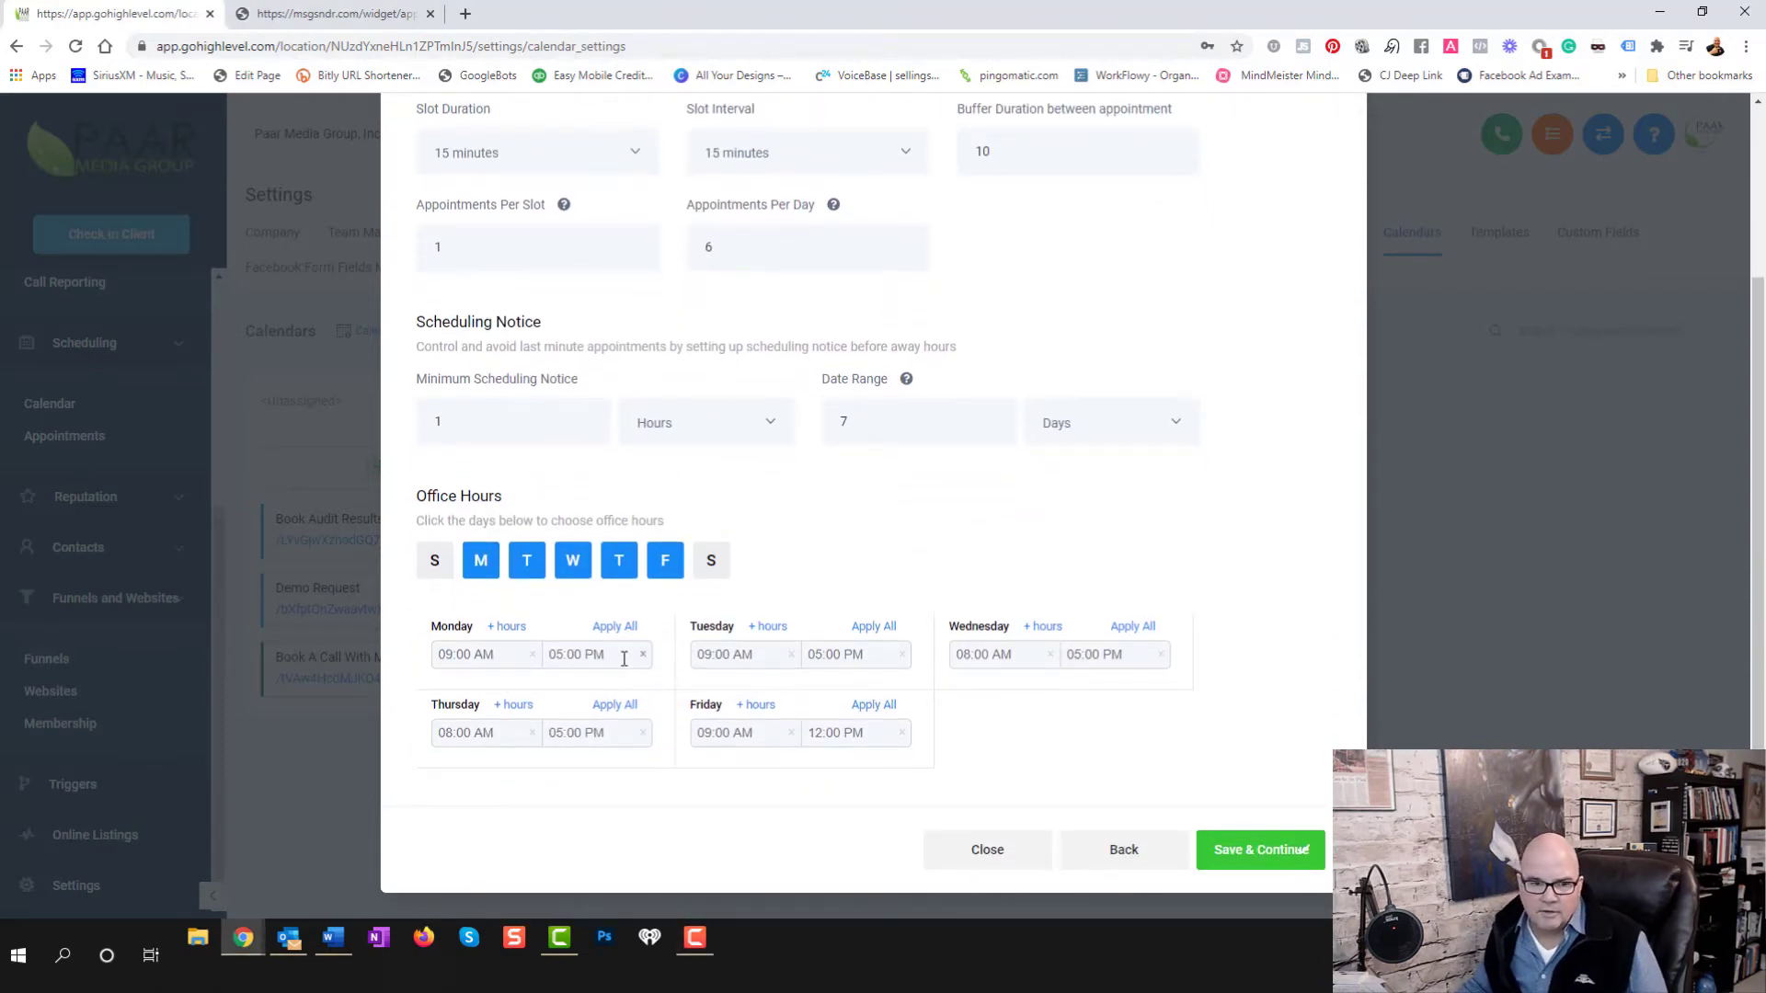
click(561, 654)
scroll(554, 758, down, 2)
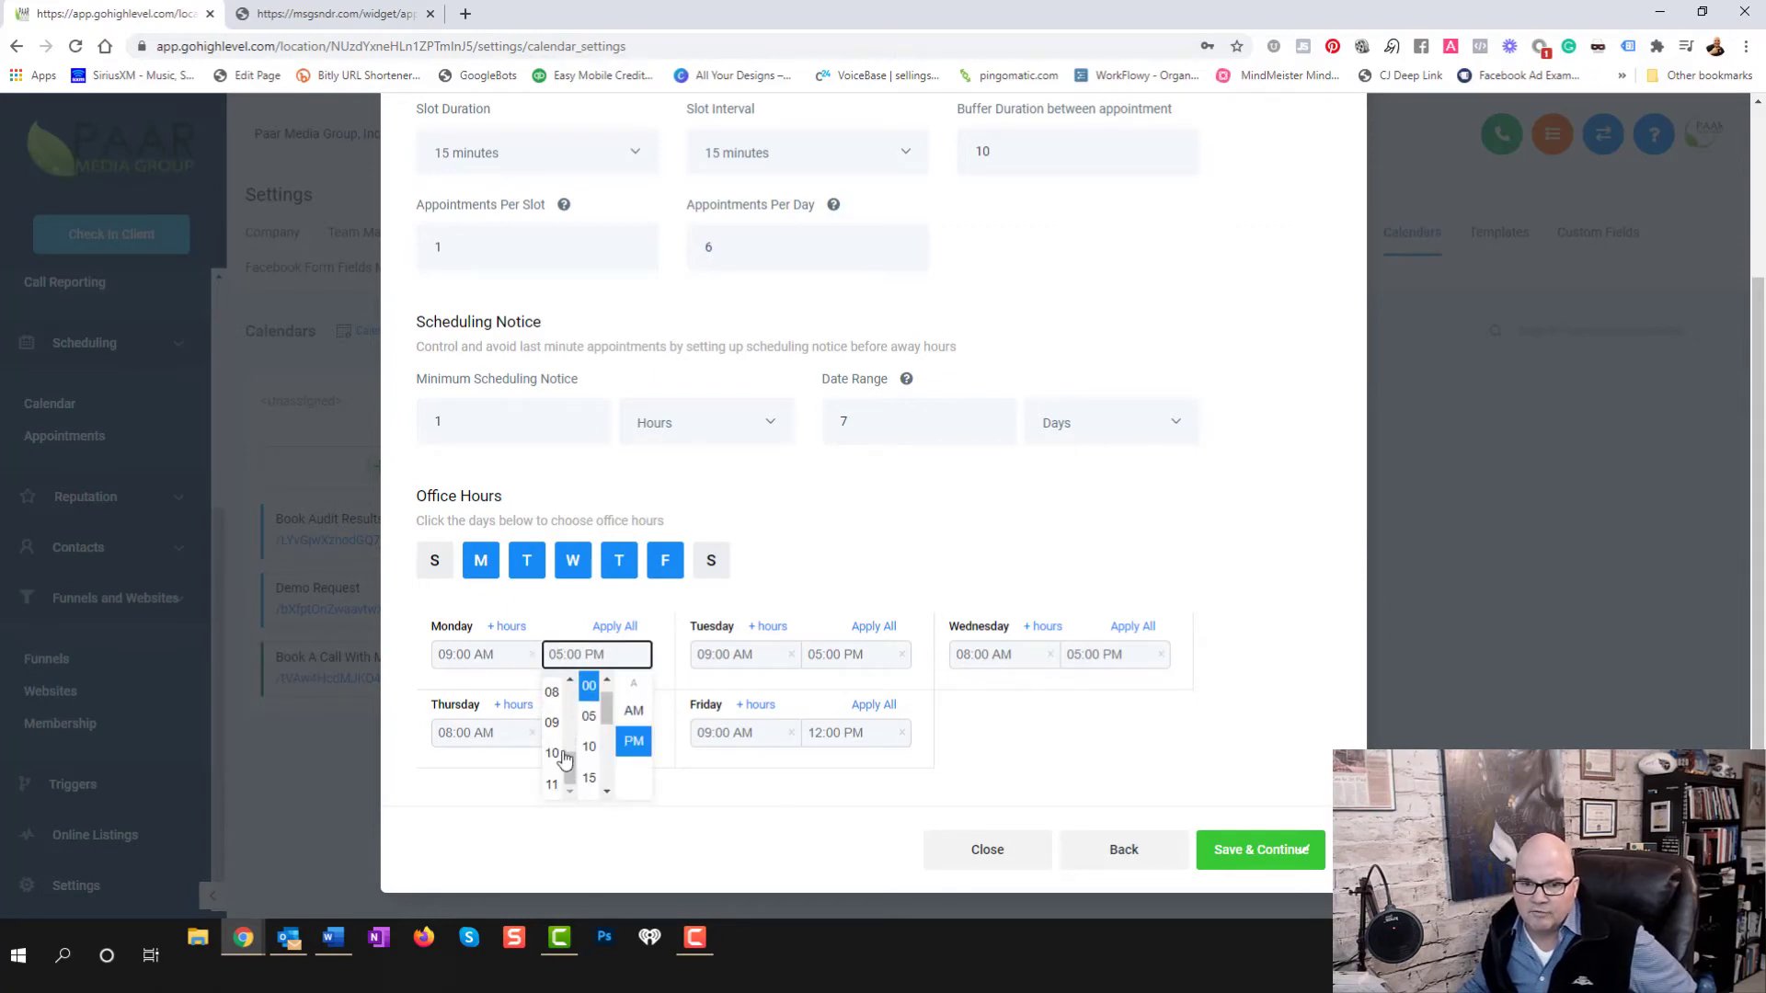
click(552, 754)
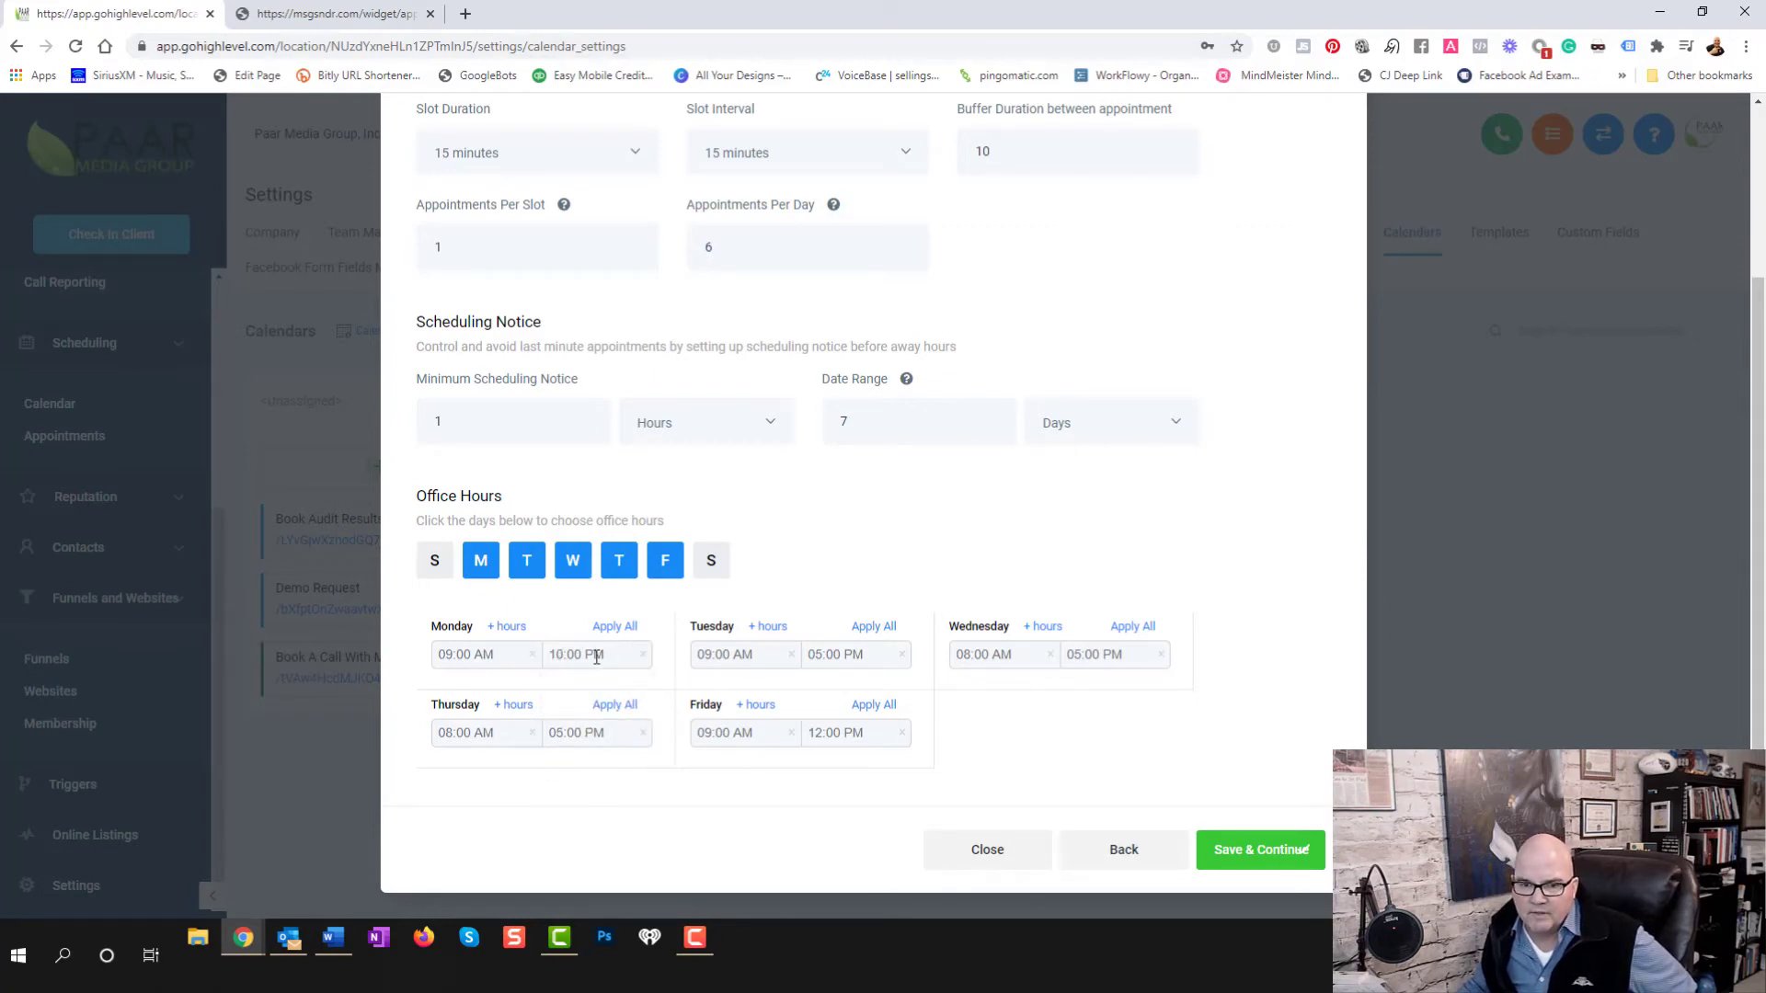
click(593, 655)
click(633, 711)
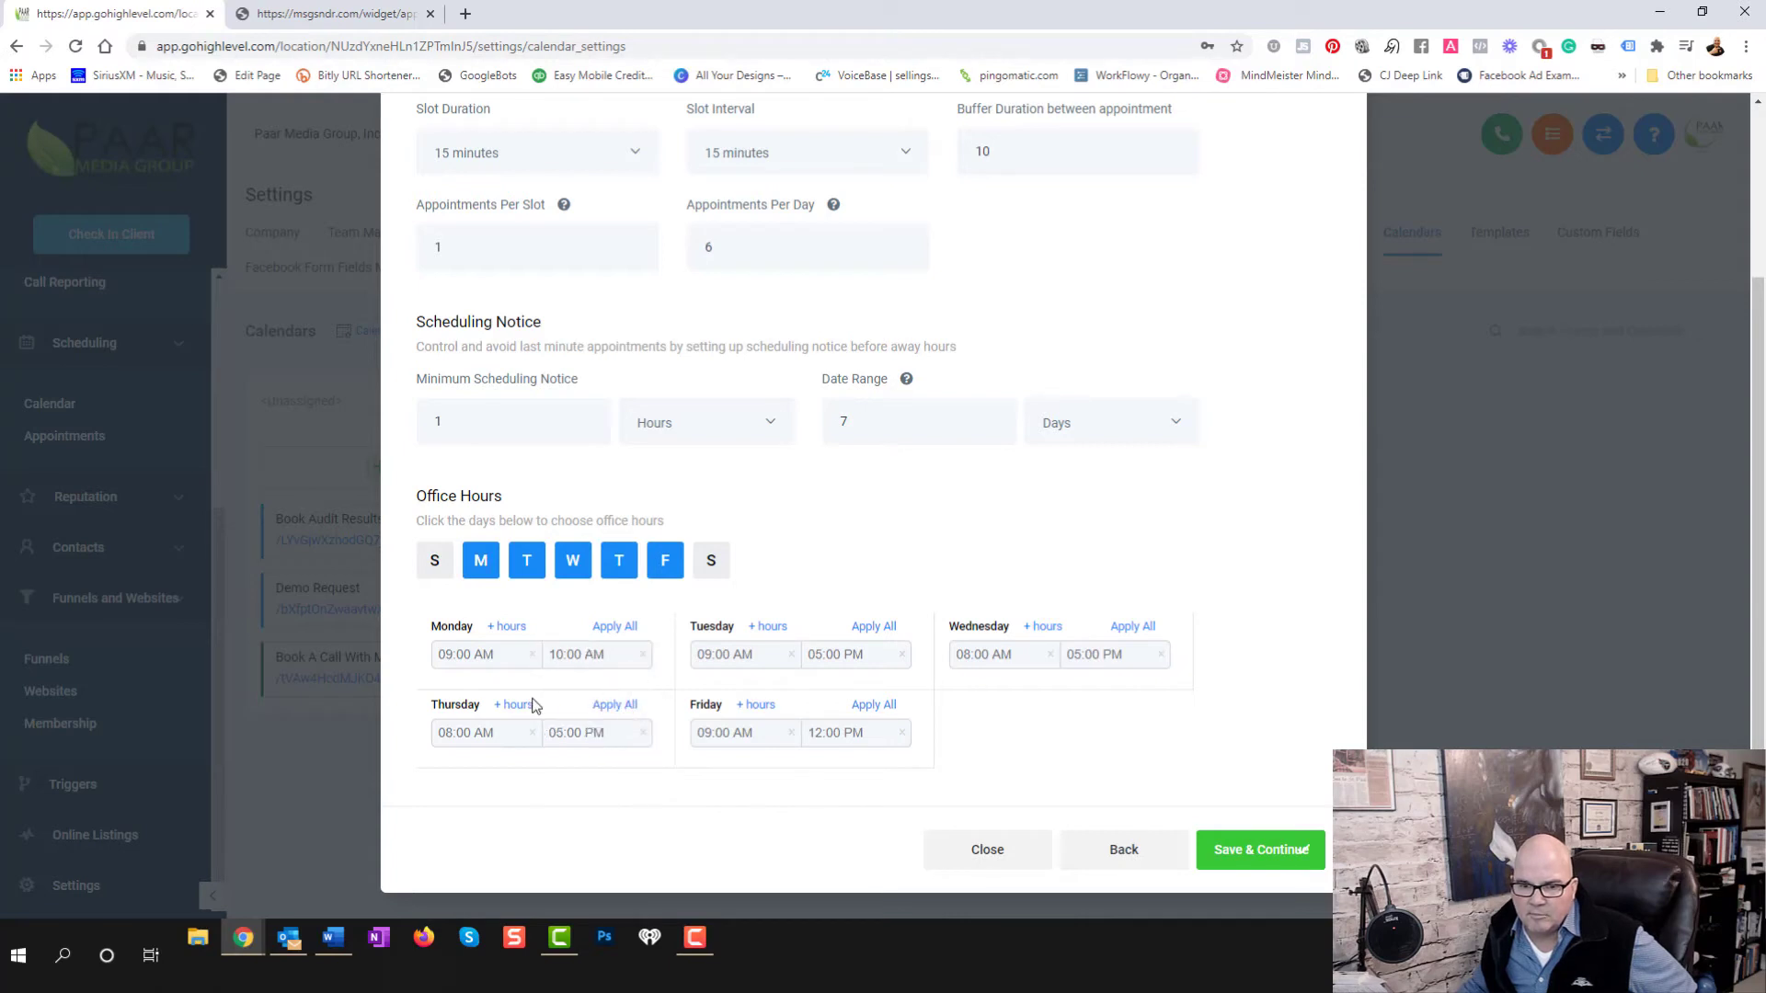
Add a second block of Monday office hours running from 01:00 PM to 05:00 PM
click(506, 627)
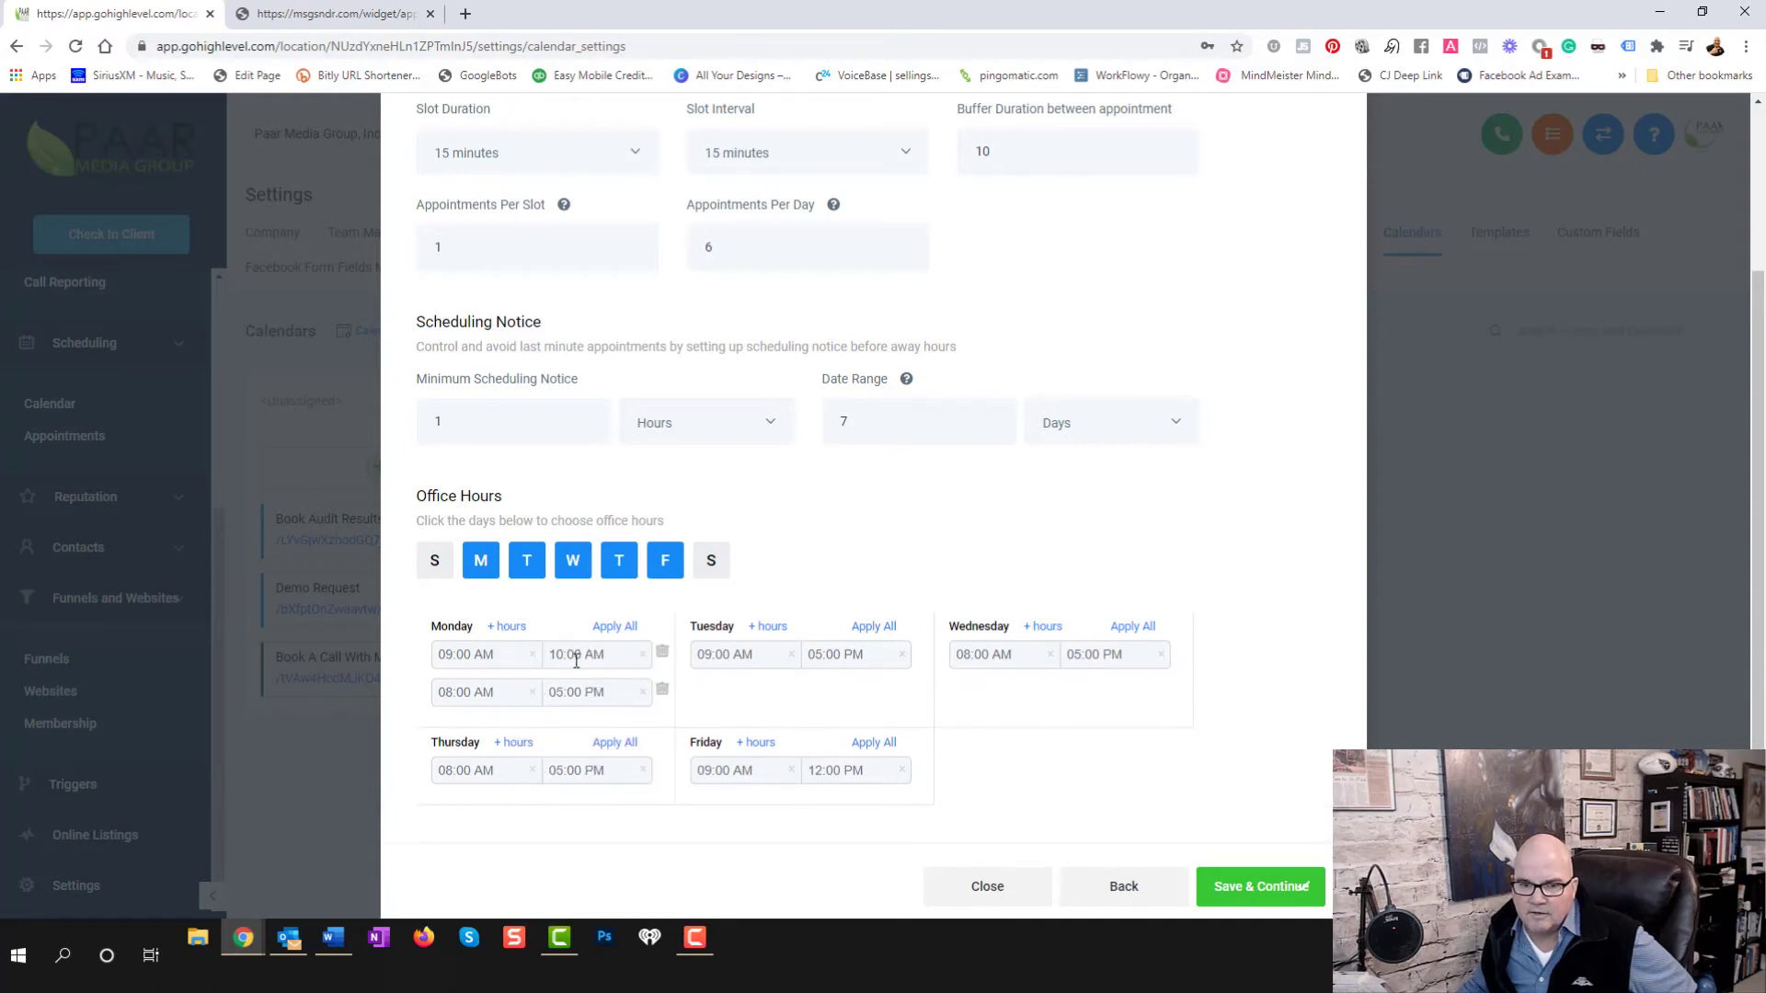
click(479, 697)
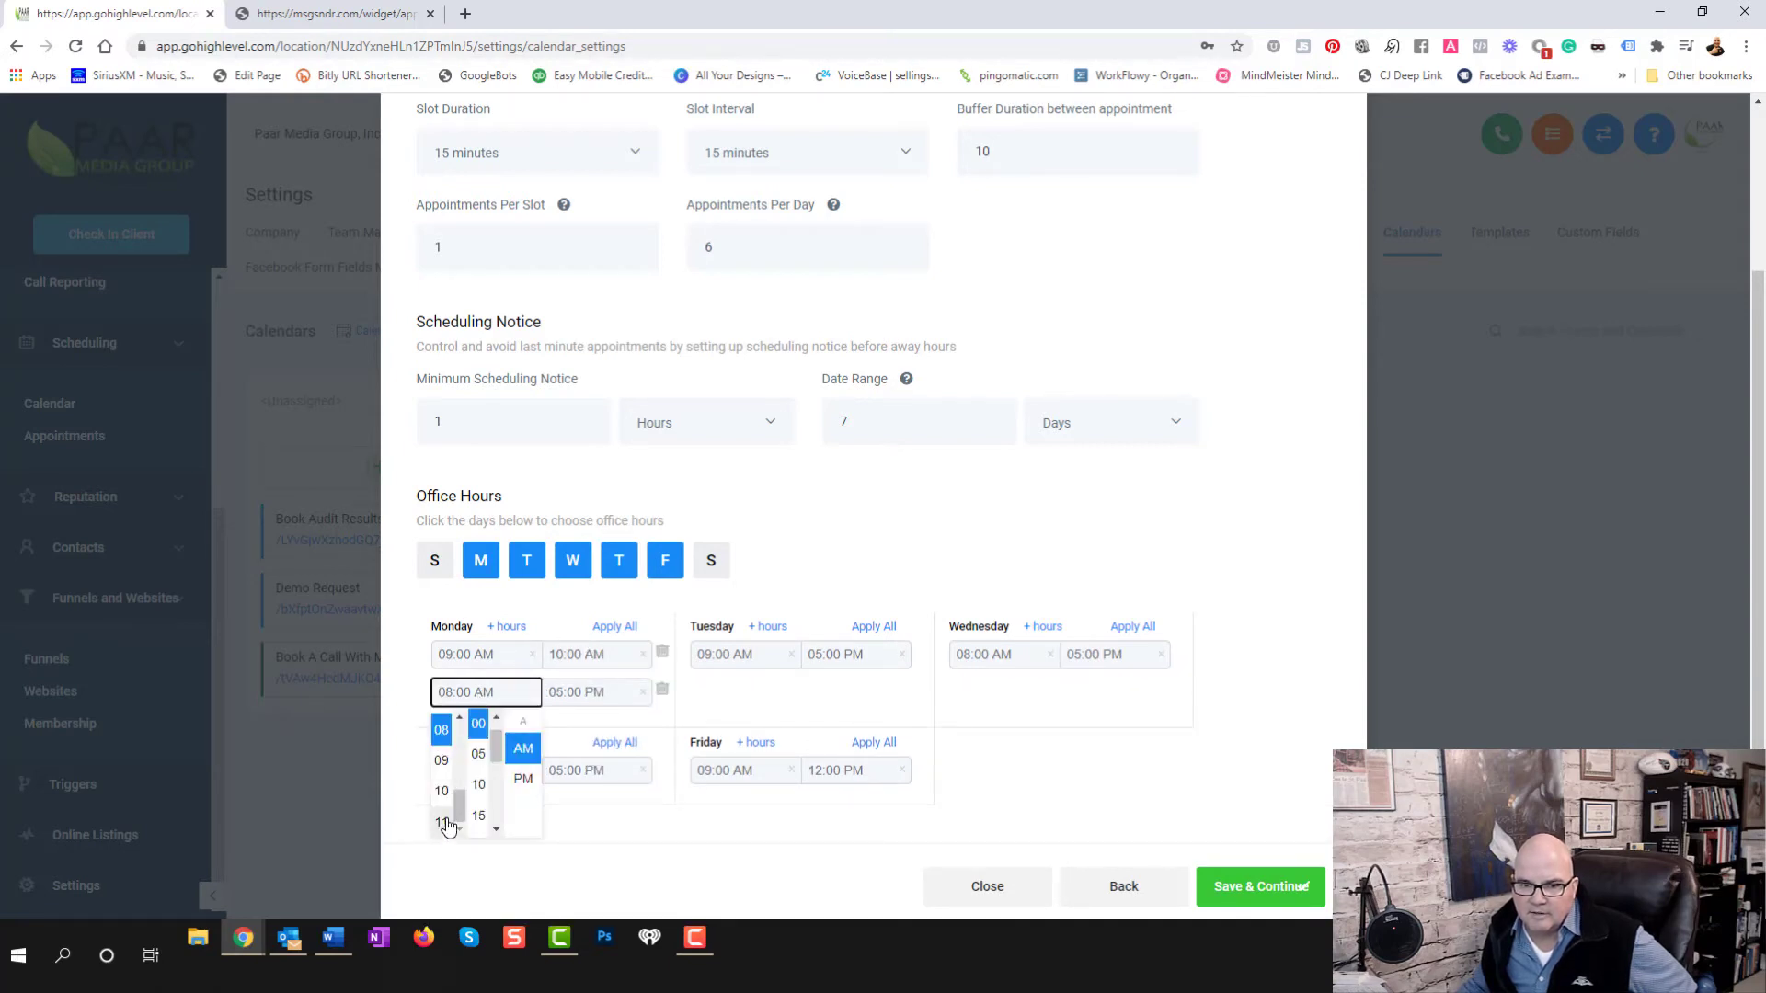
scroll(451, 819, down, 1)
scroll(444, 753, up, 3)
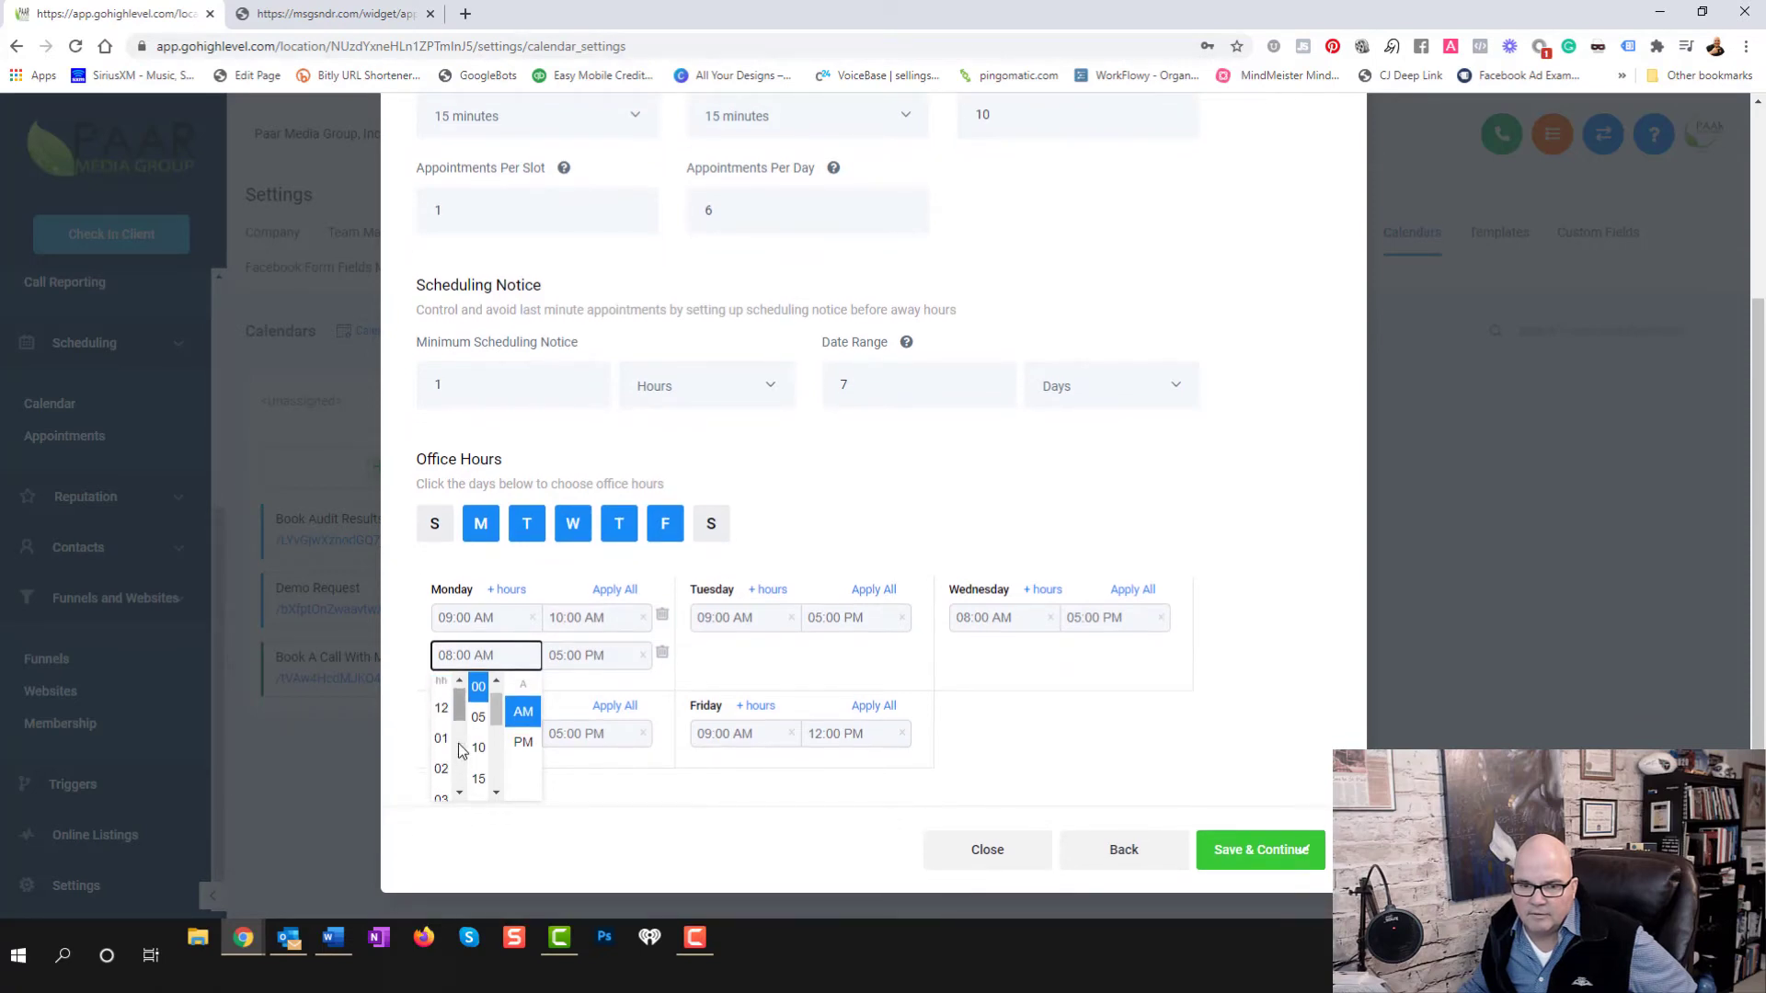
click(442, 745)
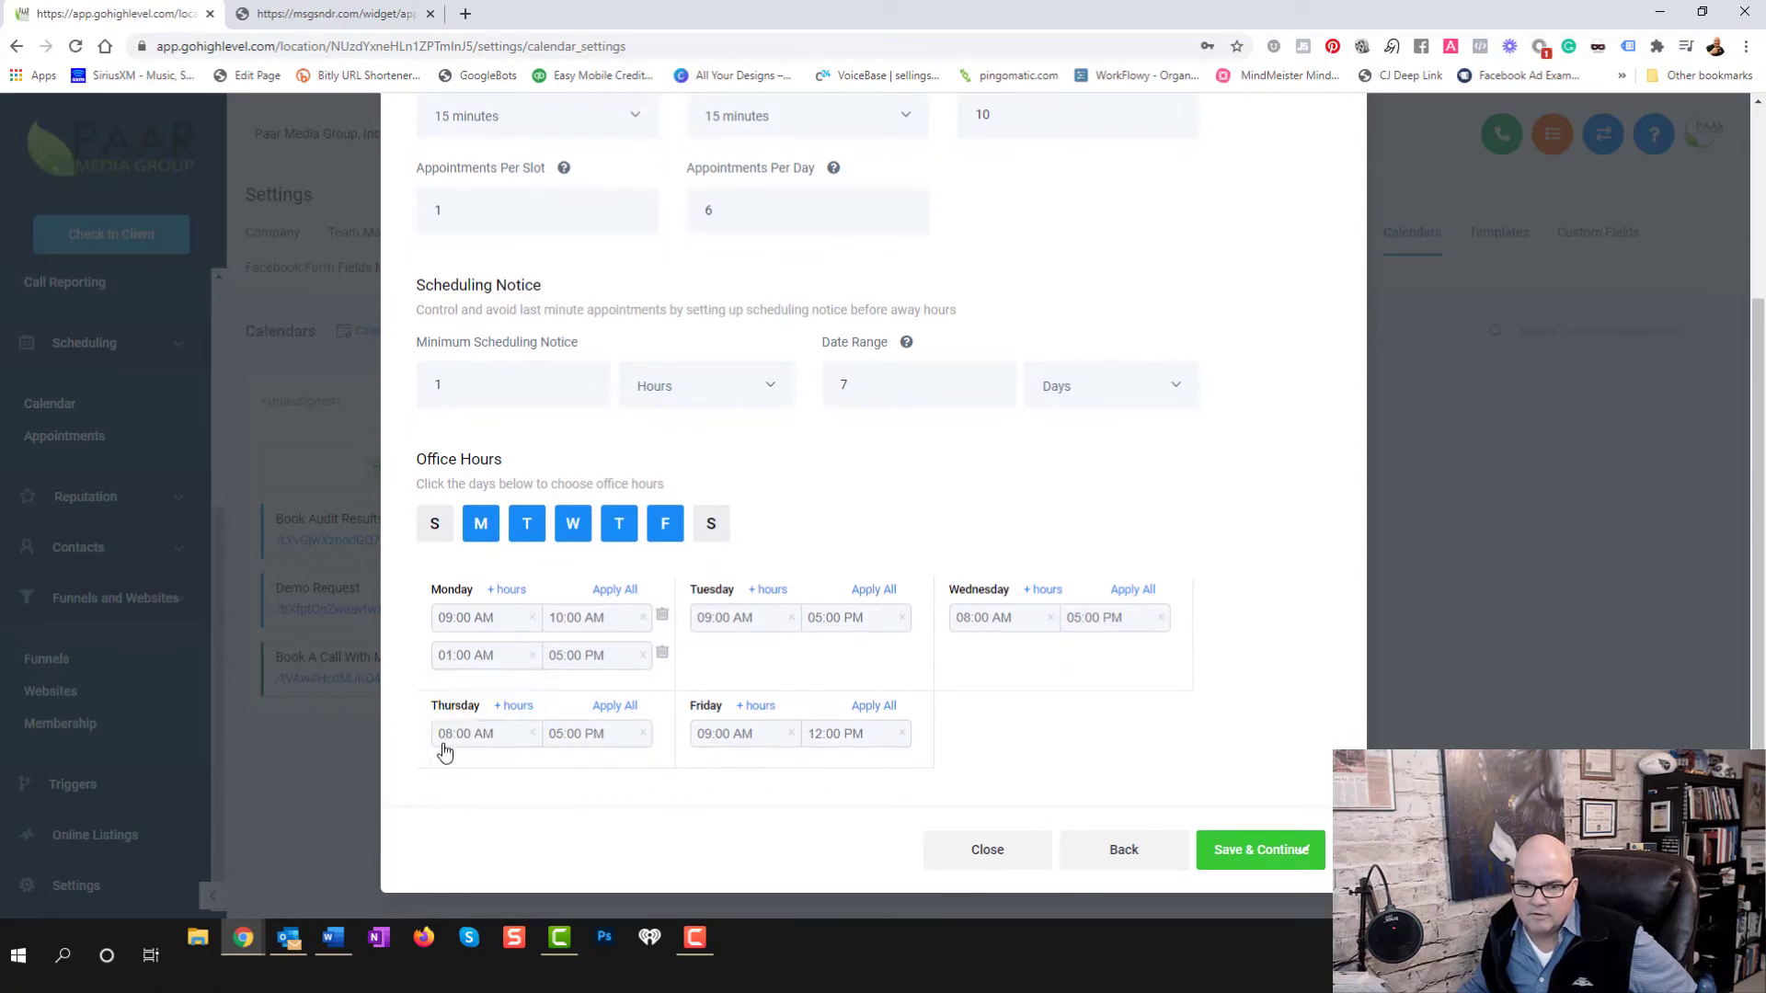
click(488, 657)
click(521, 746)
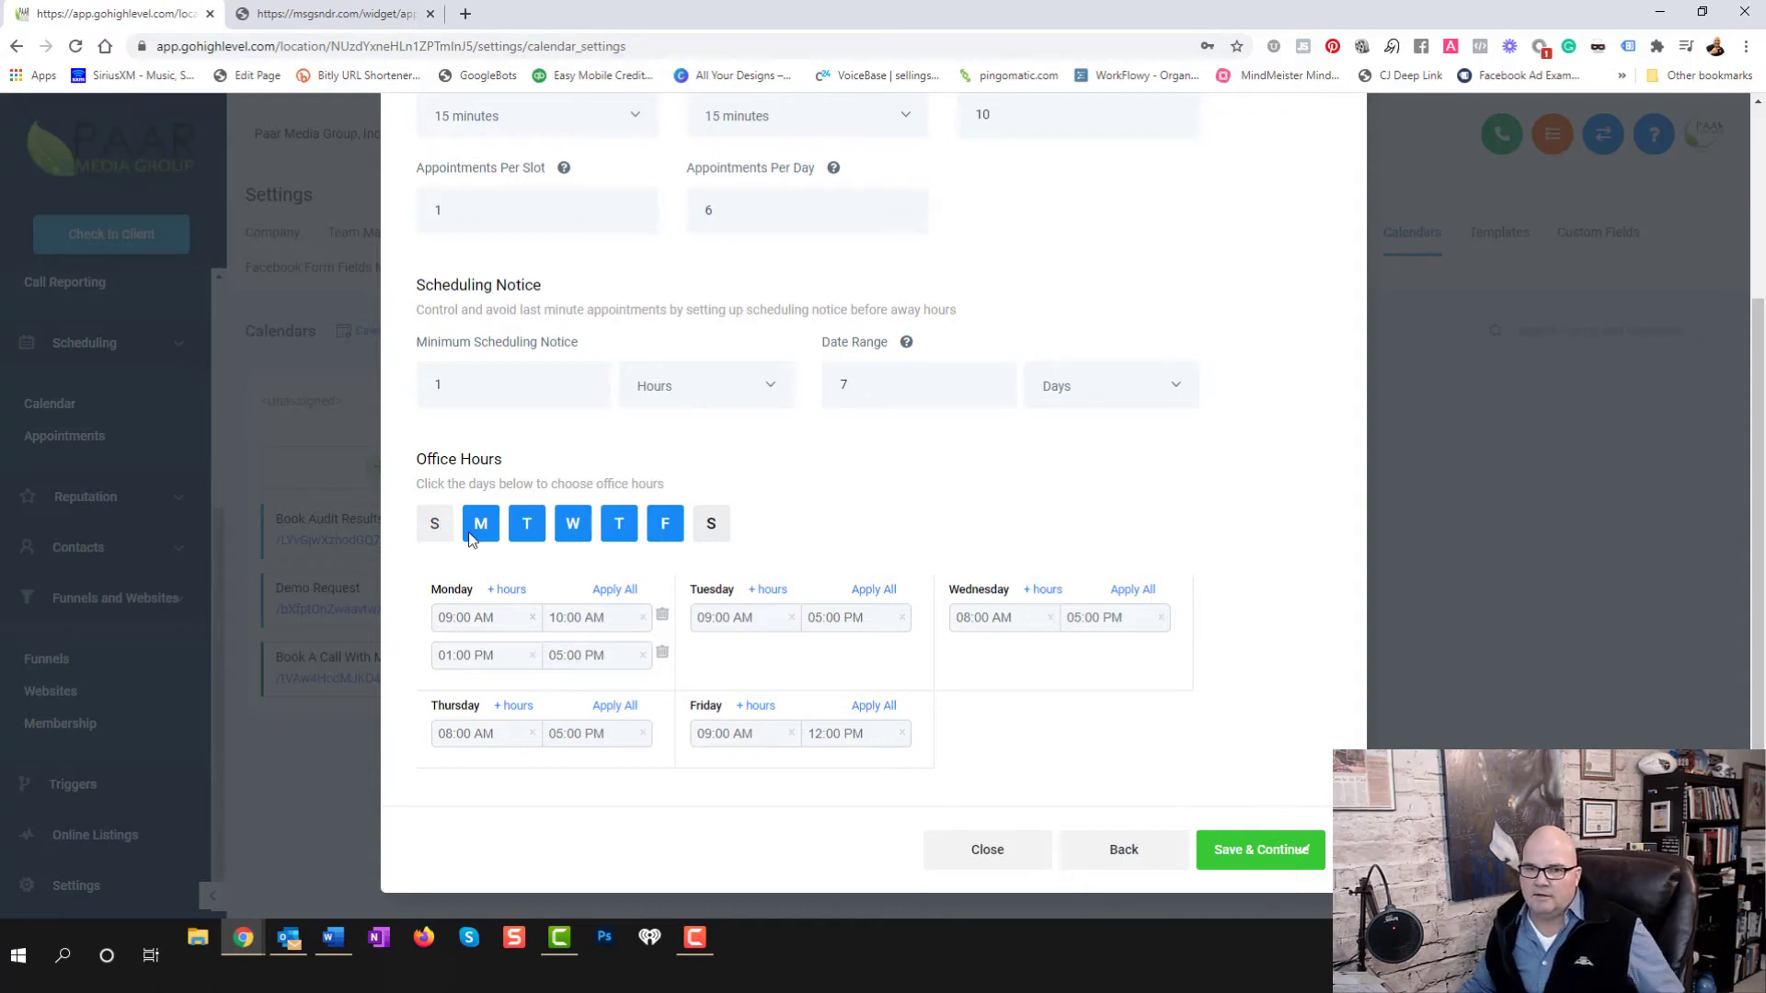
Try adding Saturday to the office hours and remove it again
click(714, 534)
click(715, 536)
click(717, 537)
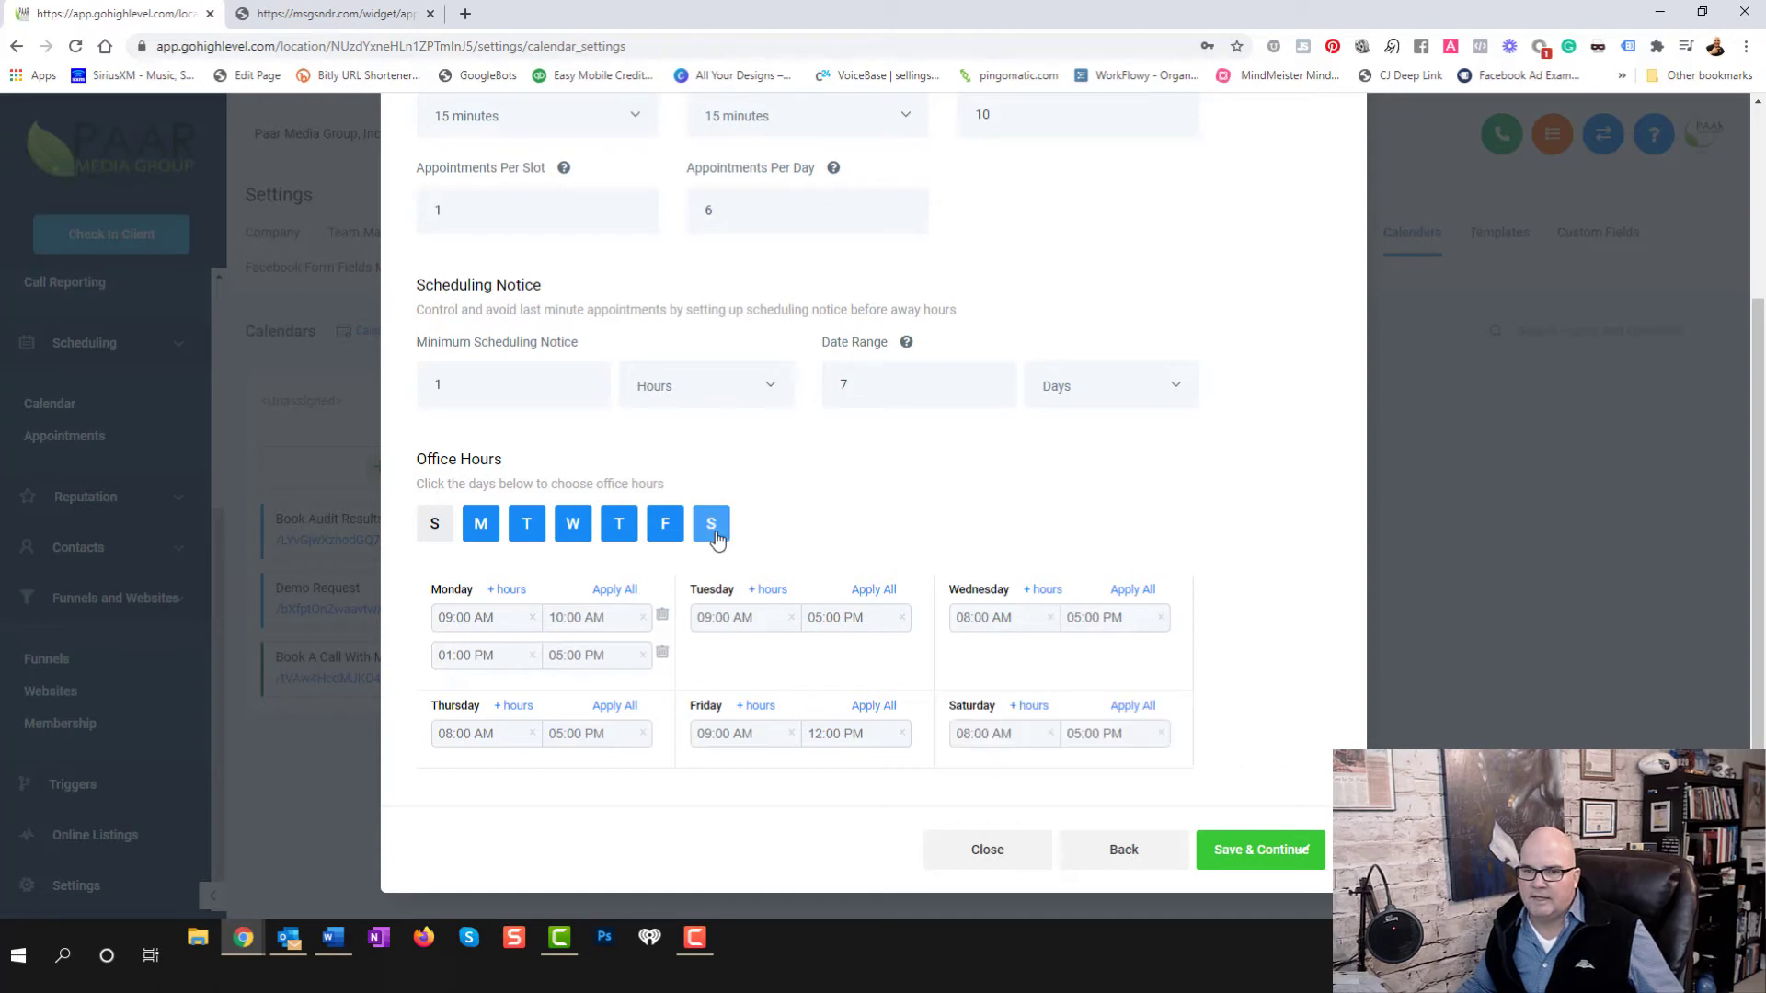
click(716, 537)
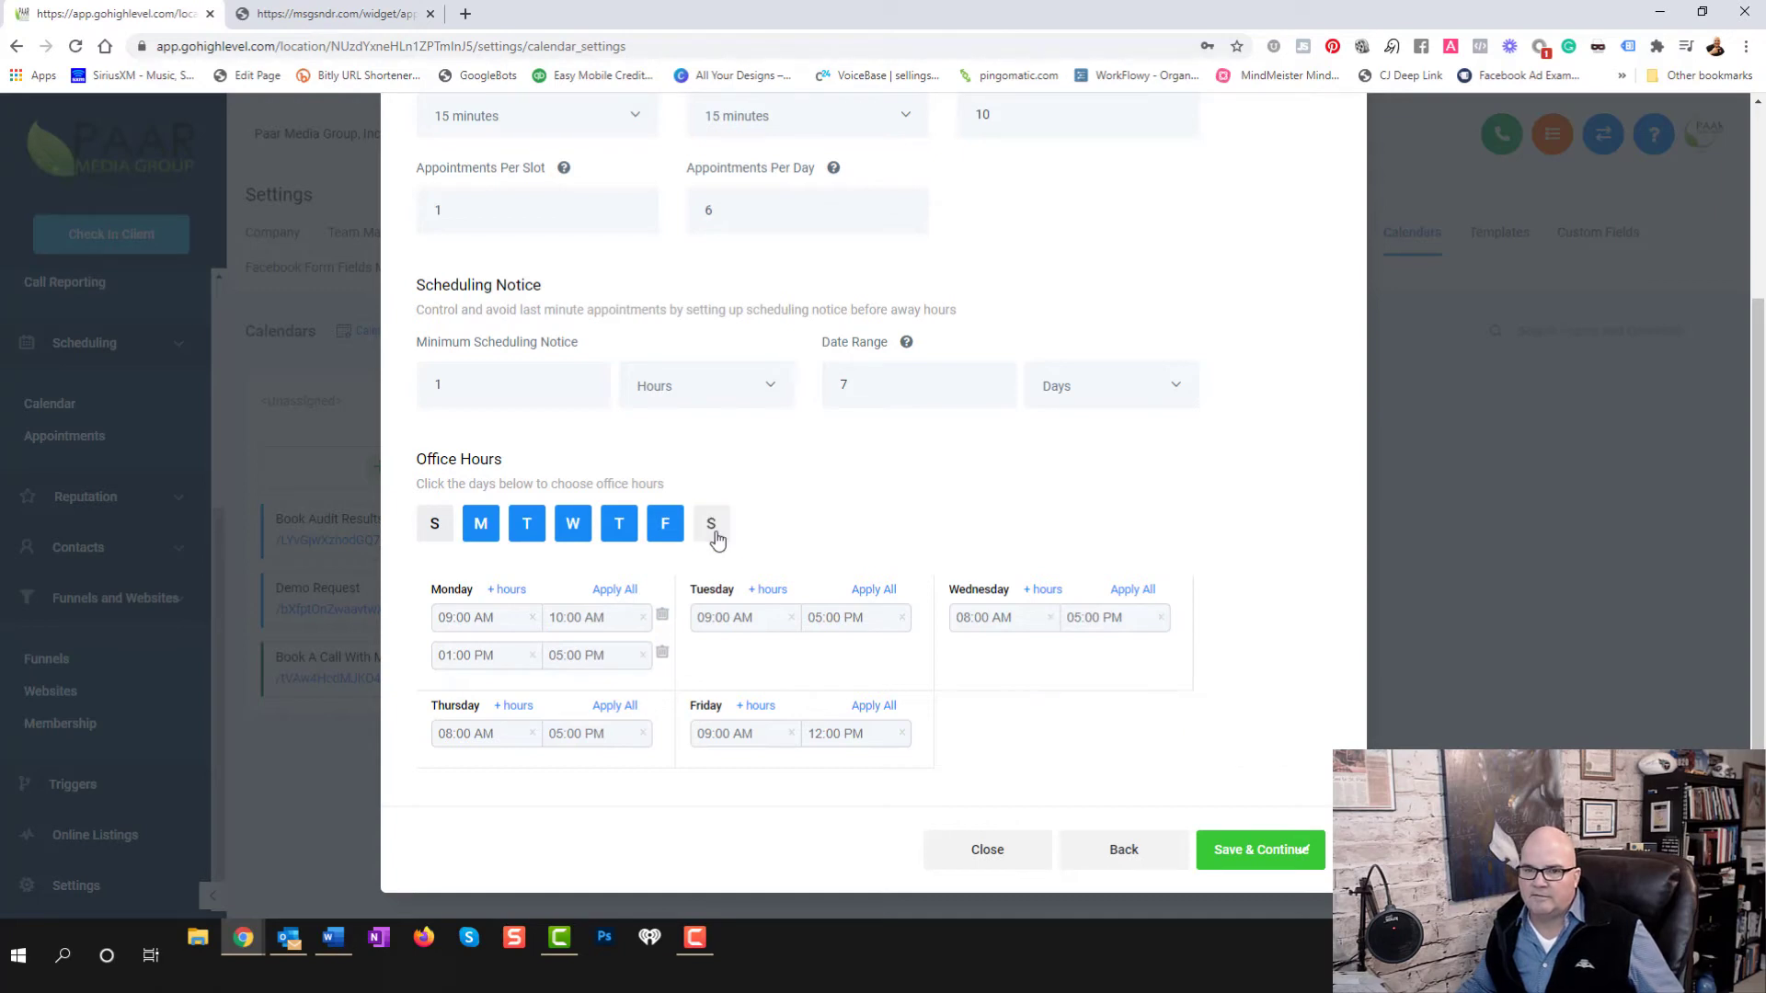
Save the availability, continue to the confirmation settings and enable Use Sticky Contact
click(1266, 857)
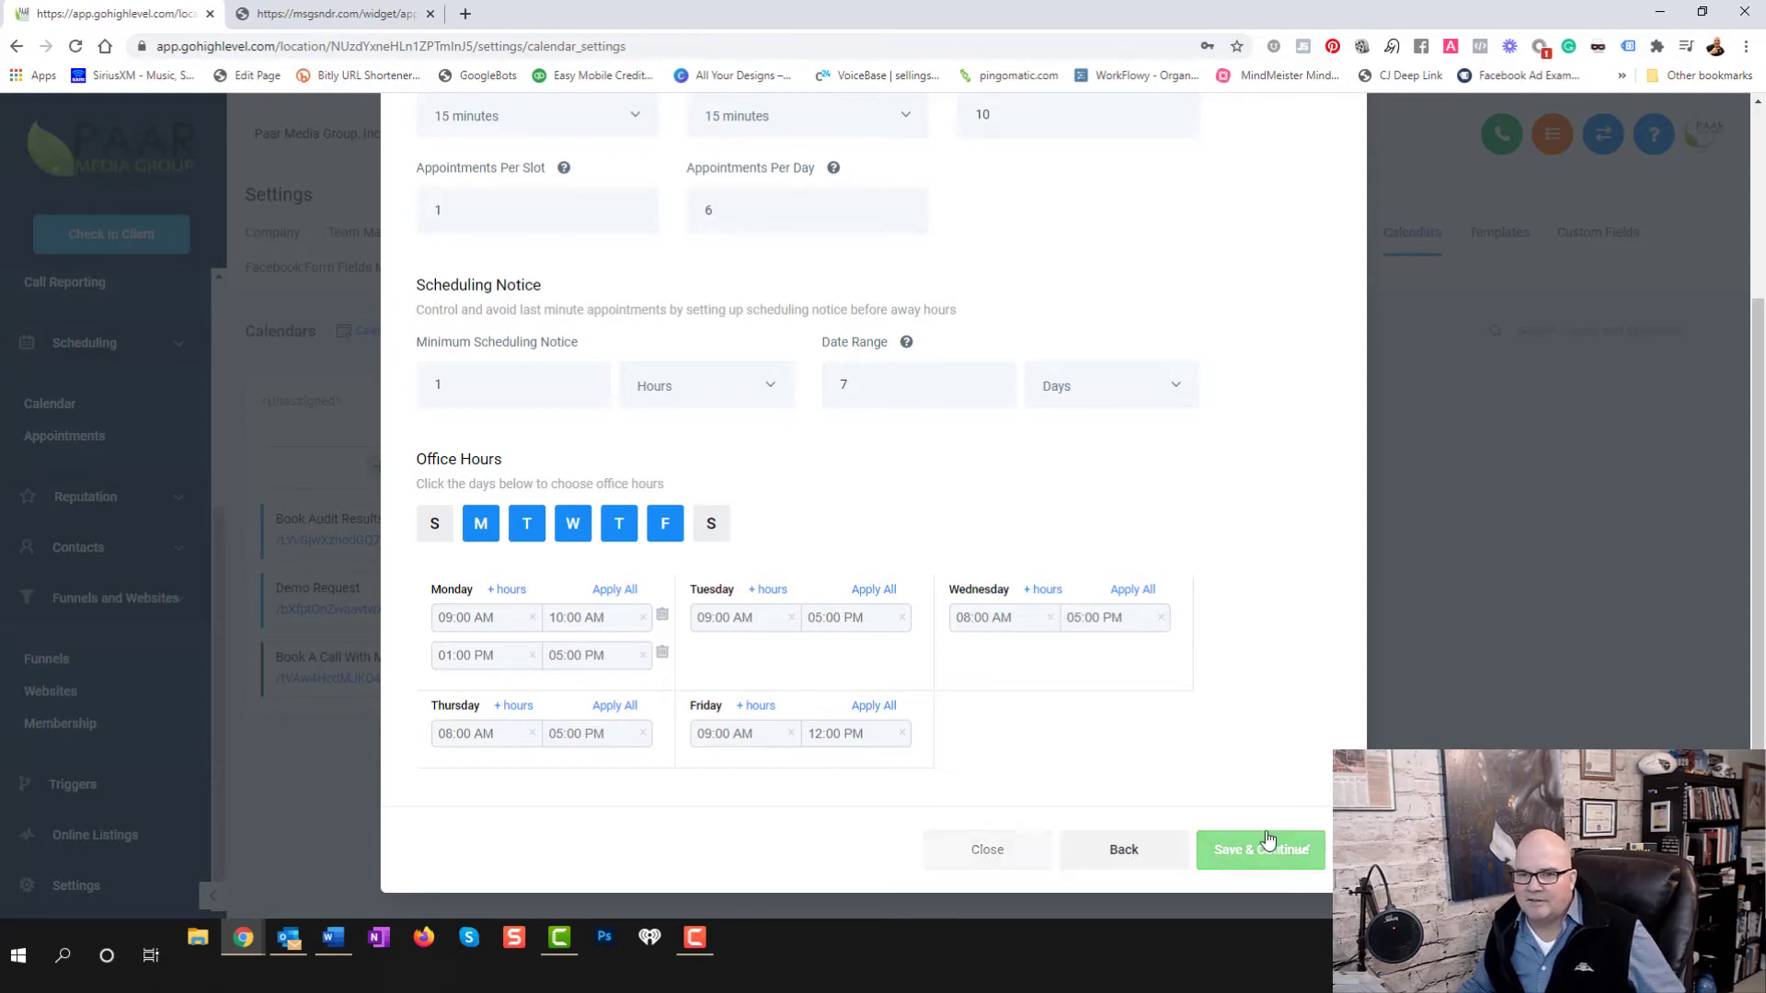
scroll(814, 464, up, 3)
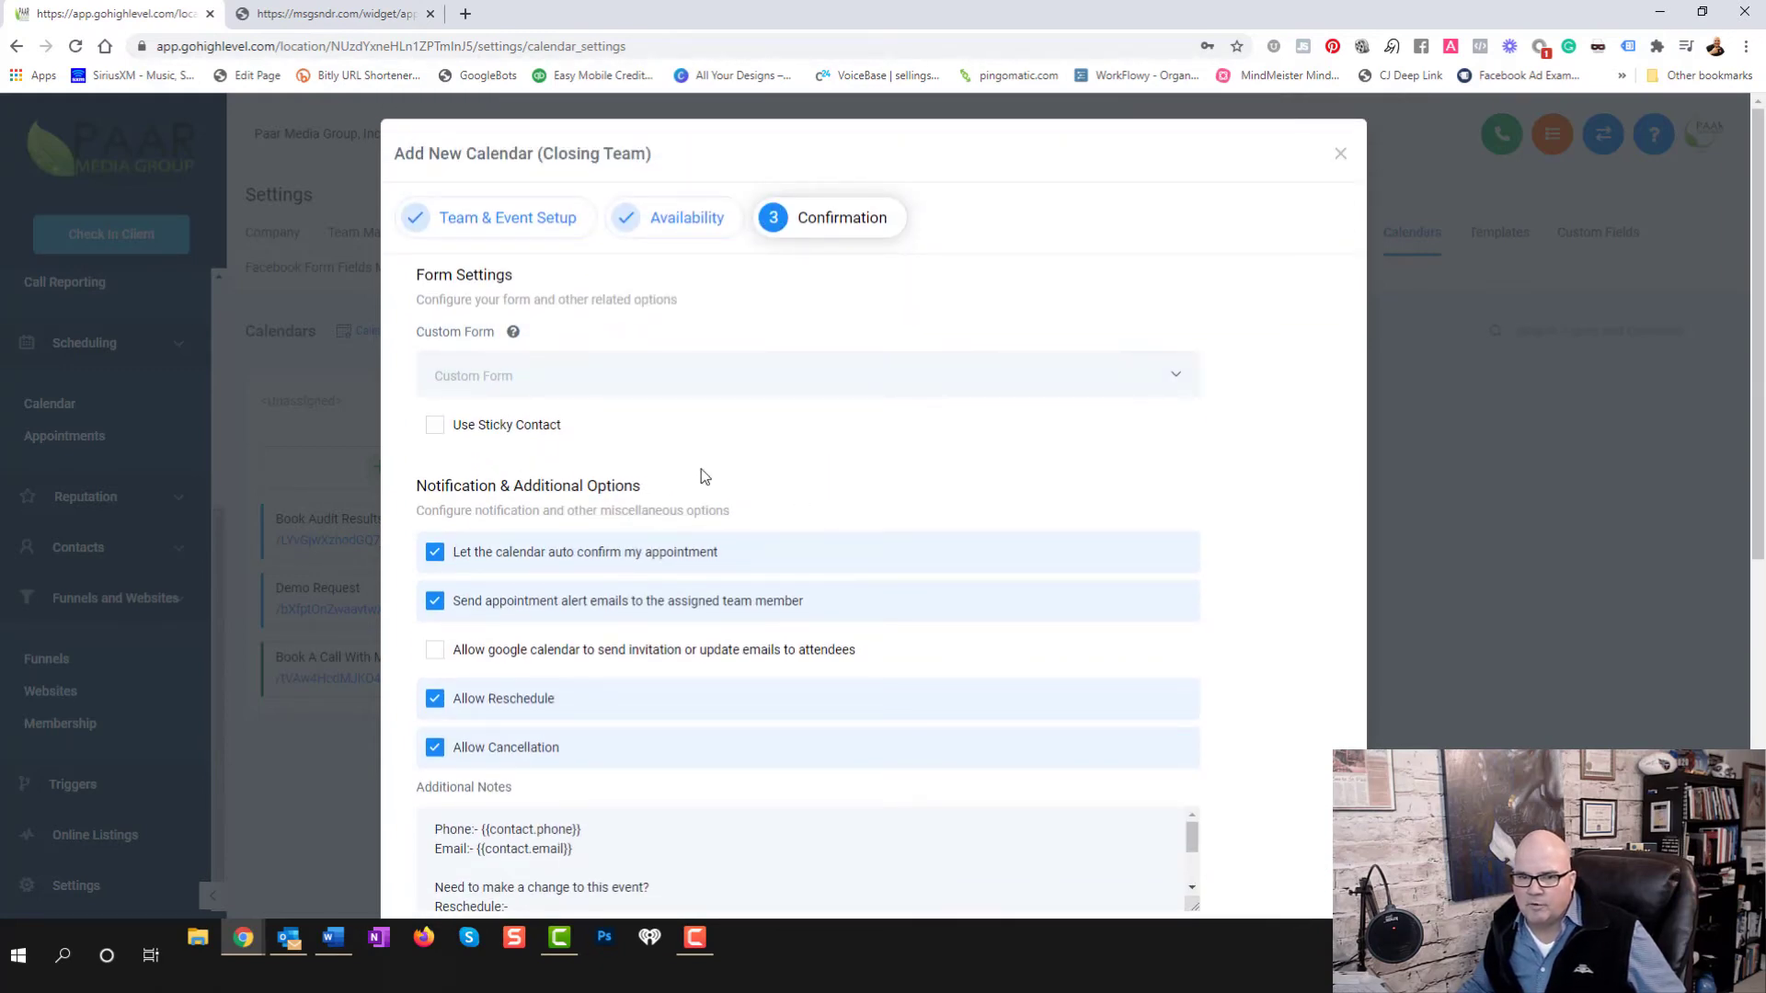
click(505, 375)
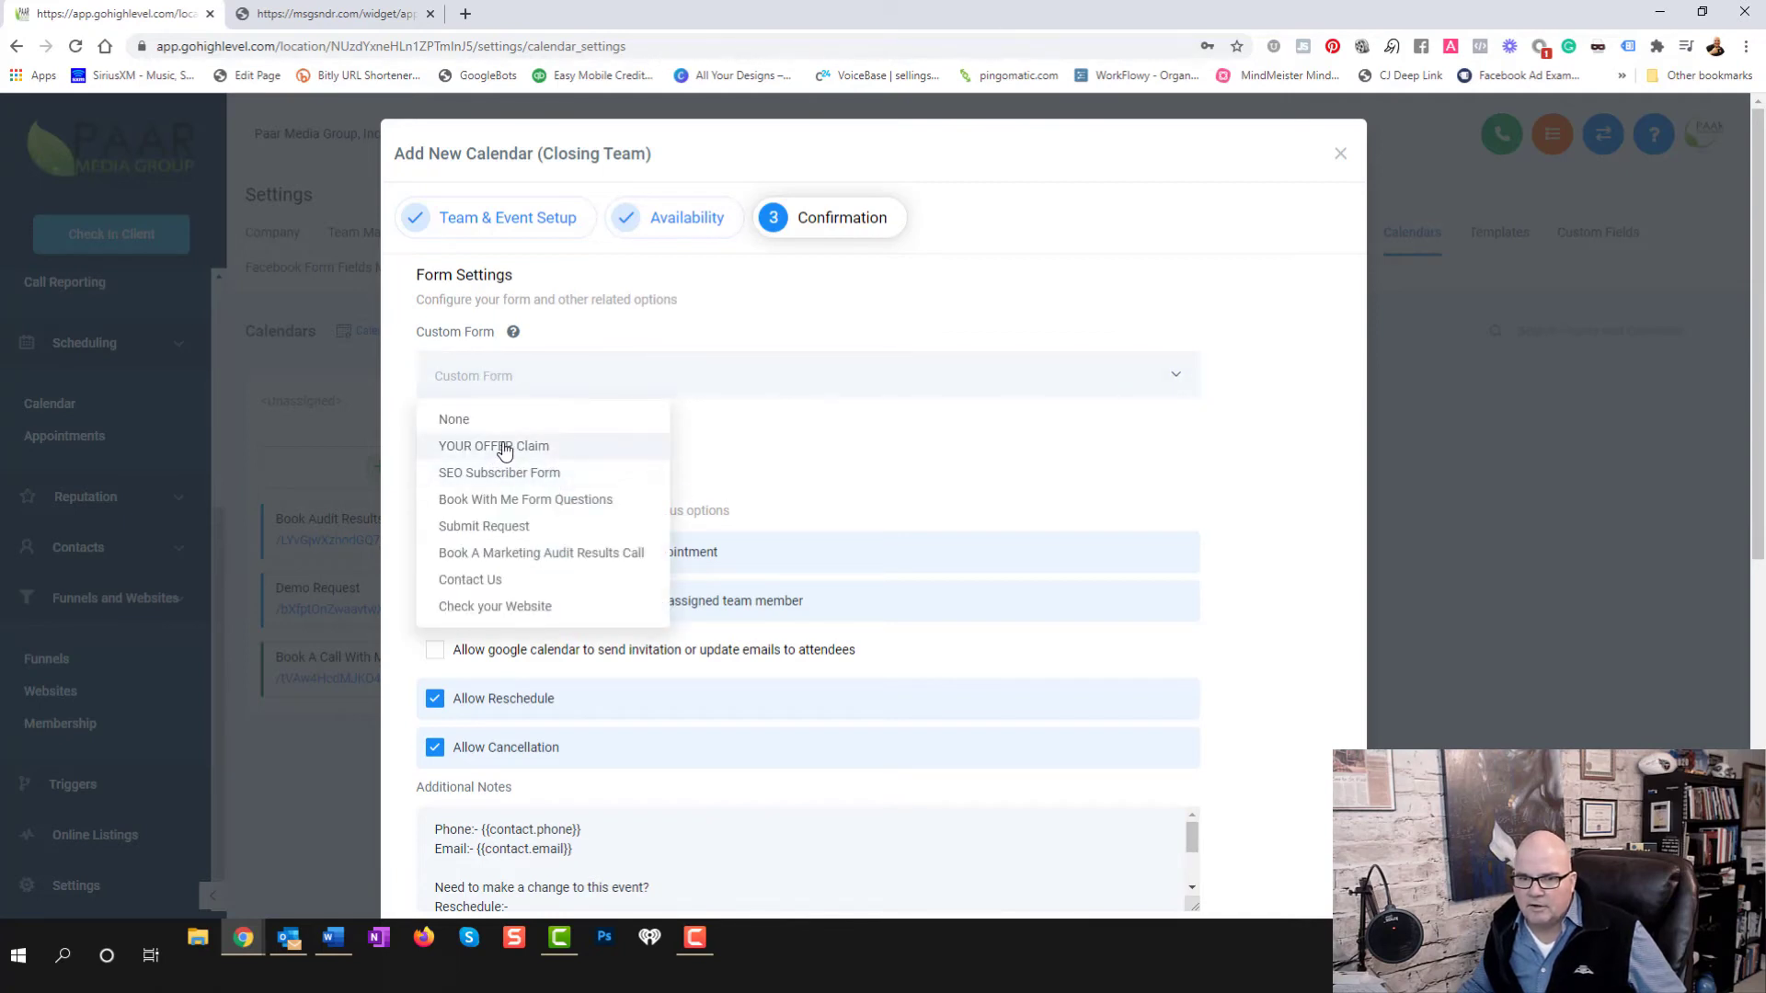
click(780, 431)
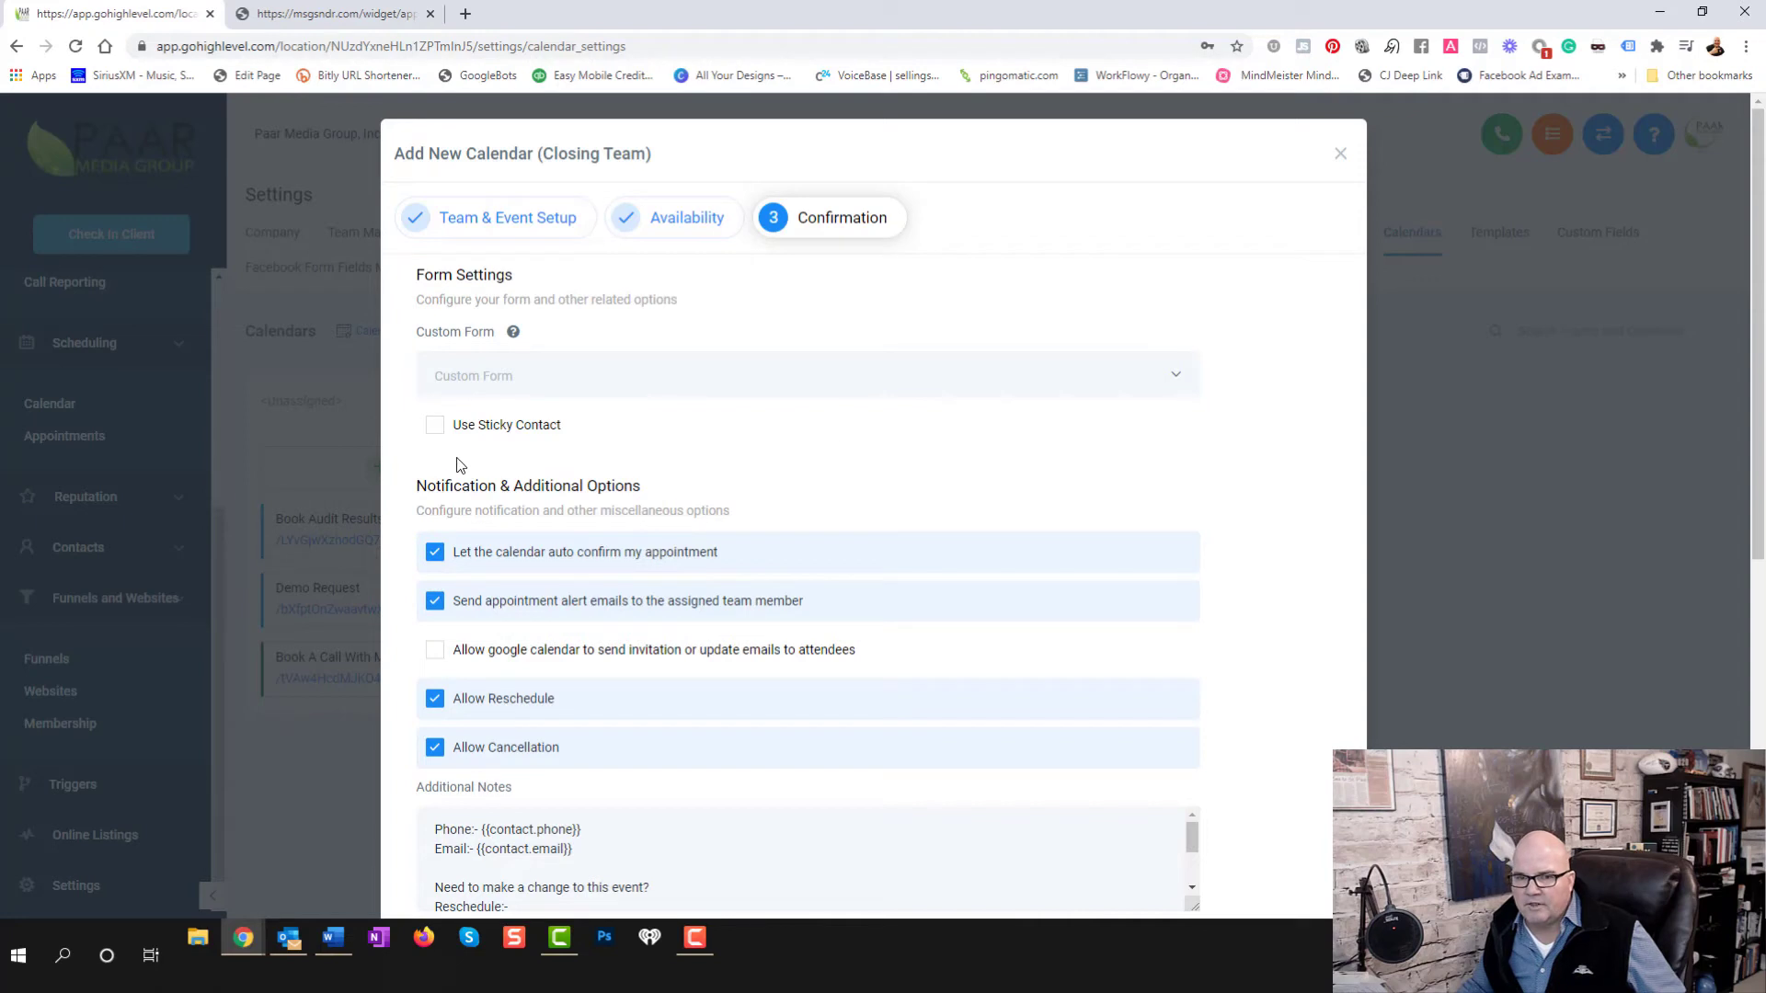
click(439, 430)
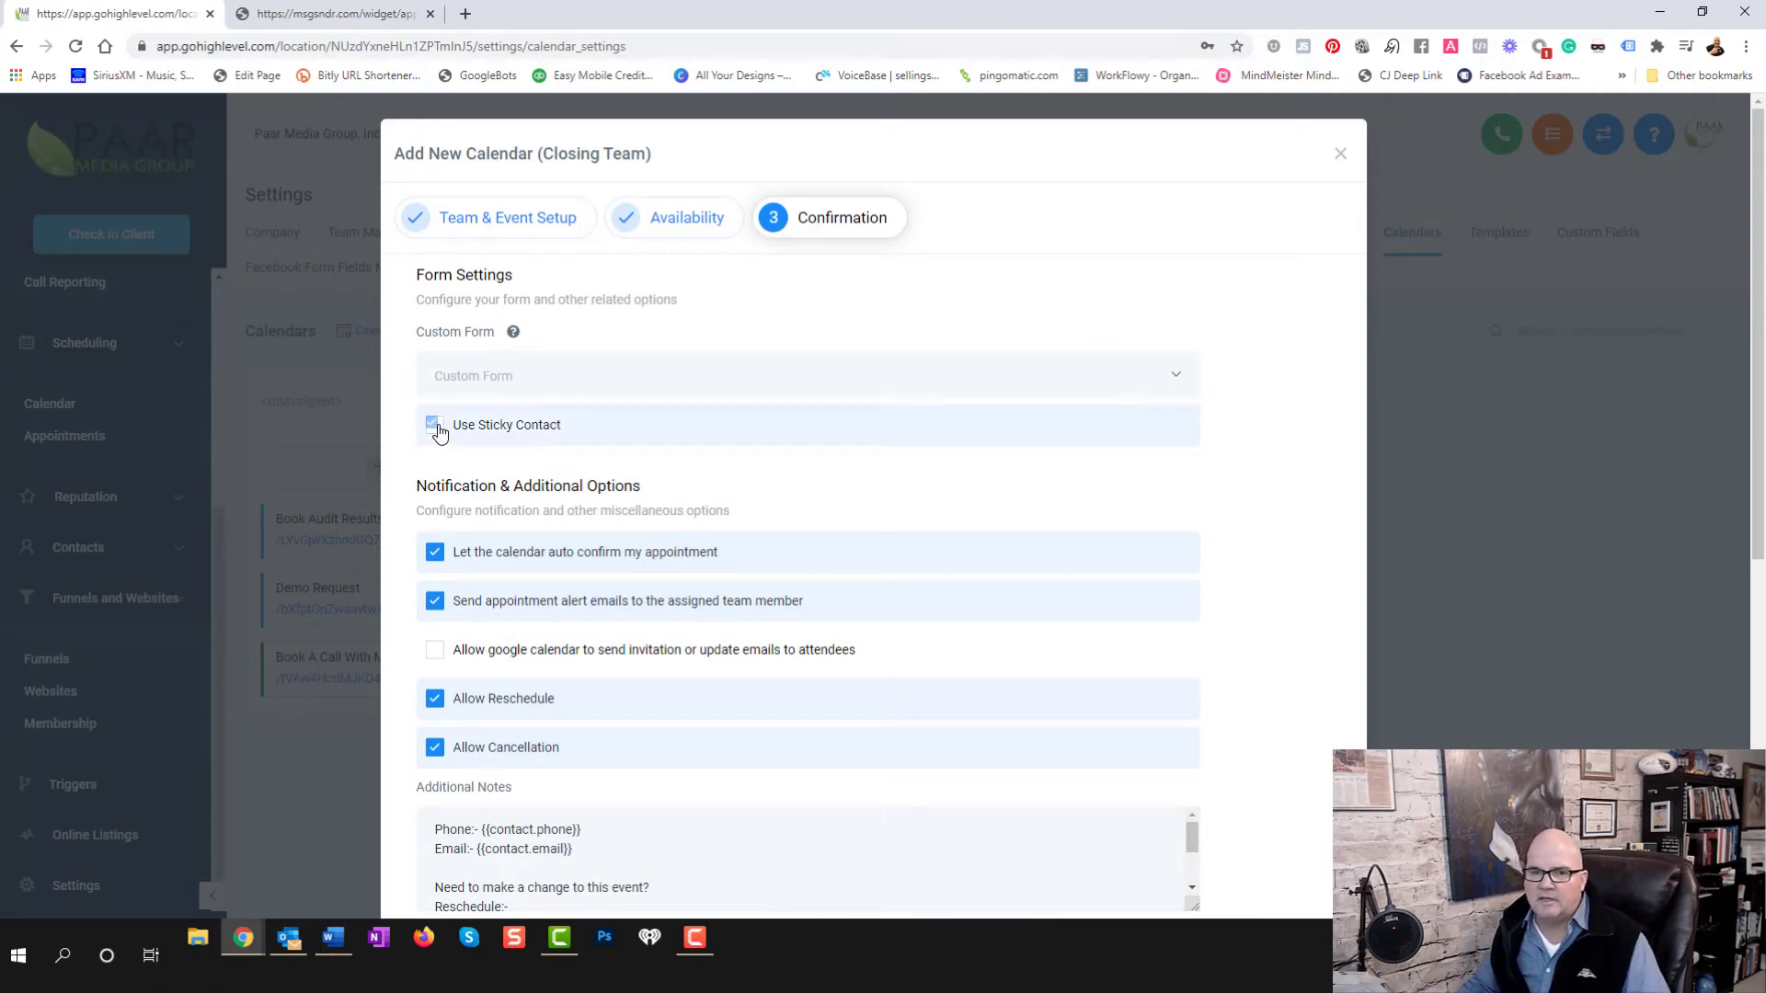
Choose Book A Marketing Audit Results Call as the calendar's custom form
click(526, 384)
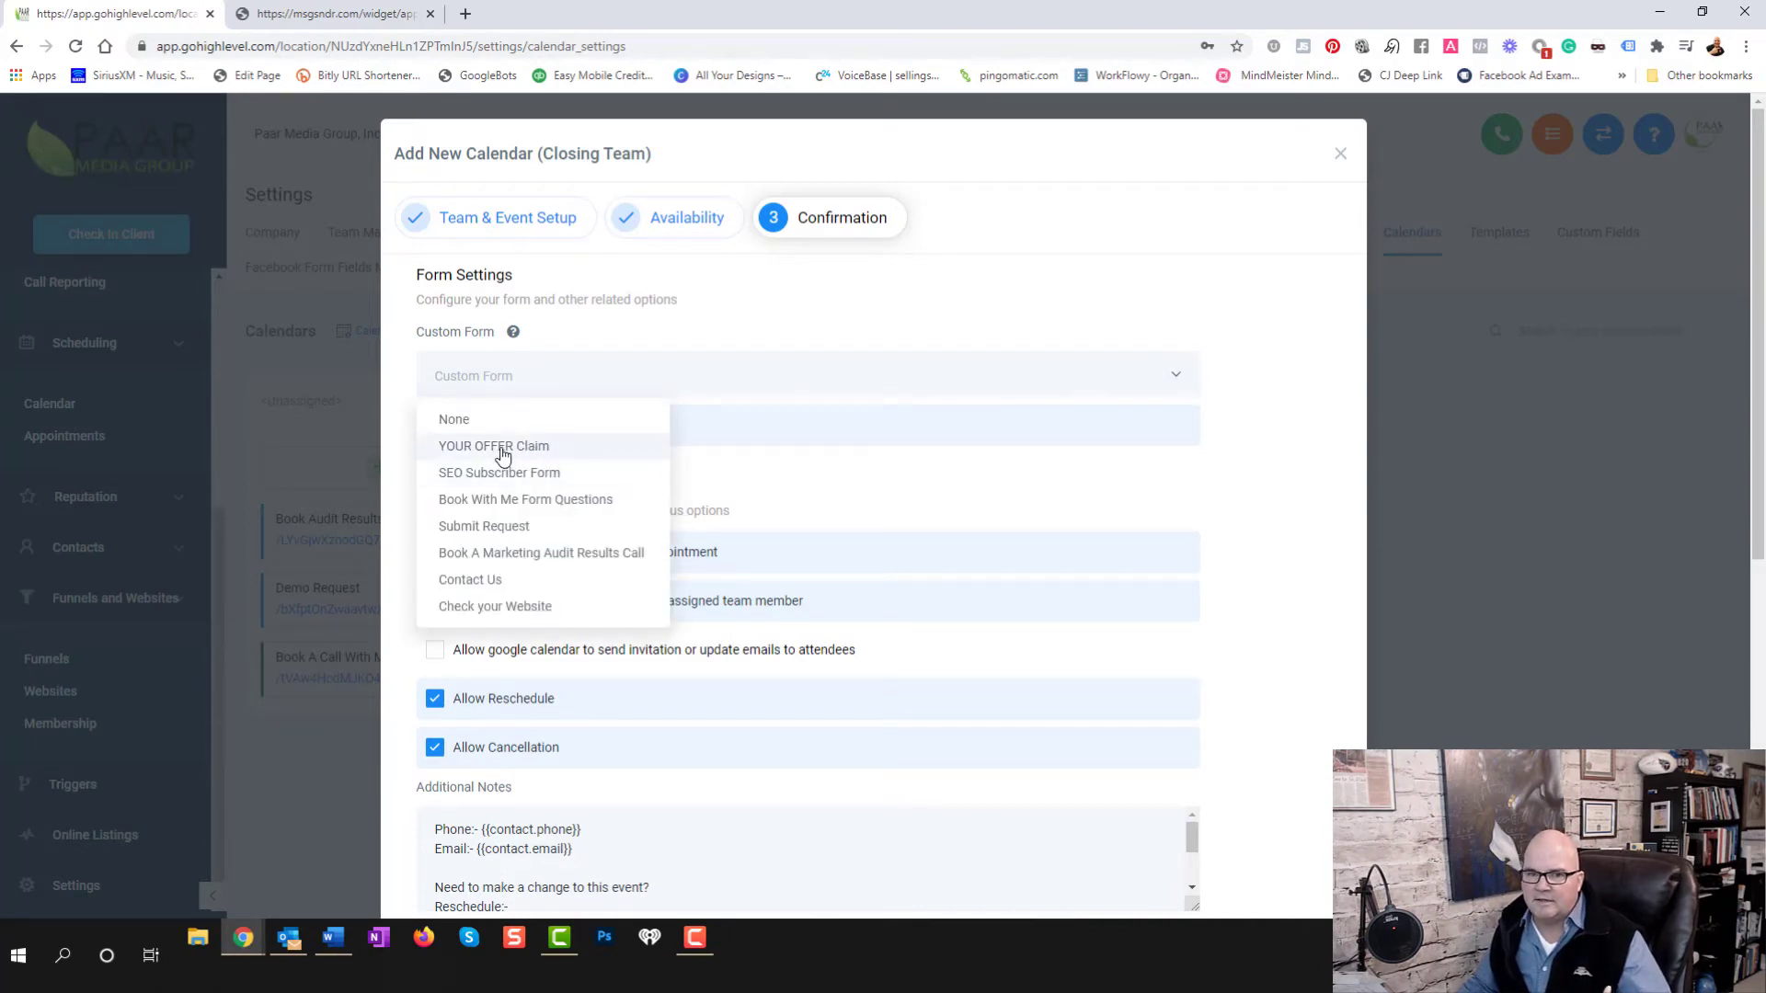
click(563, 556)
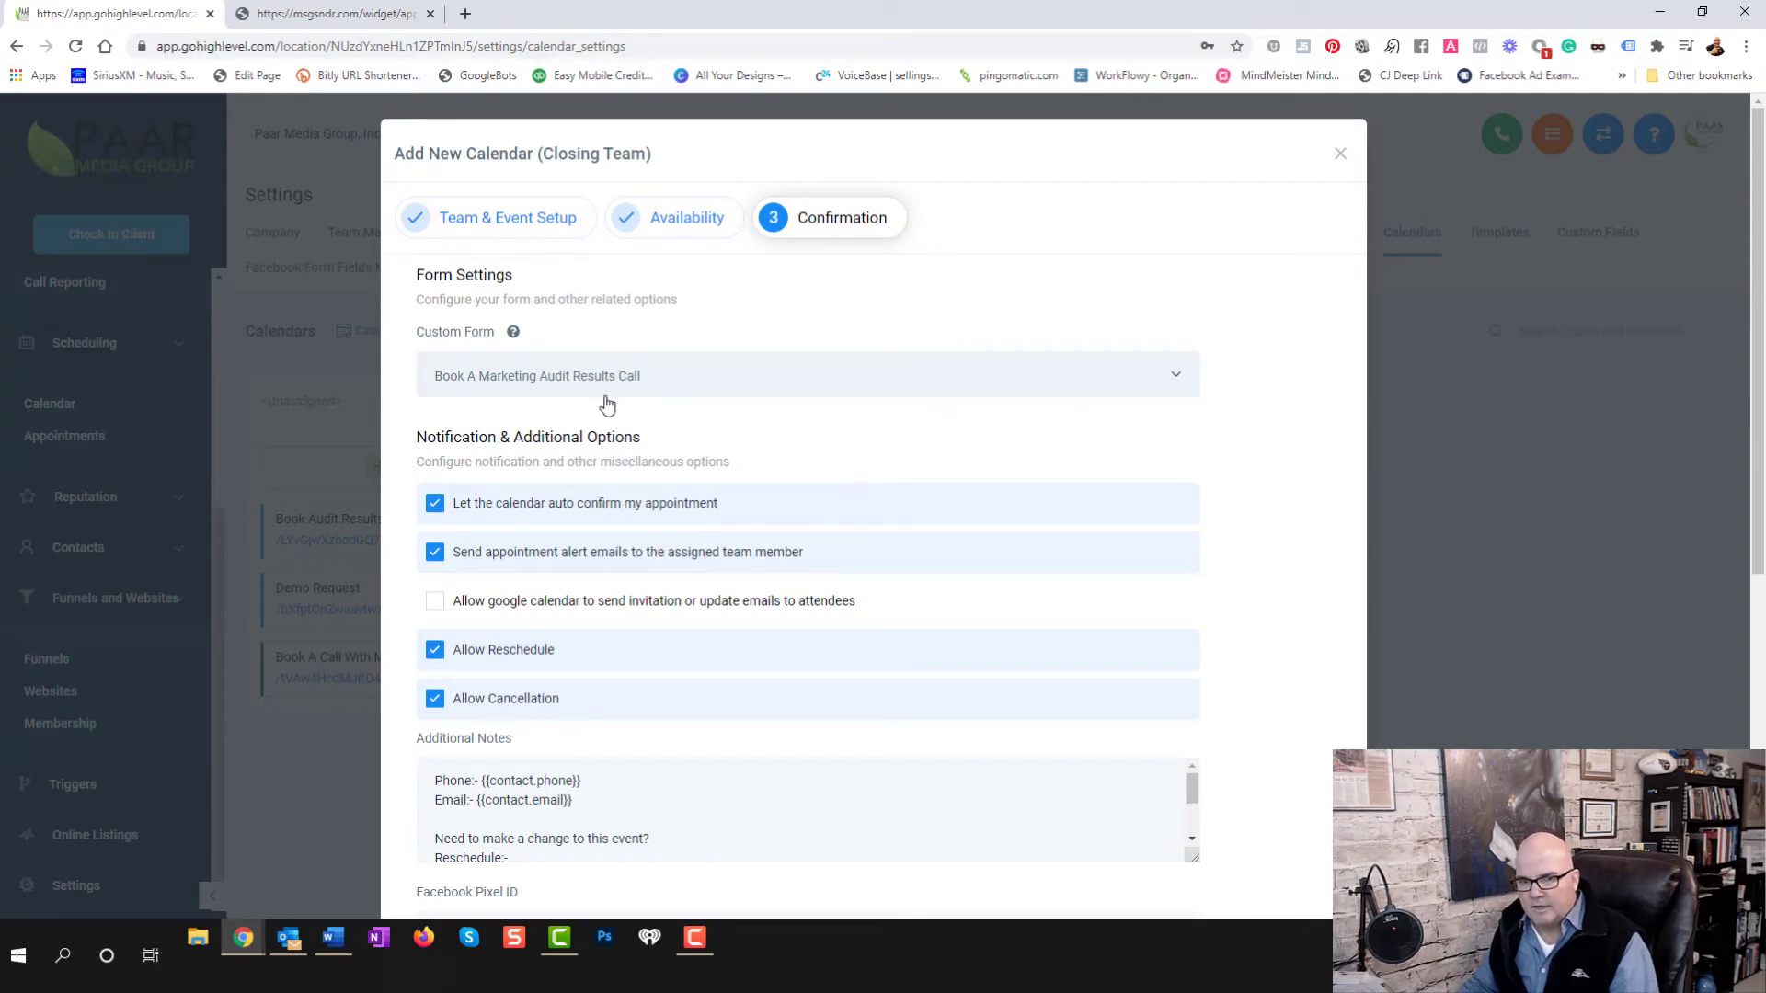
mouse_move(514, 339)
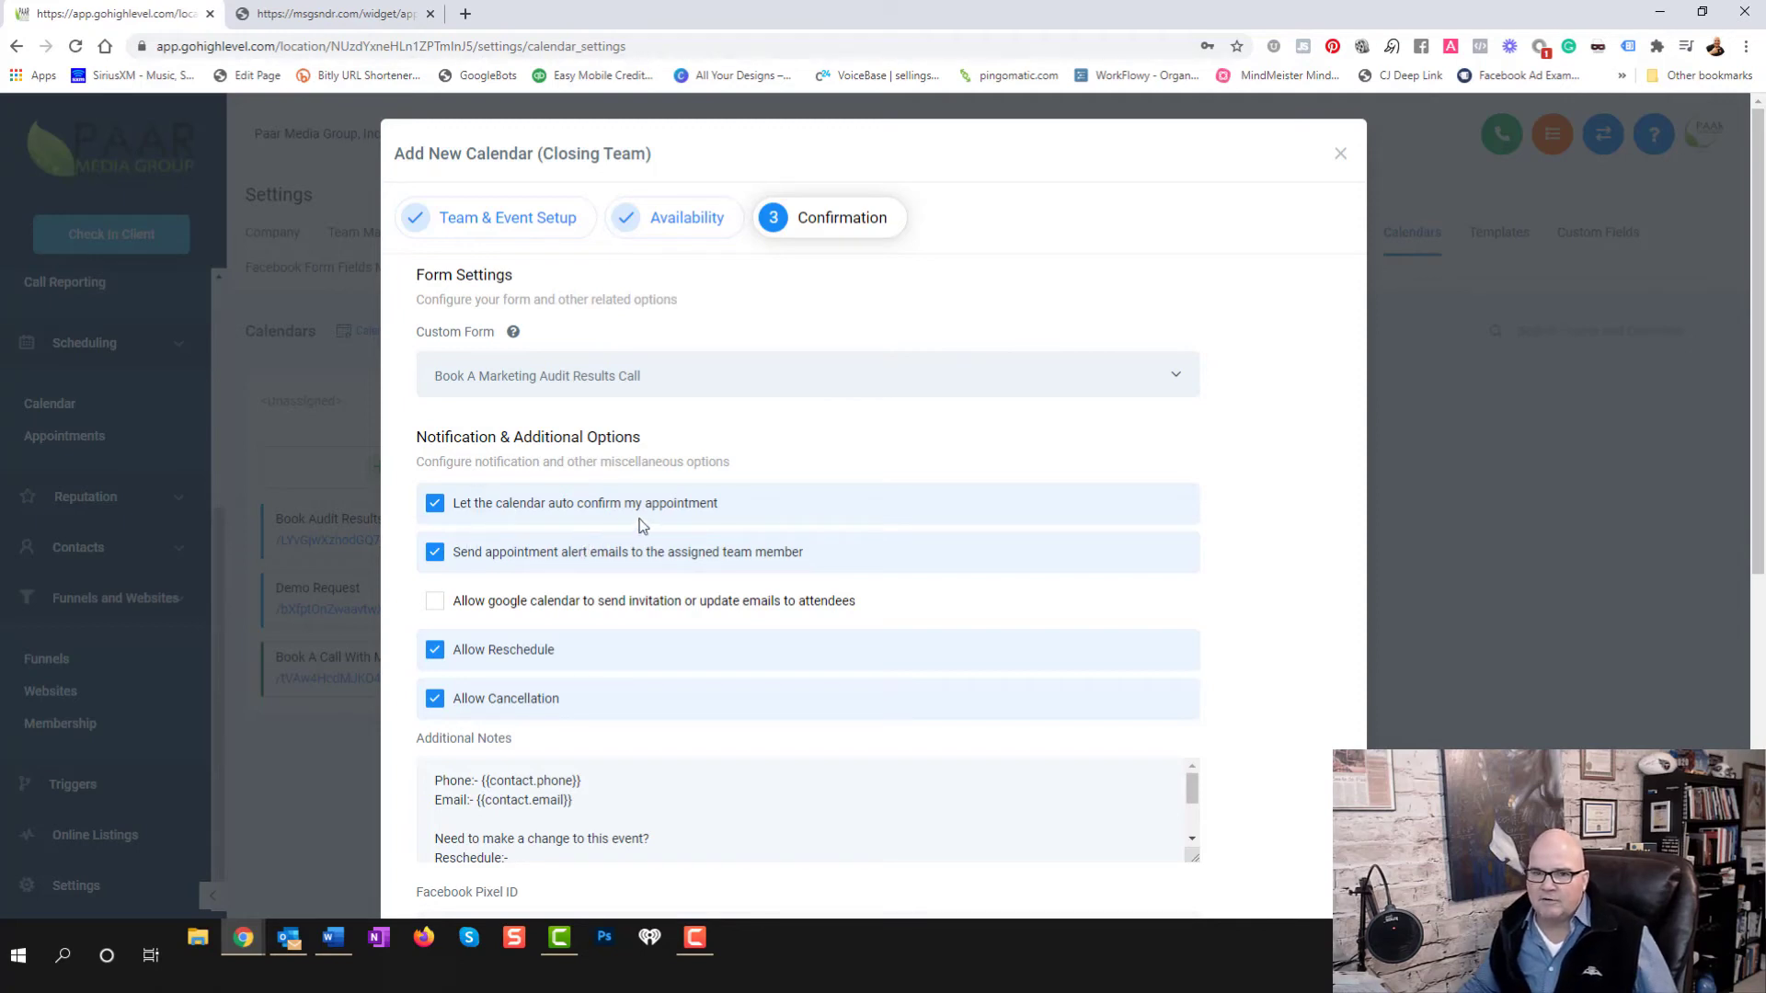
Try turning off automatic appointment confirmation and switch it back on
click(438, 507)
click(437, 509)
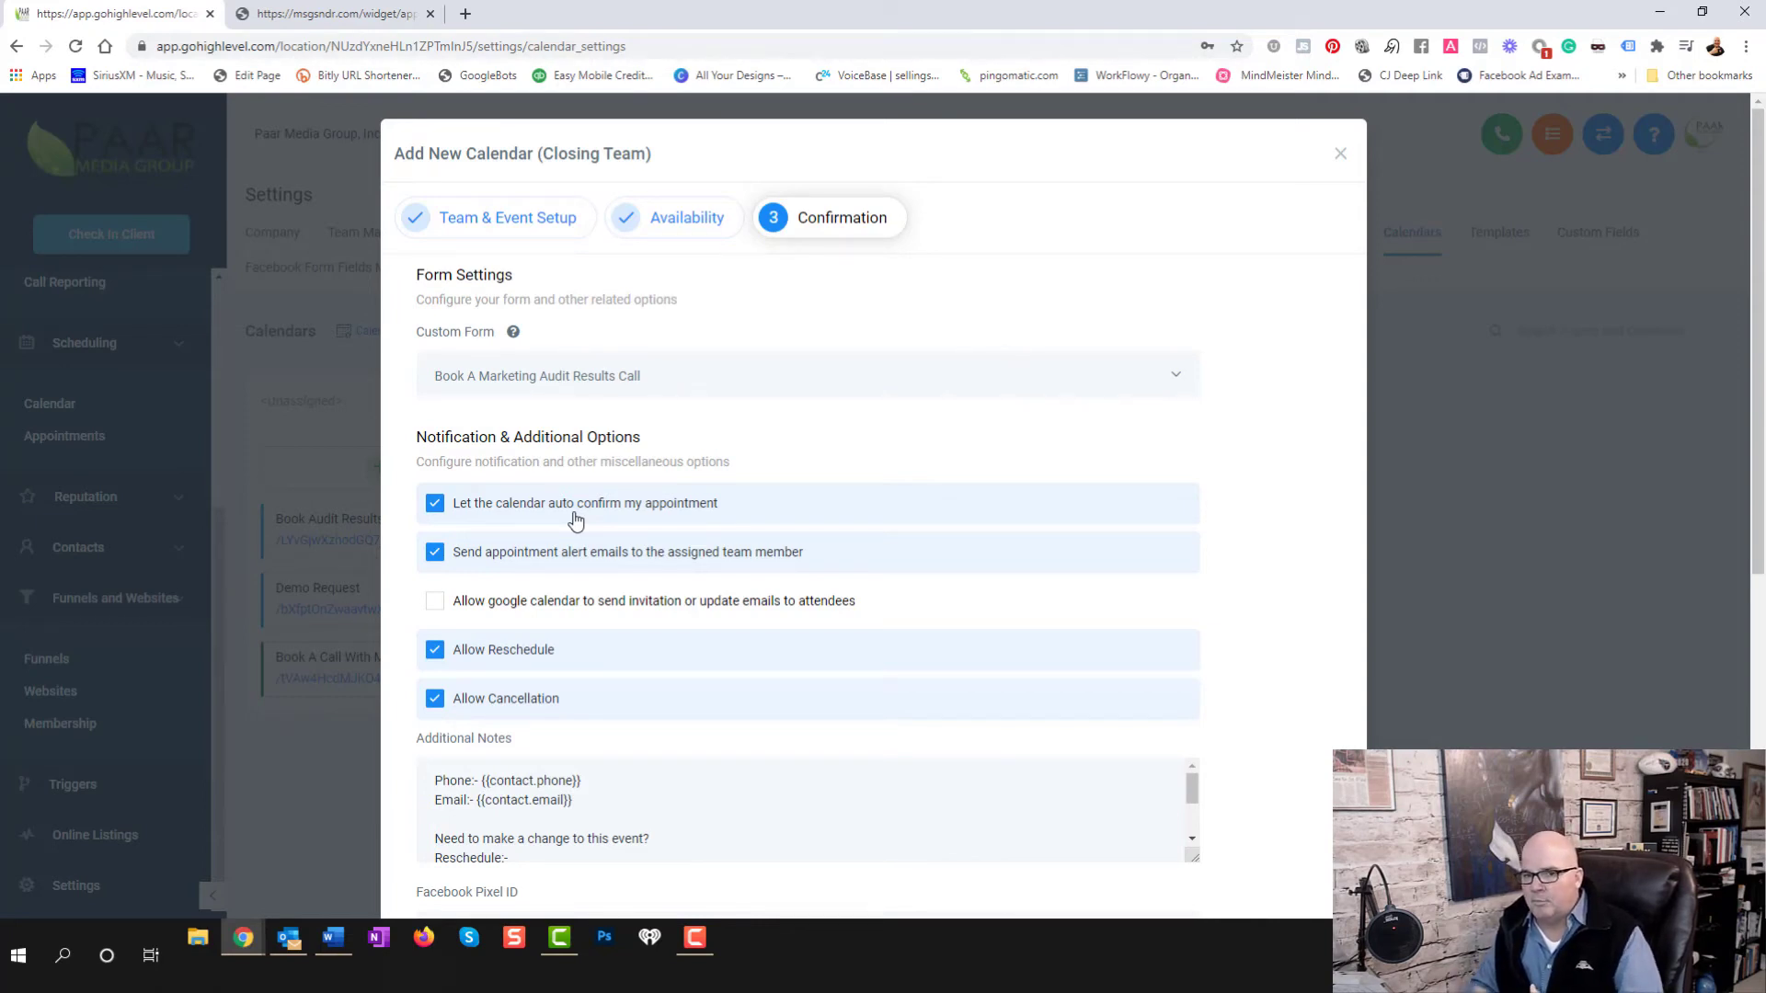
click(435, 505)
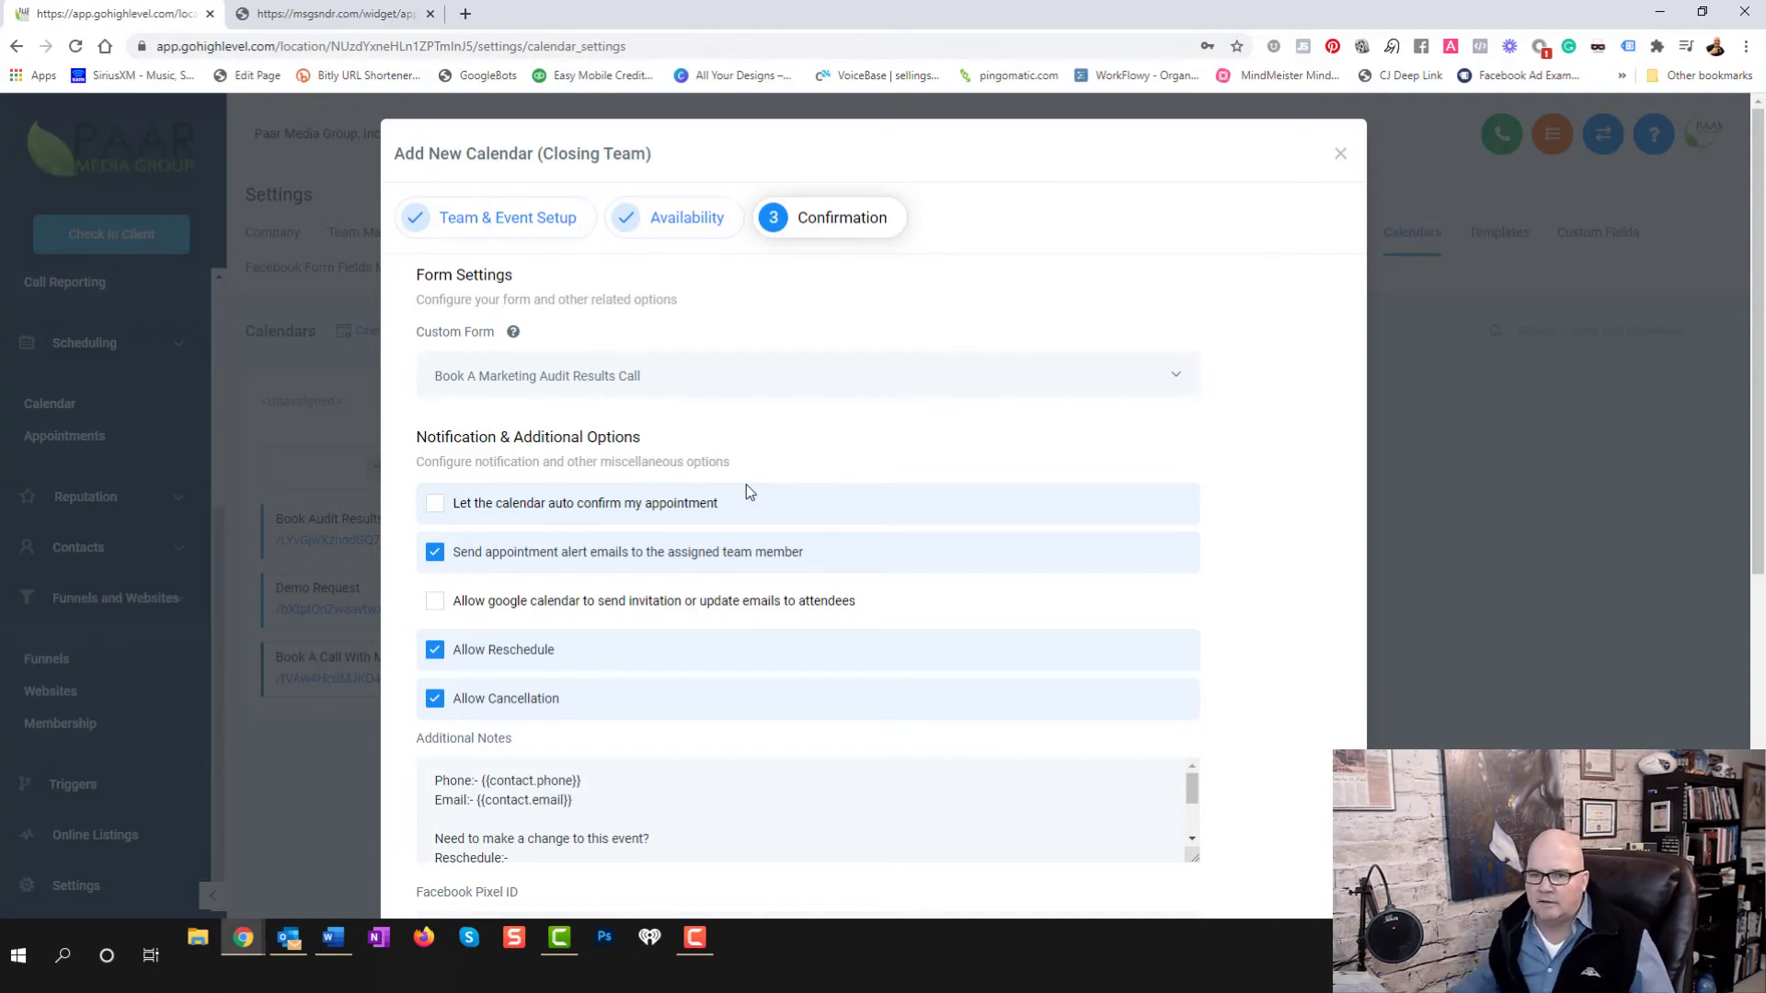
click(435, 512)
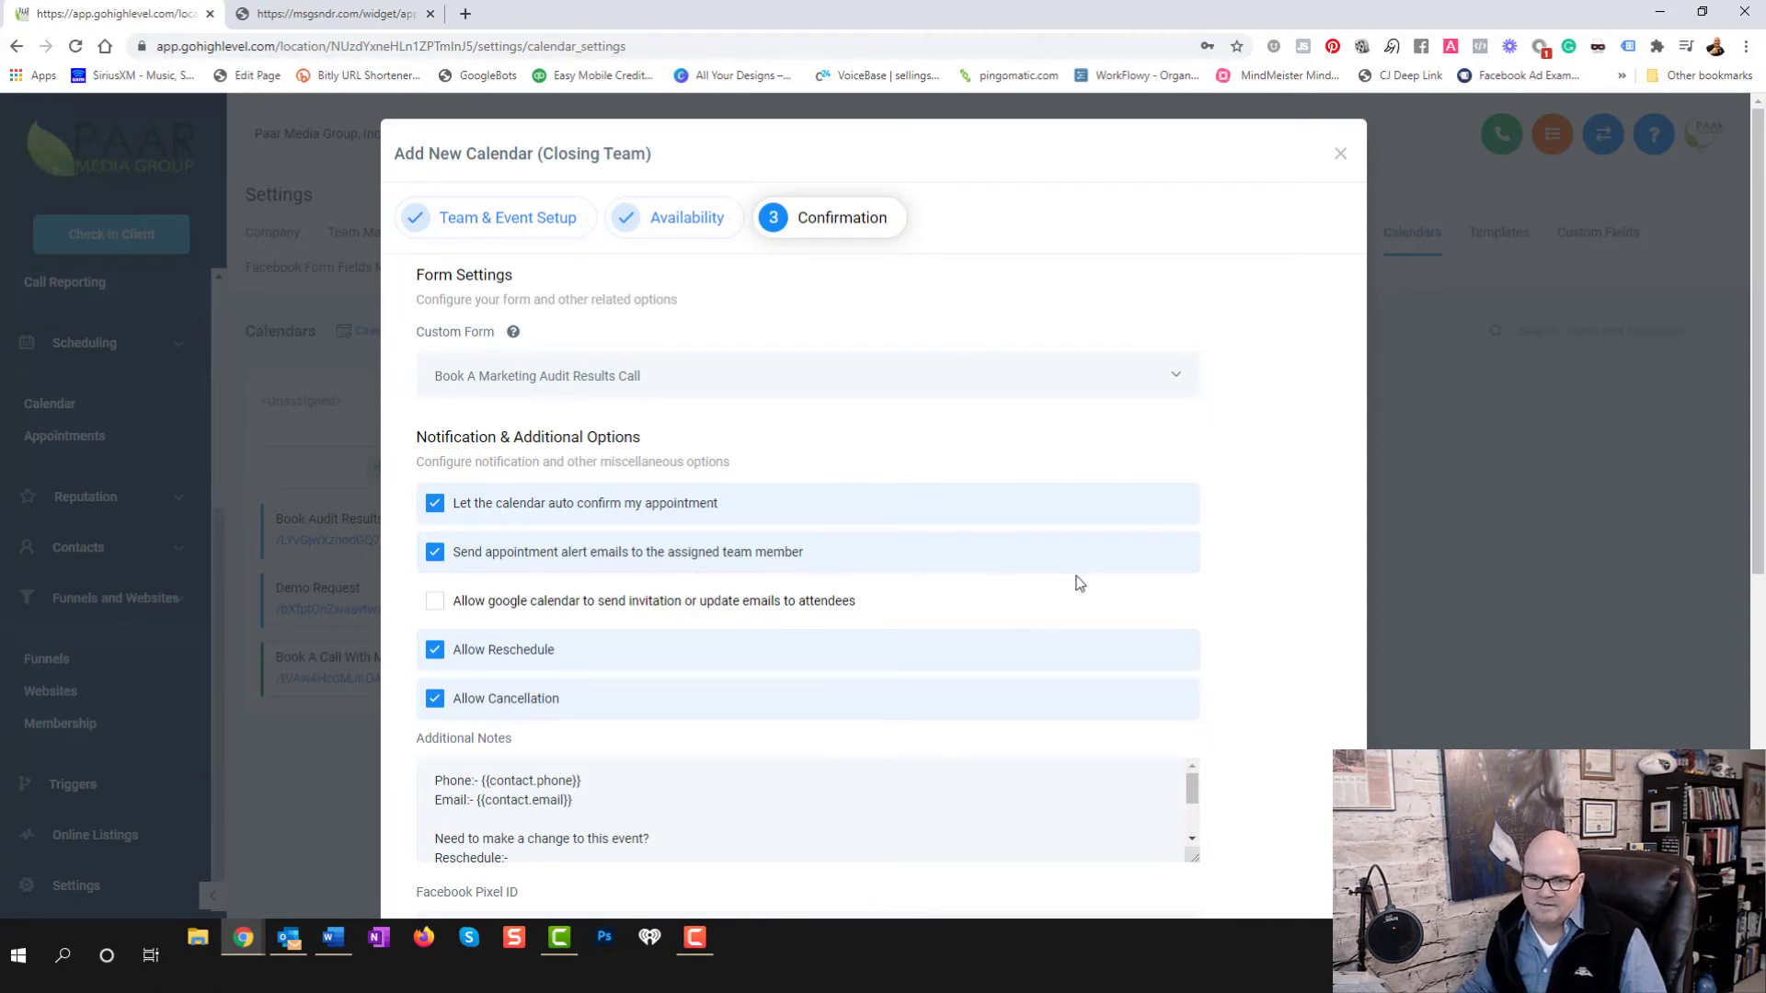
Try turning off appointment alert emails to the assigned team member and re-enable them
click(435, 557)
click(437, 558)
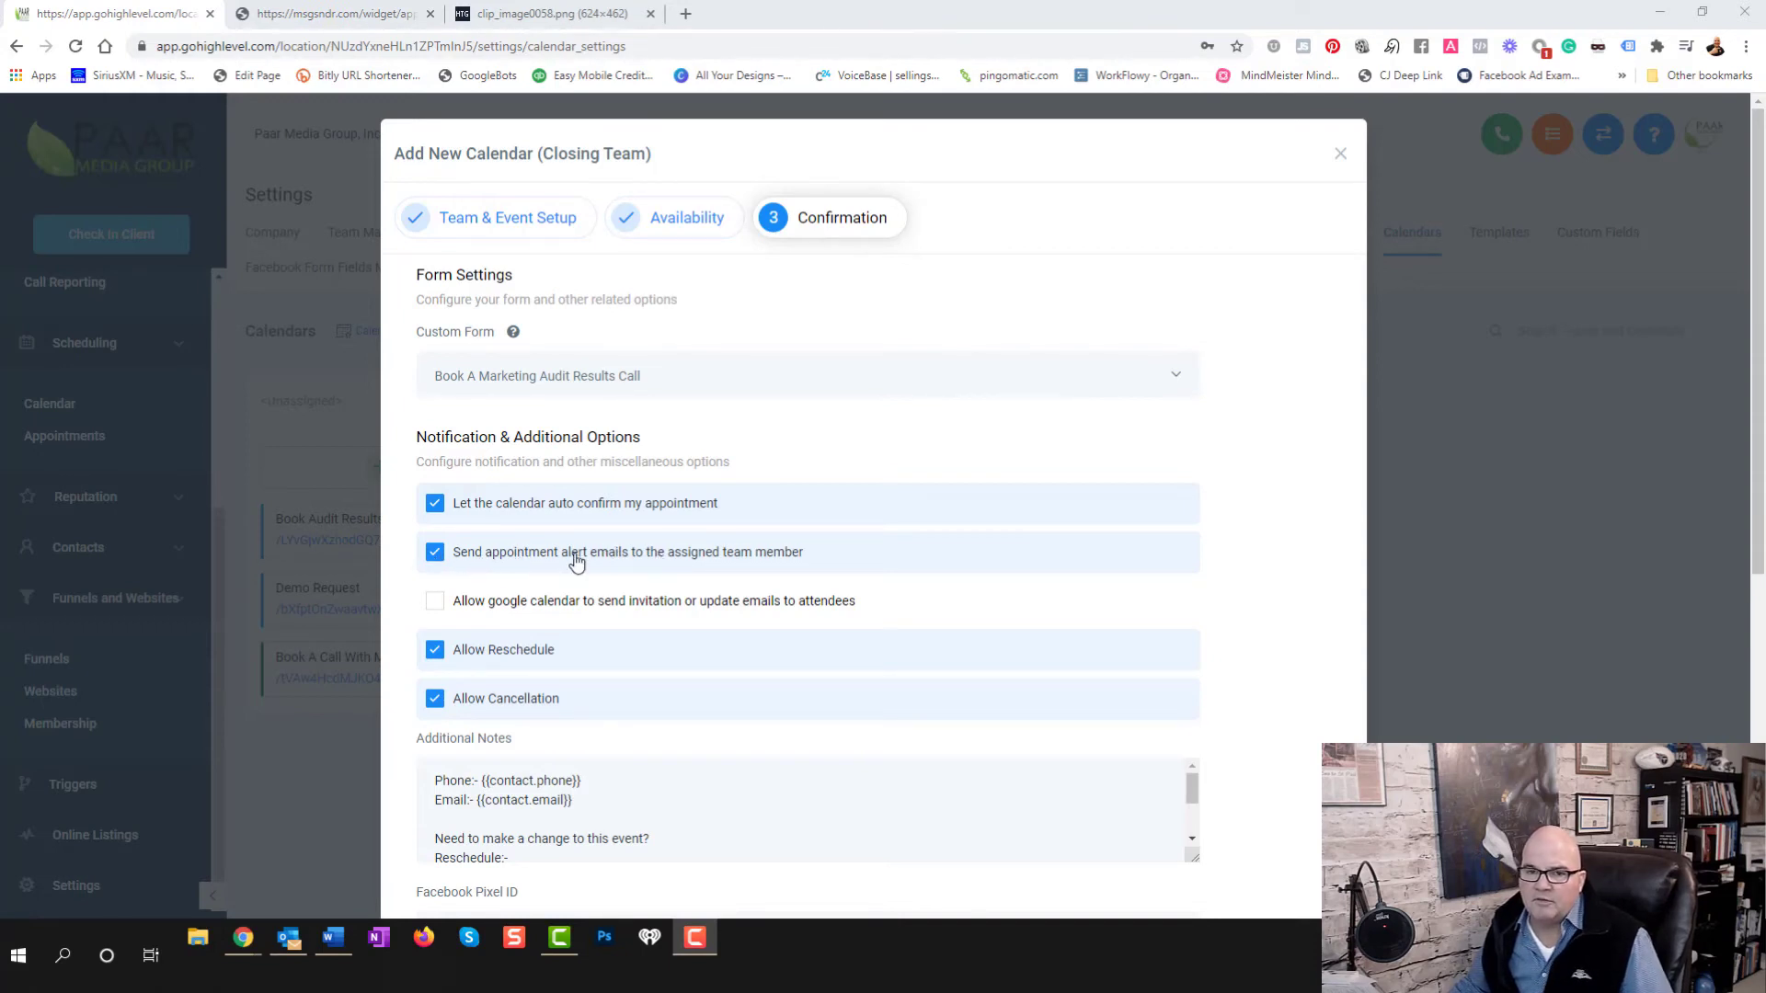
click(436, 554)
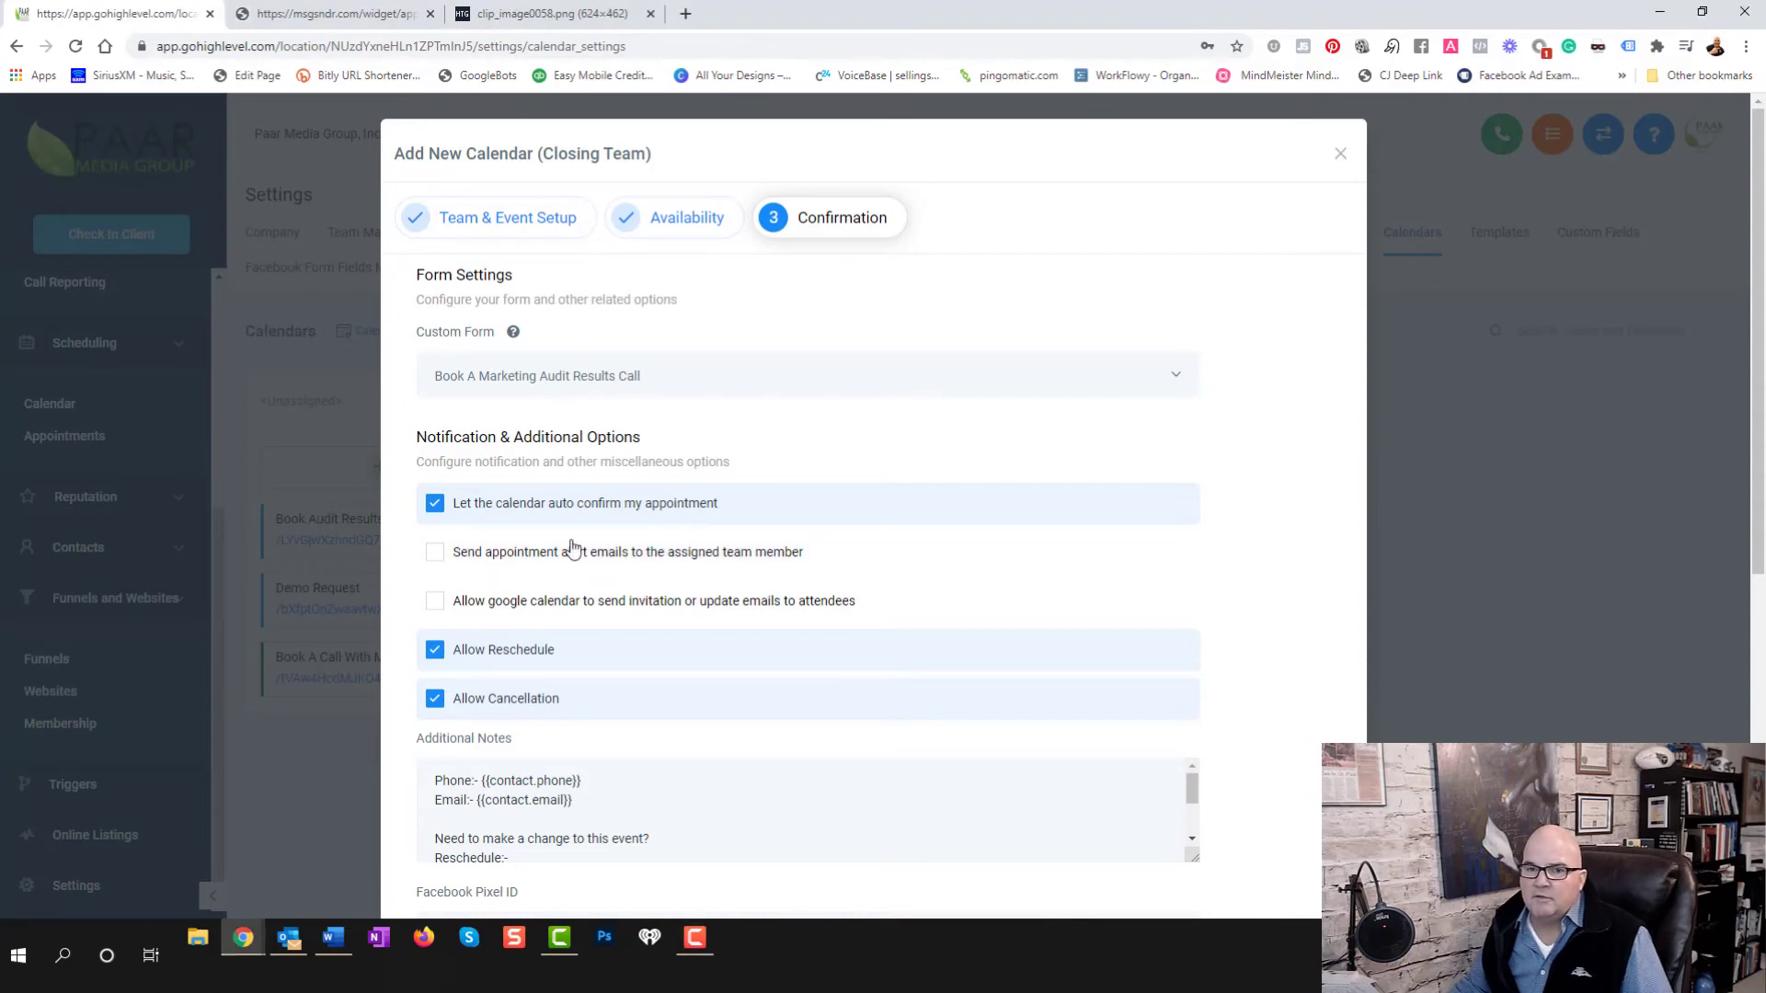
click(436, 554)
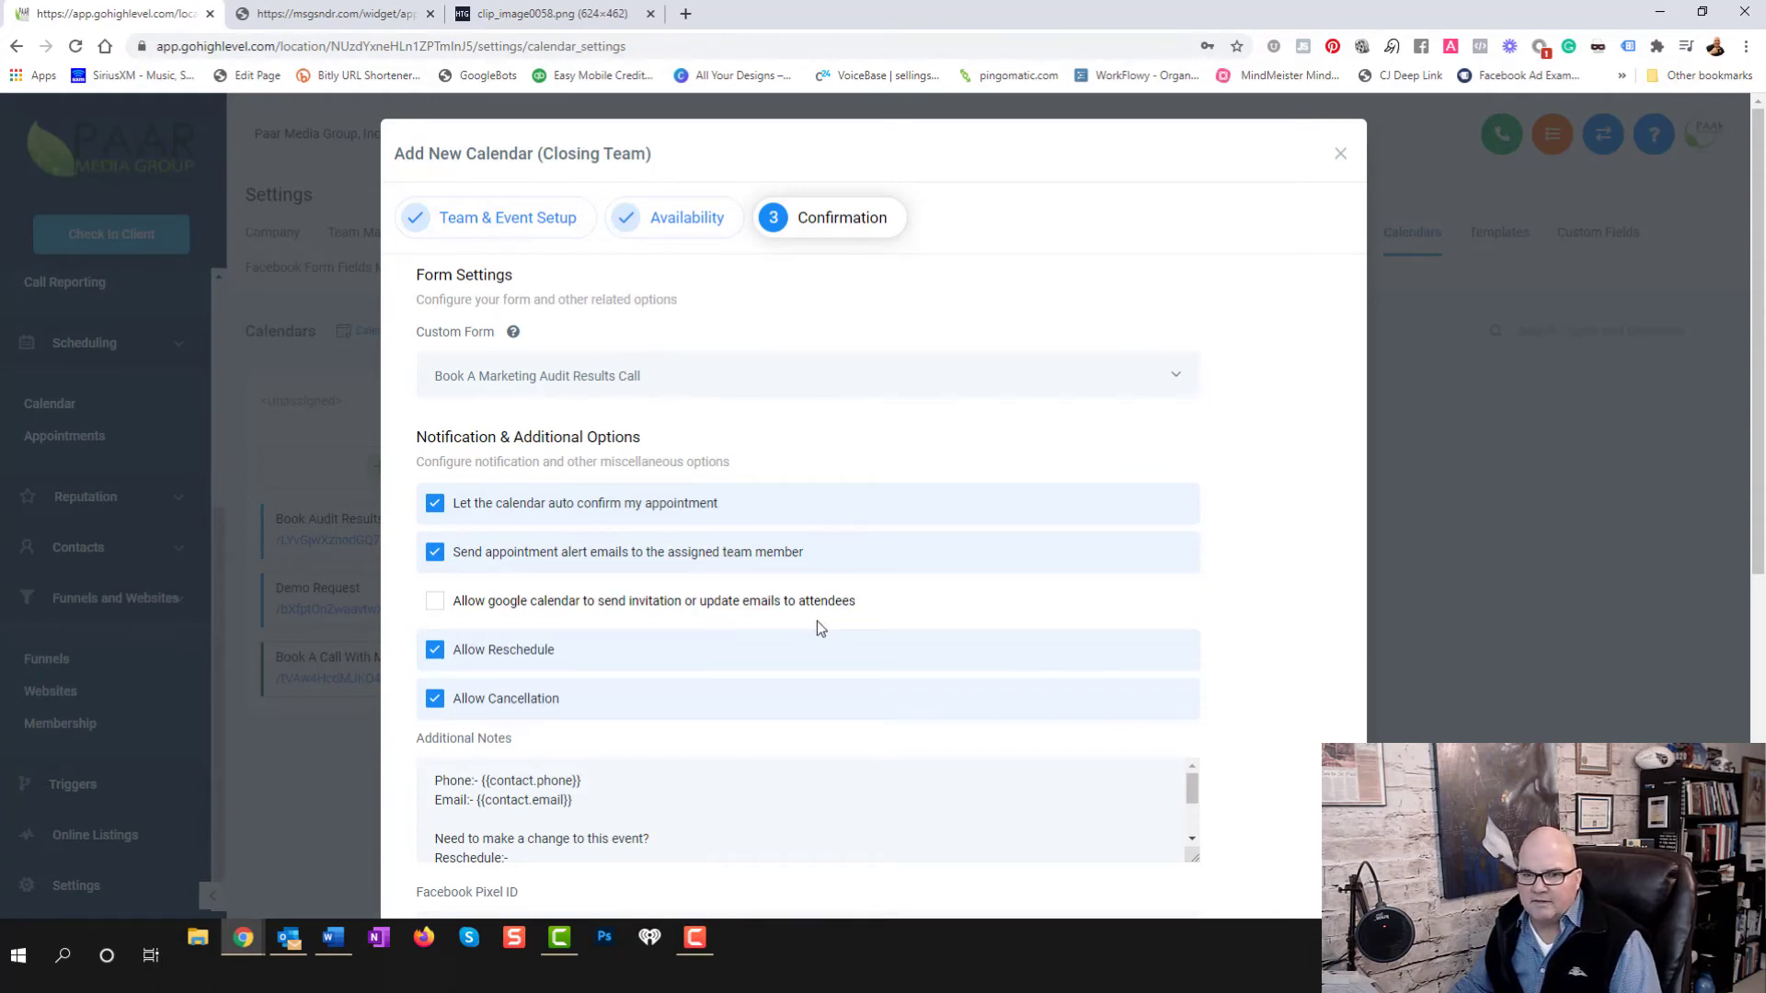
Allow Google Calendar to send invitation or update emails to attendees, and view the sample invitation image clip_image0058.png
click(436, 607)
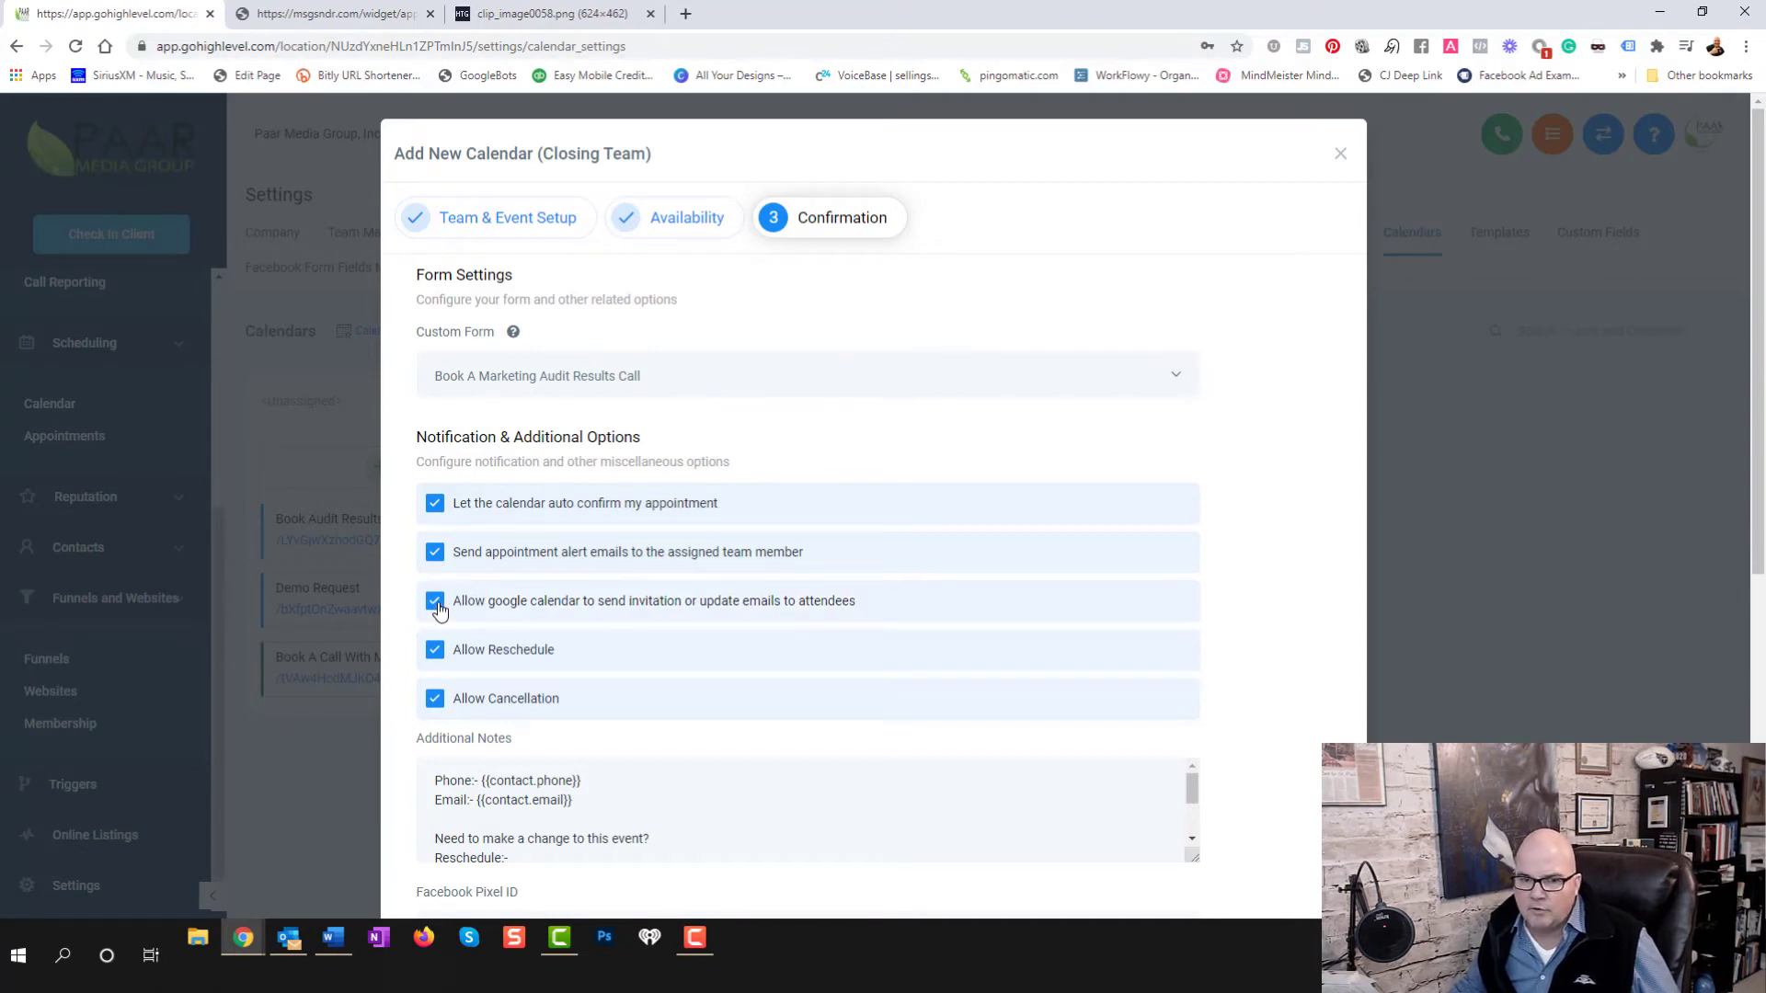
click(555, 20)
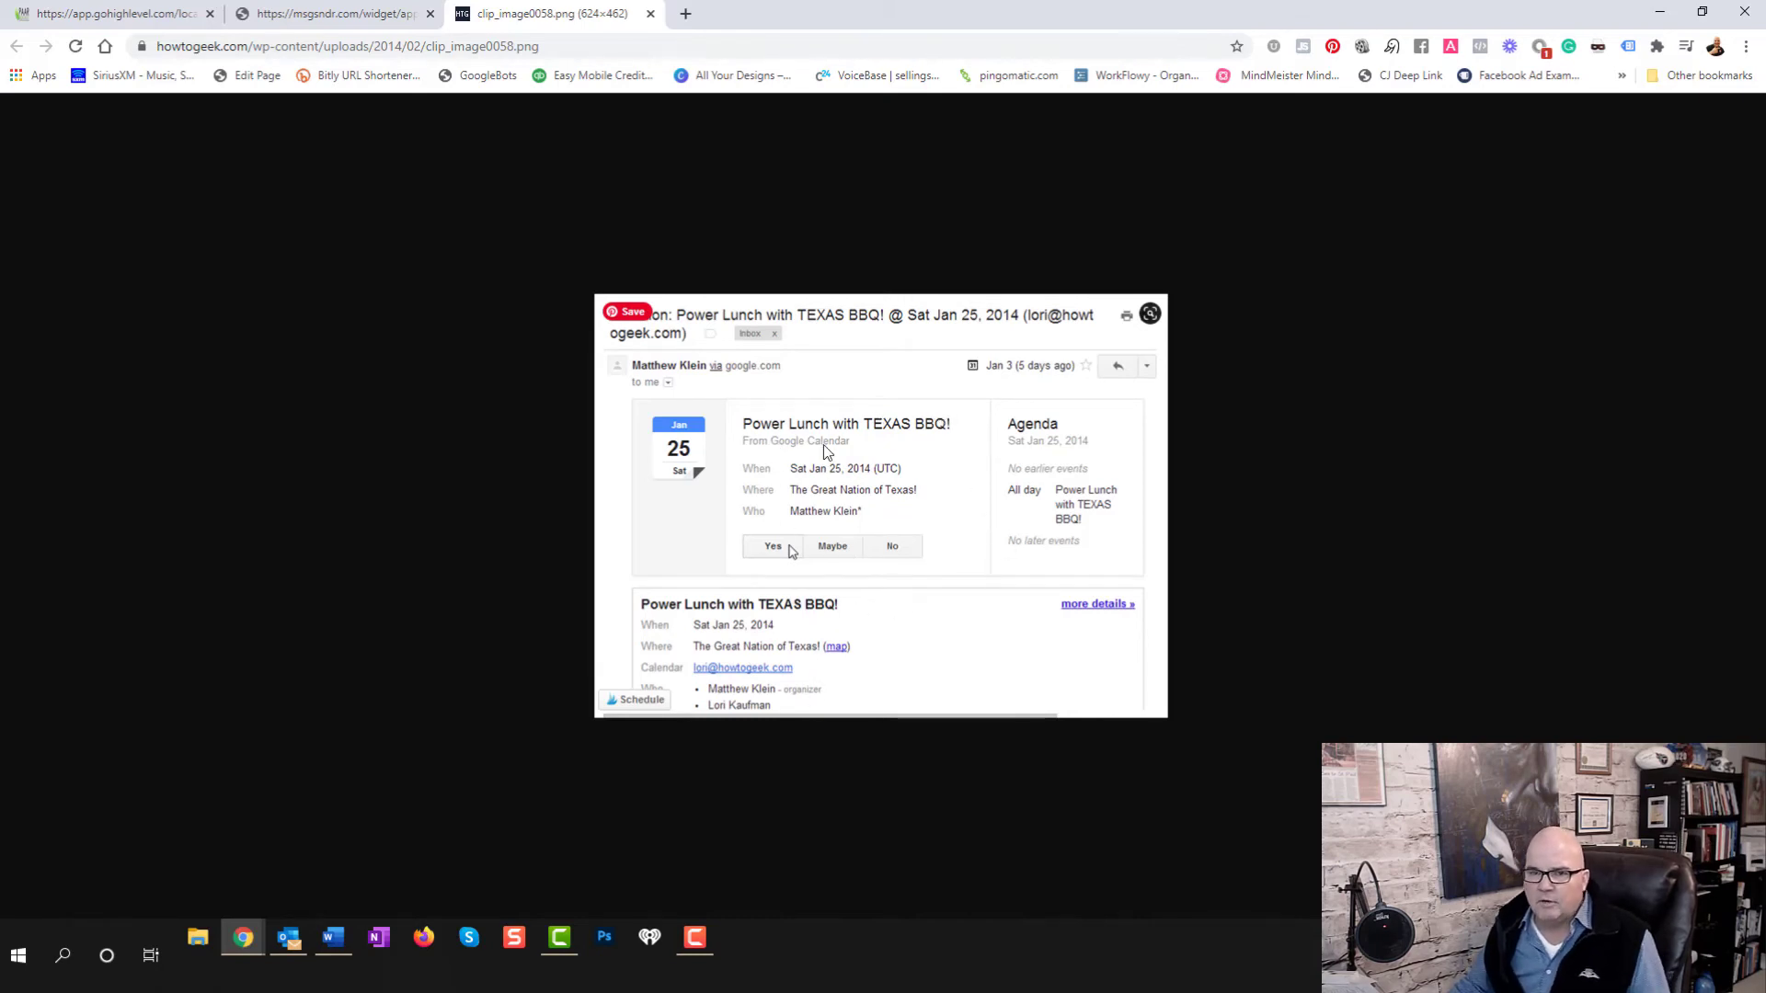
Close the Closers booking page and turn off Google Calendar invitation or update emails to attendees in the calendar setup
click(364, 20)
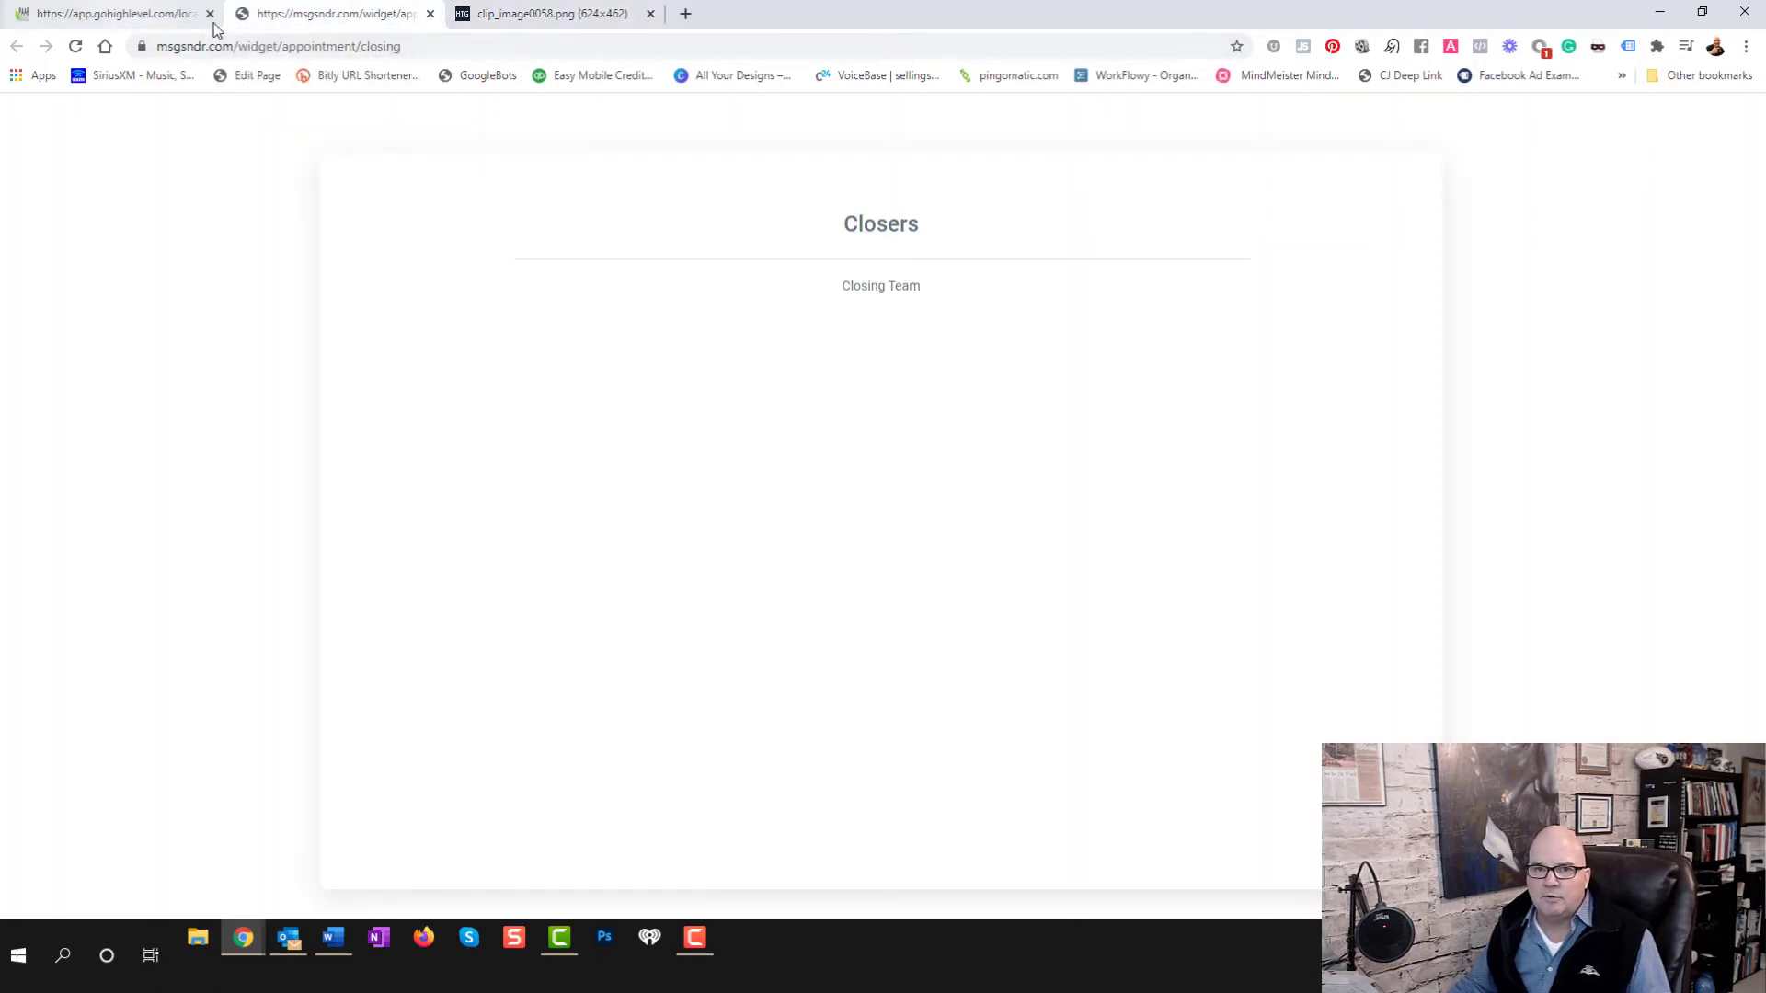
click(429, 14)
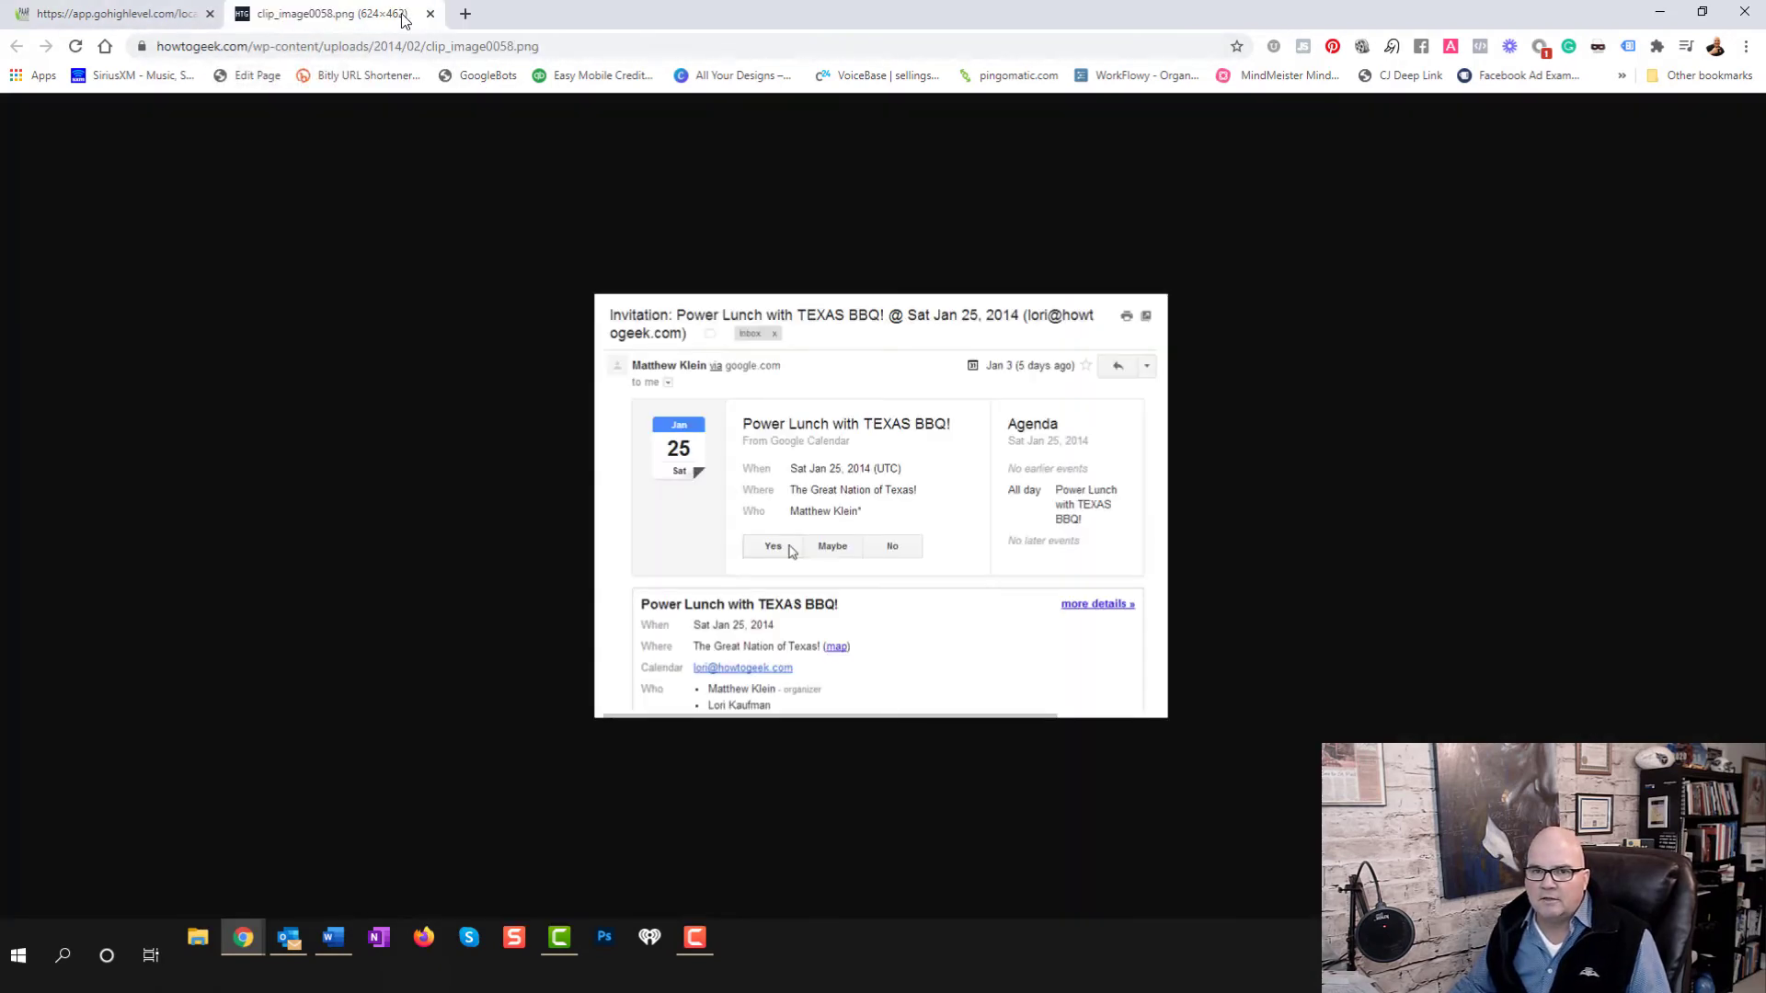
click(120, 13)
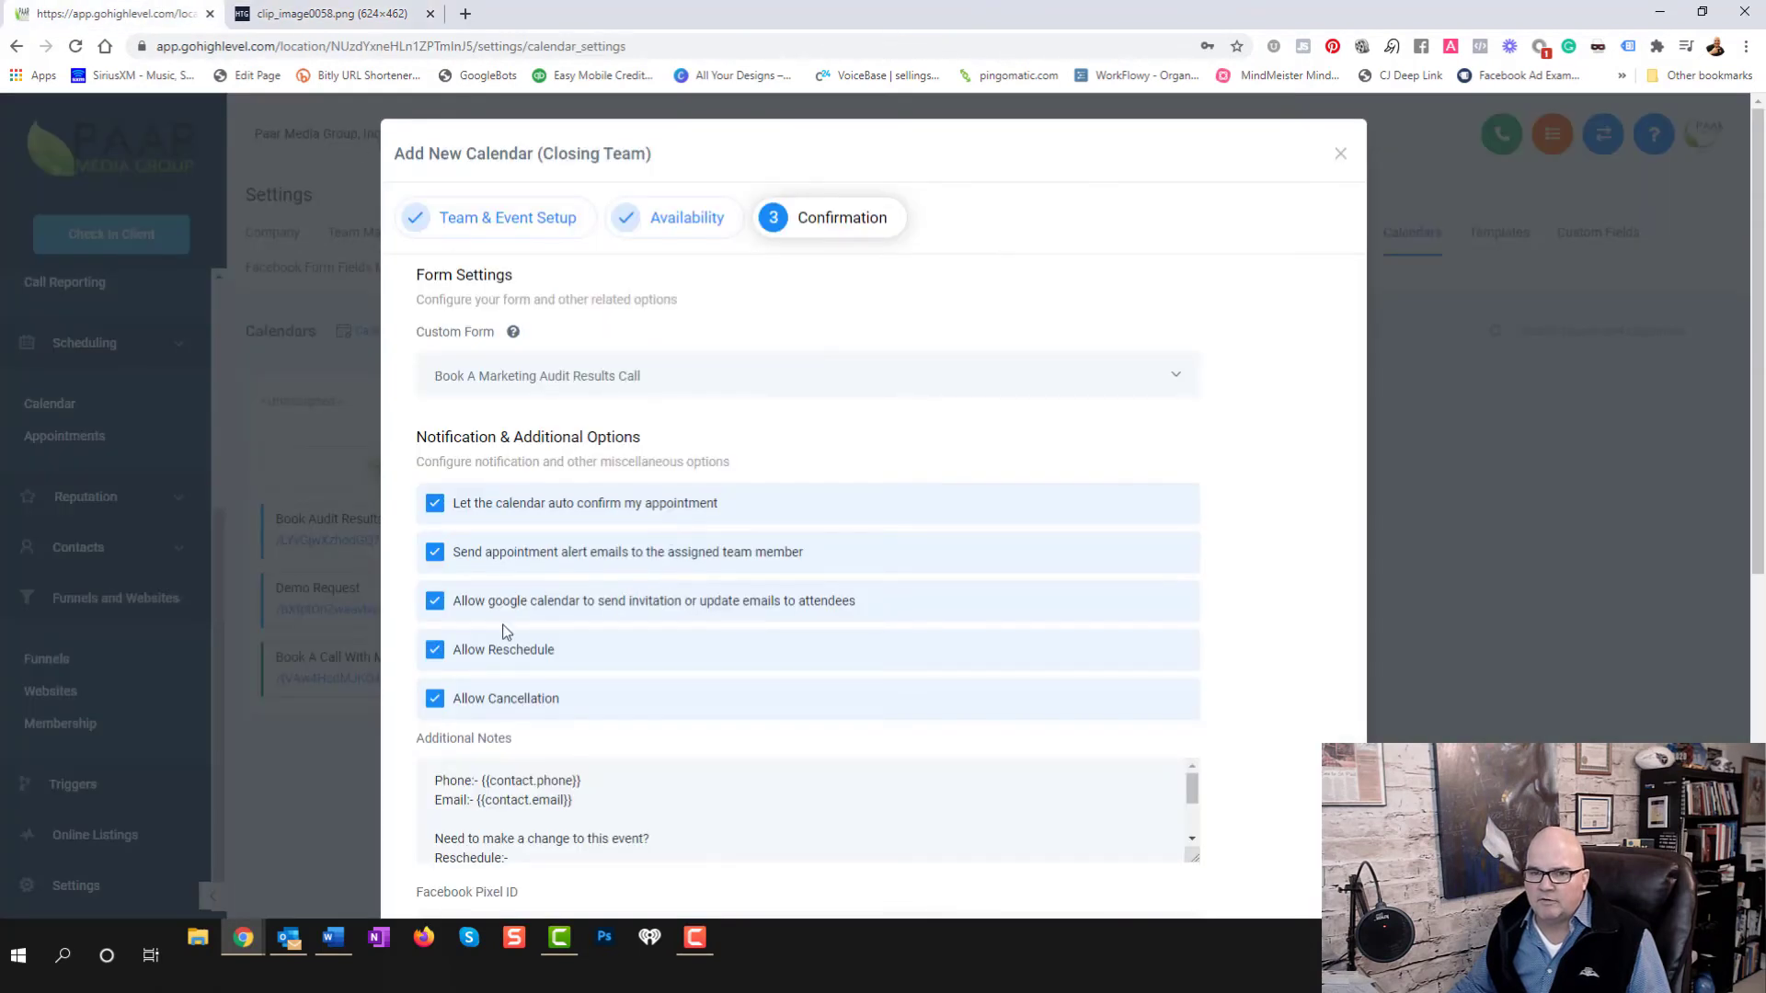
click(434, 603)
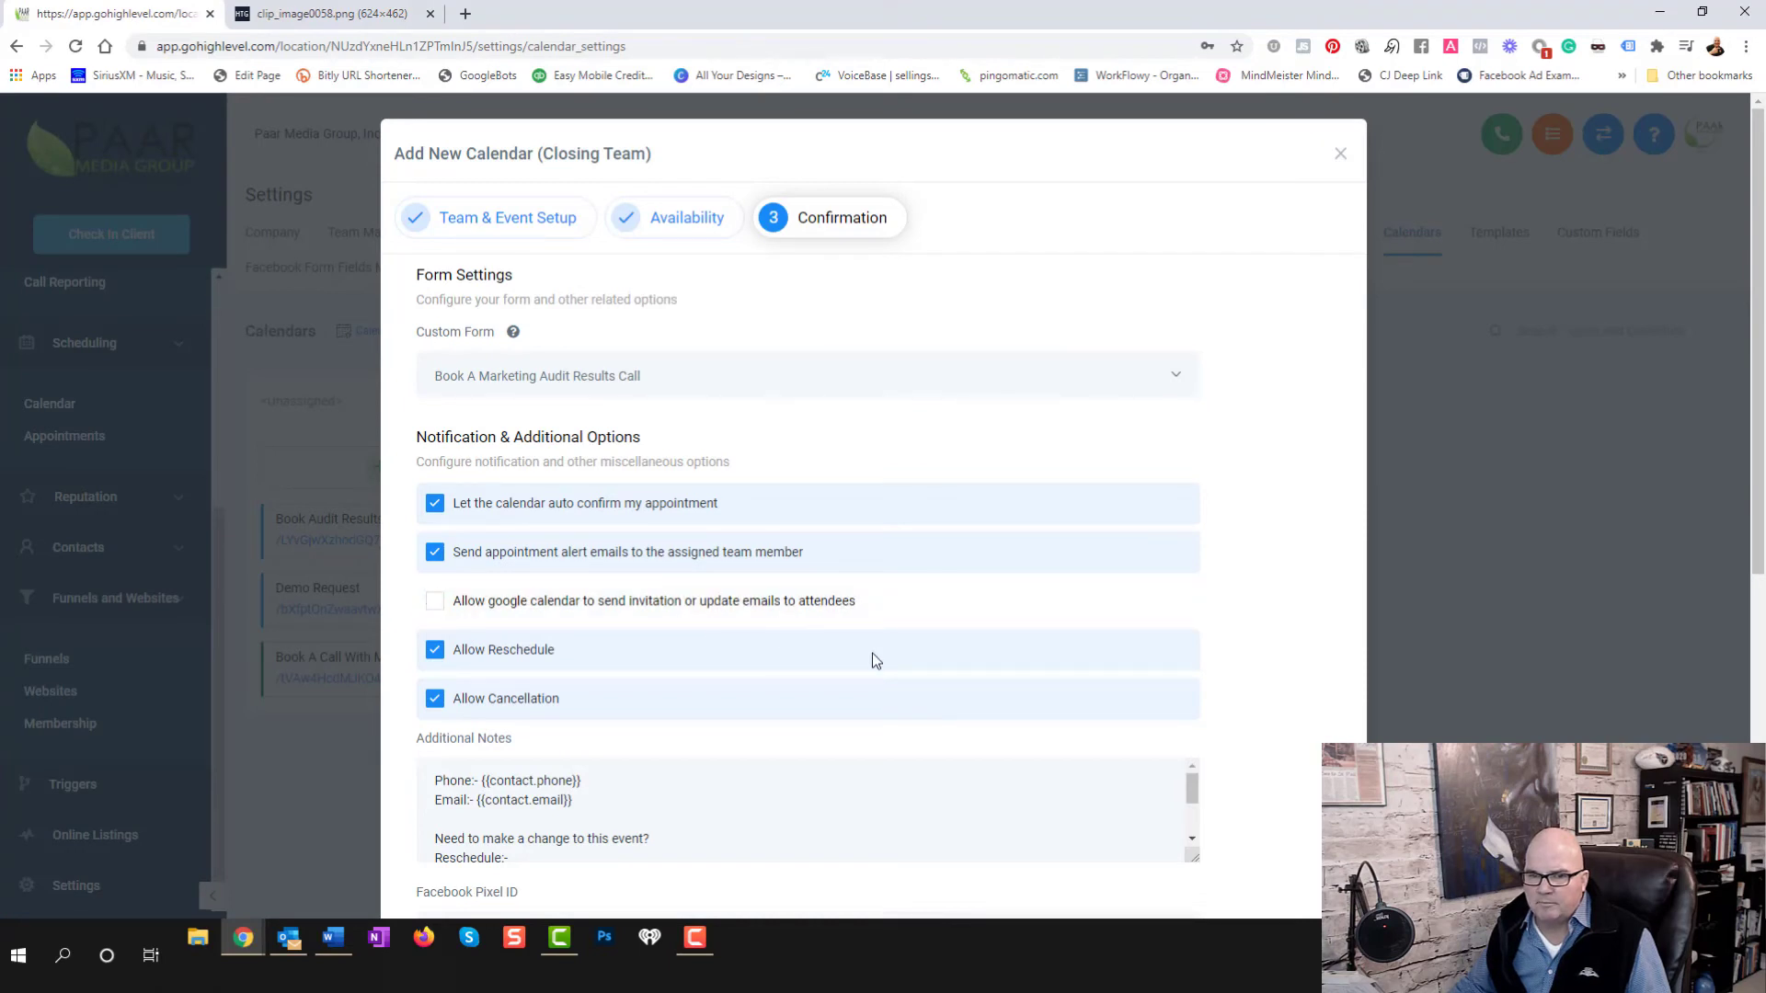
Try turning off Allow Reschedule, check its effect on the additional notes, and switch it back on
scroll(869, 662, down, 2)
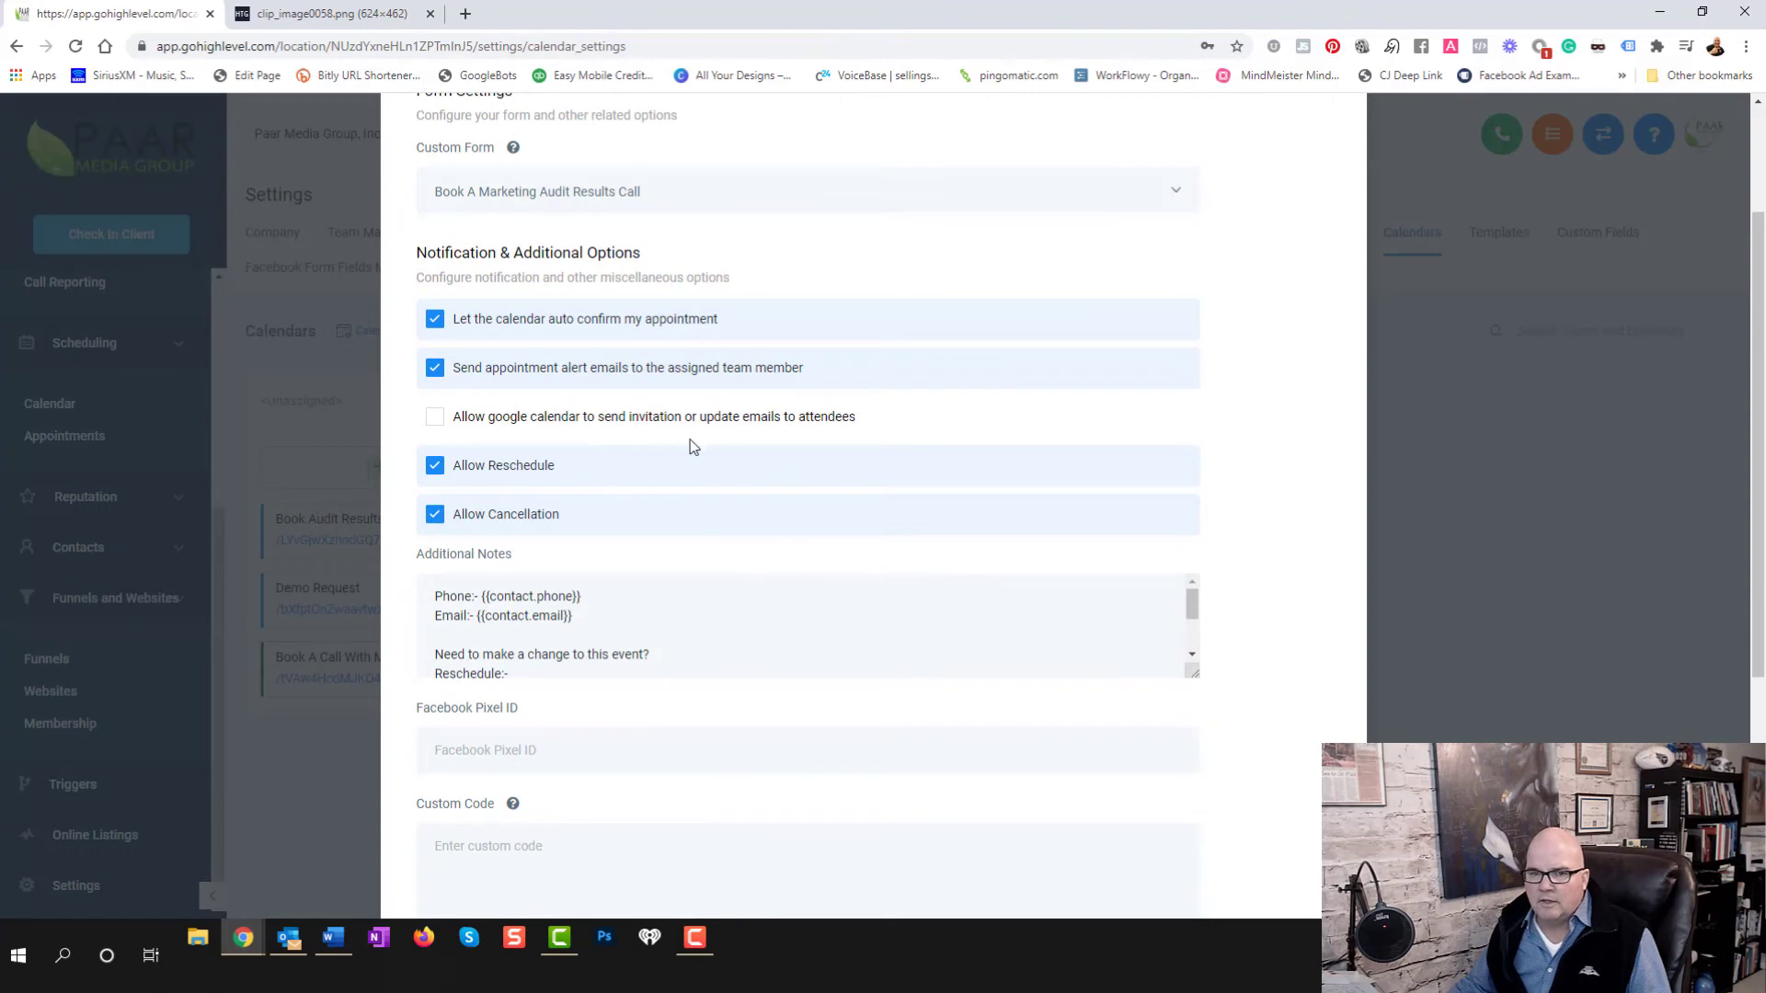
scroll(641, 506, down, 1)
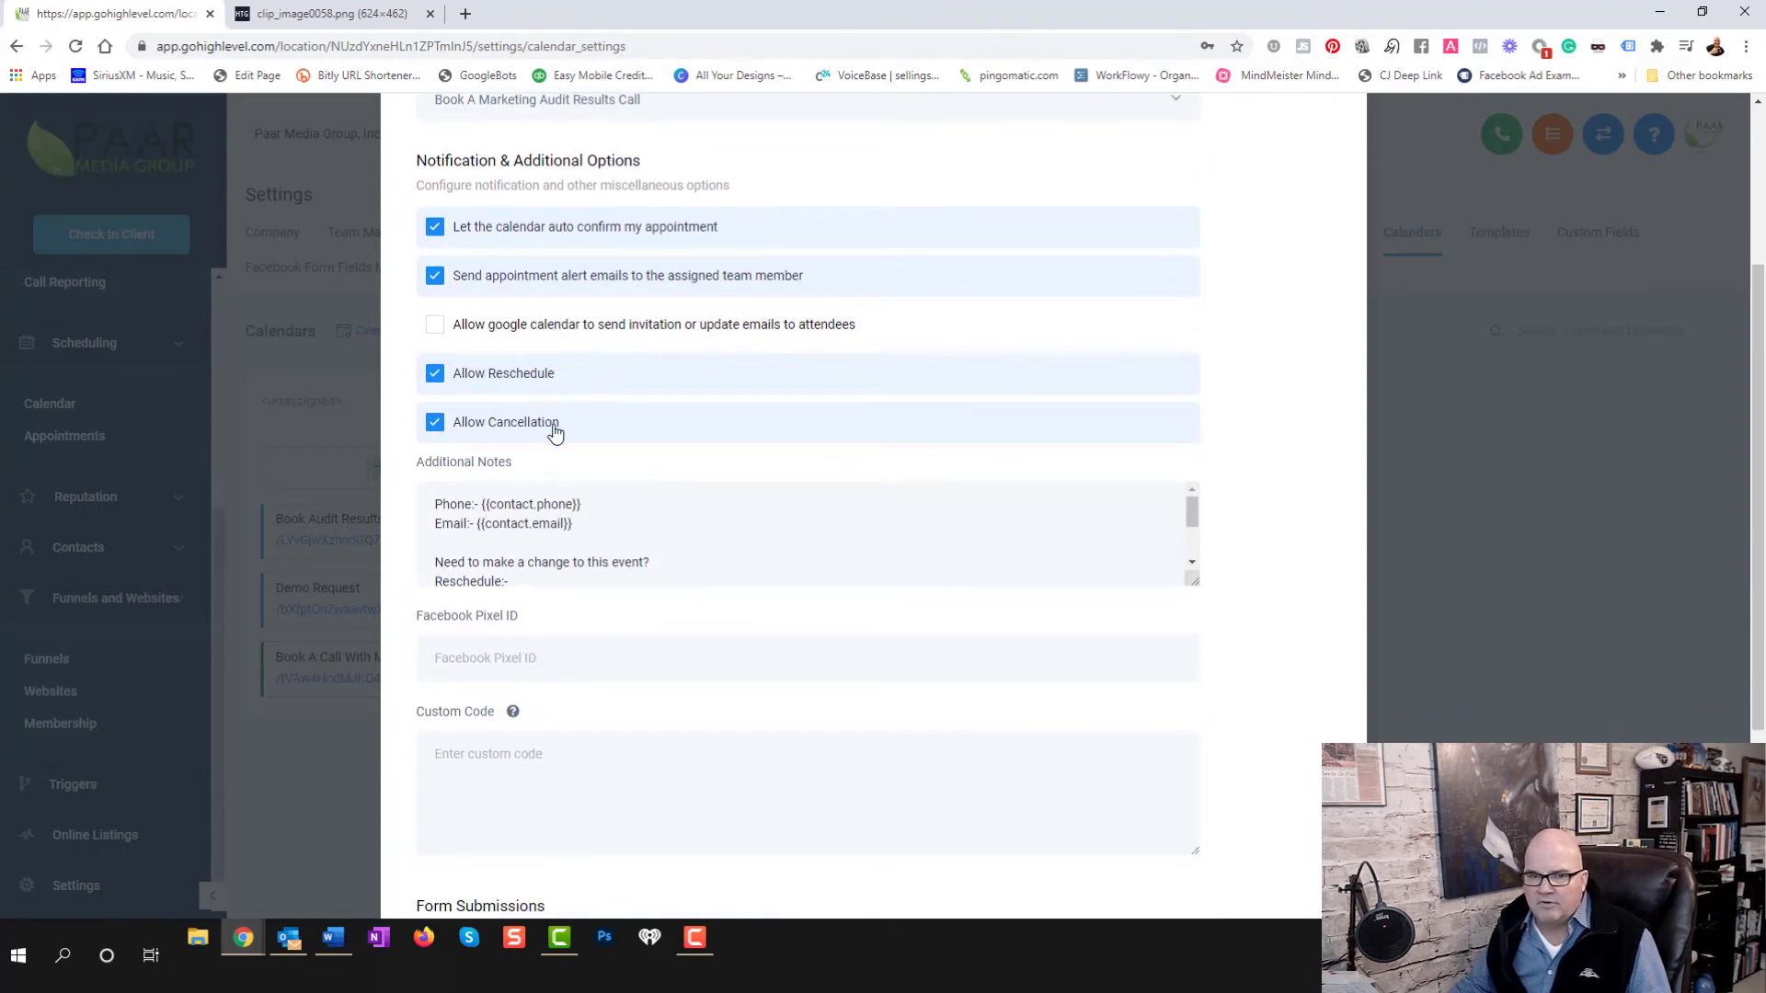
click(434, 372)
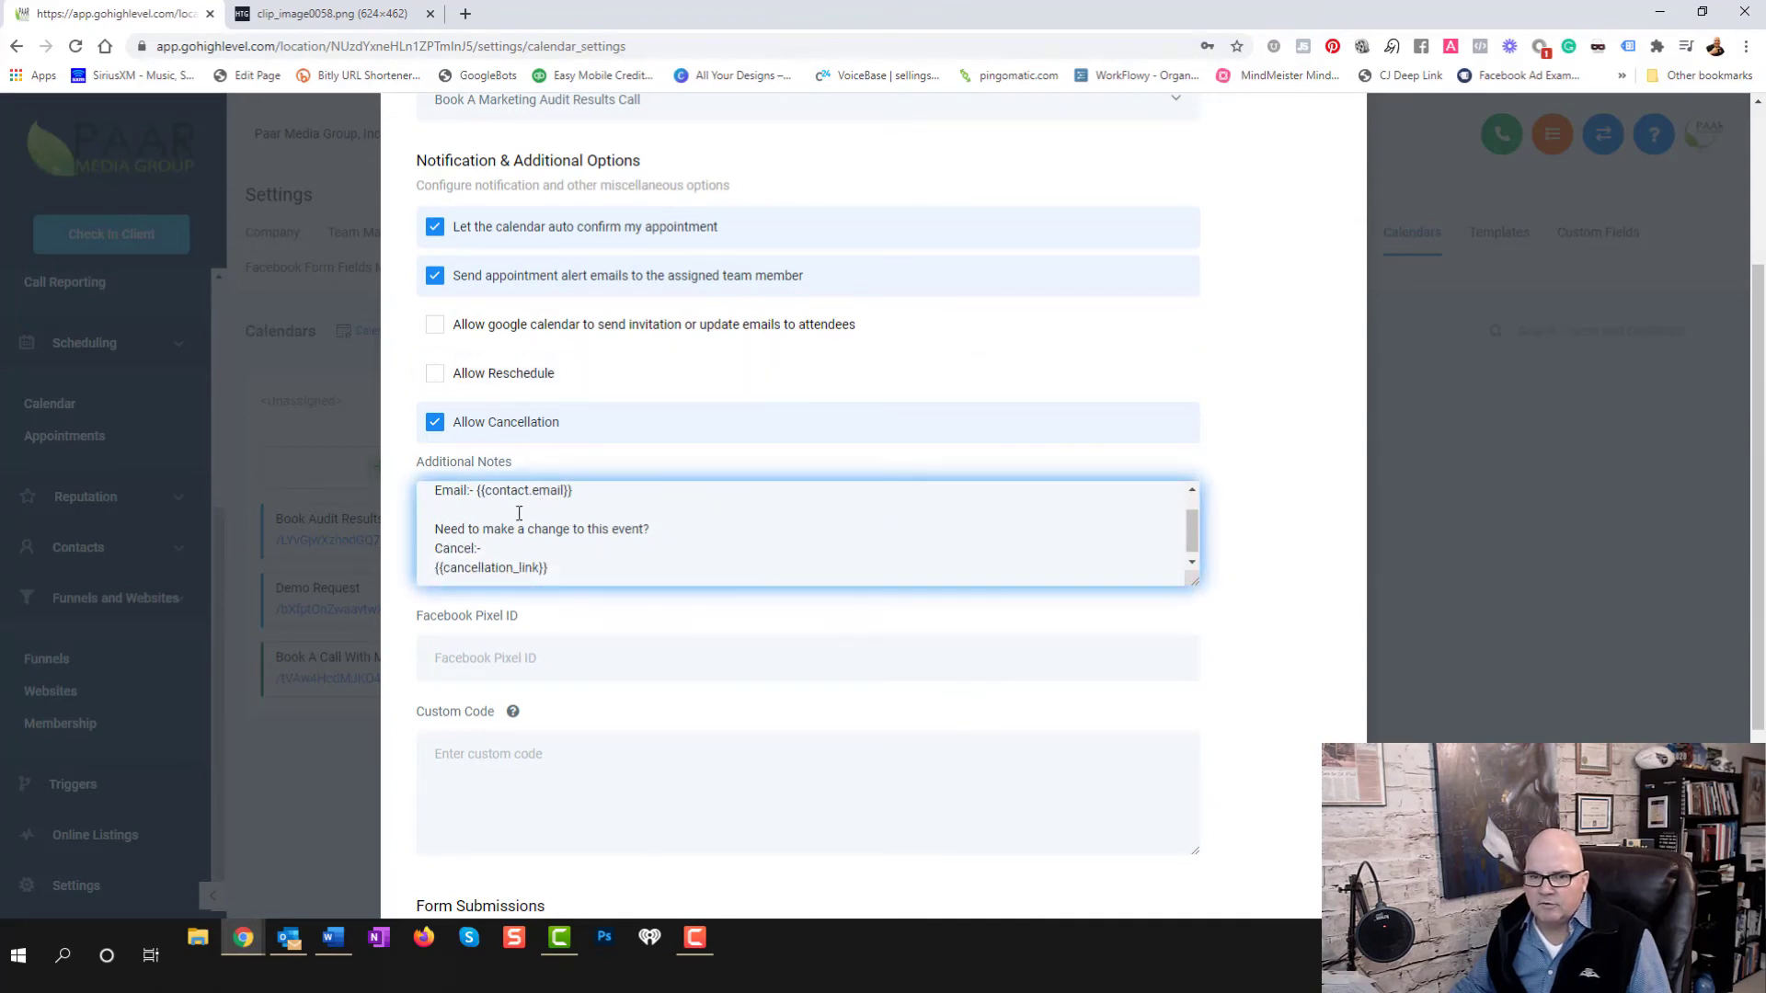
click(434, 372)
click(555, 519)
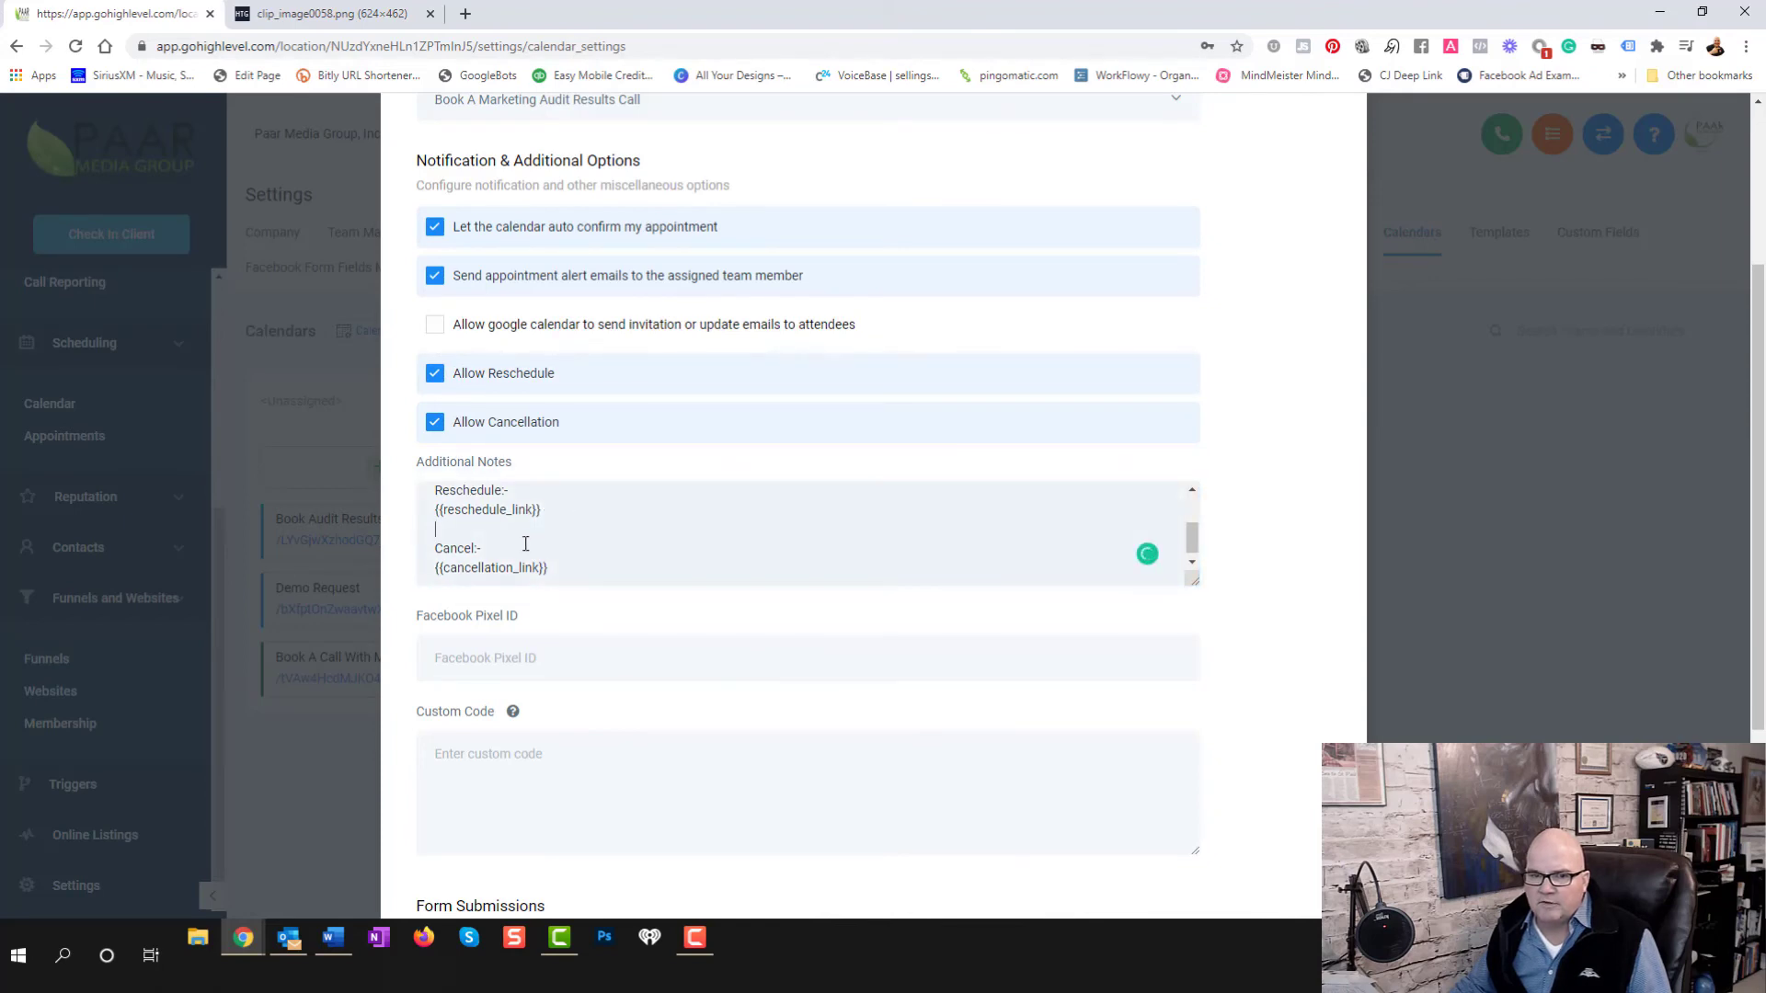
Examine the additional notes template, including the contact fields and the reschedule and cancellation links
scroll(565, 444, down, 1)
scroll(590, 472, up, 2)
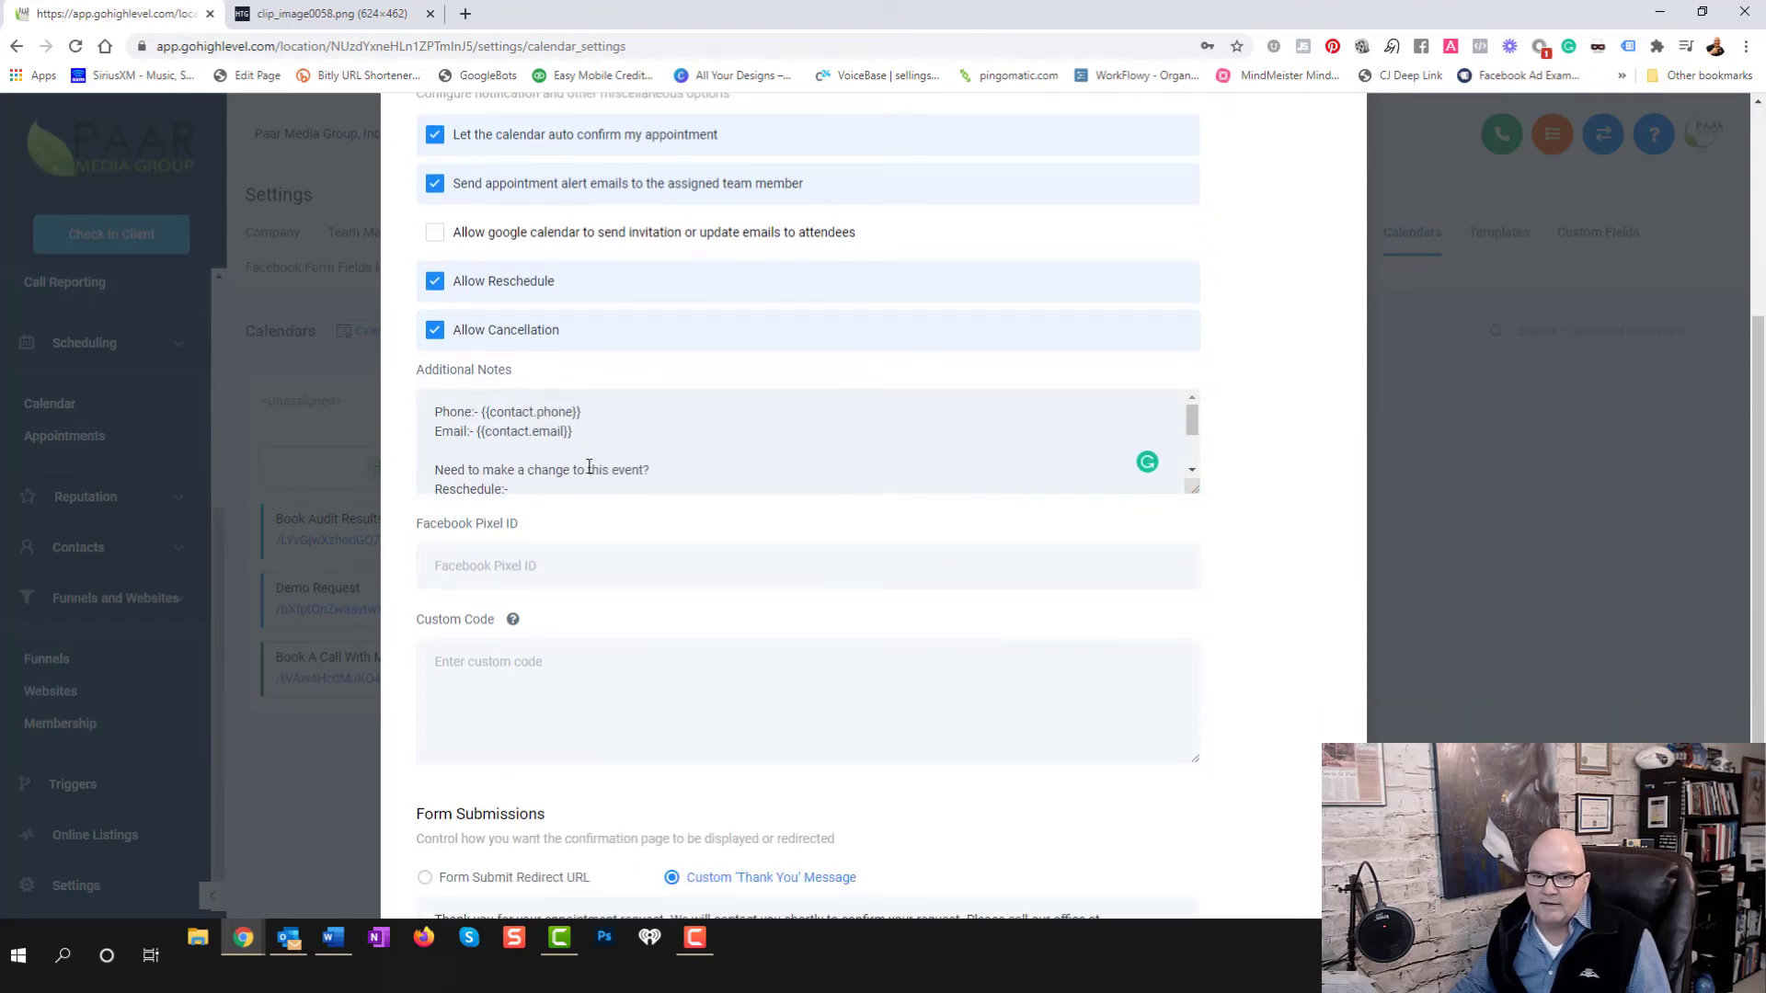
scroll(591, 465, up, 1)
scroll(497, 518, up, 1)
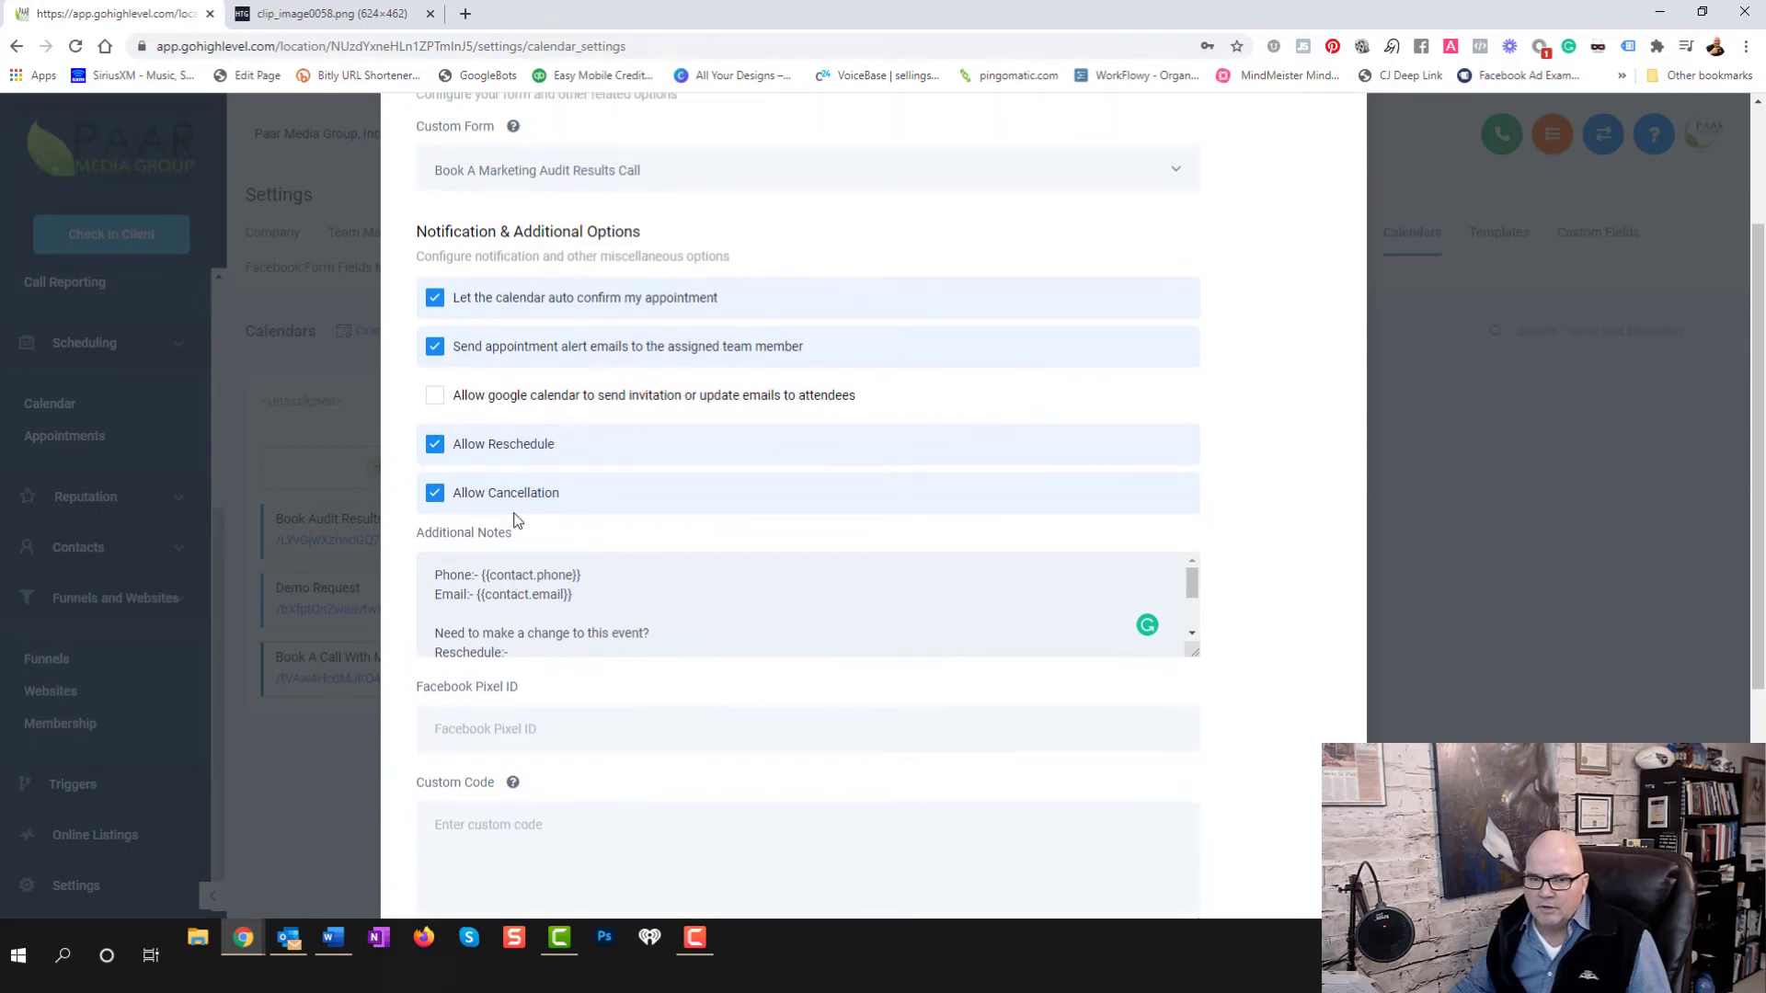
scroll(644, 624, down, 2)
scroll(644, 623, up, 2)
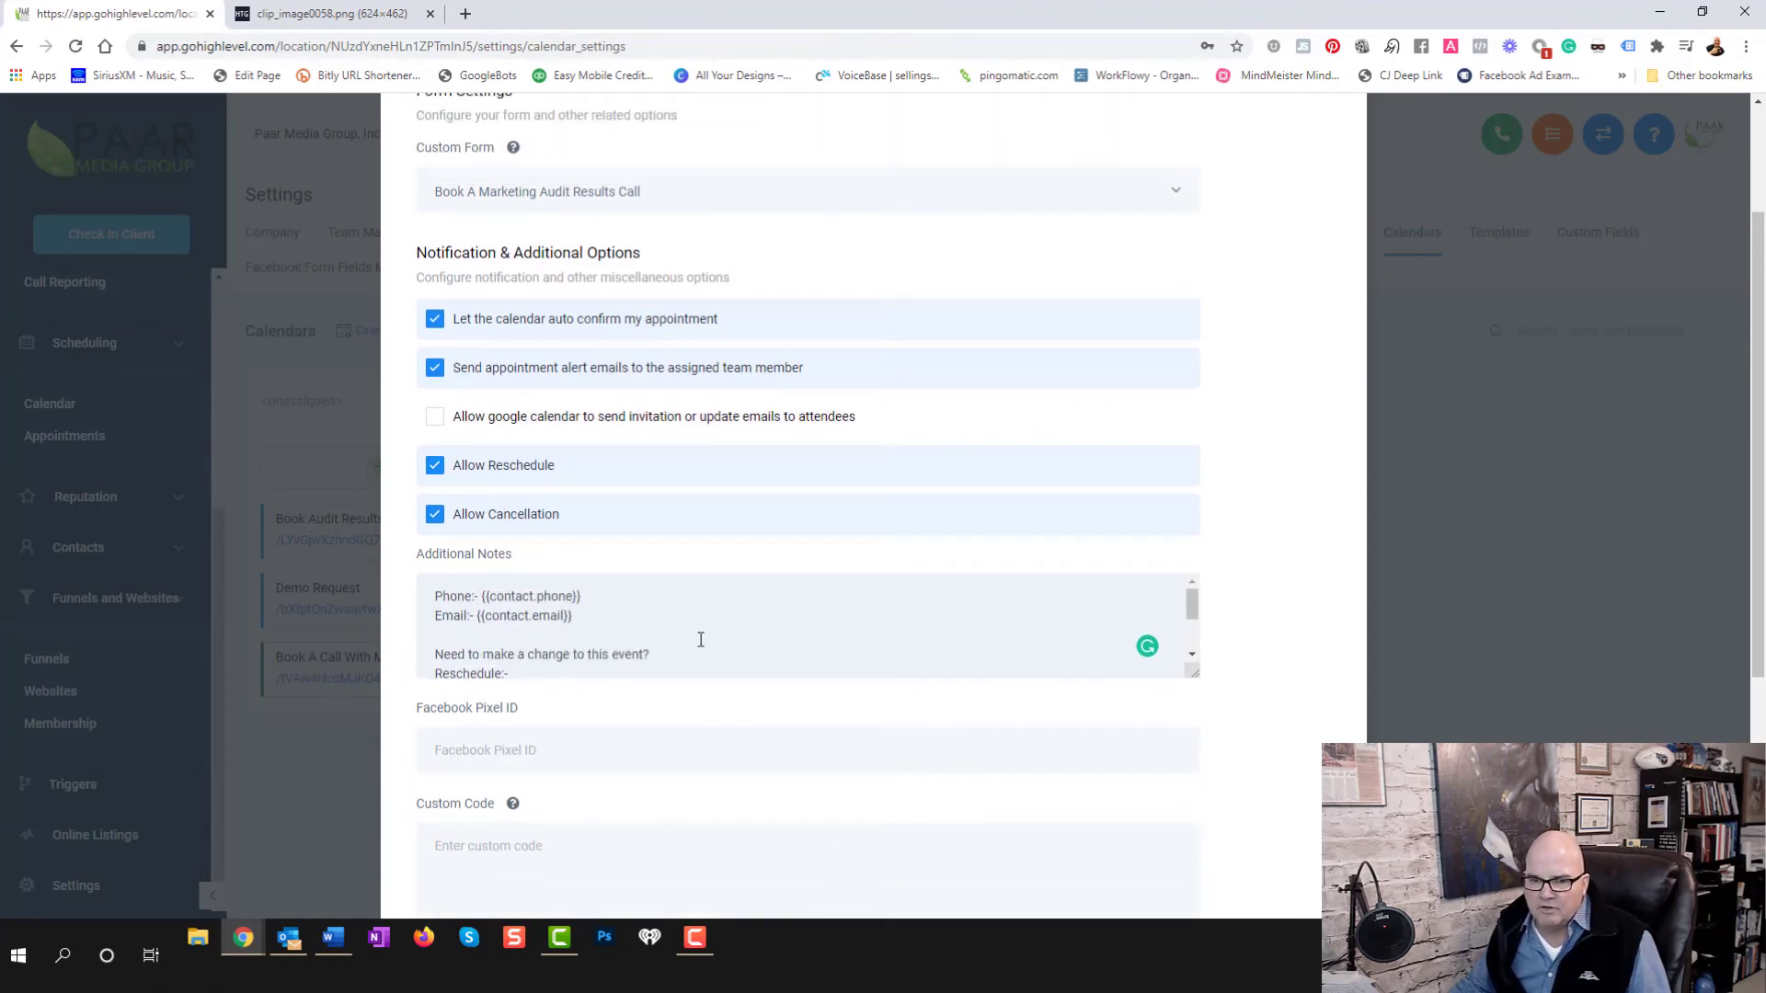
scroll(699, 638, down, 2)
scroll(688, 642, up, 2)
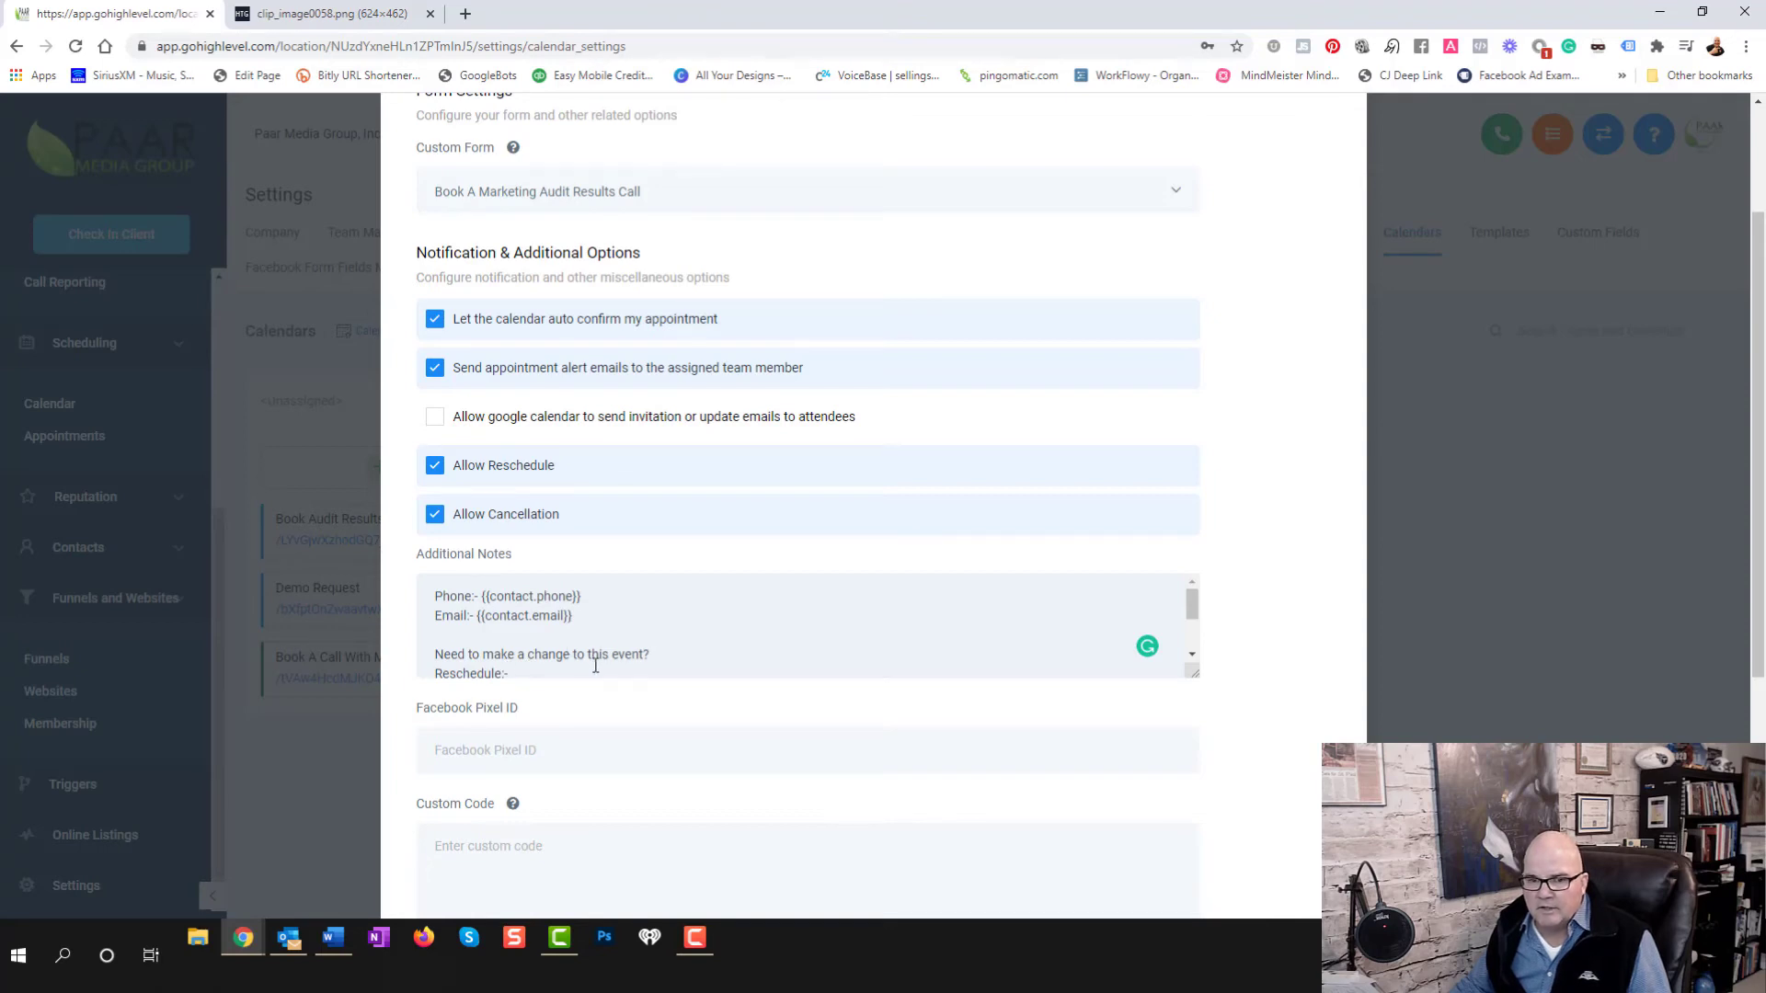
scroll(605, 644, down, 2)
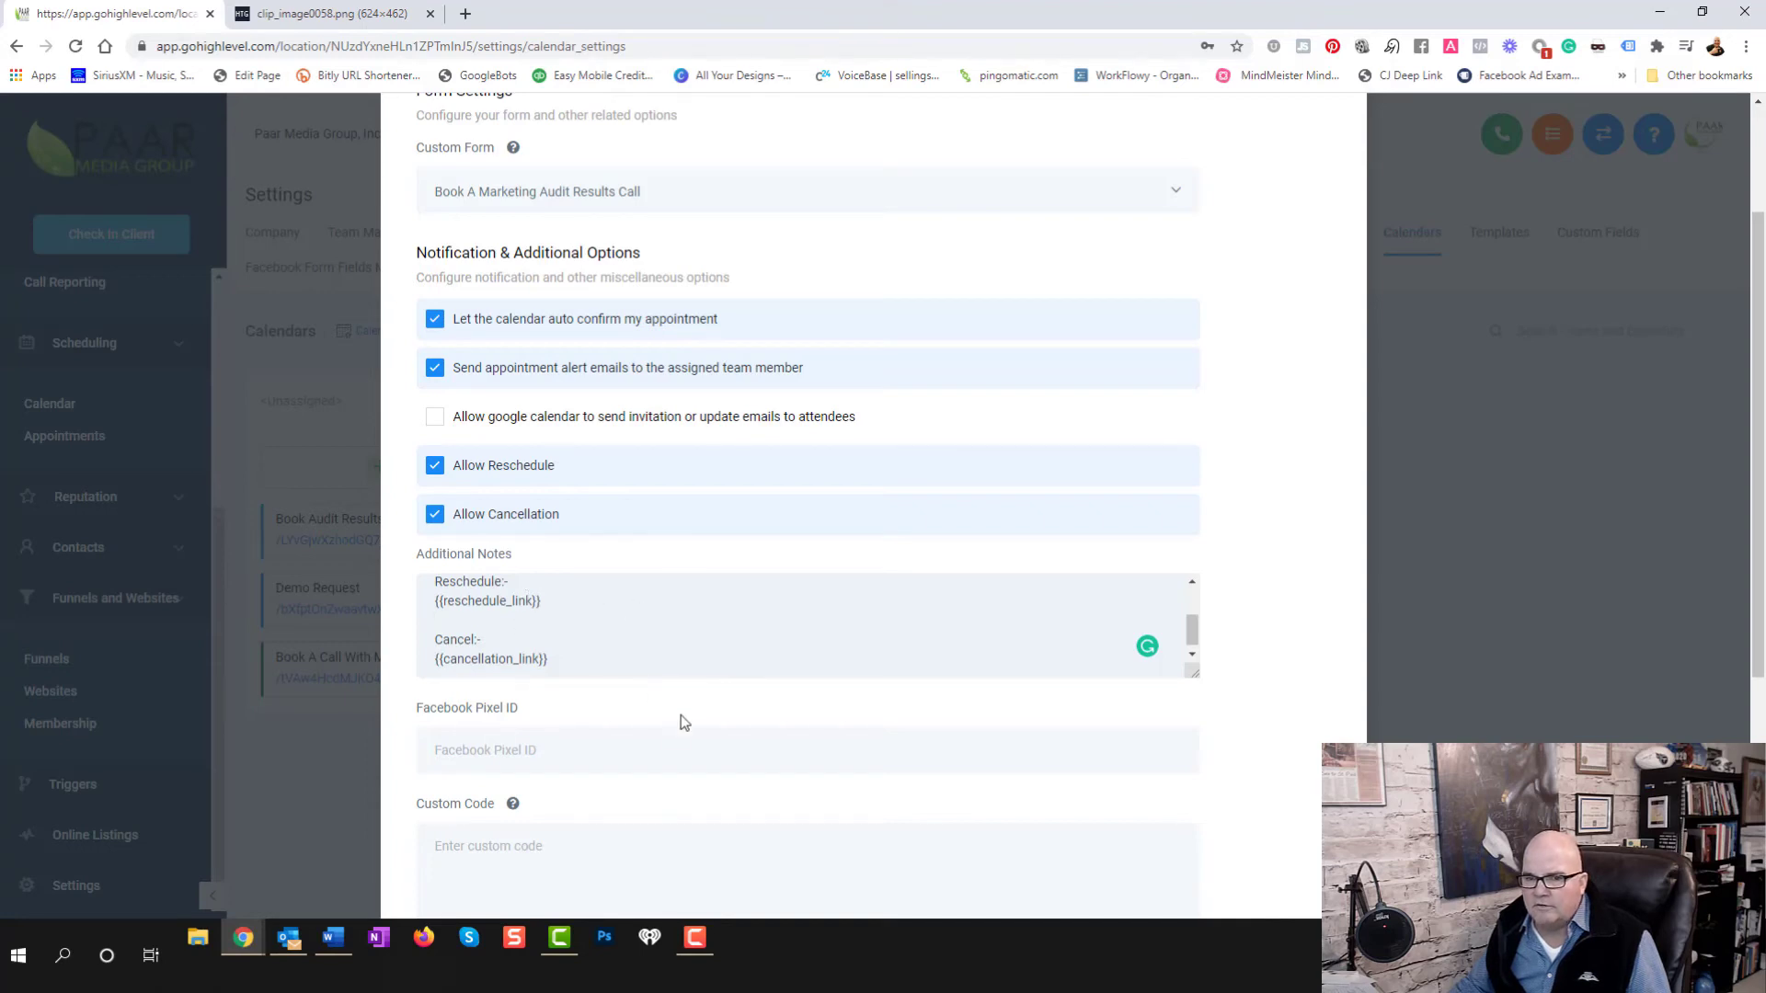
scroll(625, 703, down, 1)
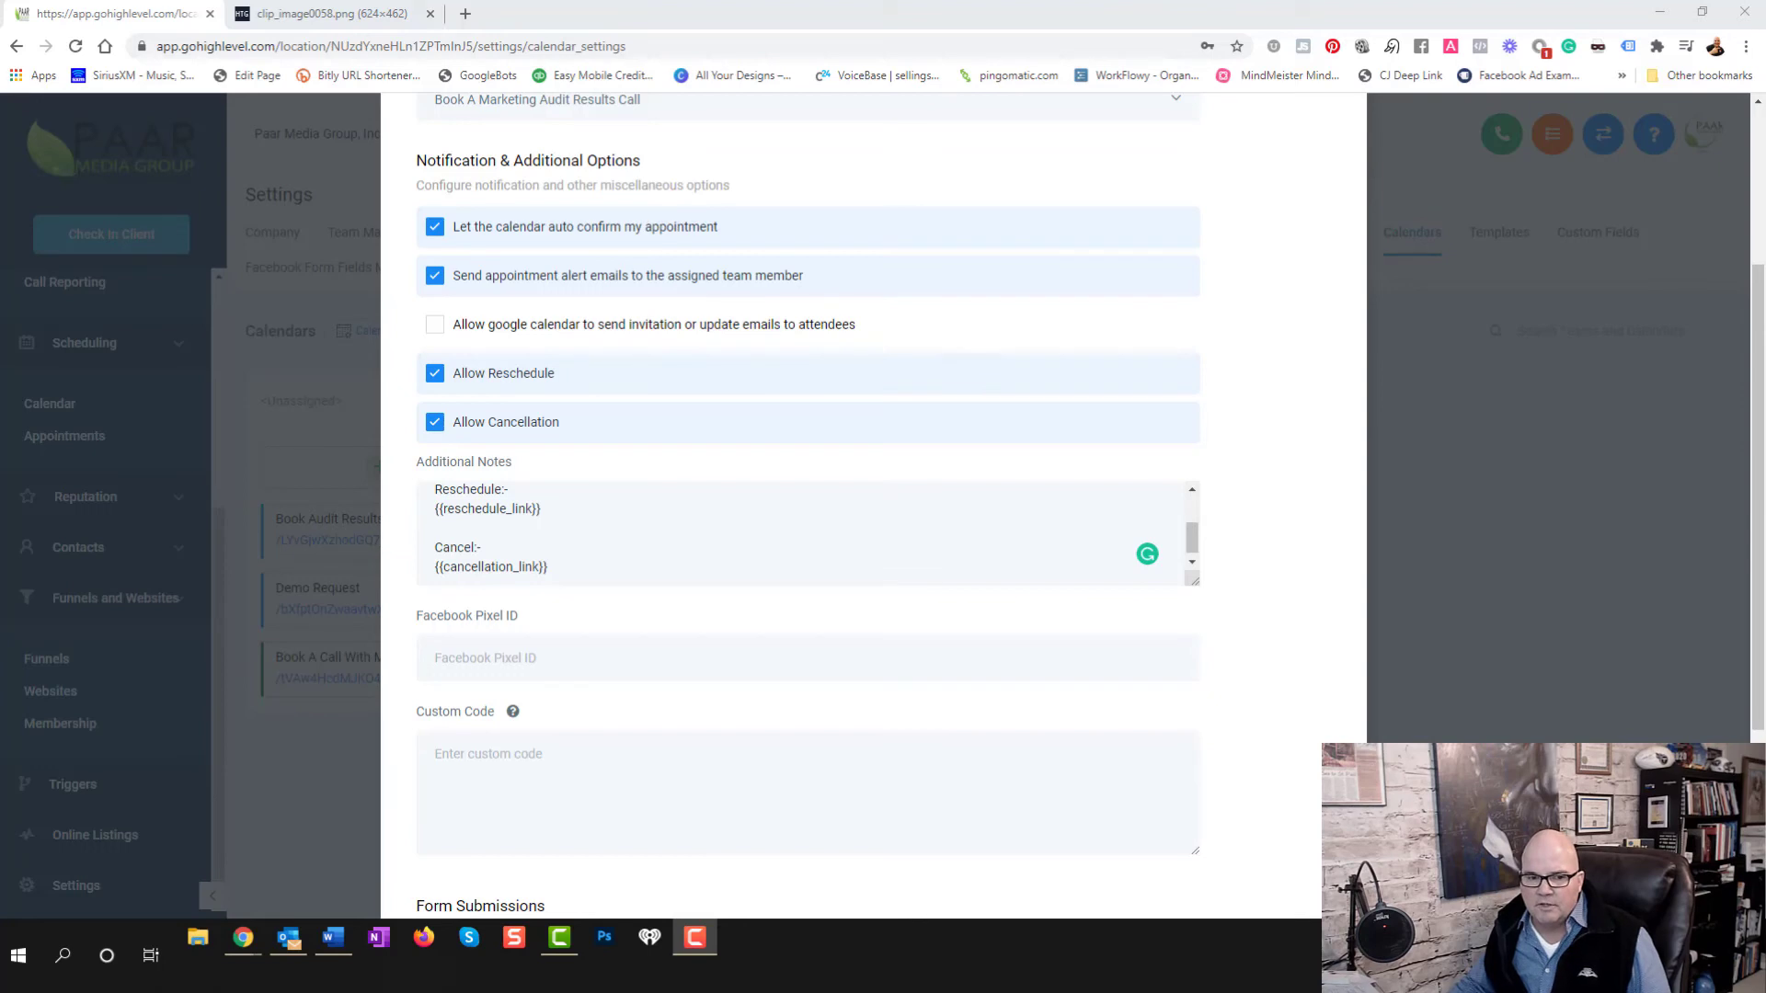
Keep the custom 'Thank You' message for form submissions after trying the redirect URL option, and complete the calendar
scroll(718, 741, down, 3)
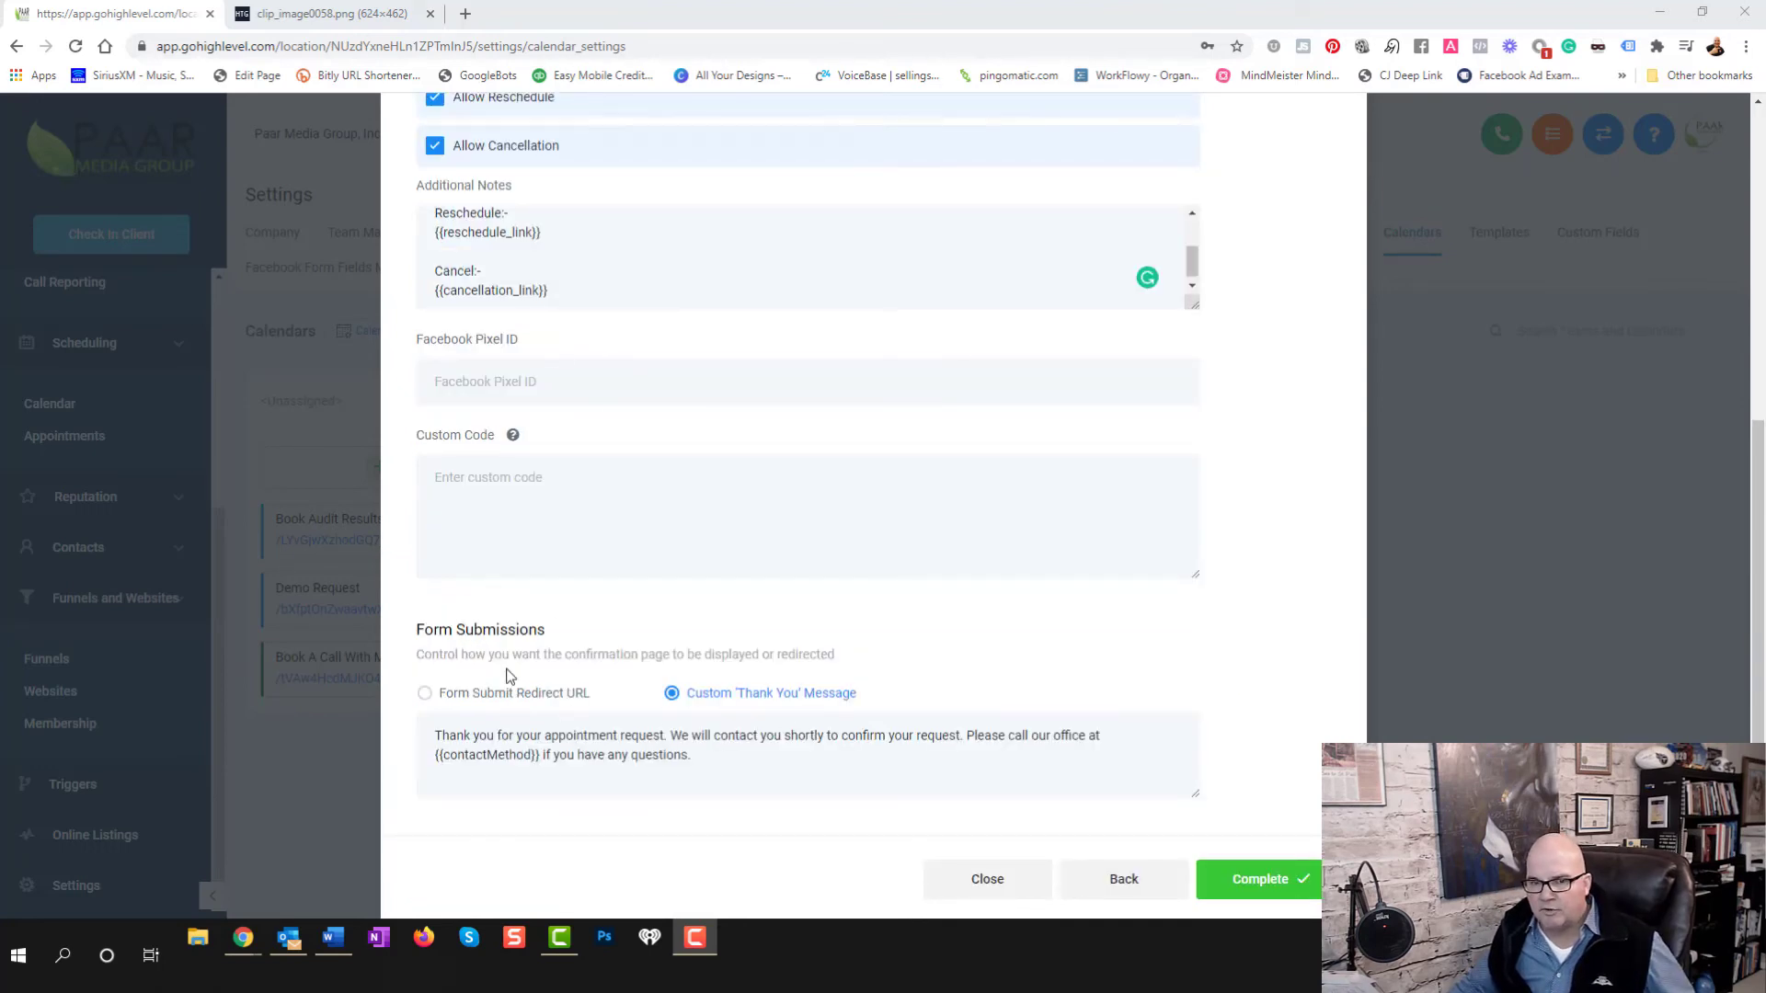
mouse_move(515, 436)
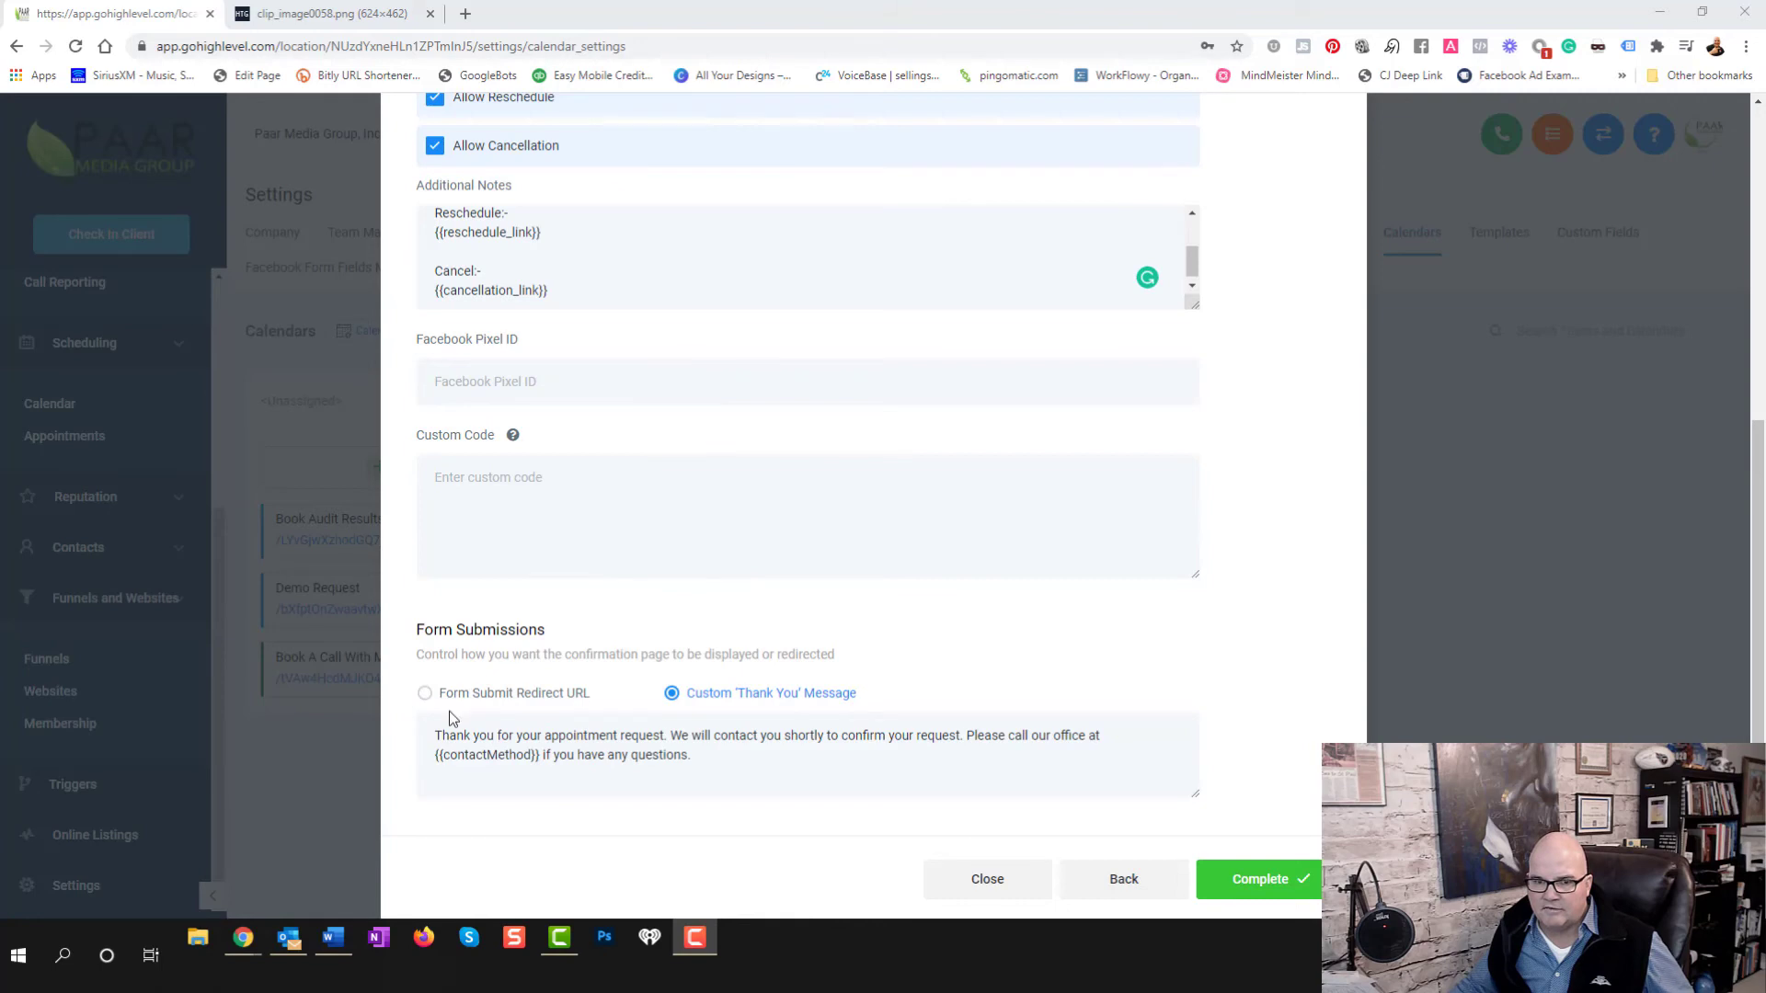
click(423, 699)
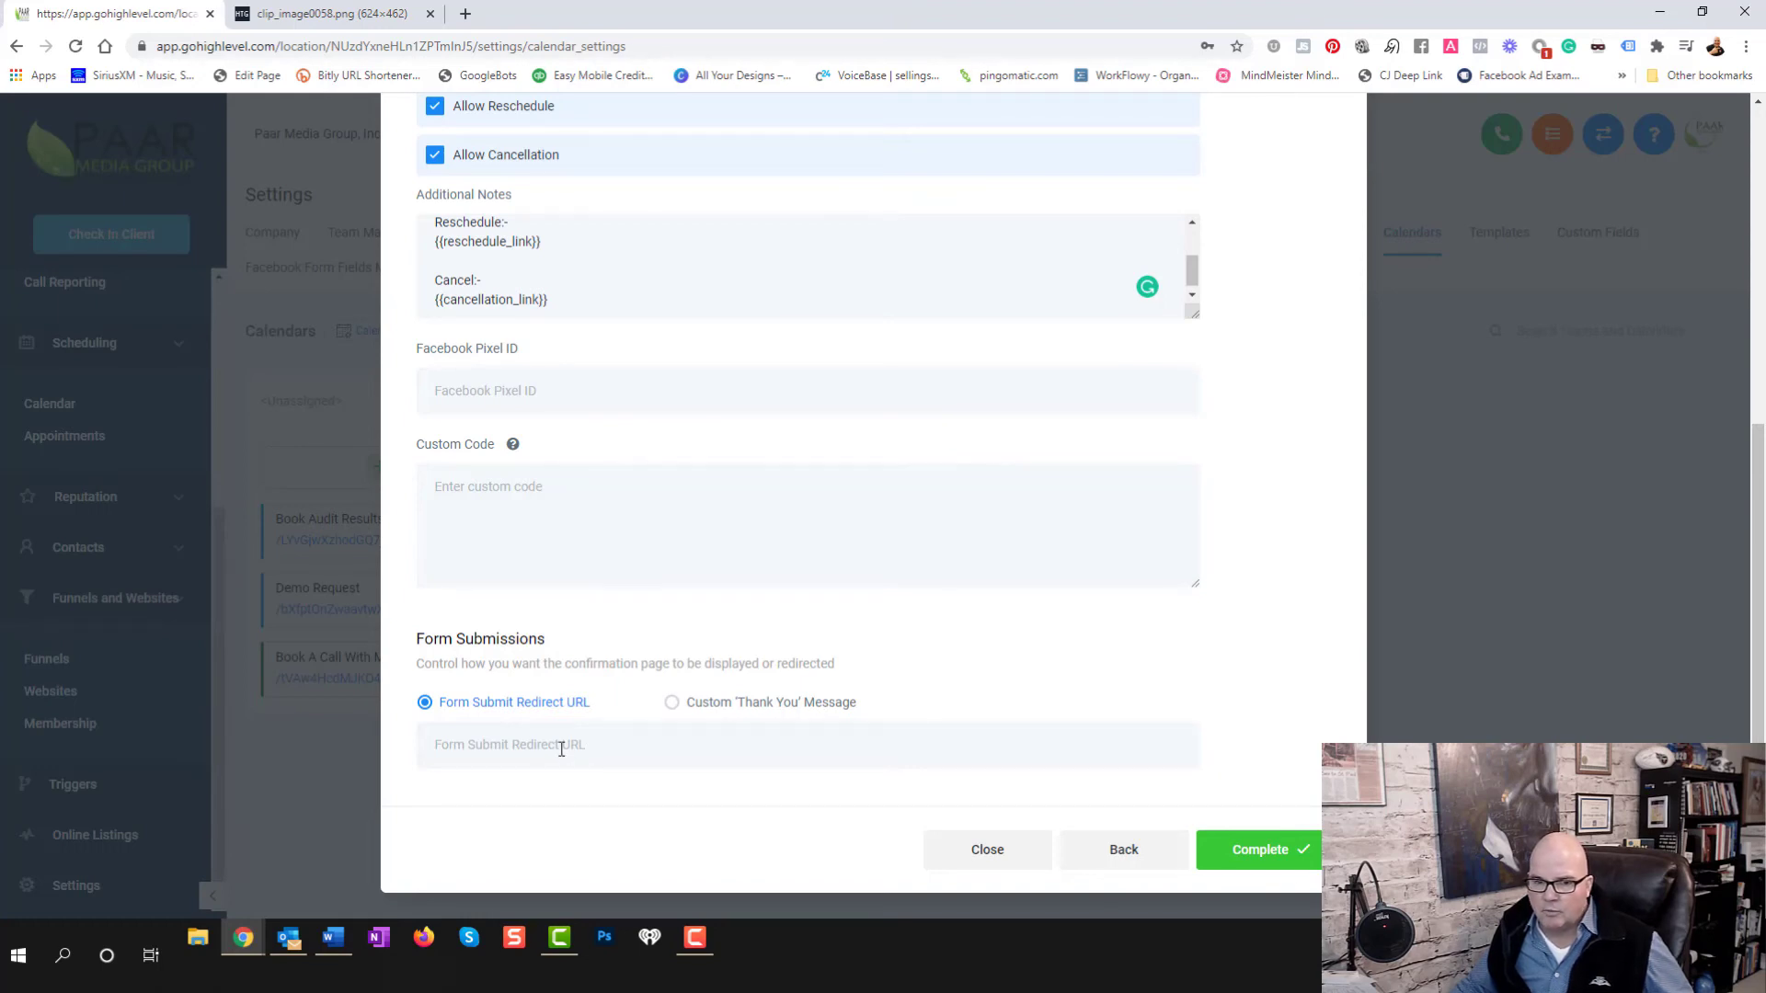
click(673, 704)
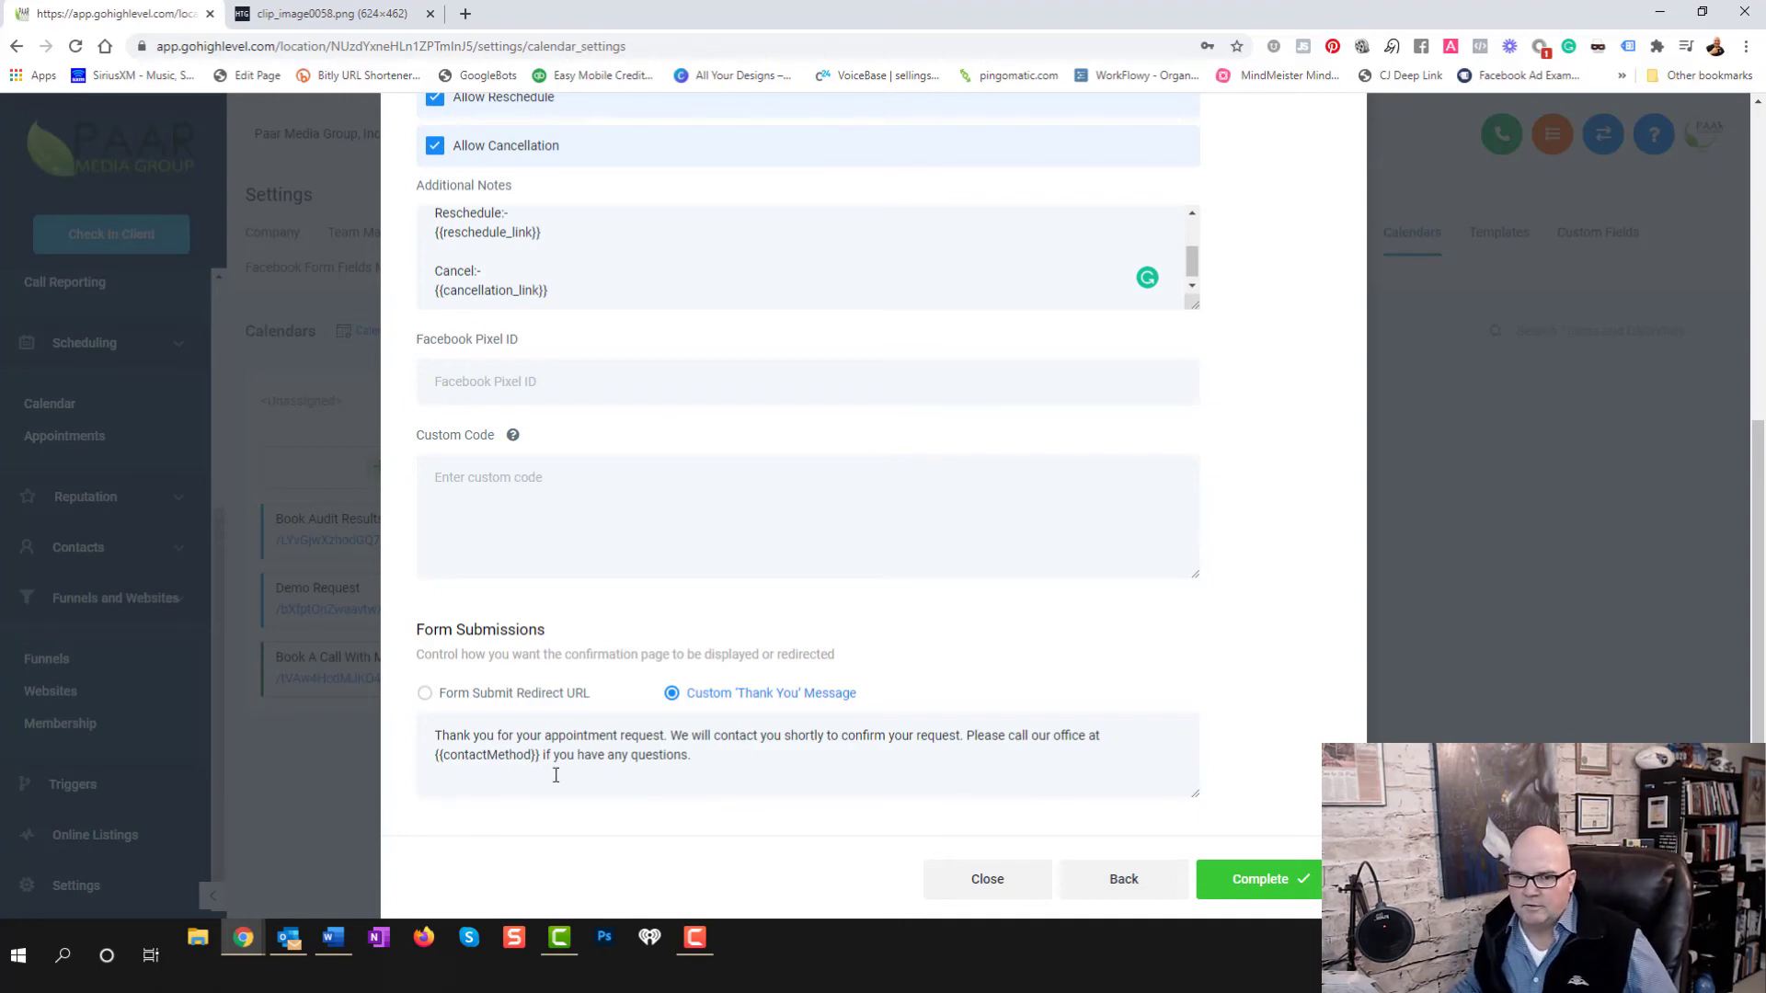
click(713, 765)
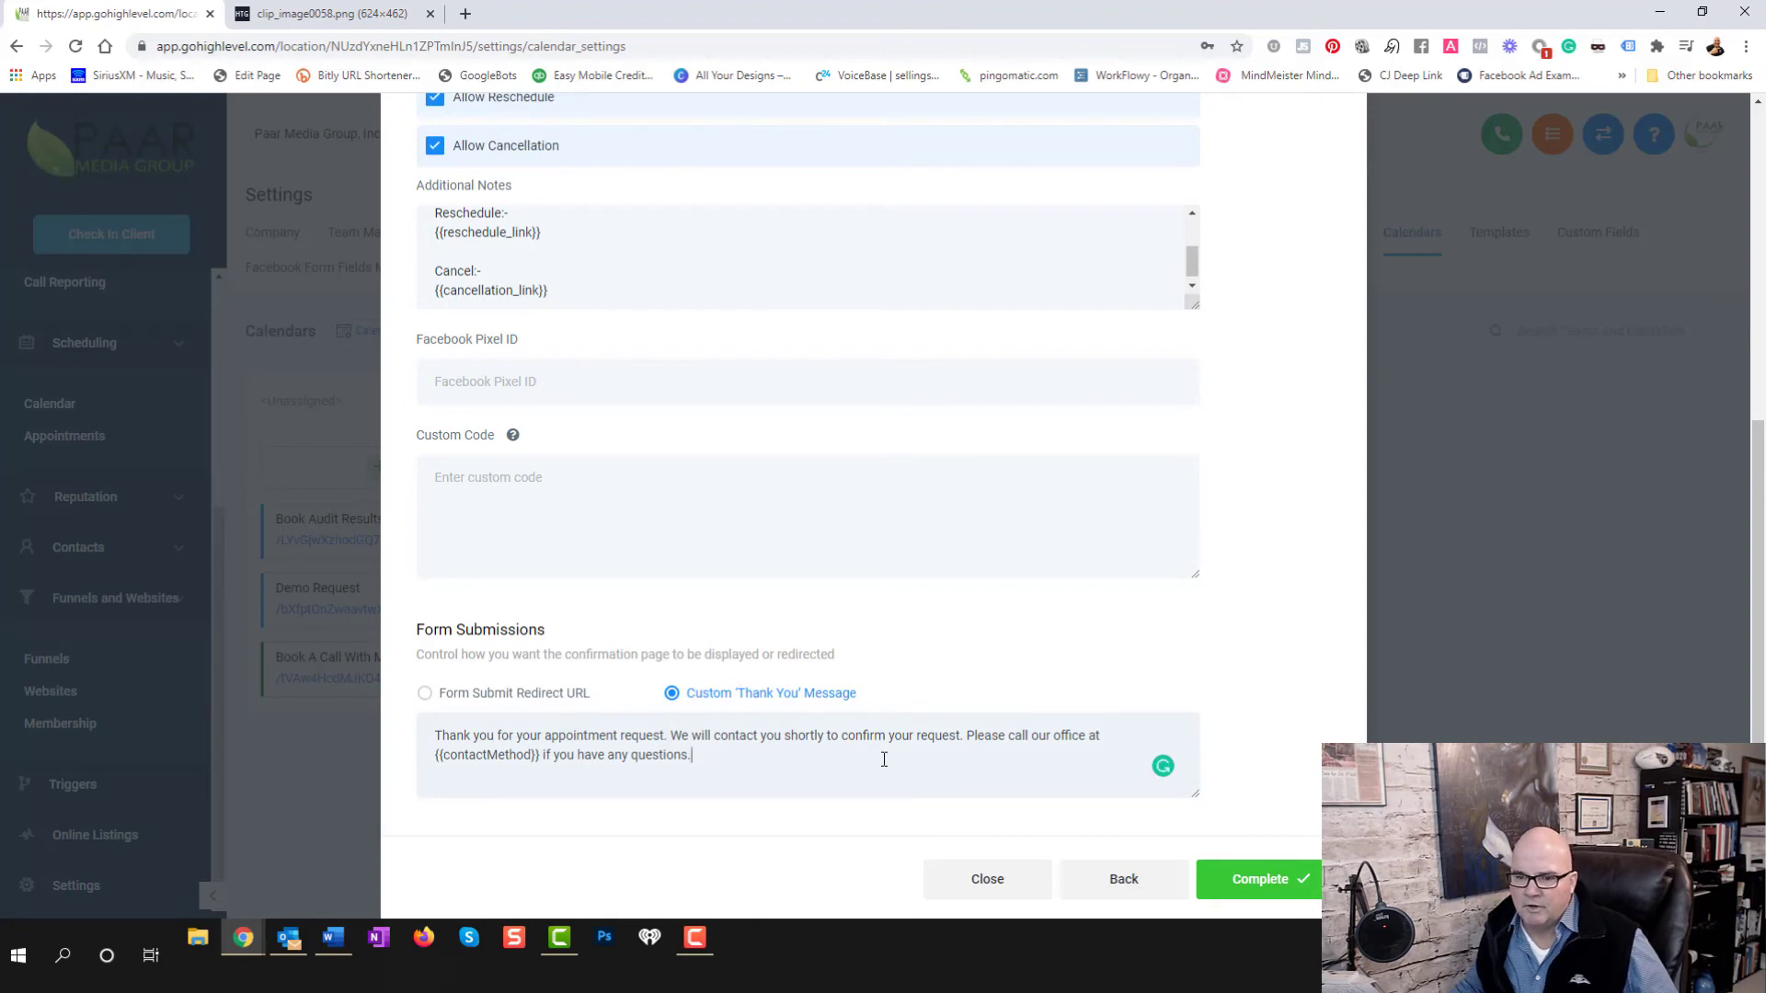
click(1279, 881)
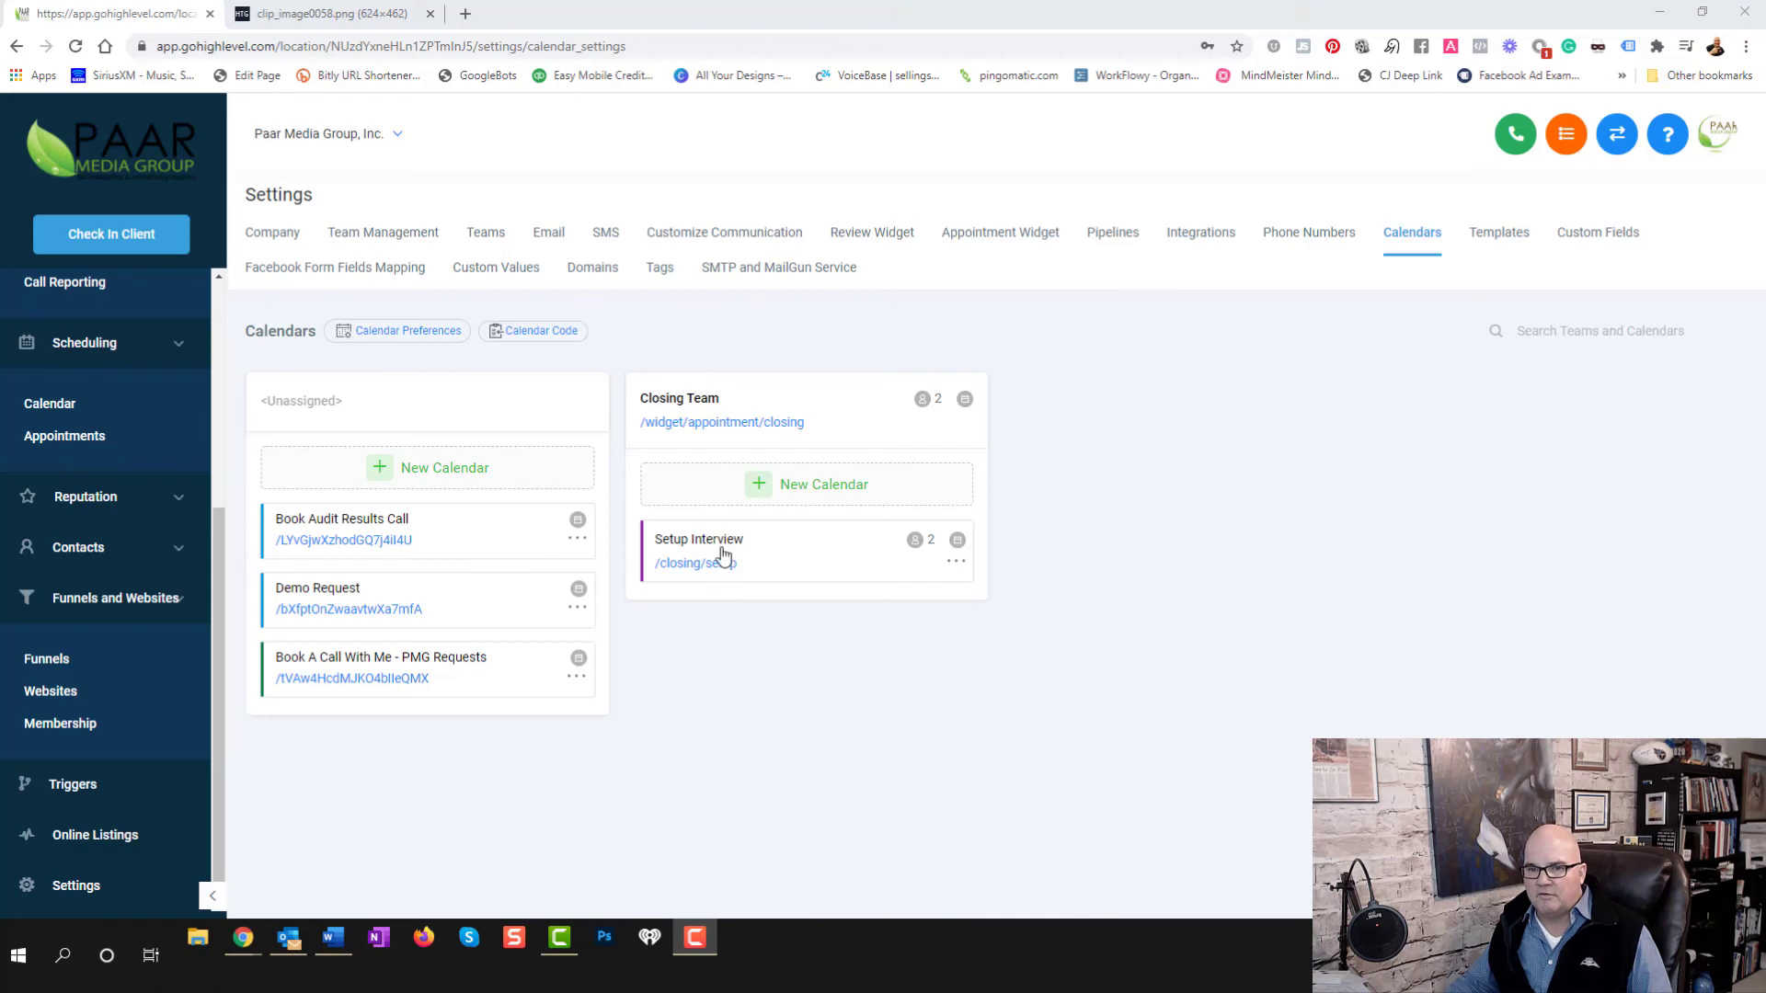
View the Closing Team's public booking page and return to the calendar settings
click(769, 423)
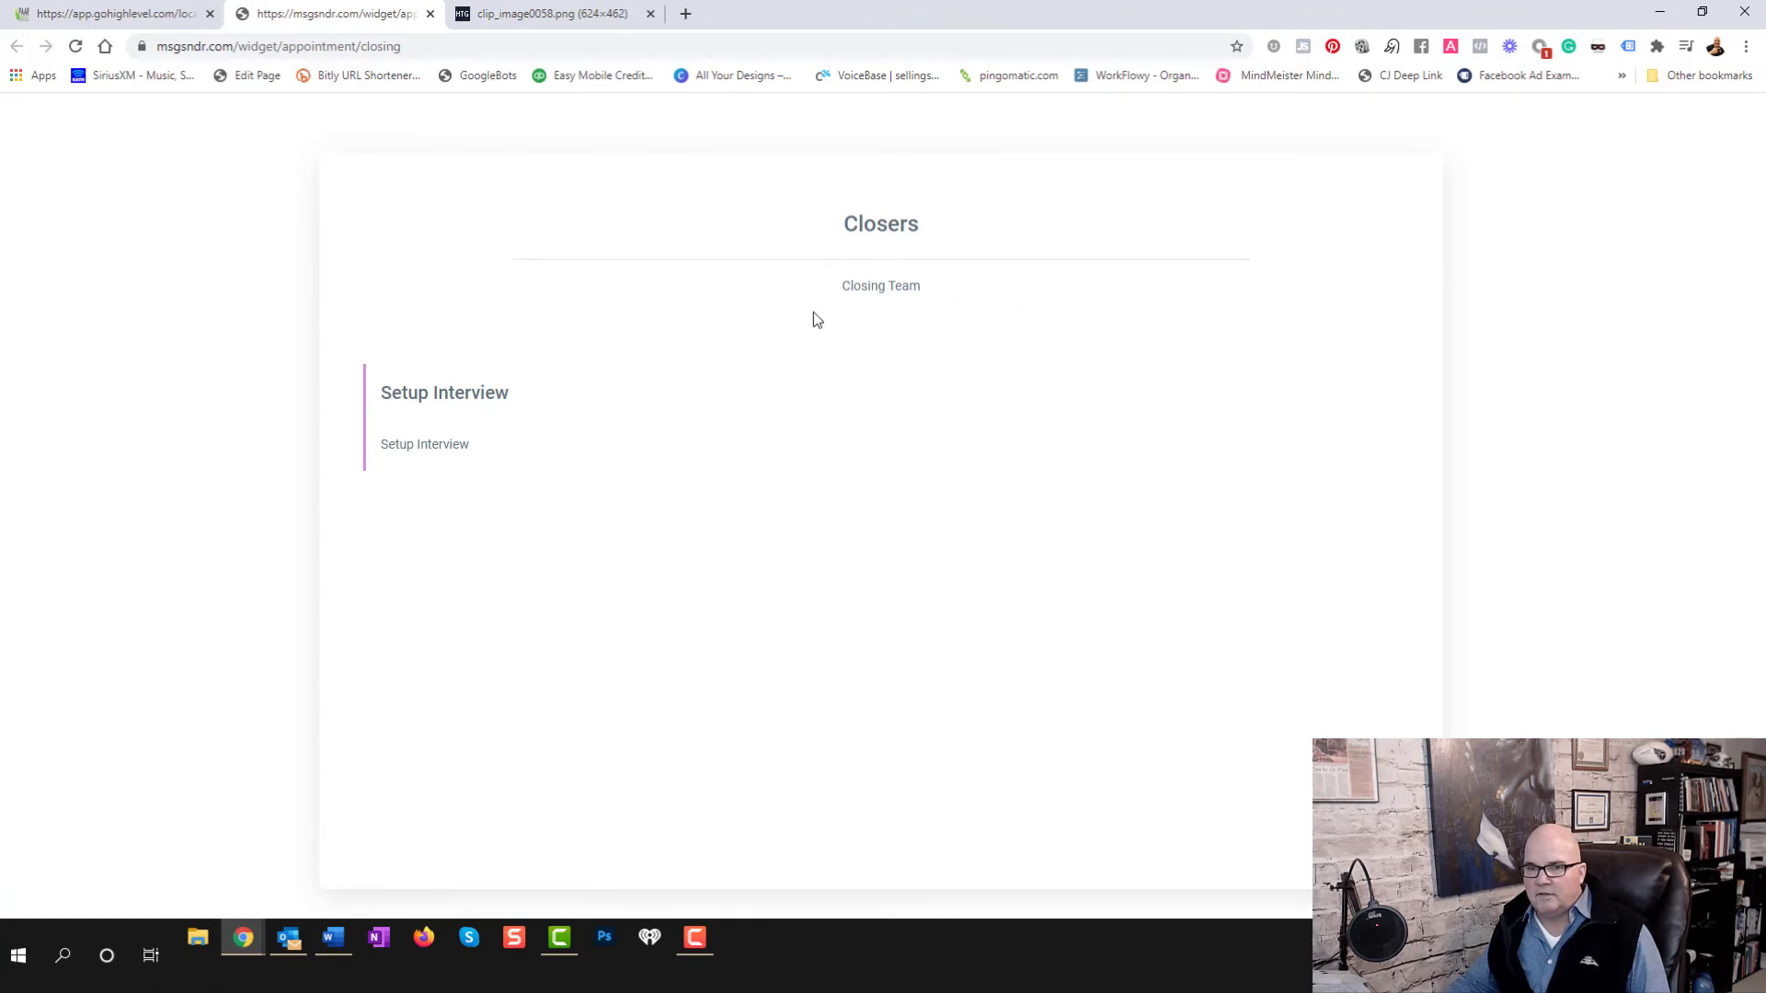
click(71, 16)
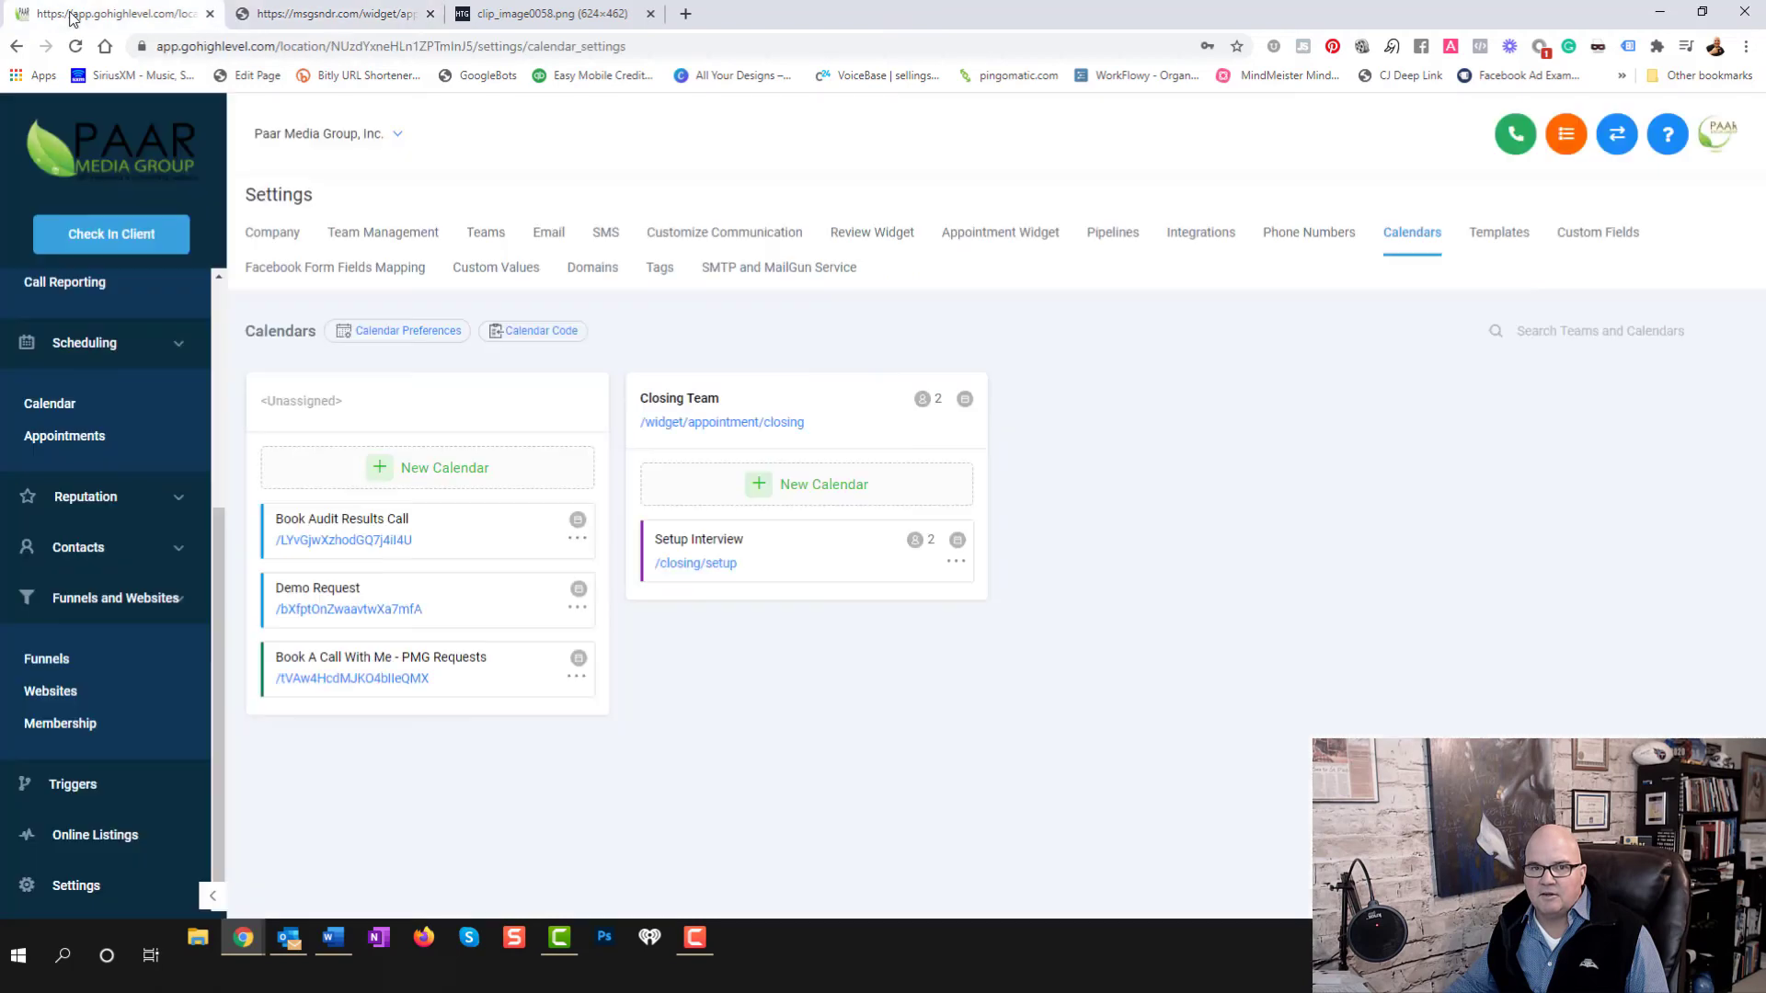
Open the Setup Interview booking page, examine the time slots for January 7, 2021, and select 02:45 PM
click(702, 570)
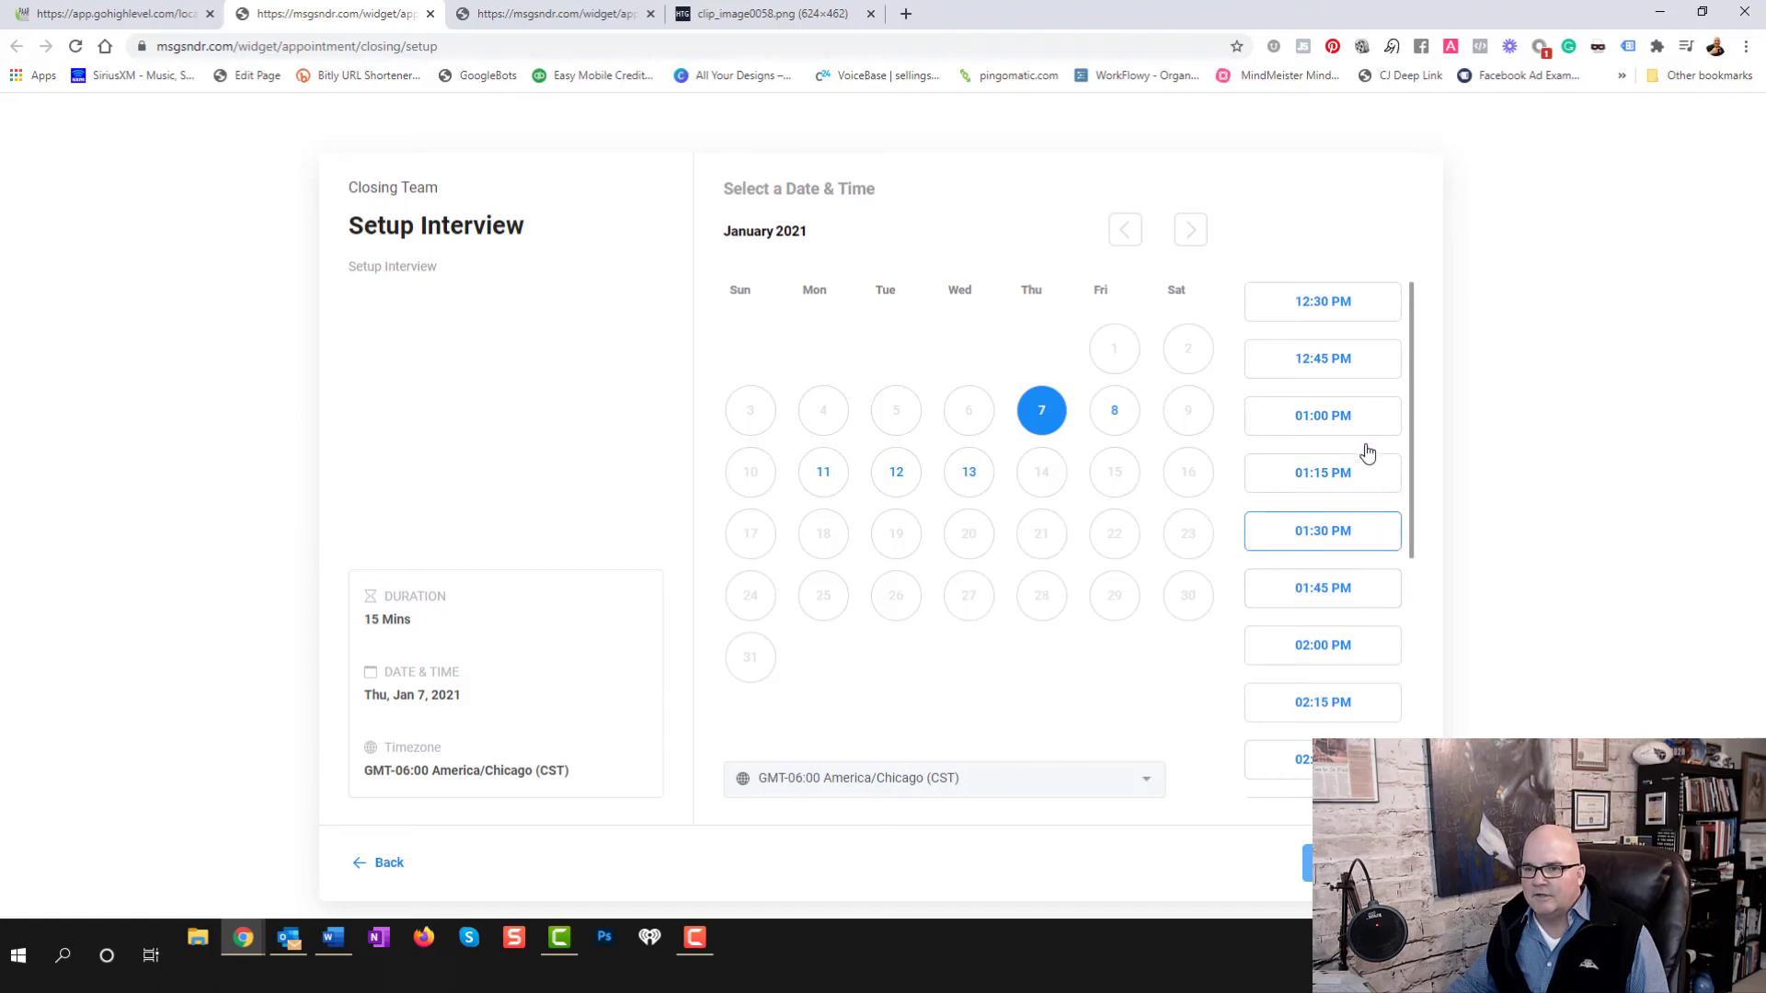
scroll(1384, 552, down, 3)
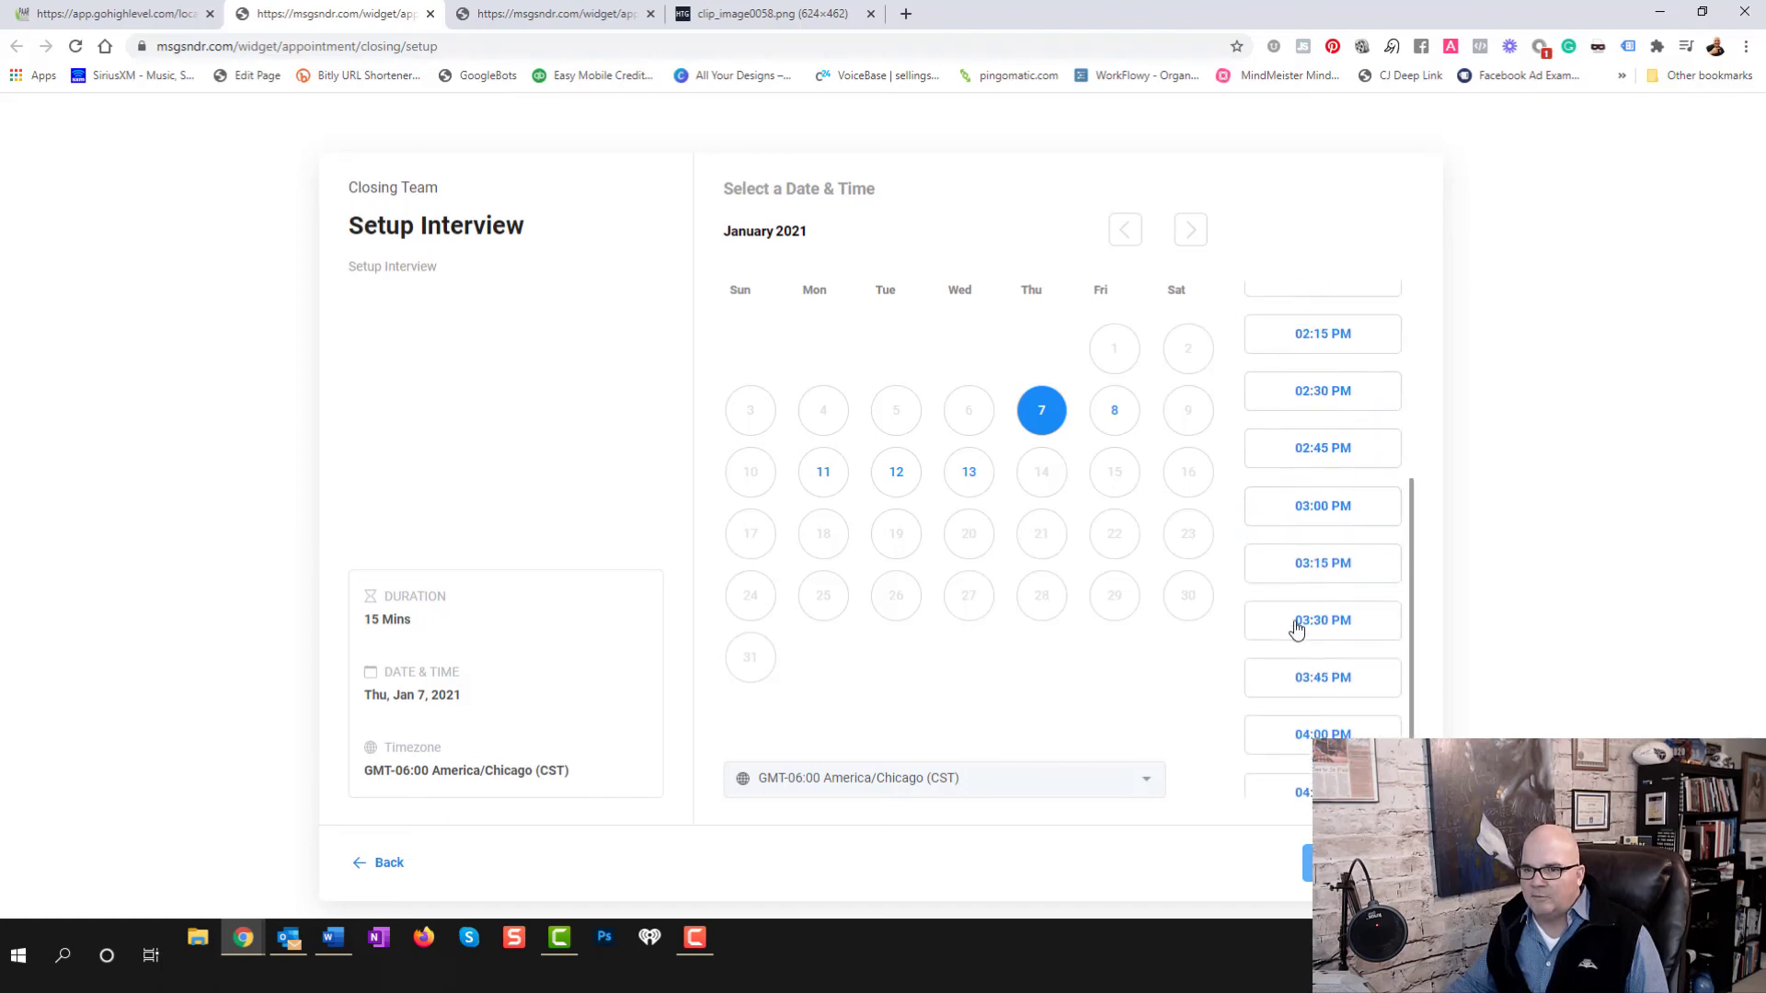
scroll(1295, 590, up, 3)
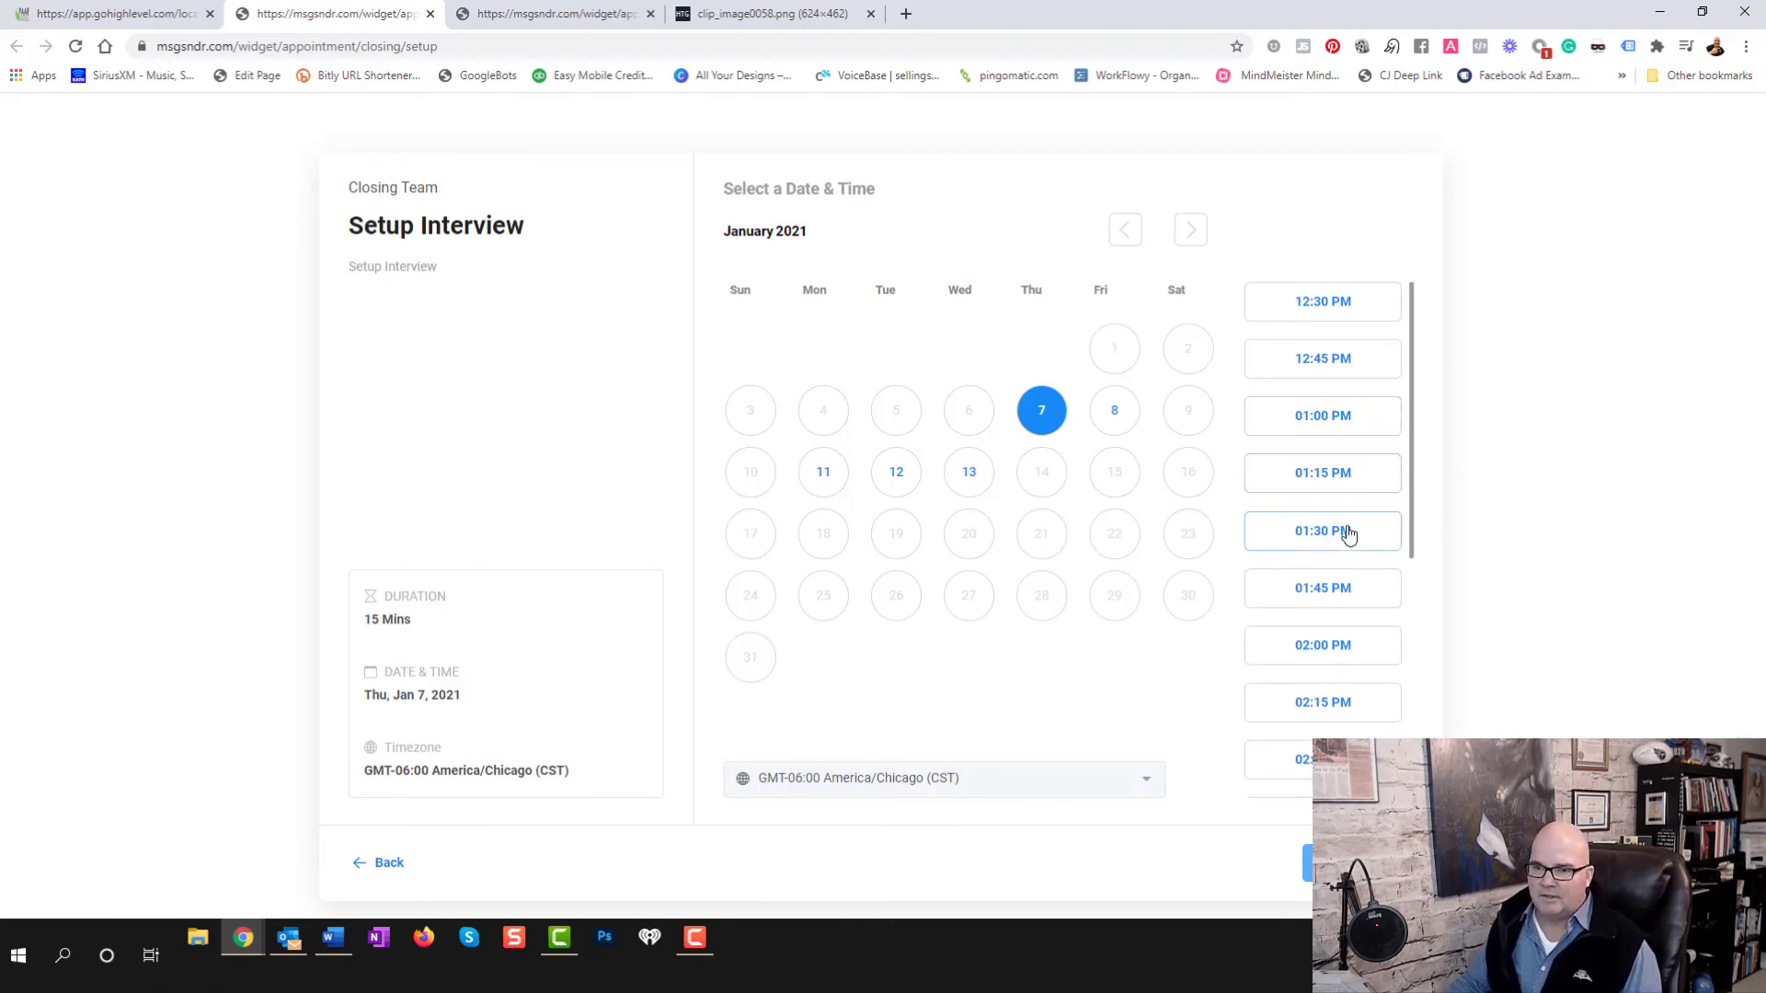
scroll(1342, 588, down, 4)
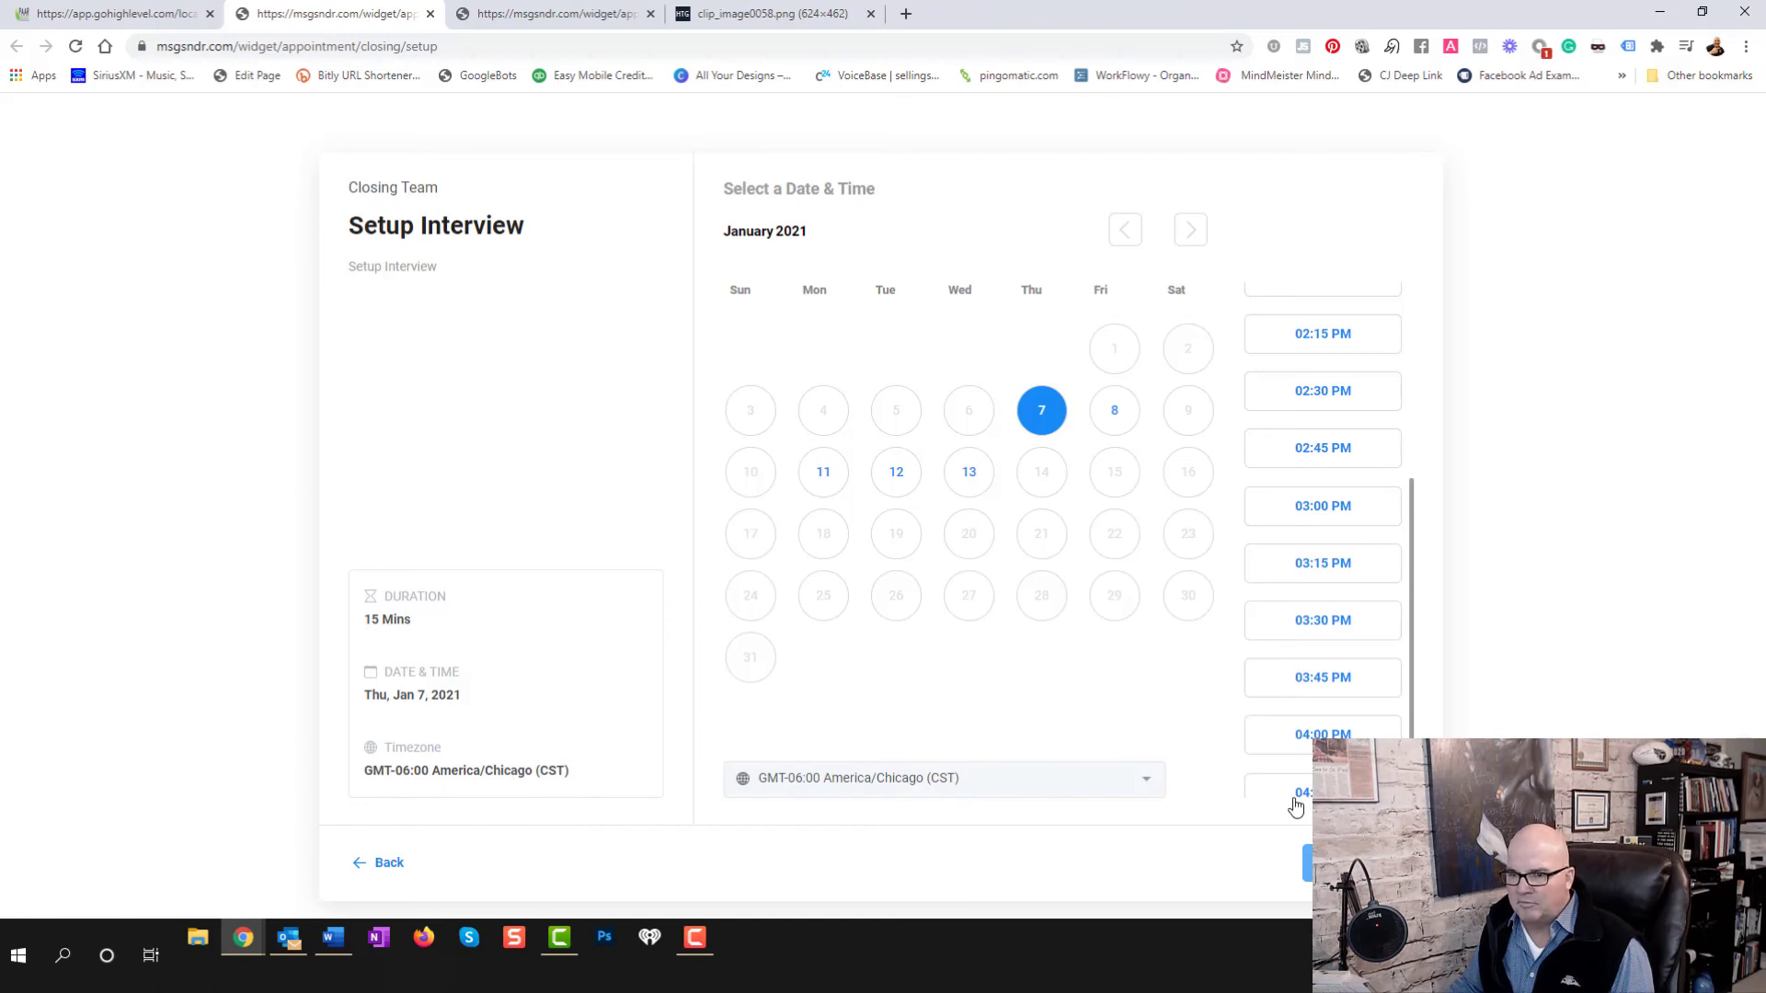
scroll(1382, 705, down, 1)
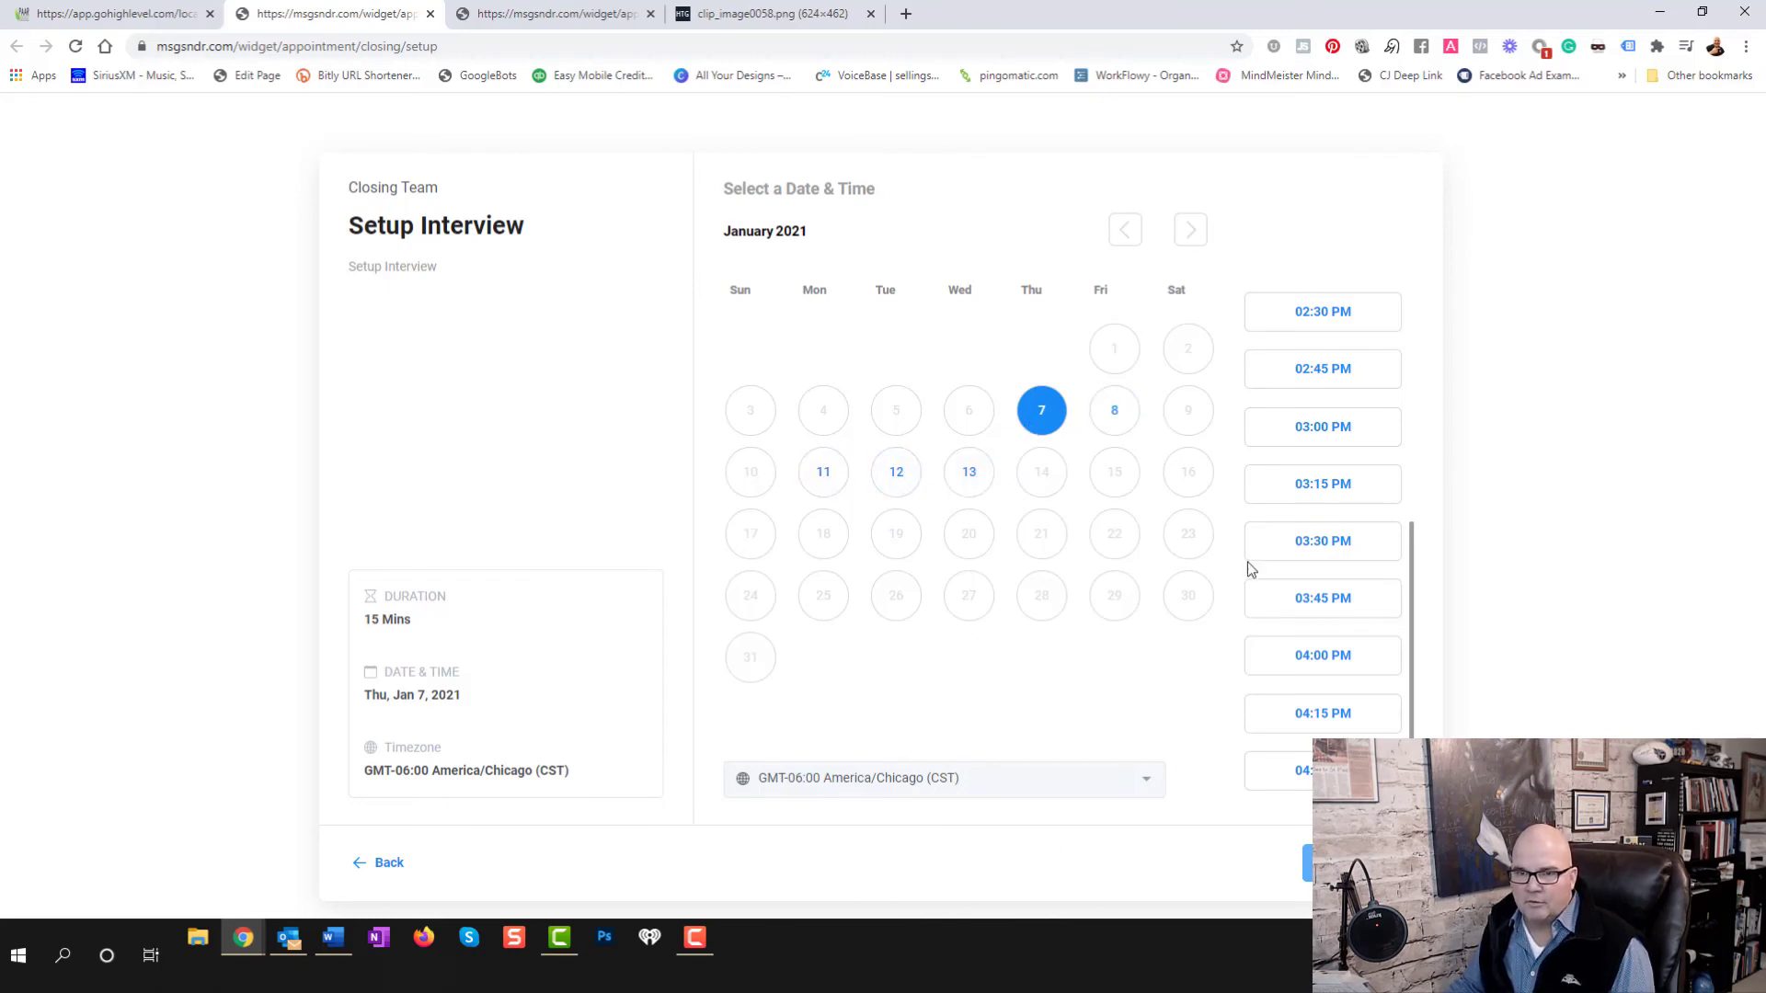
click(1317, 374)
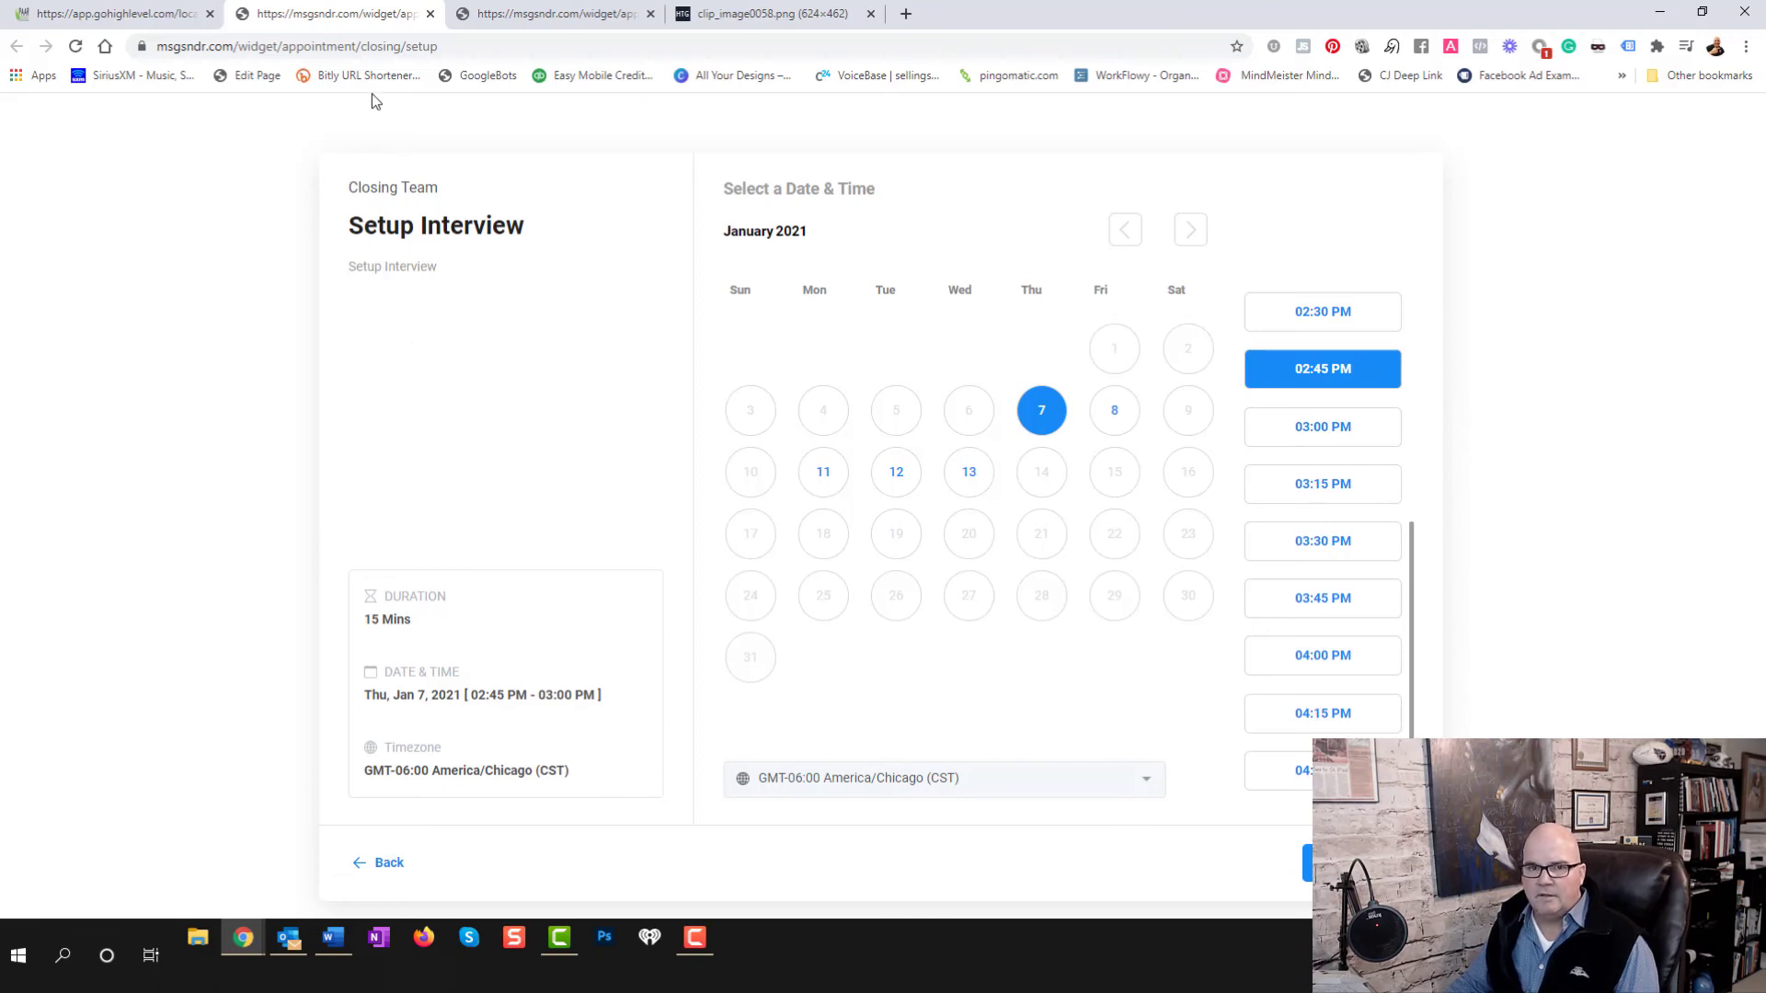
click(159, 26)
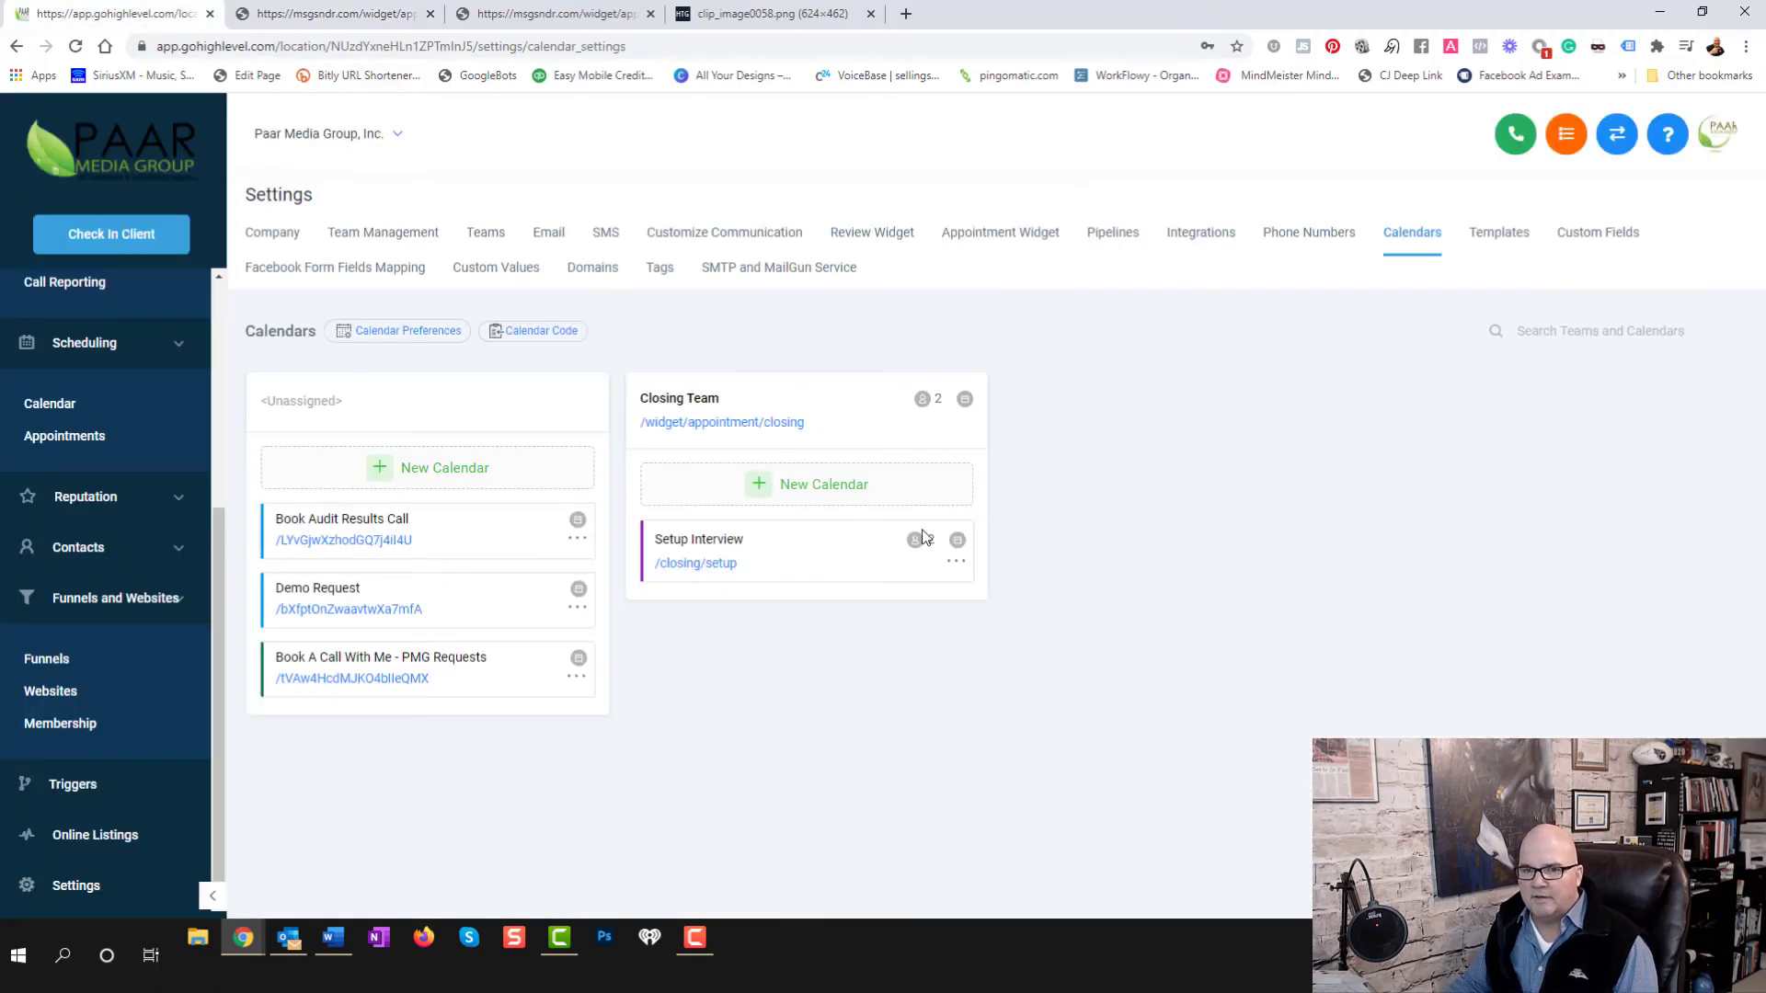
click(331, 14)
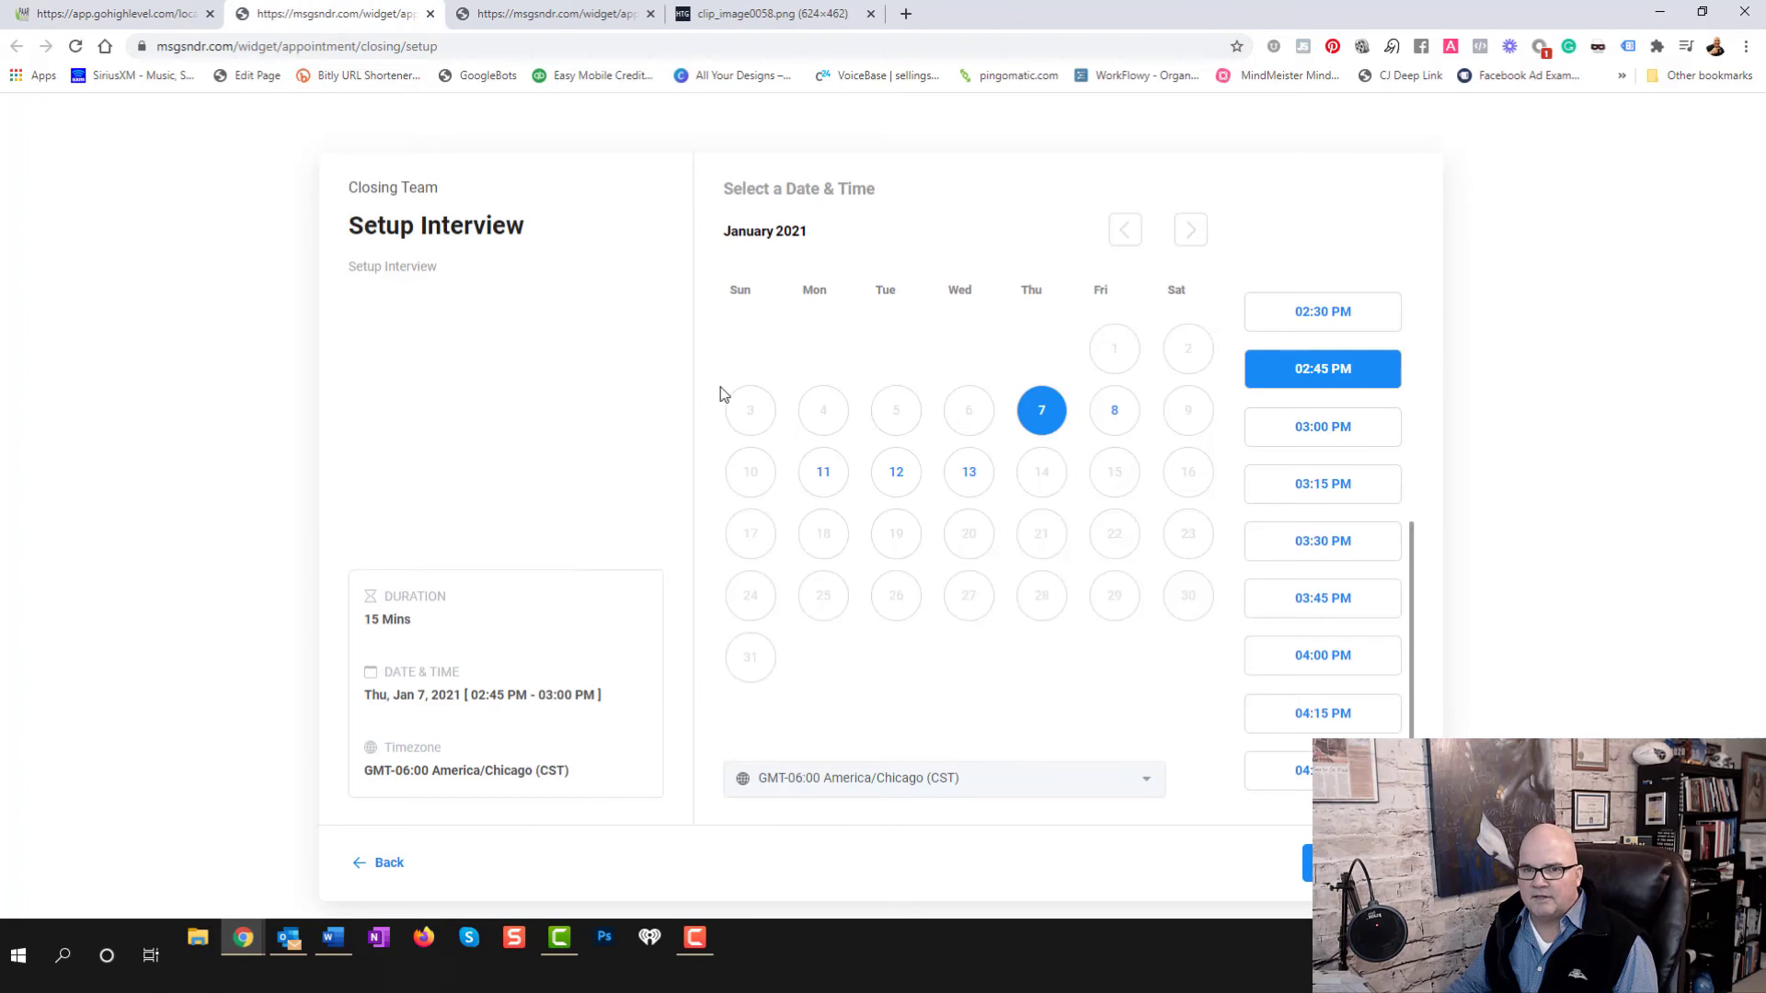
Open the general calendar preferences and examine the start day options for the calendar view
click(99, 16)
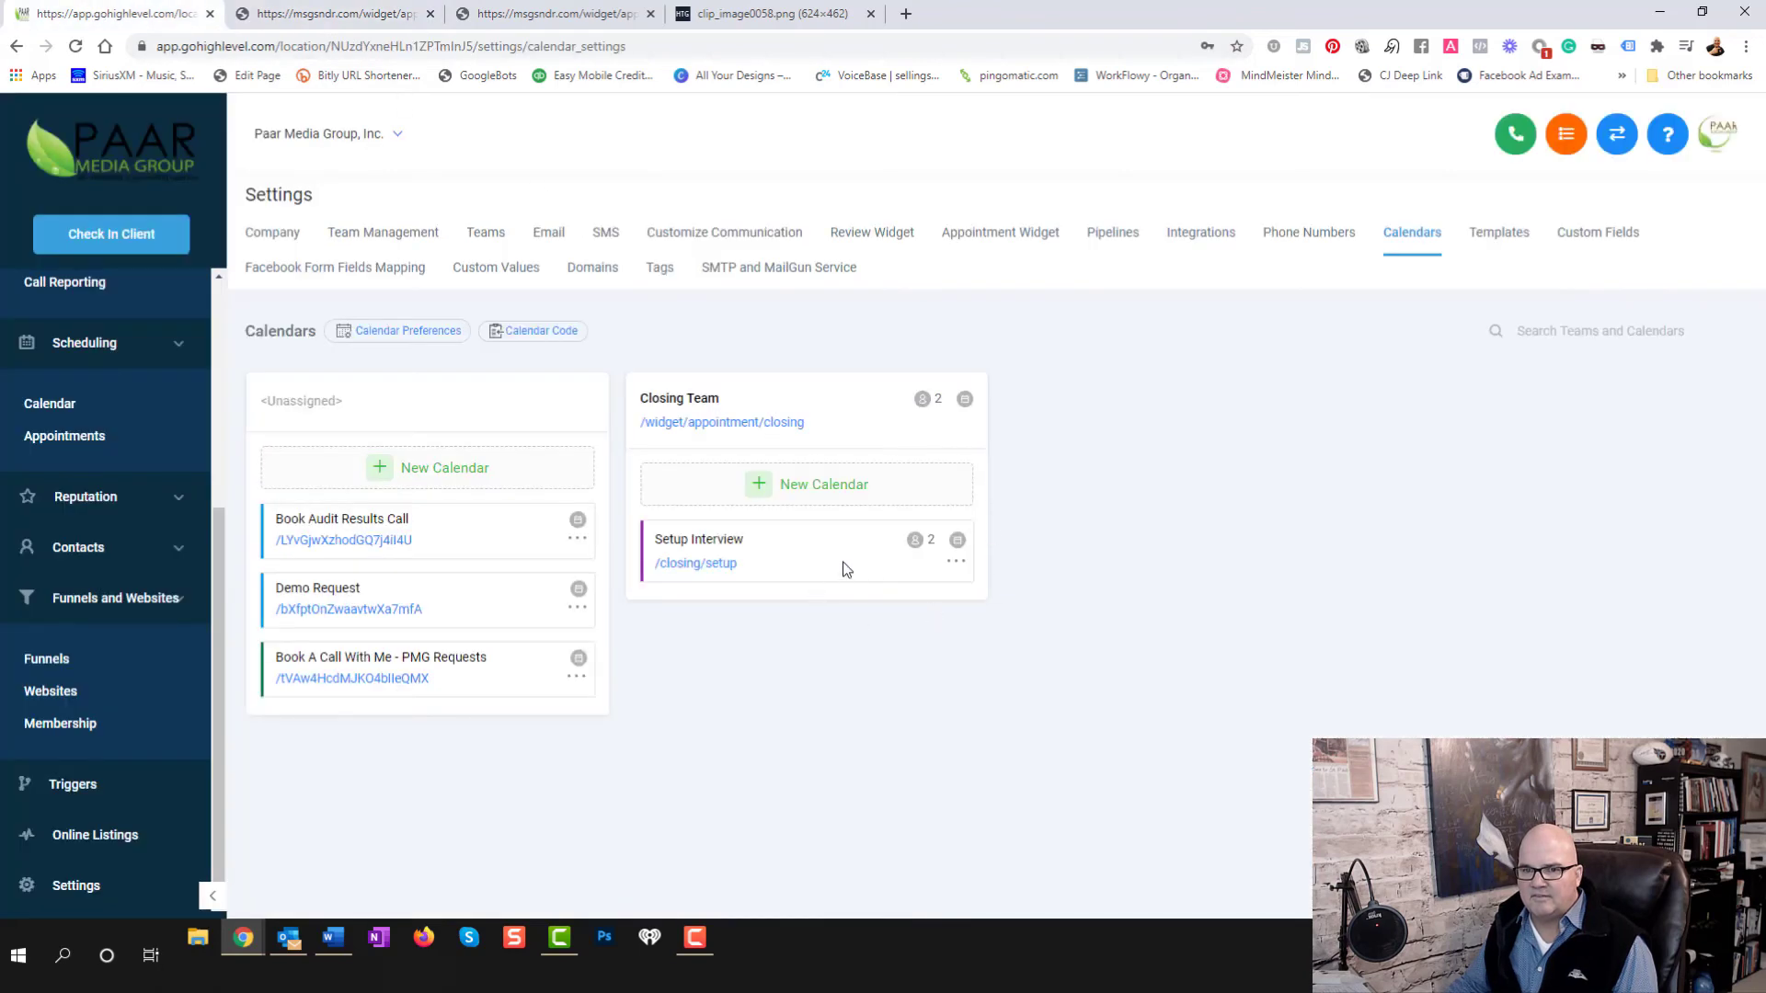
click(425, 347)
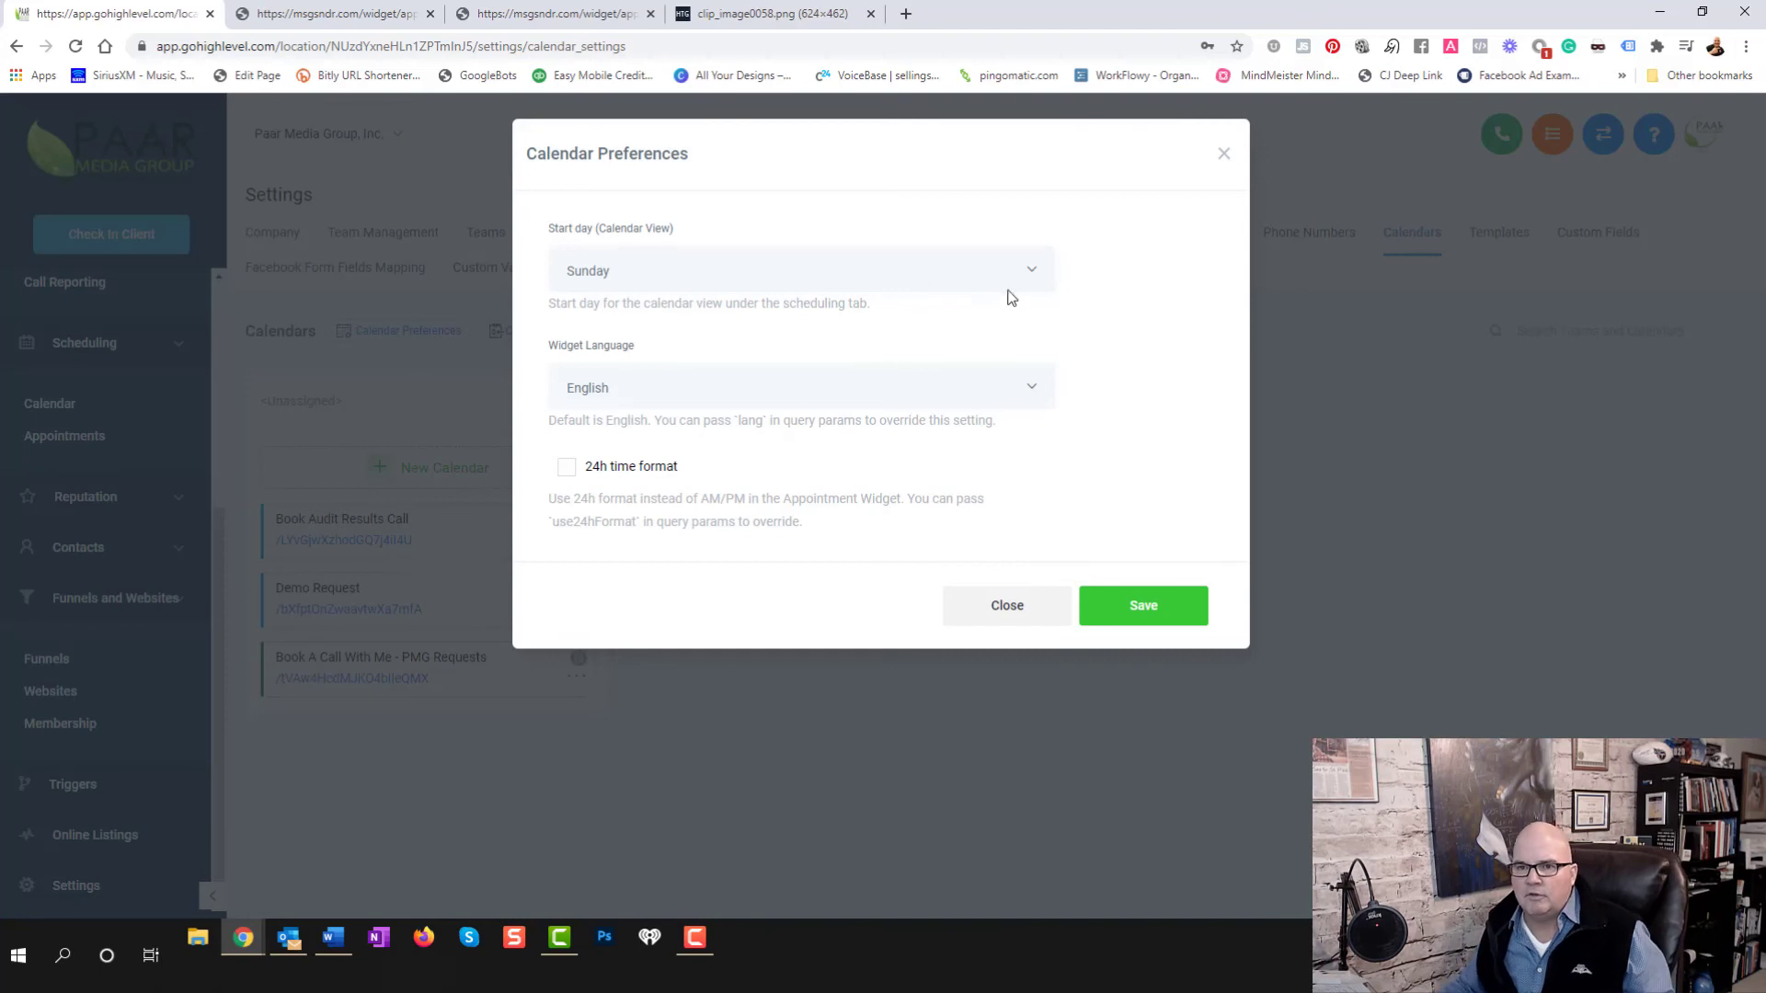
click(1034, 274)
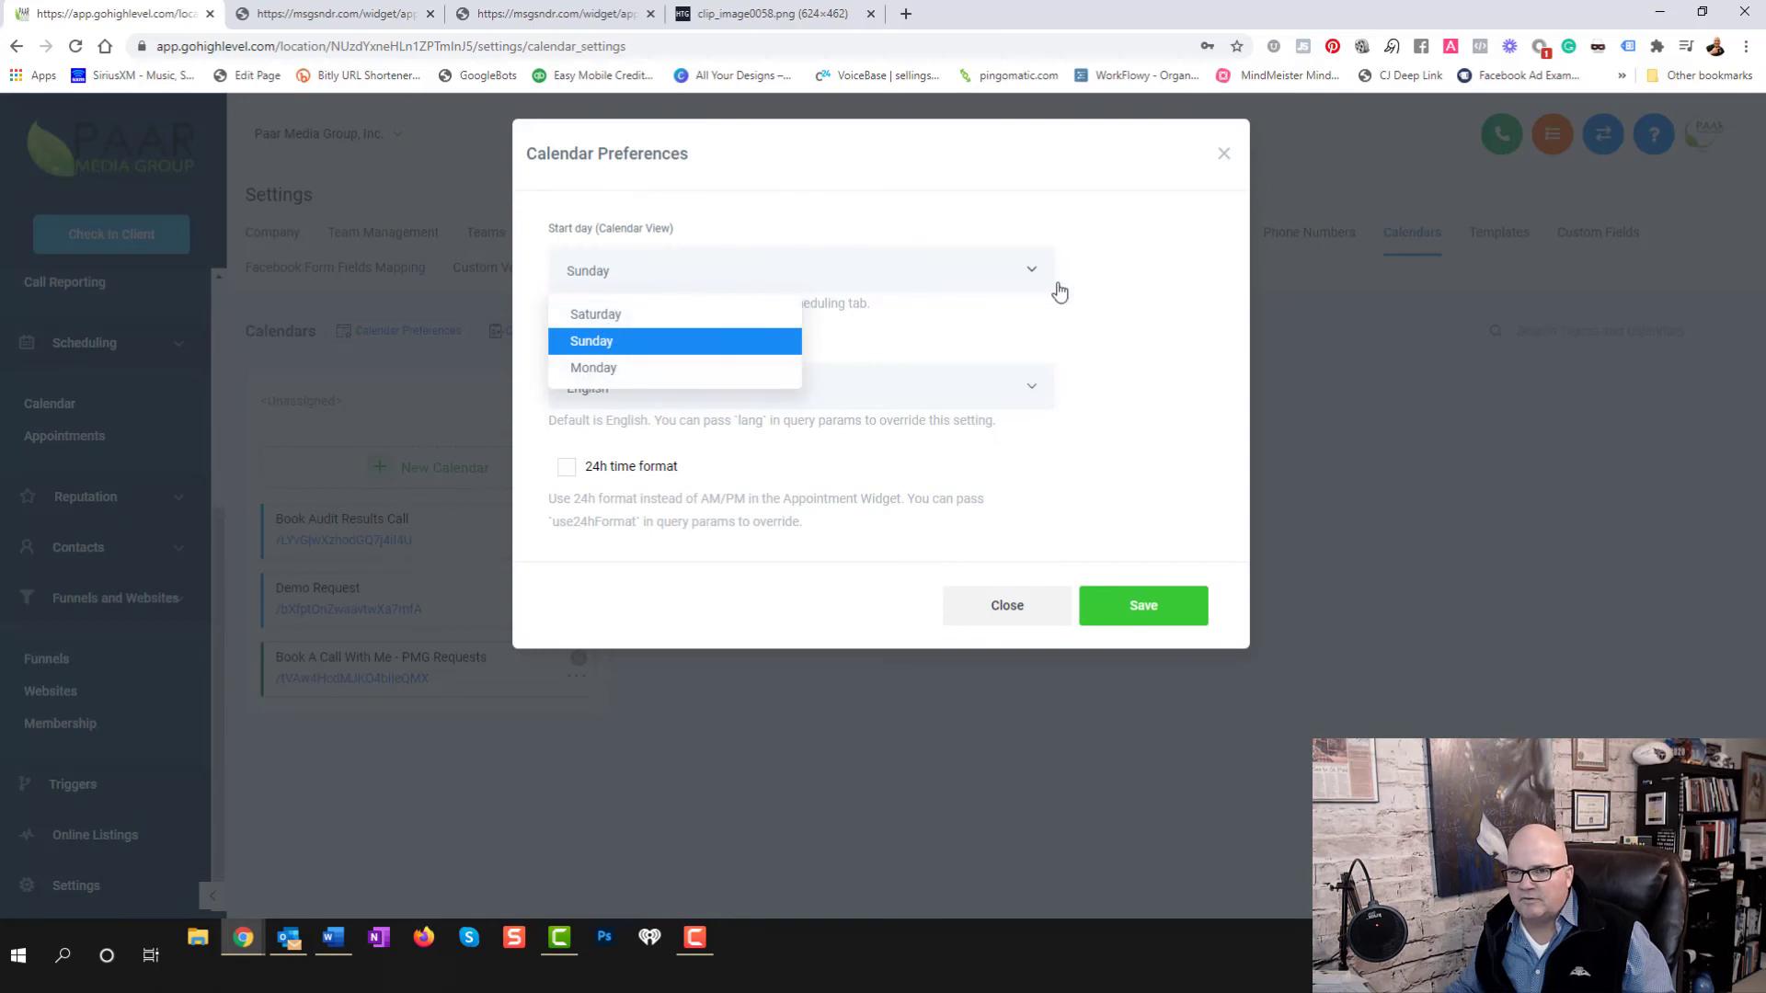
click(1122, 306)
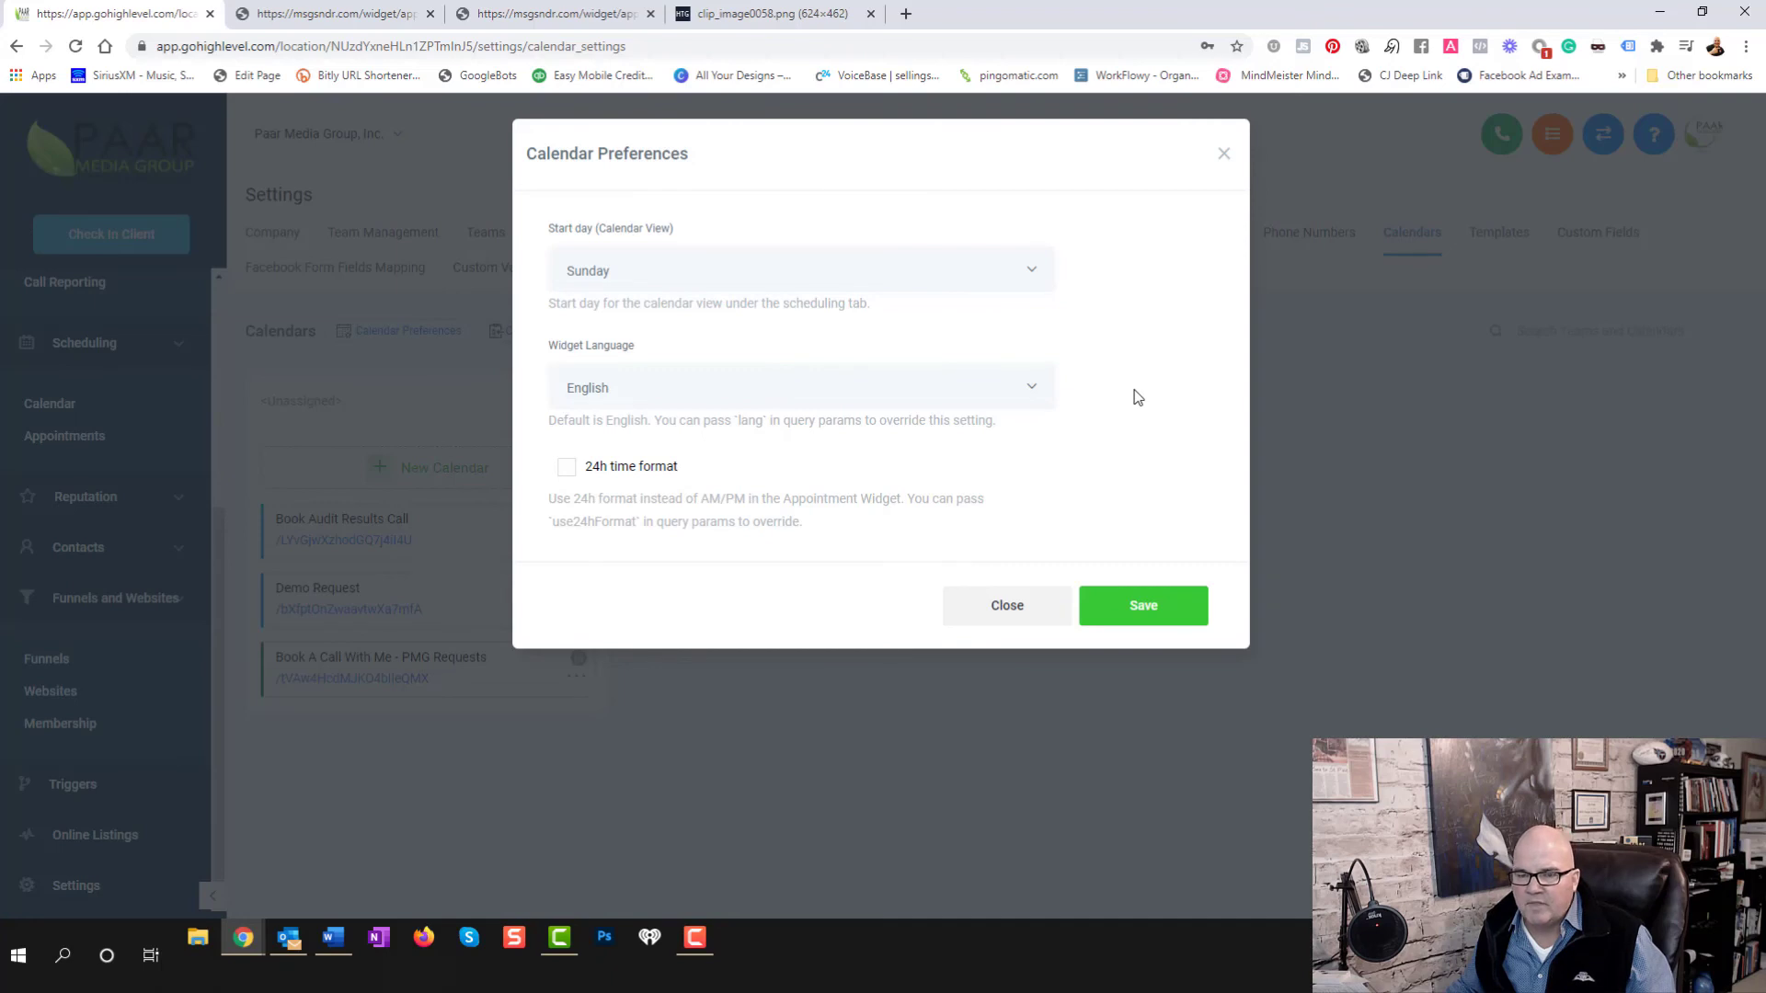
Try French as the widget language, set it back to English, and save the calendar preferences
click(1032, 397)
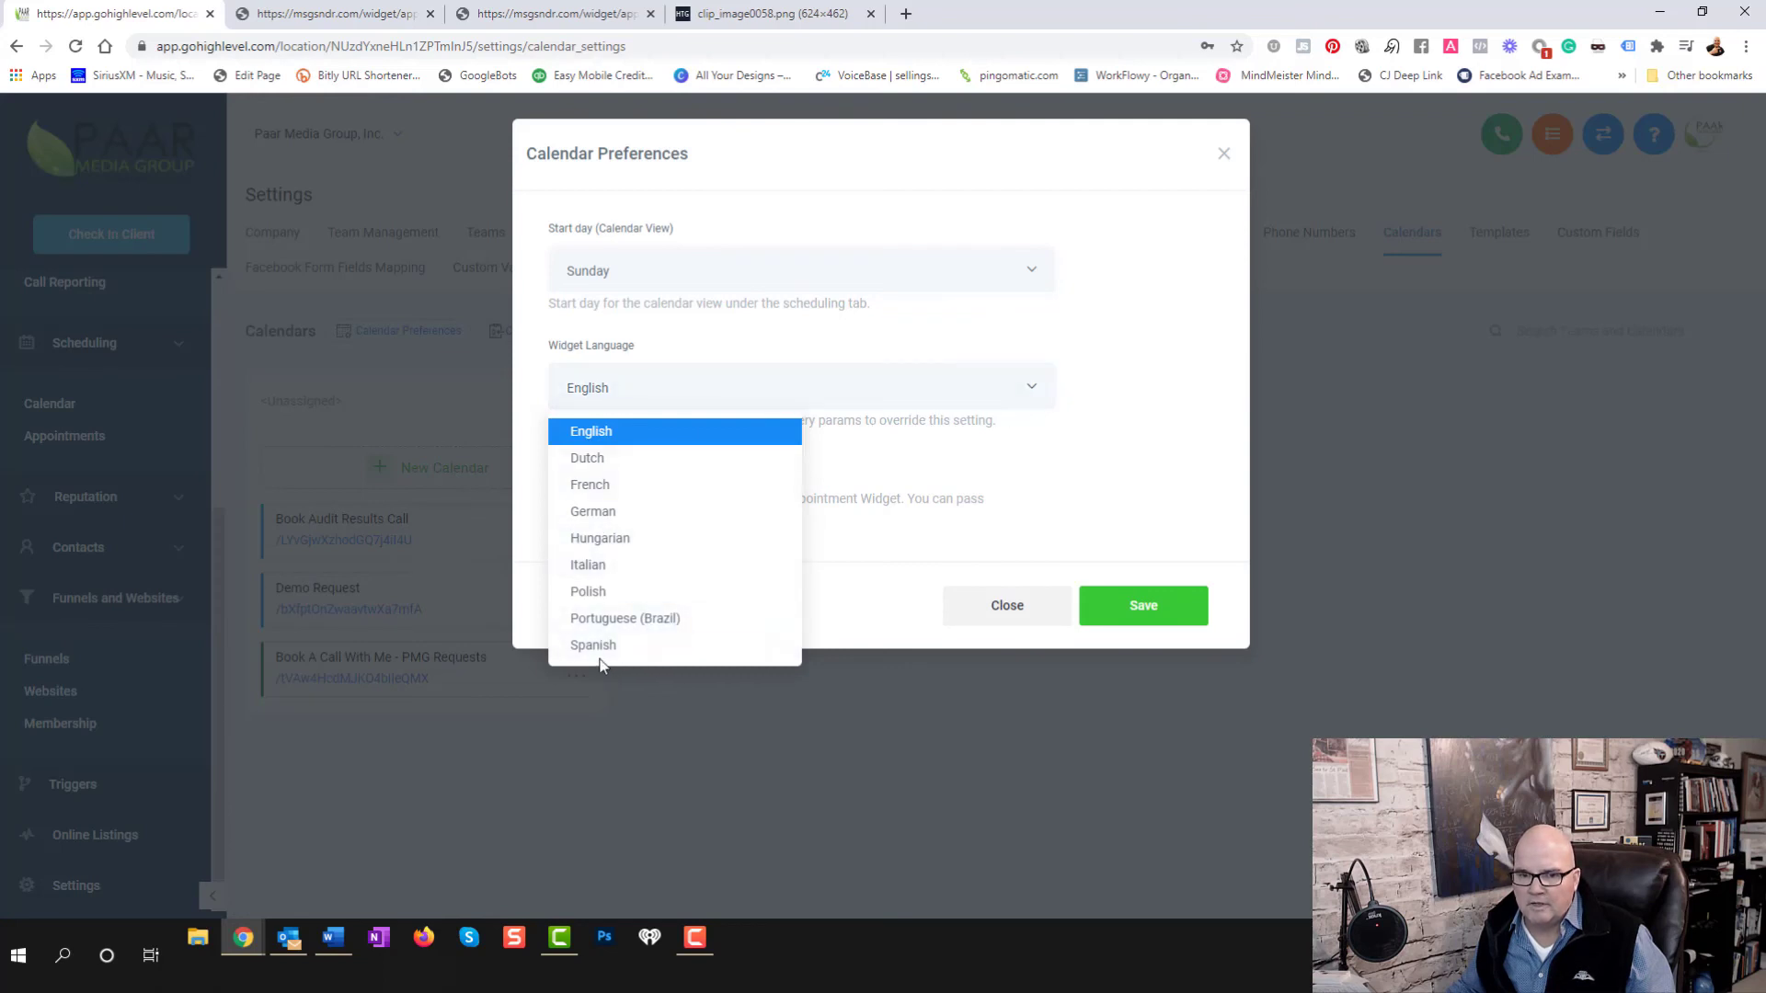
click(591, 490)
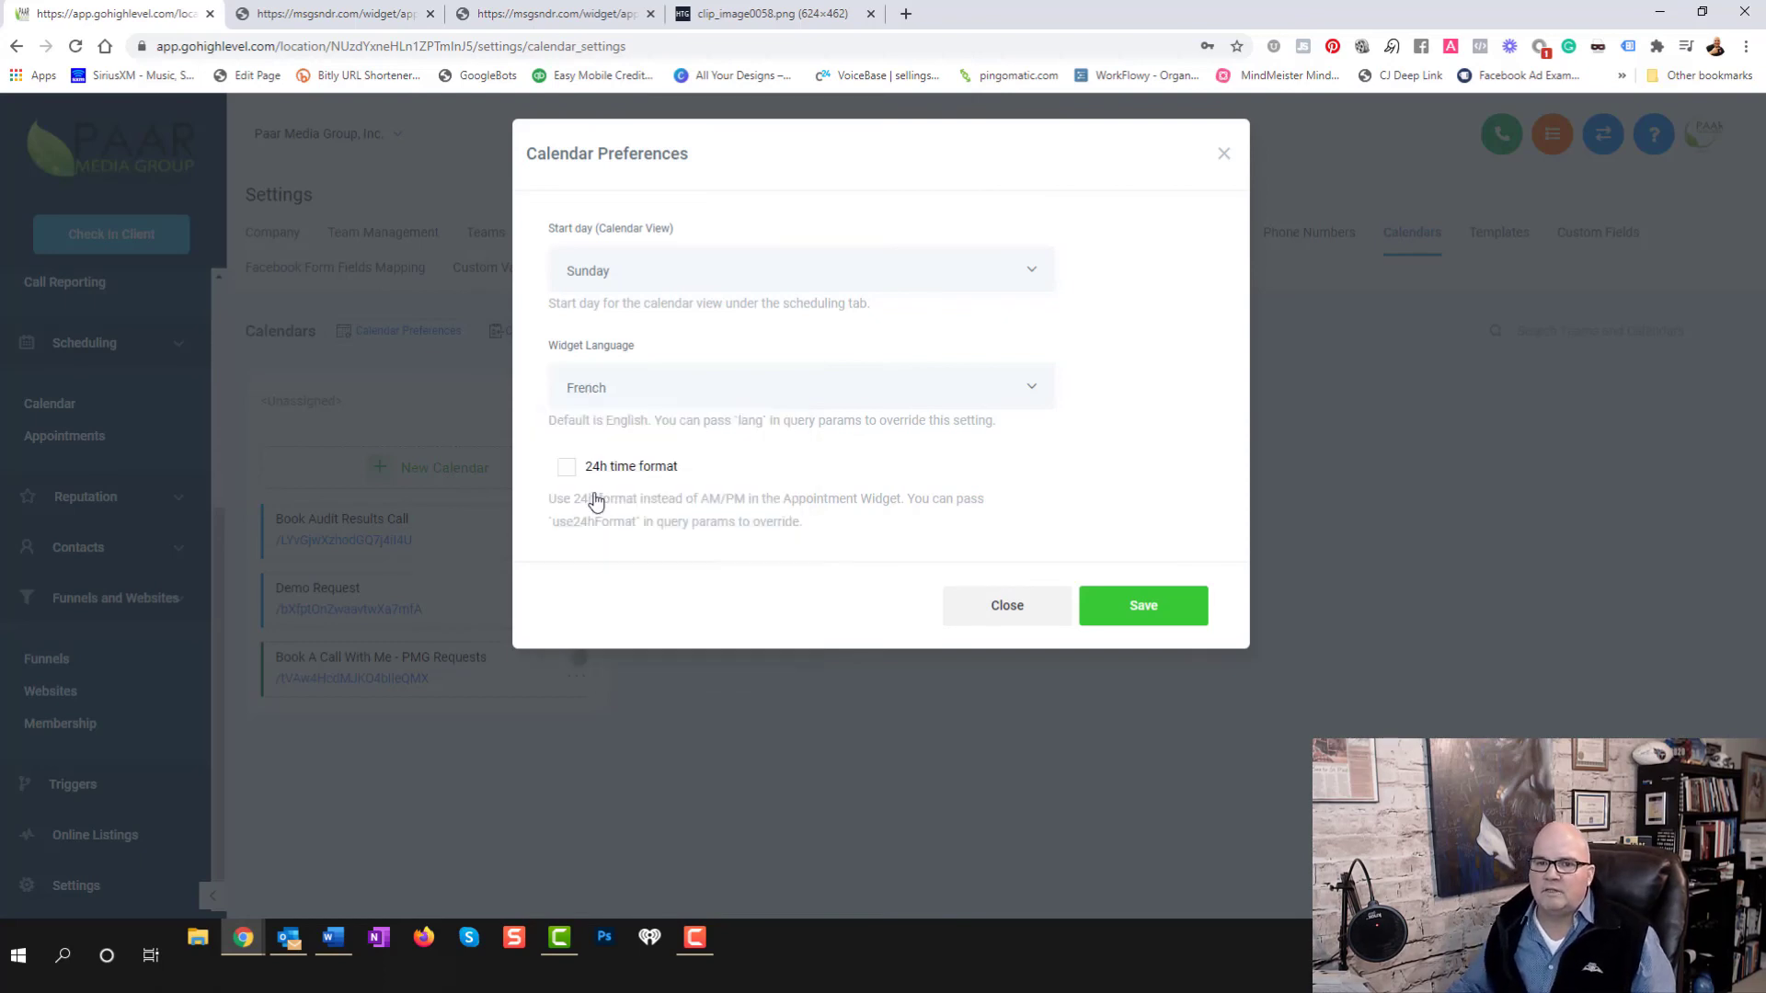
click(631, 402)
click(596, 433)
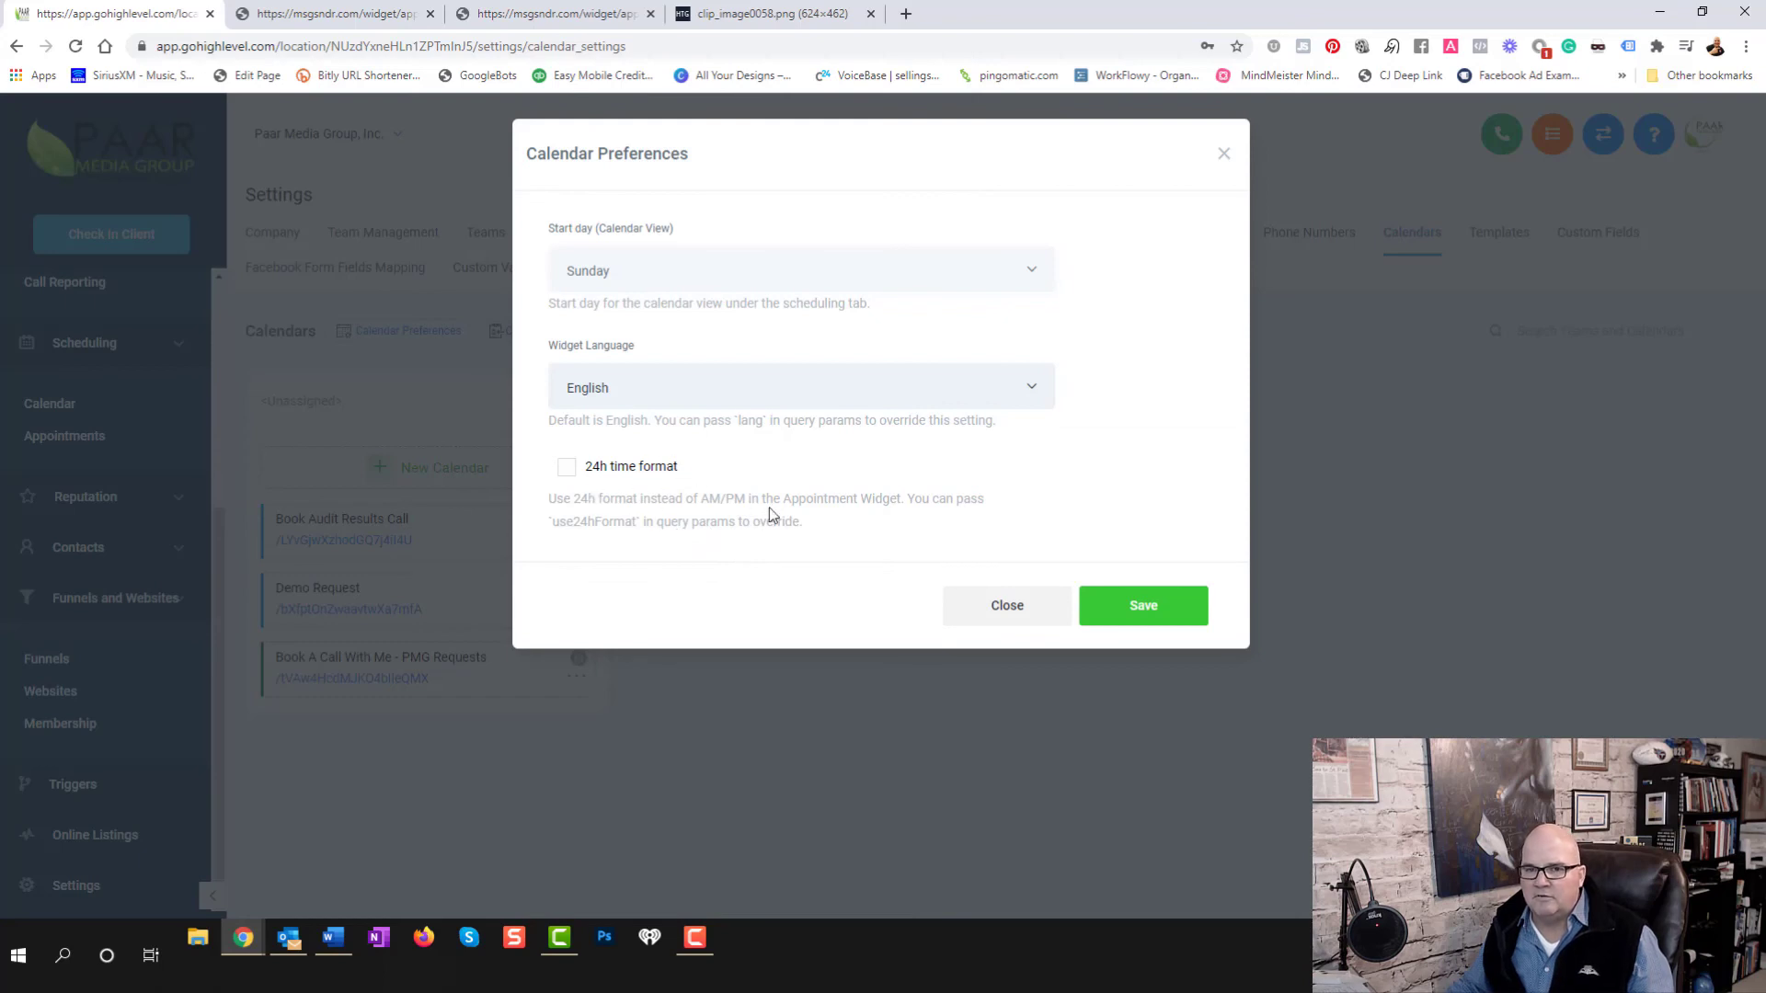
click(1149, 609)
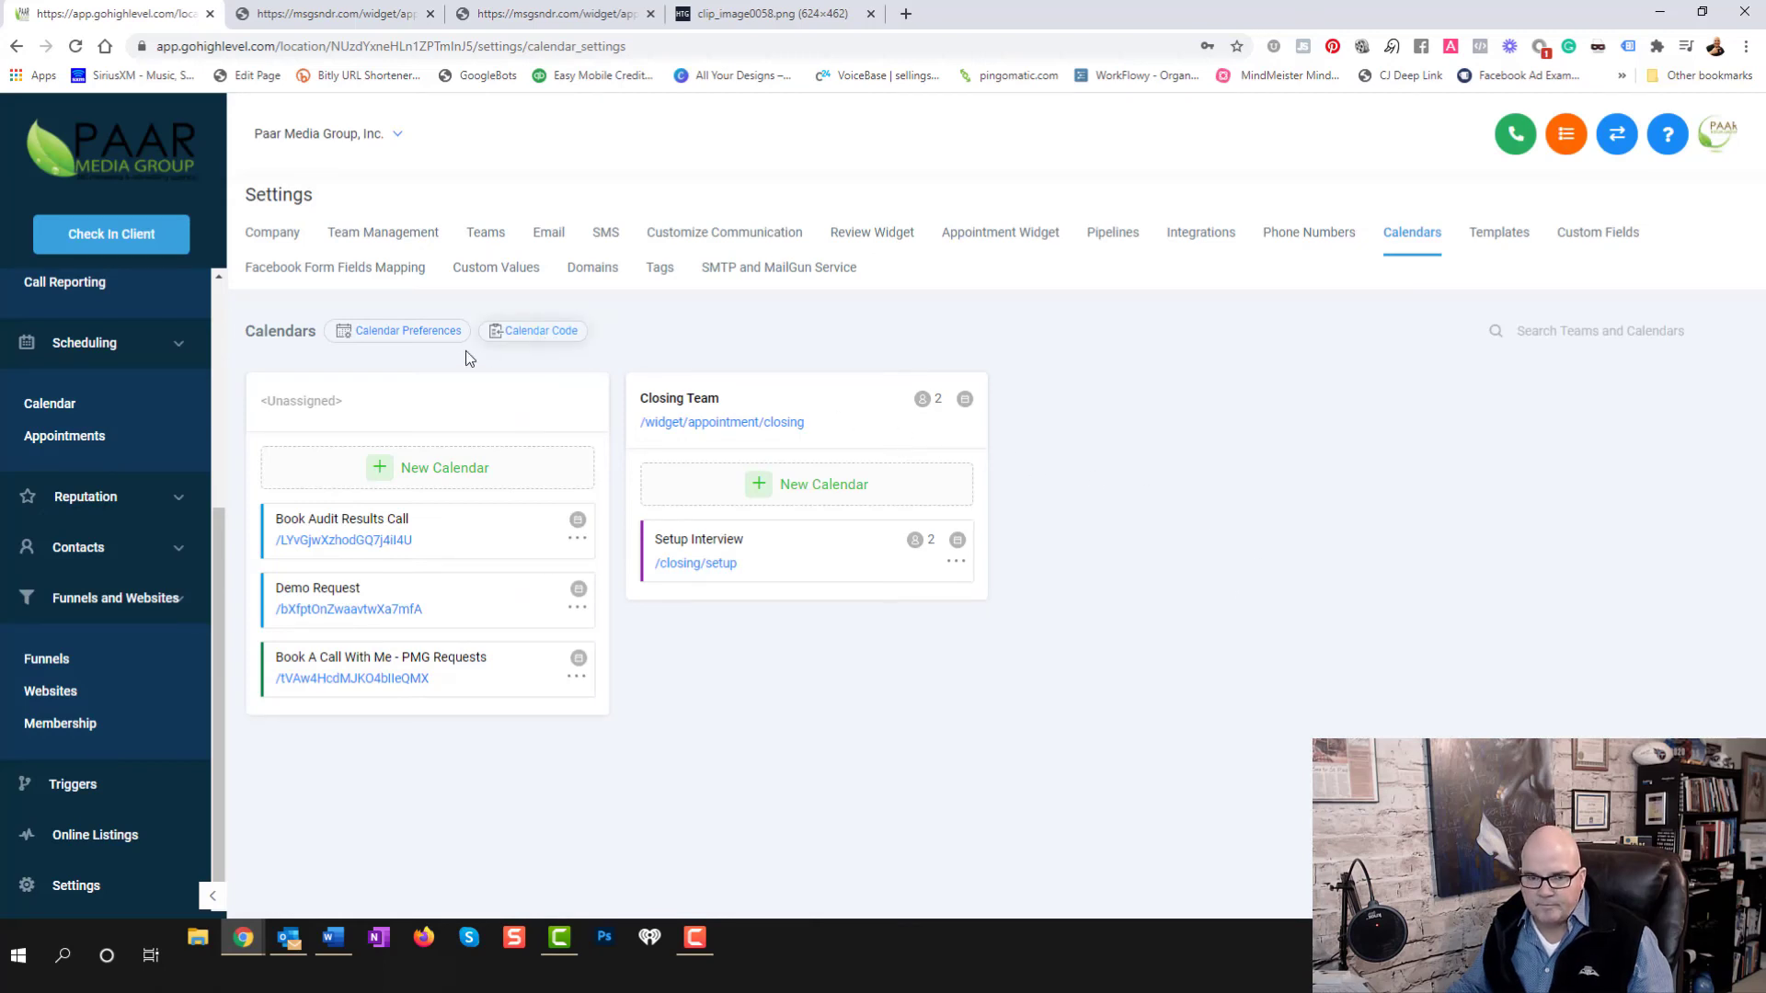
Show the calendar code for the Closers team's Setup Interview calendar and compare its dedicated URL option with the public booking page
click(544, 332)
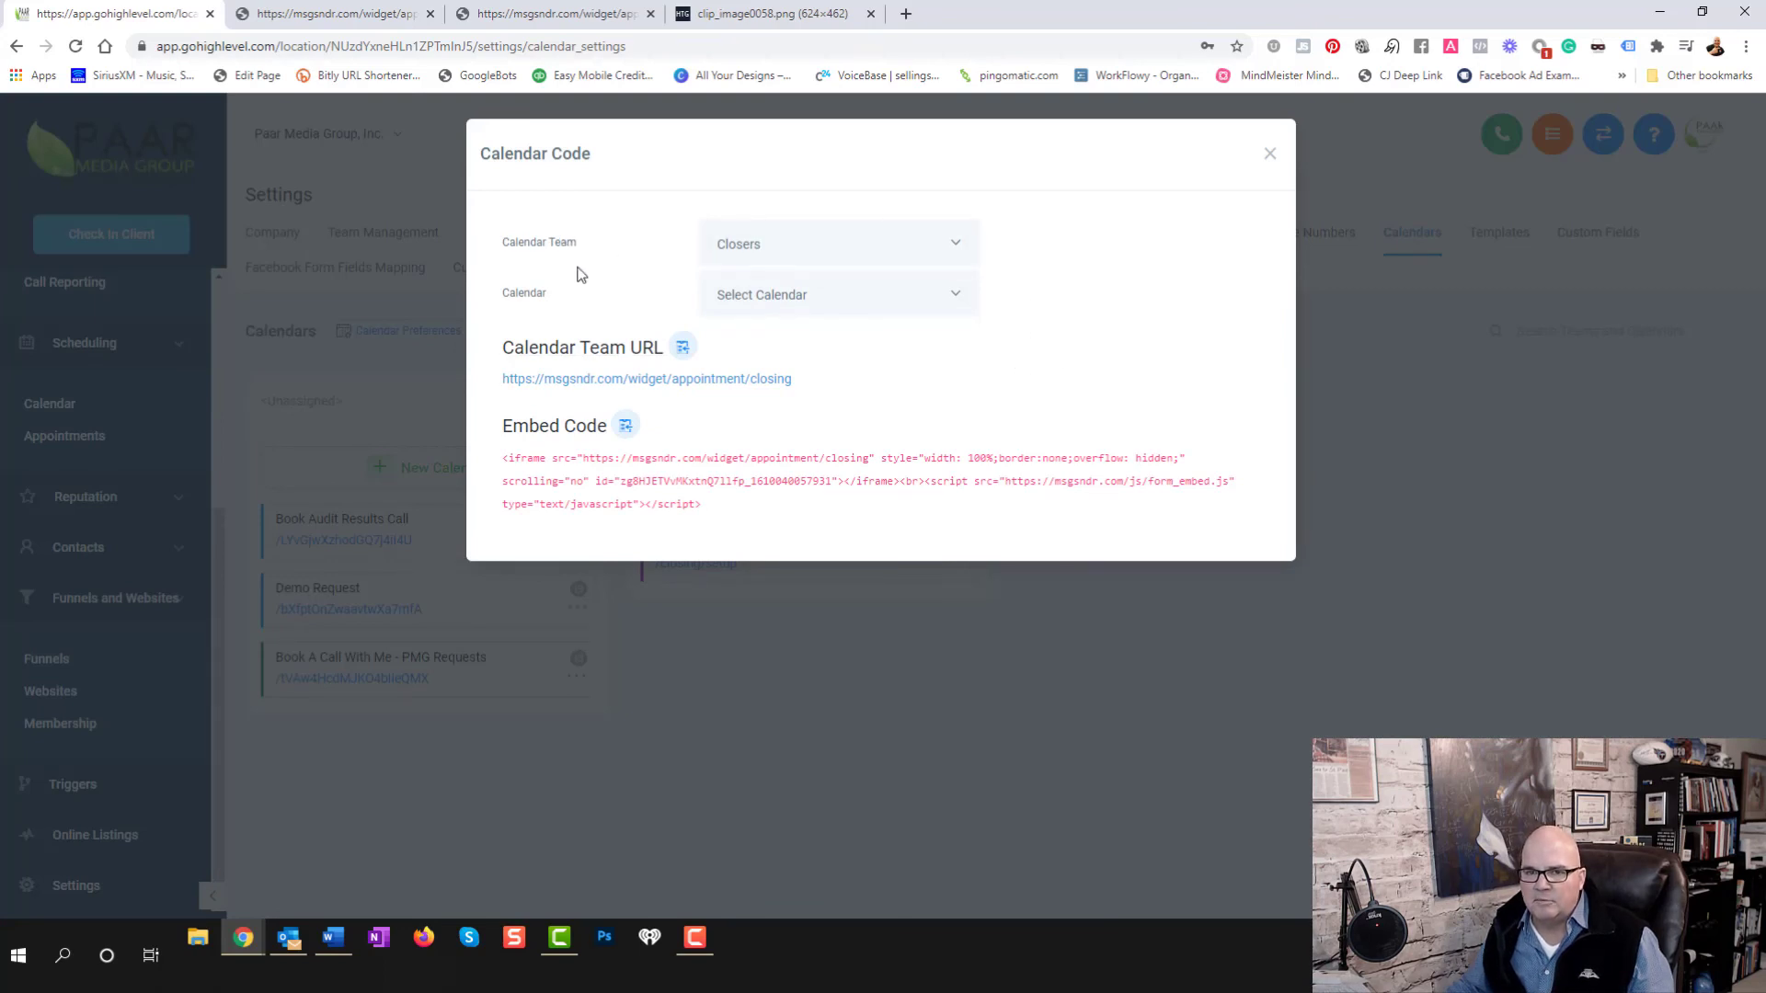
click(848, 312)
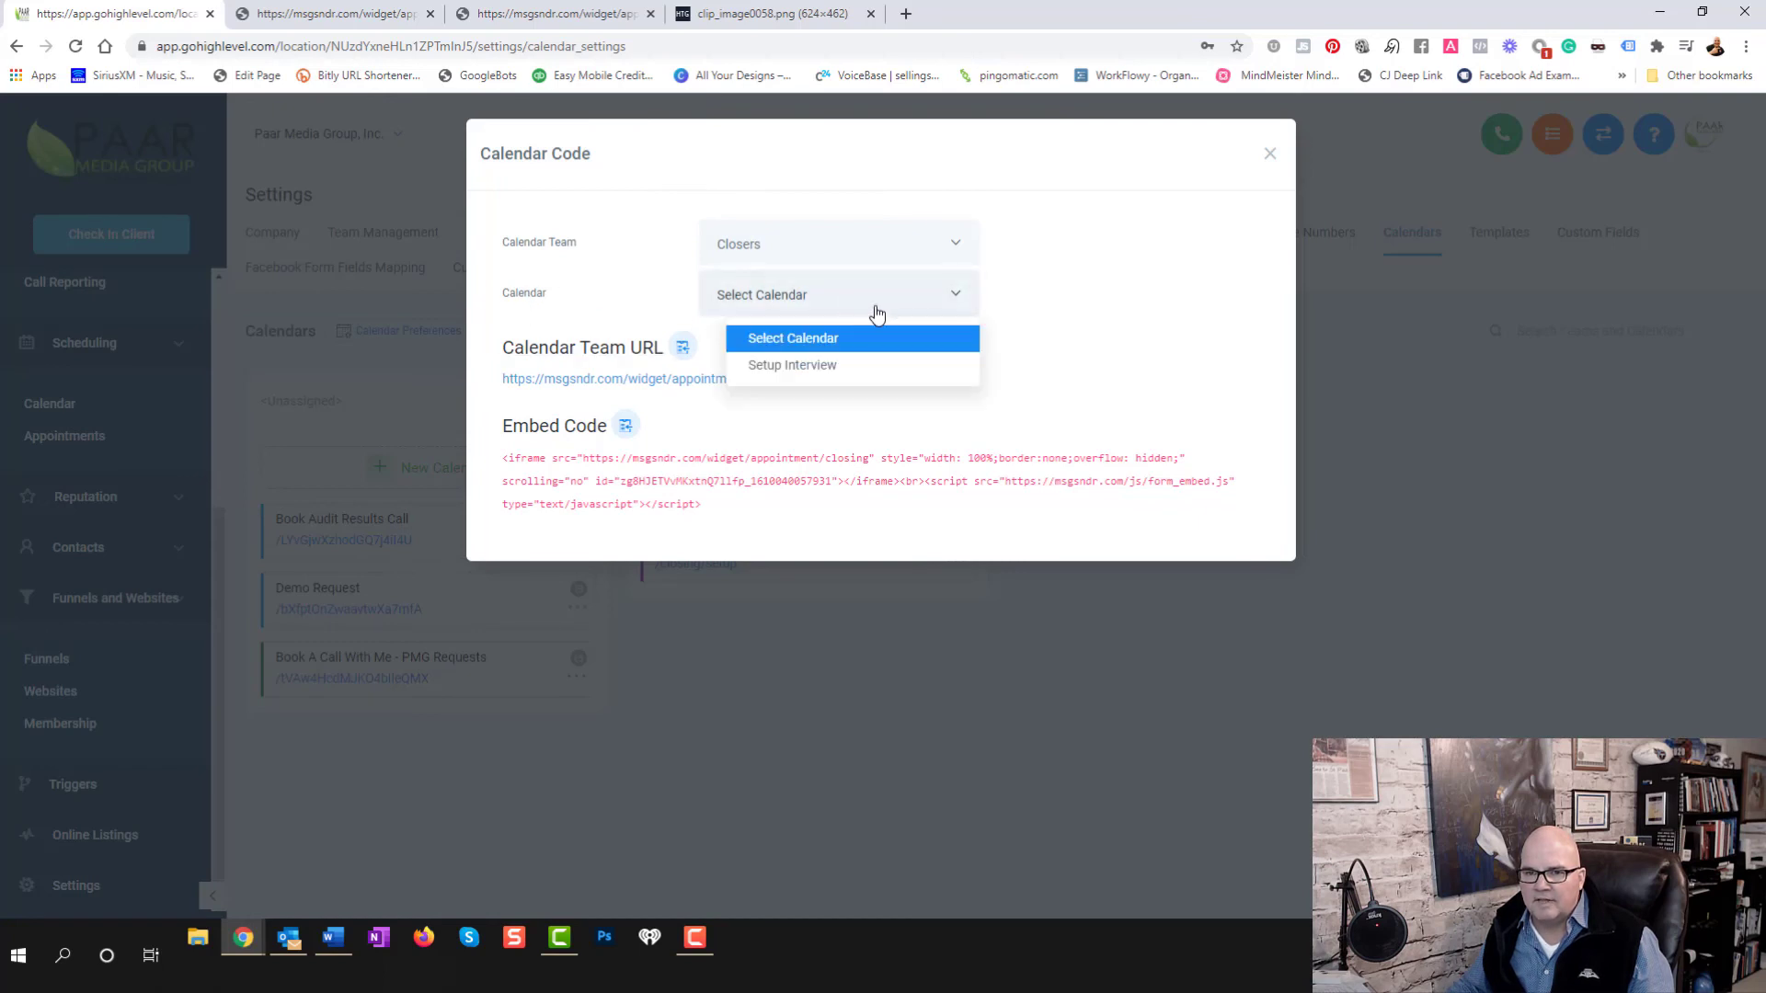
click(797, 366)
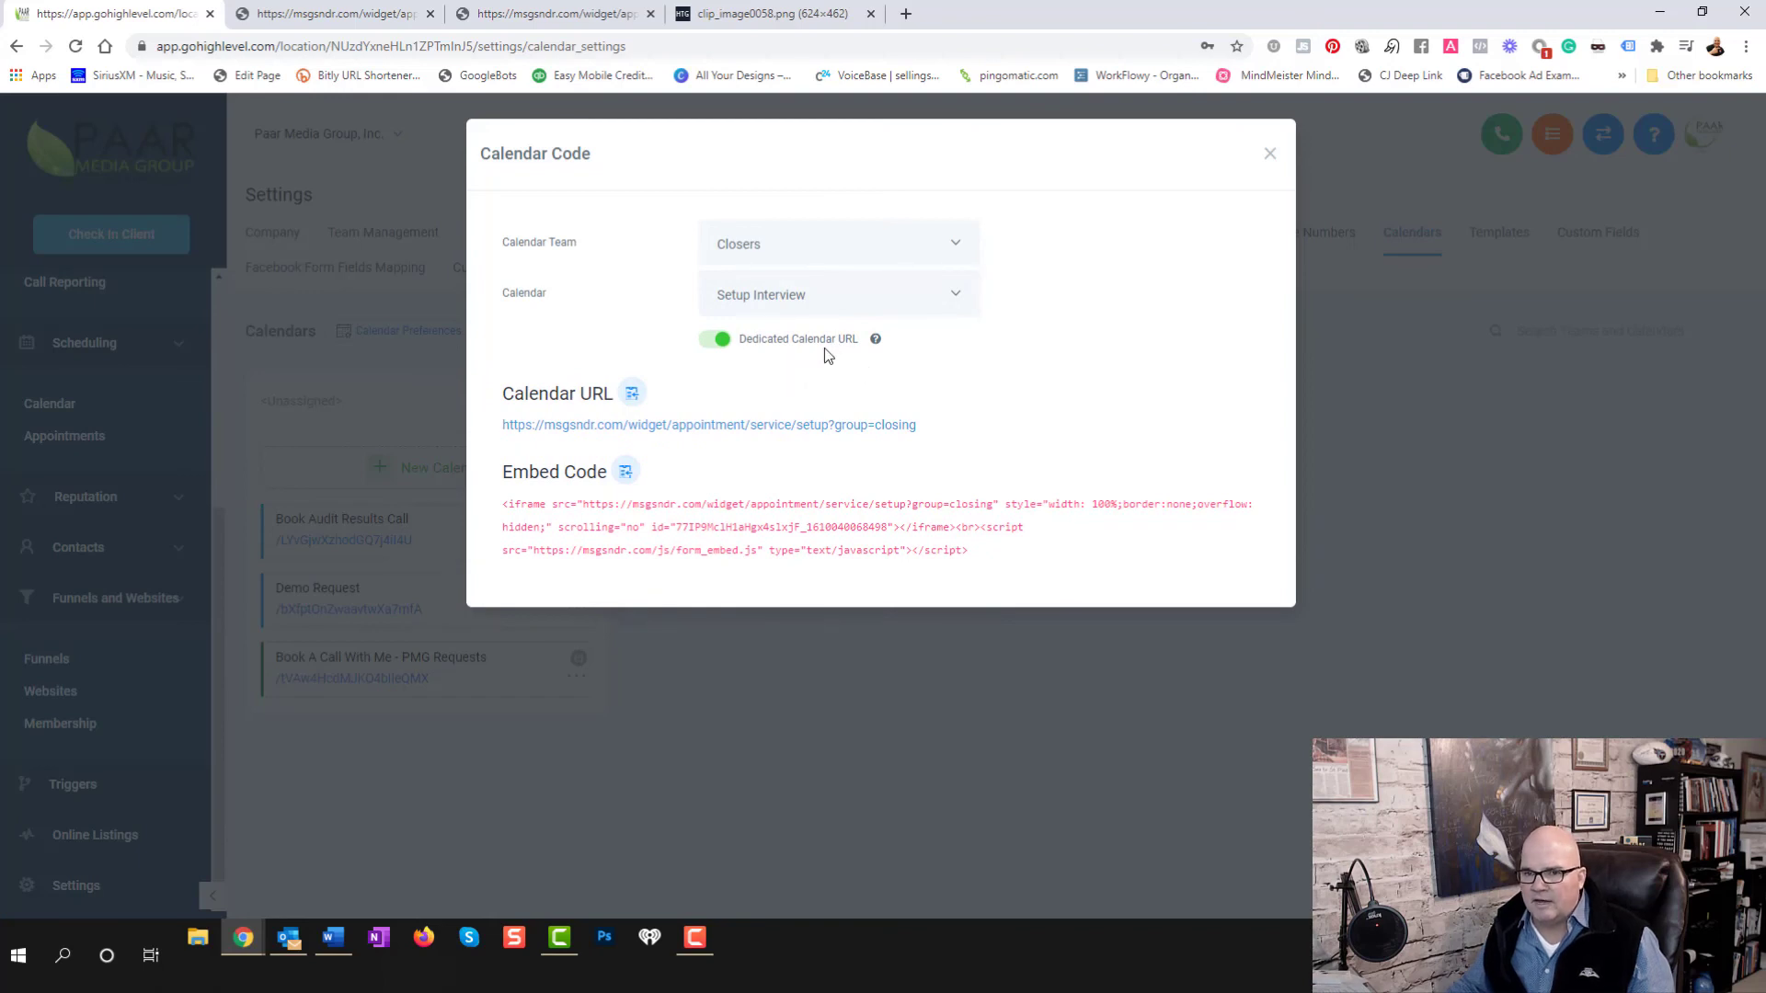
mouse_move(876, 344)
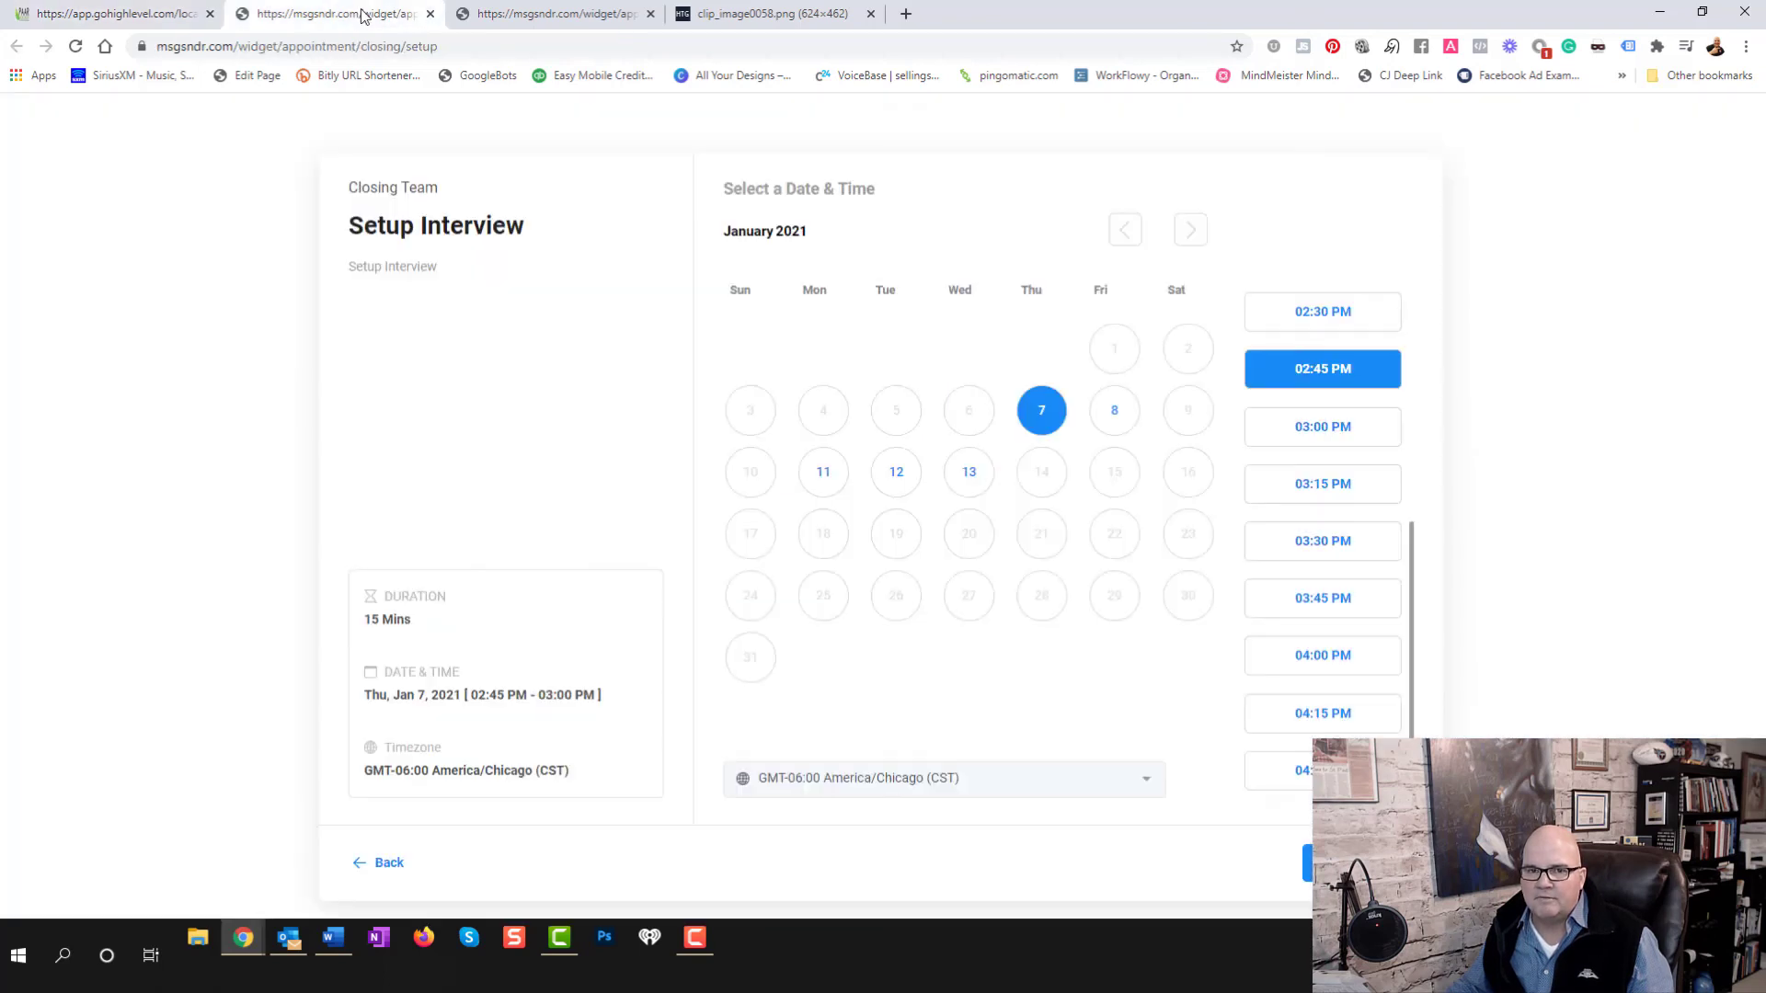
click(362, 13)
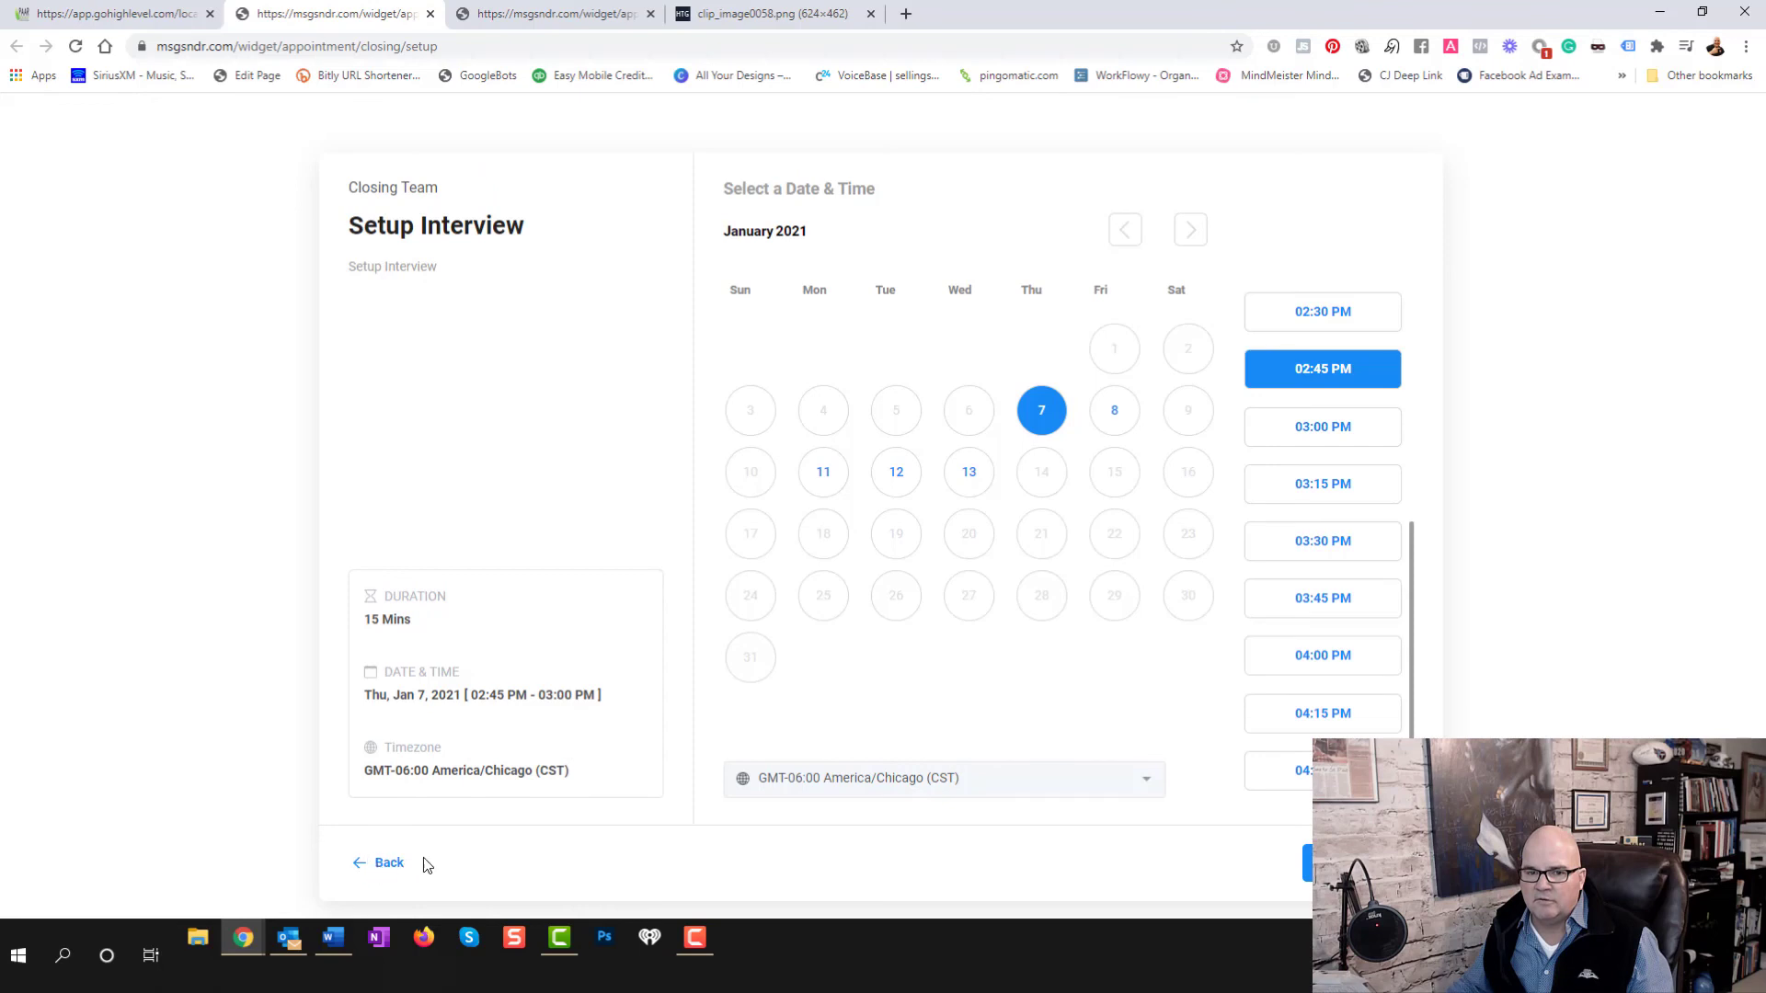
click(116, 14)
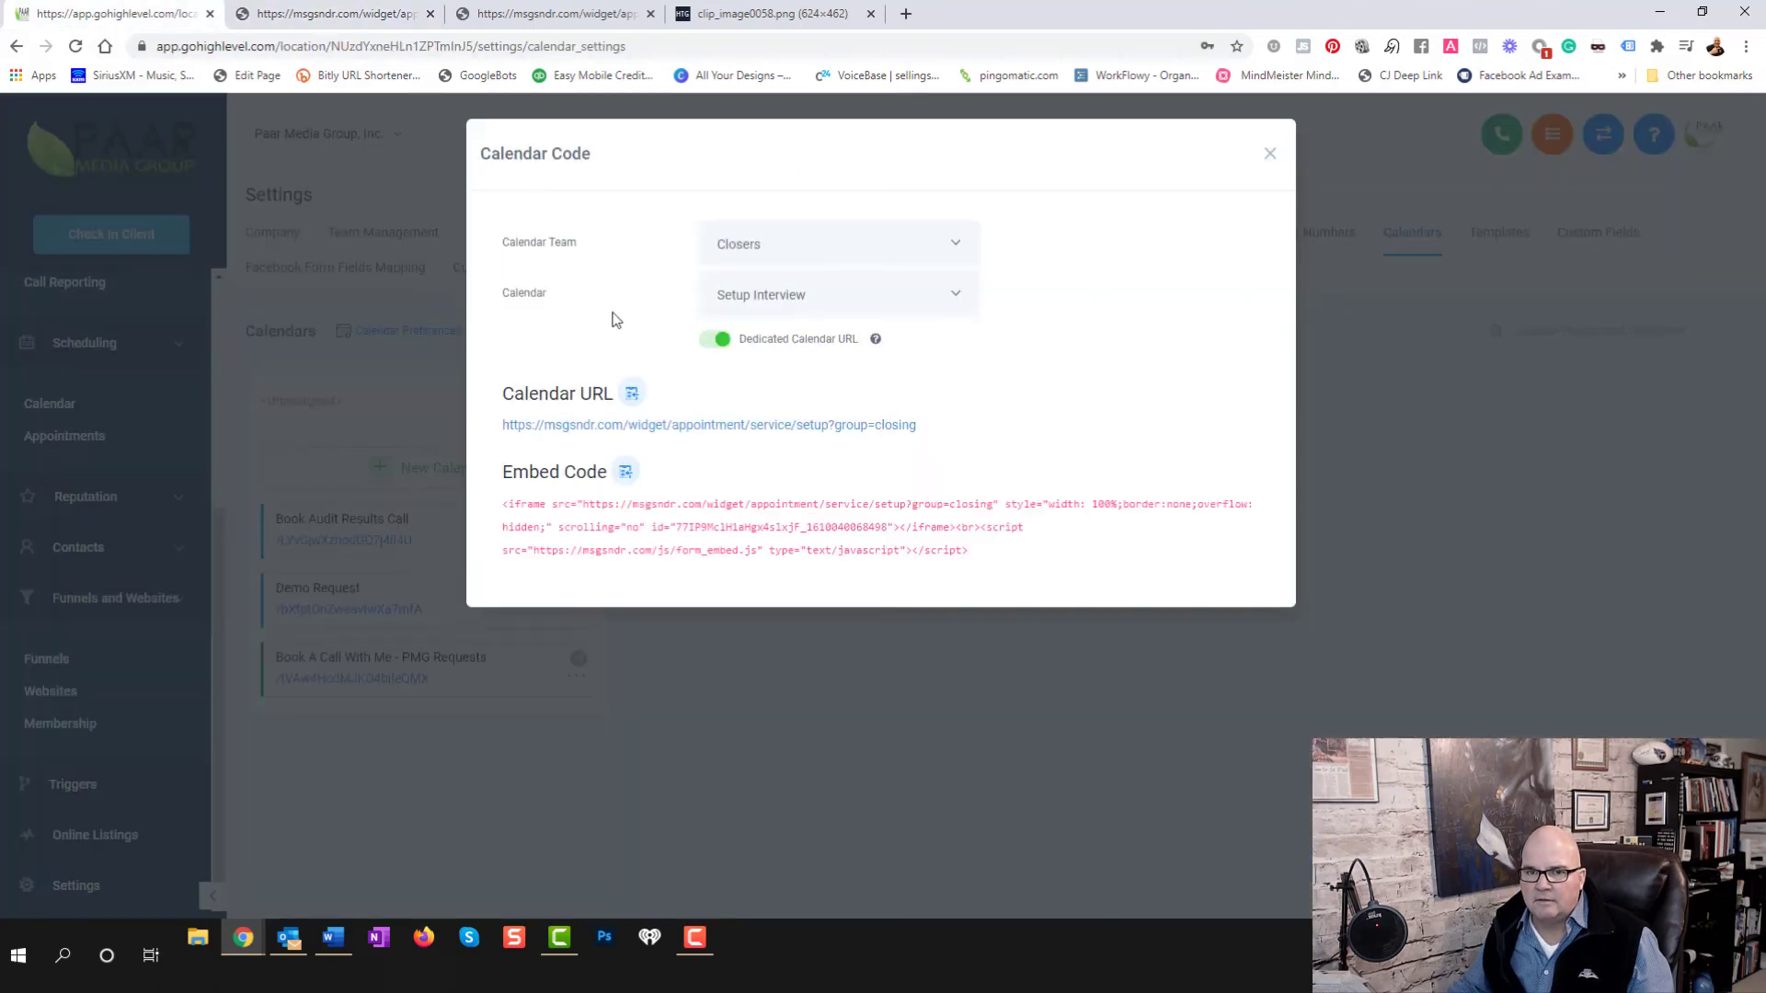
Switch the dedicated calendar URL off, check the reloaded Setup Interview booking page, switch the option back on, and close the calendar code
click(706, 346)
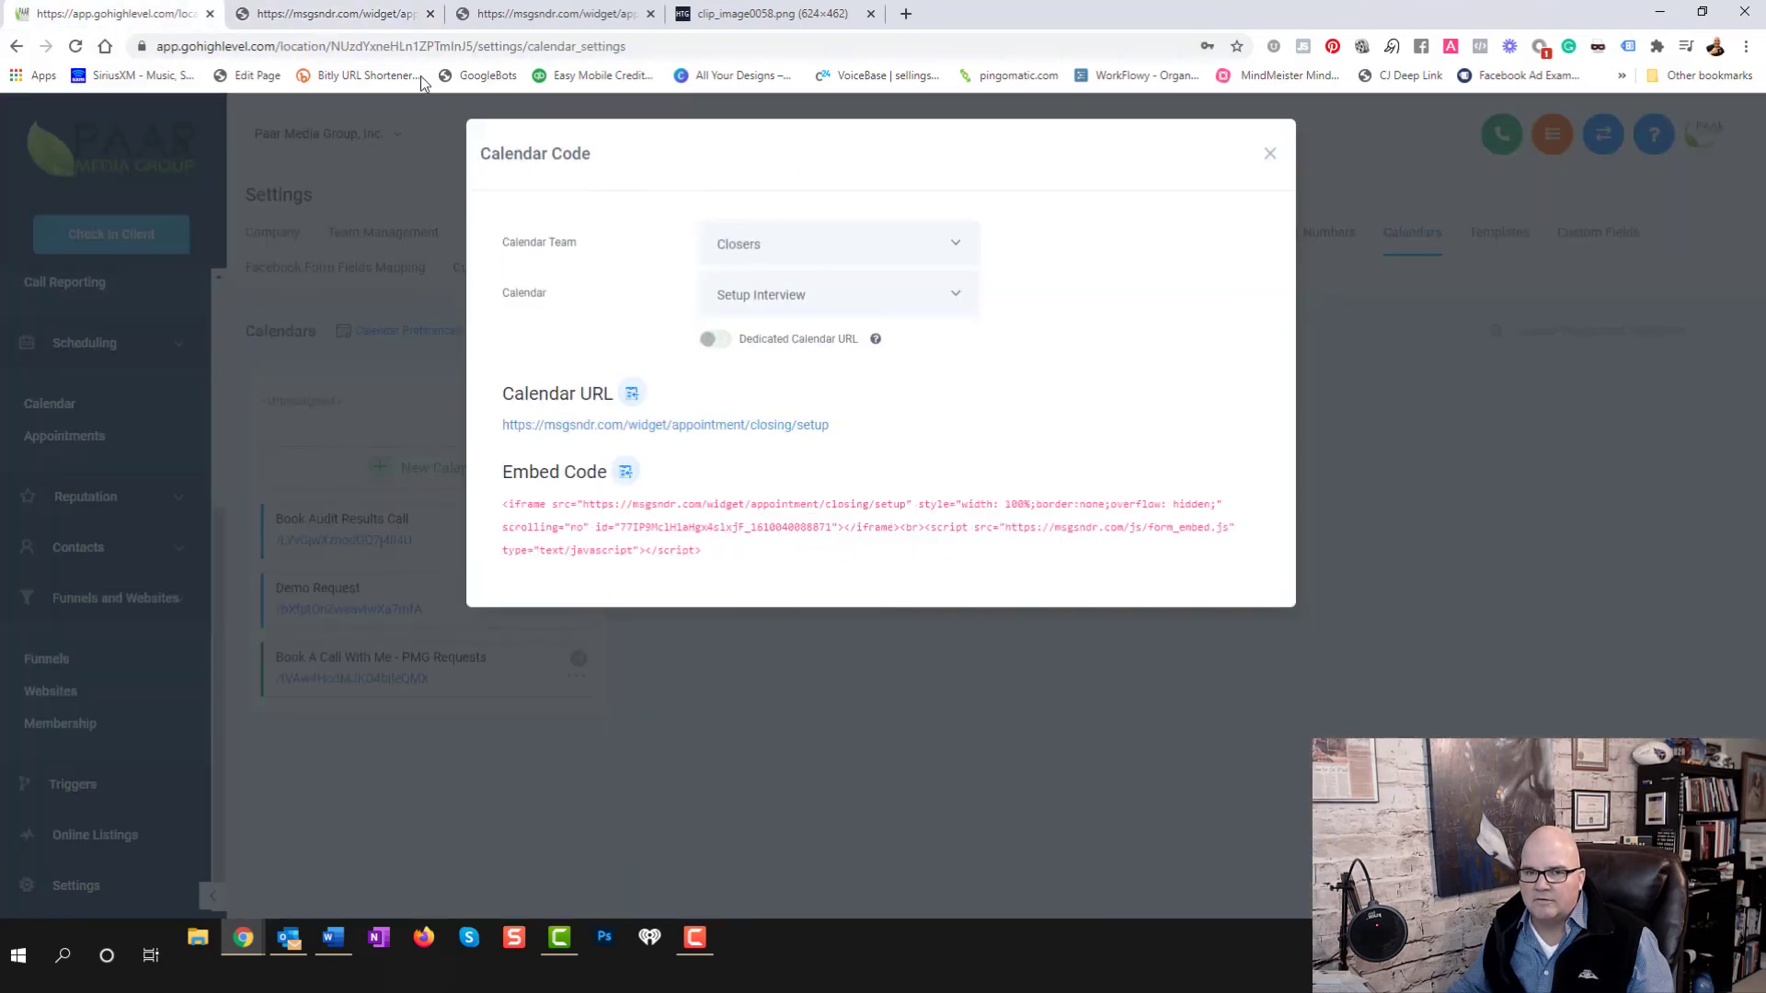
click(357, 17)
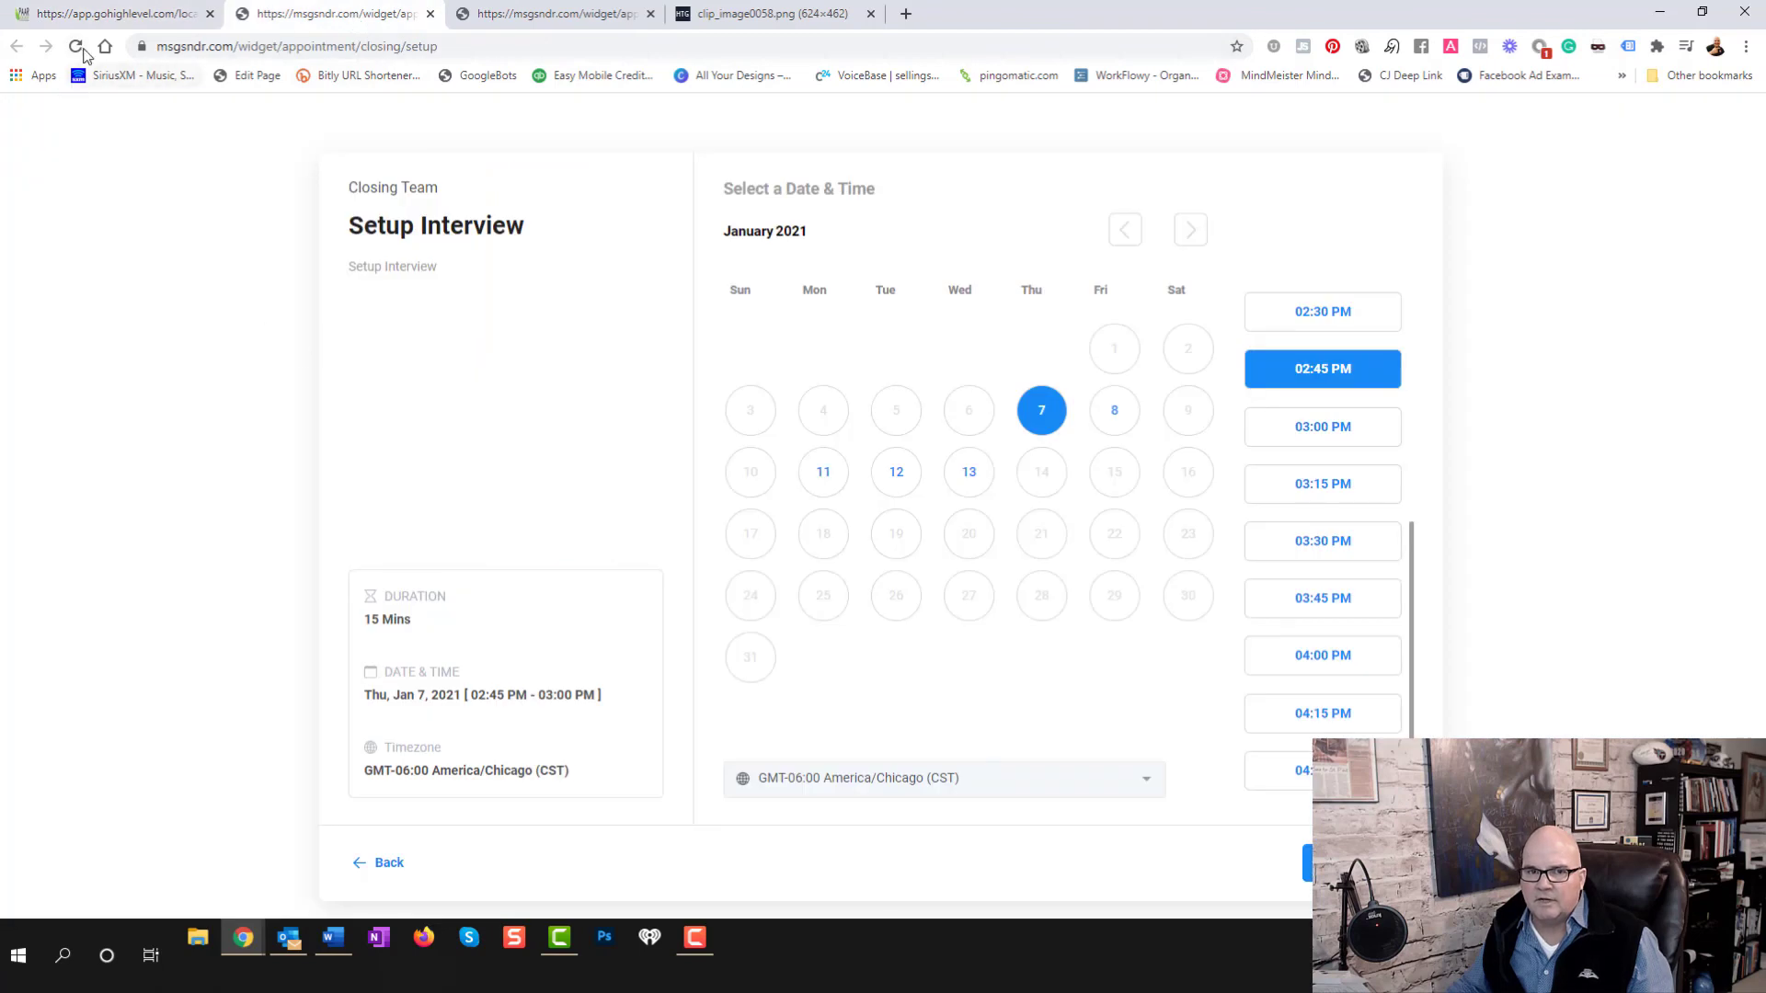
click(75, 46)
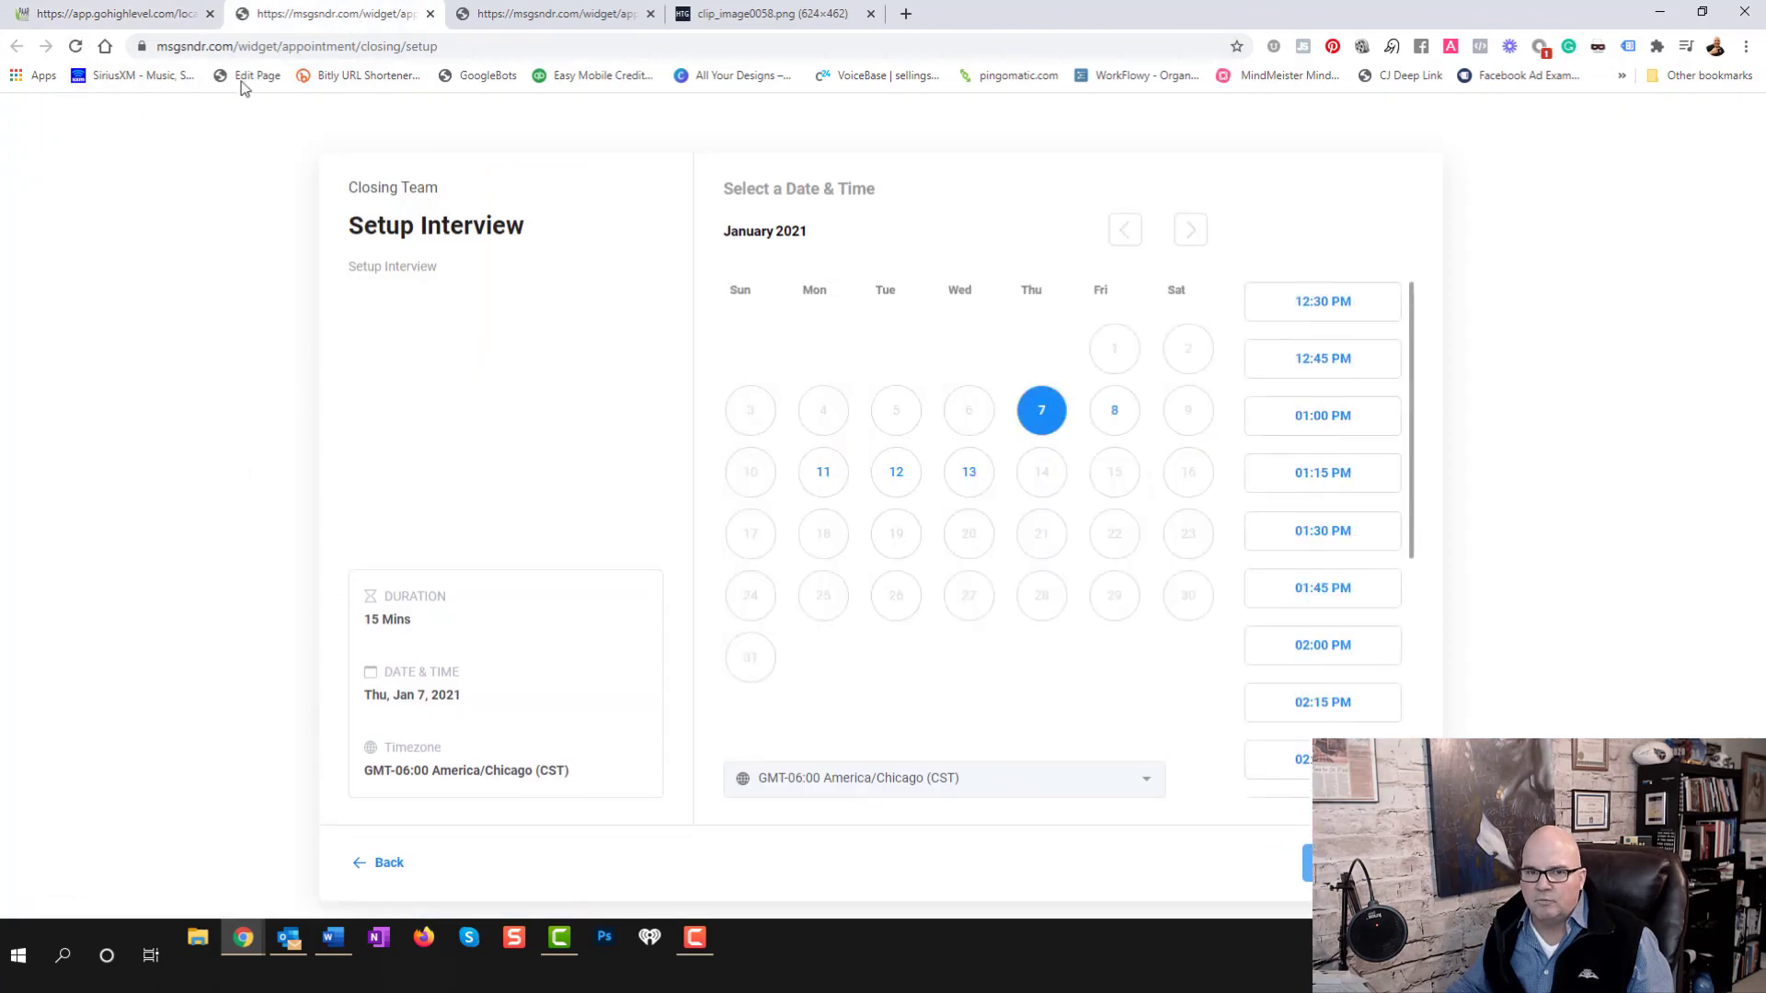
click(115, 14)
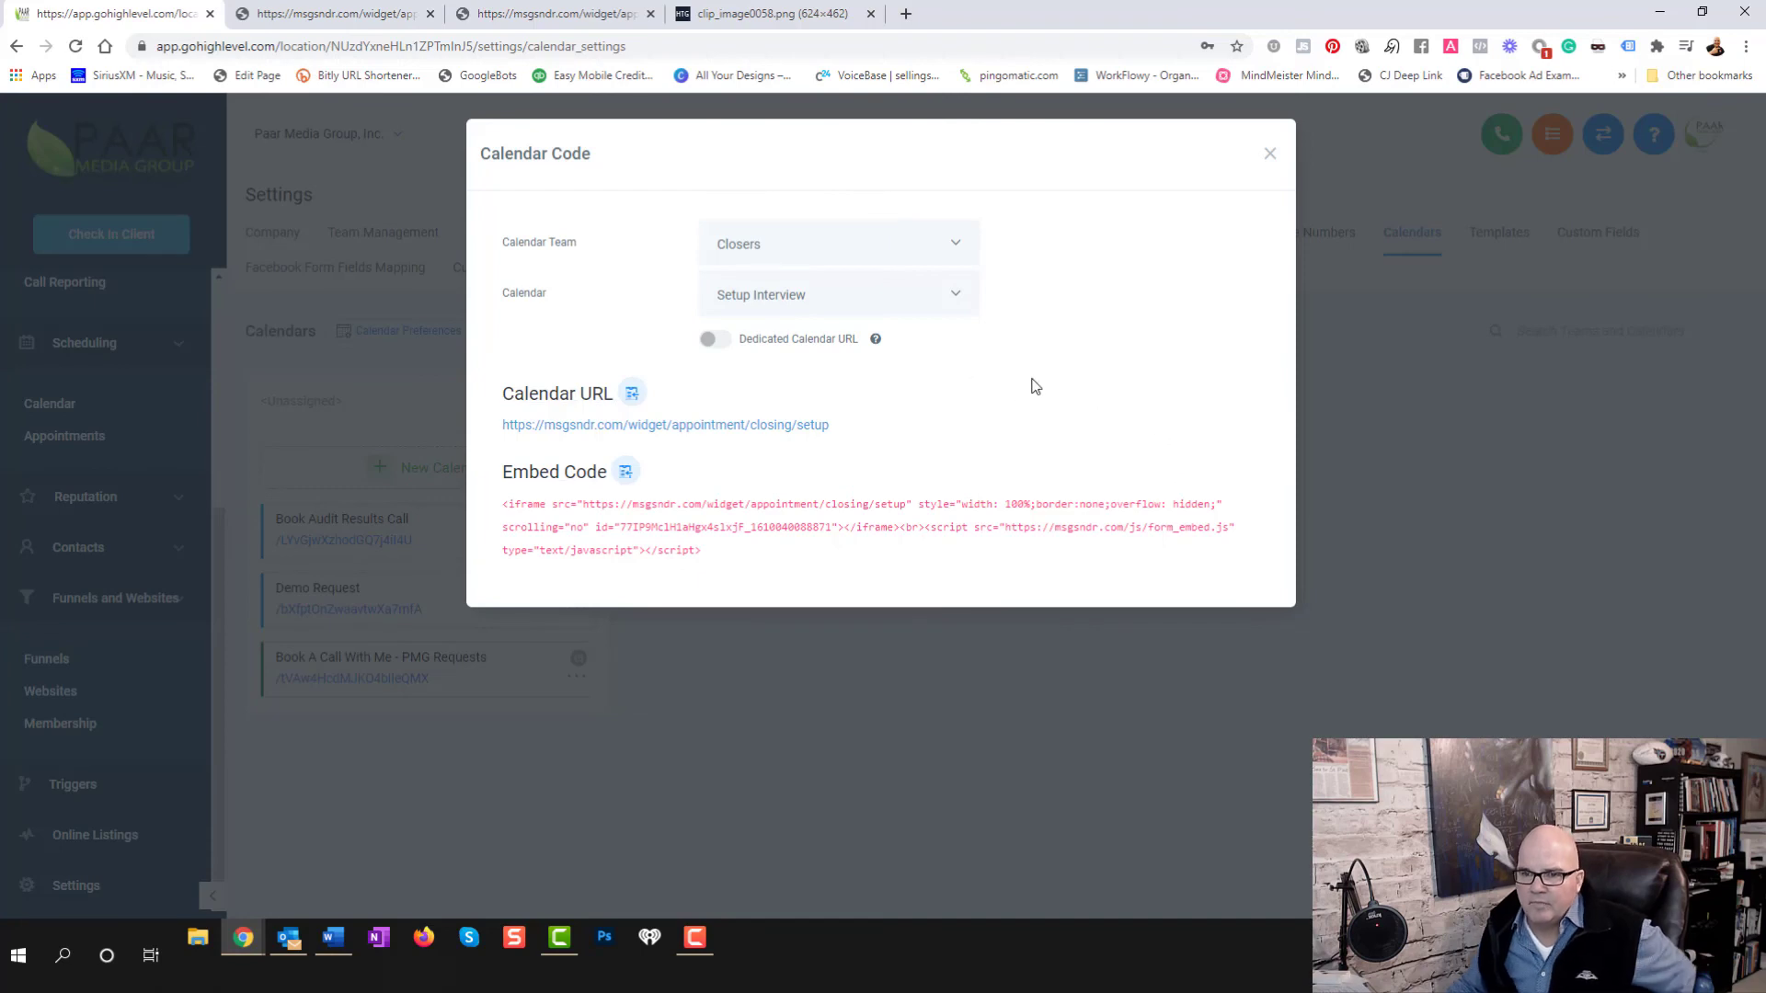
click(724, 340)
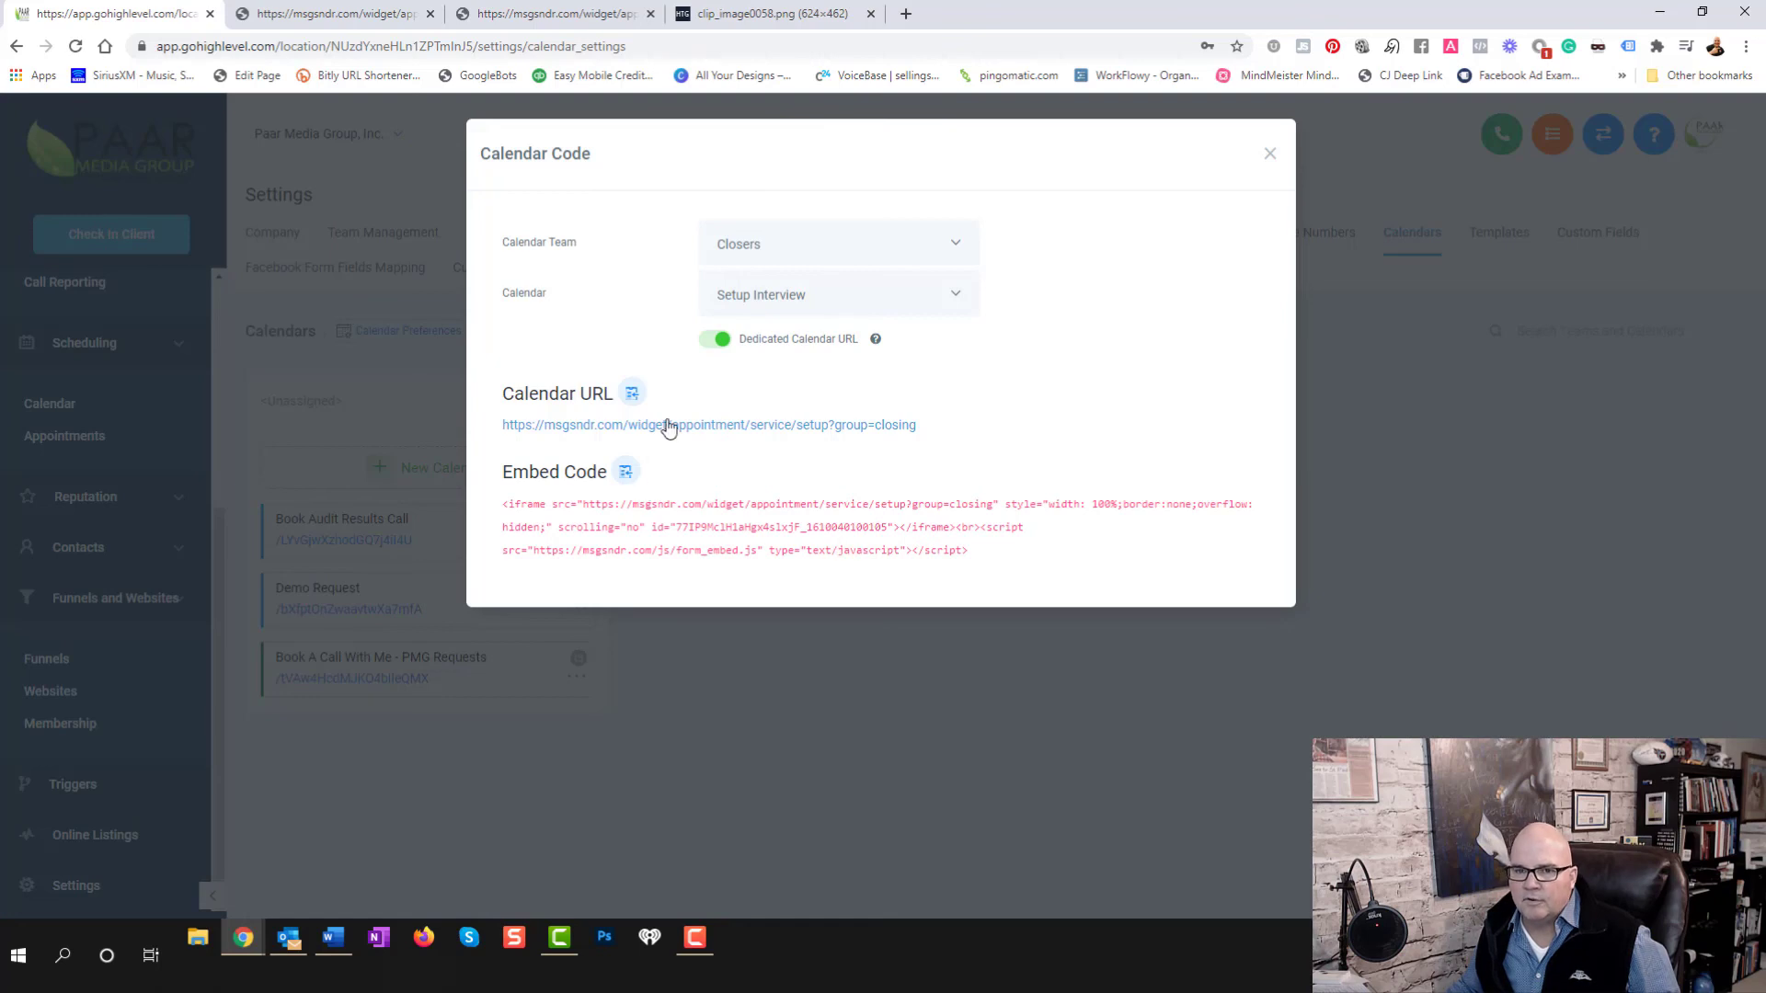
click(1270, 154)
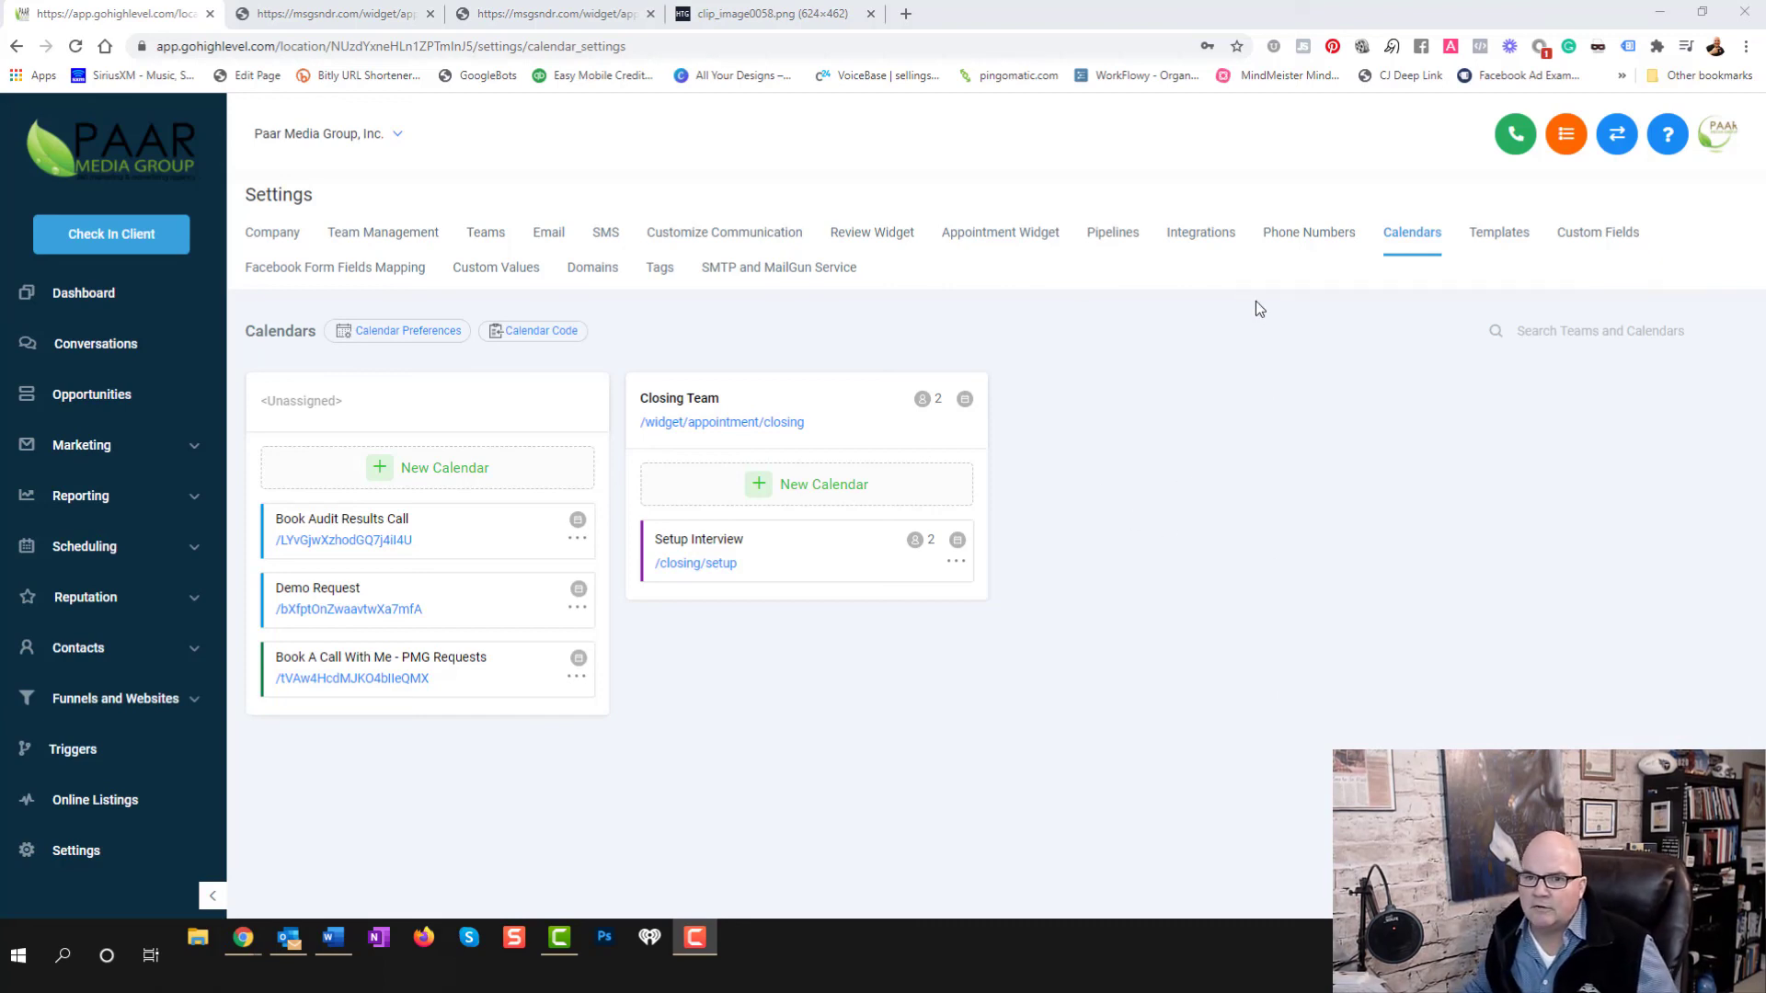
Connect the location's Google account in the integrations settings using the existing Gmail account, and allow Lead Connector the requested access
click(1196, 234)
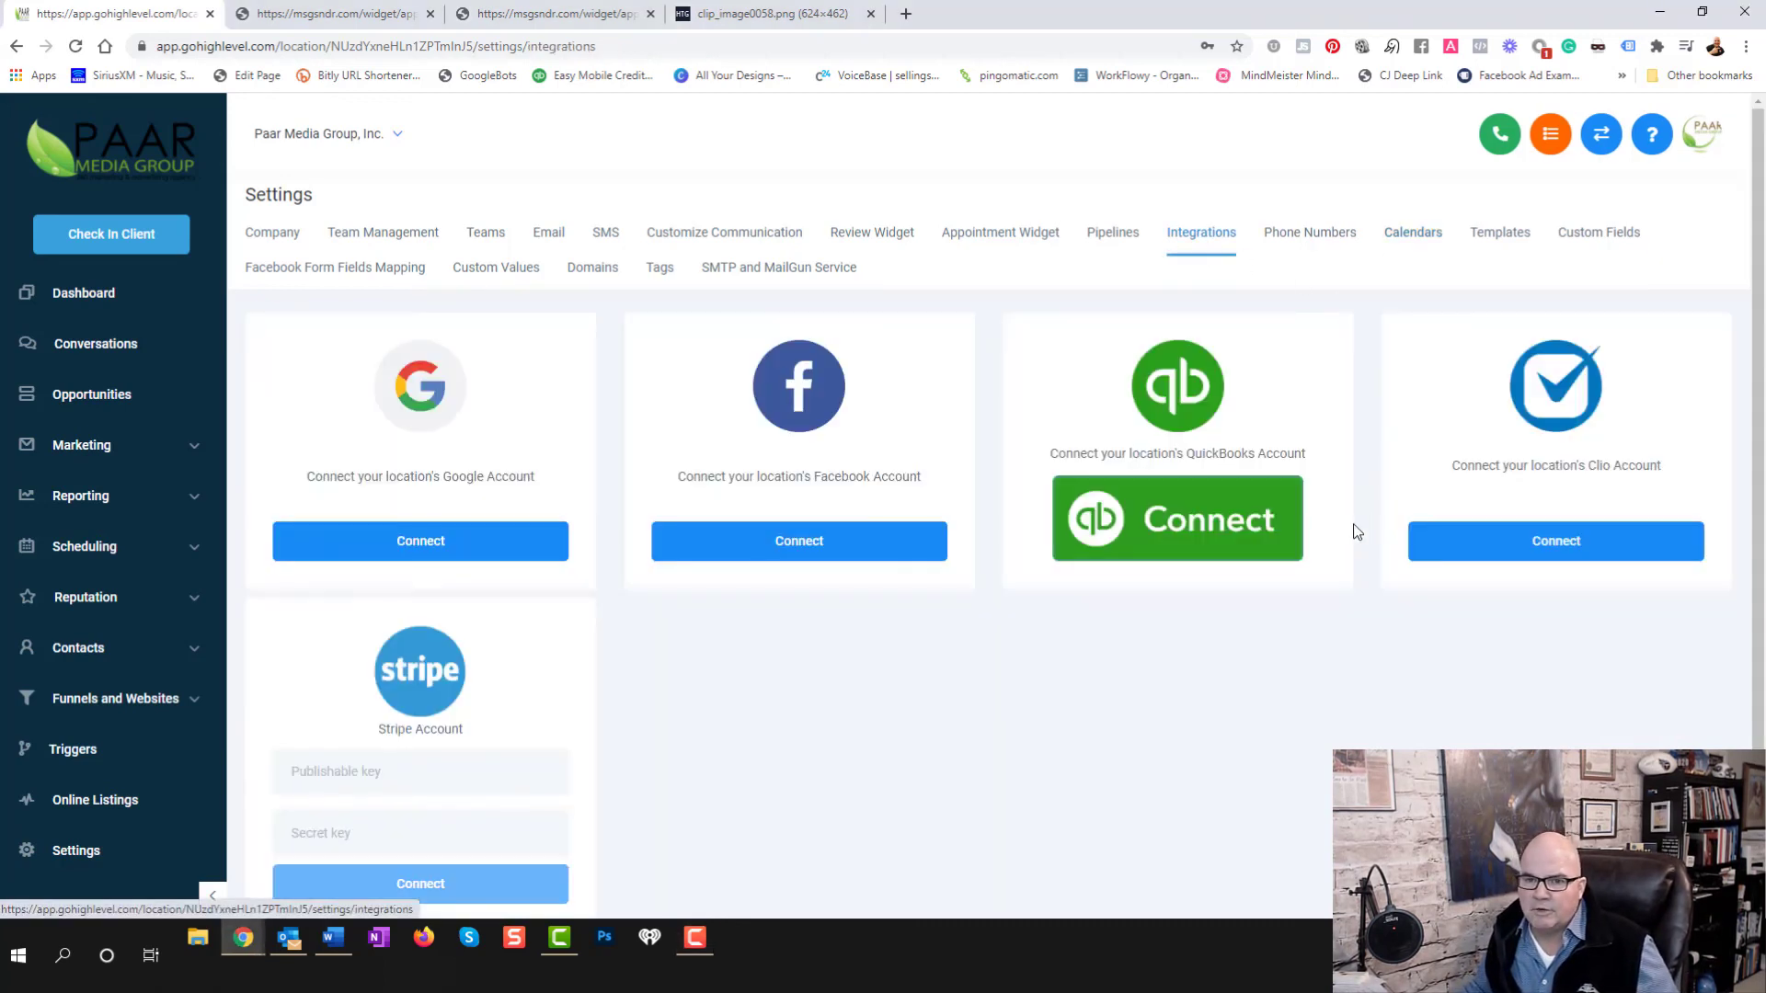
click(459, 553)
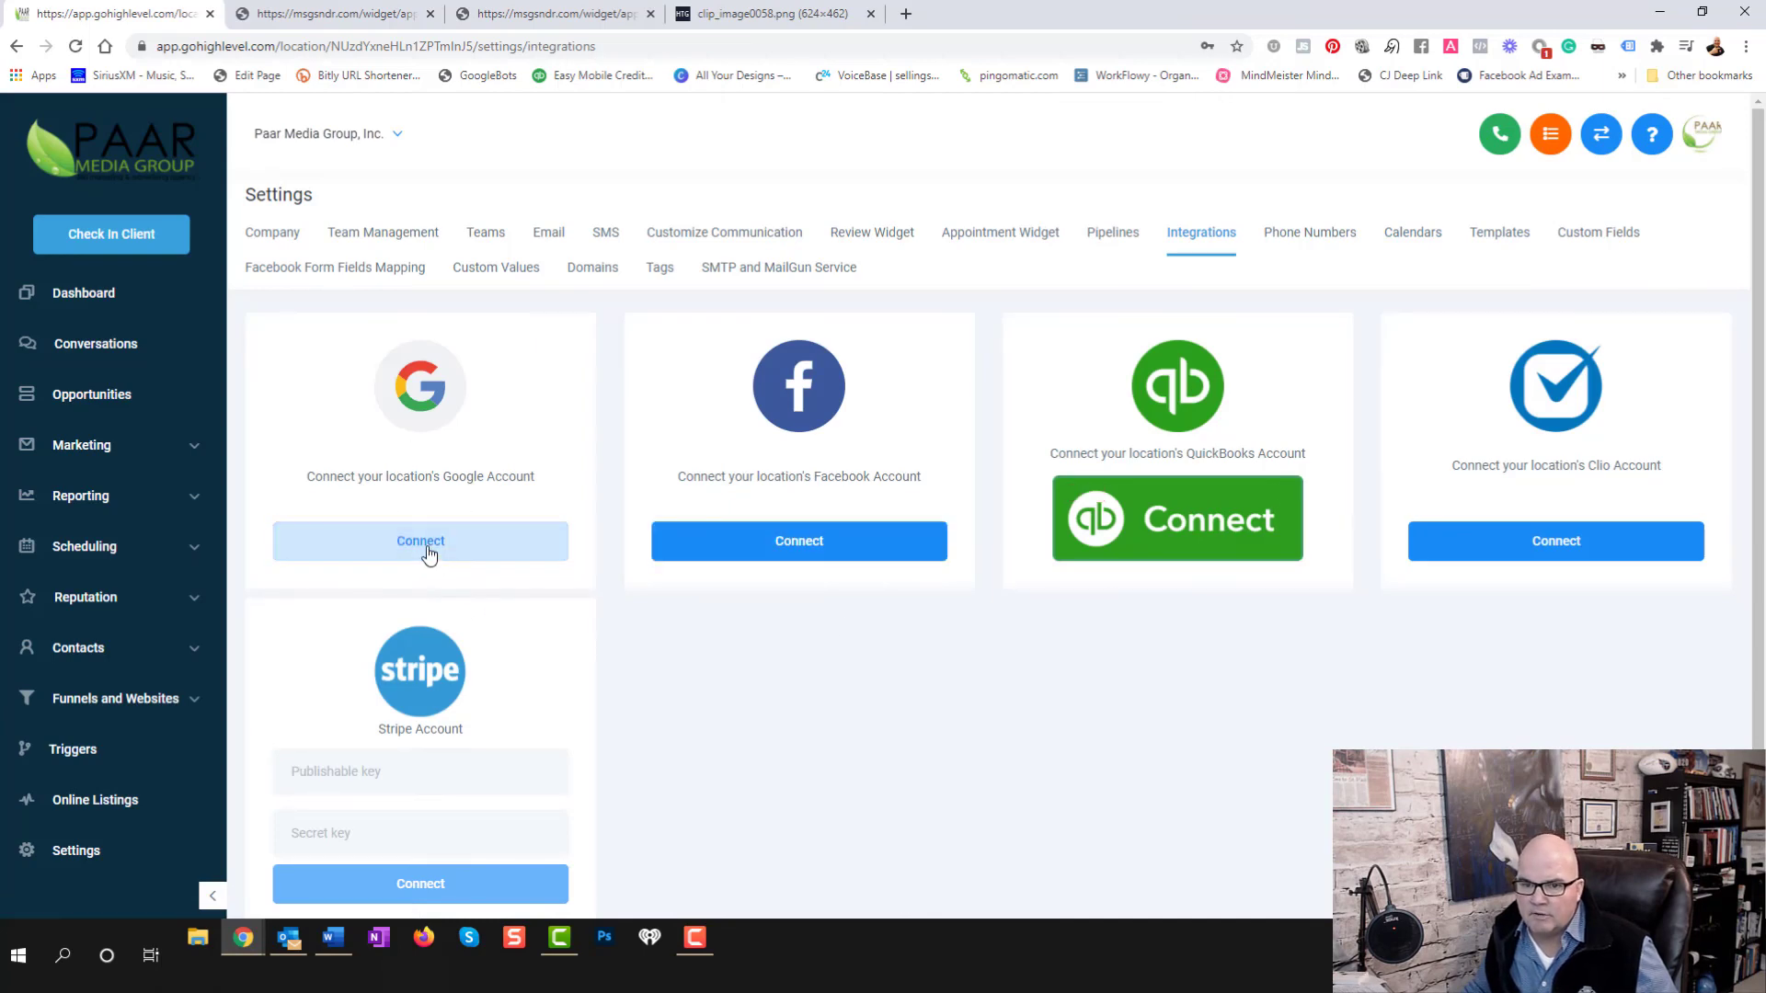
click(419, 549)
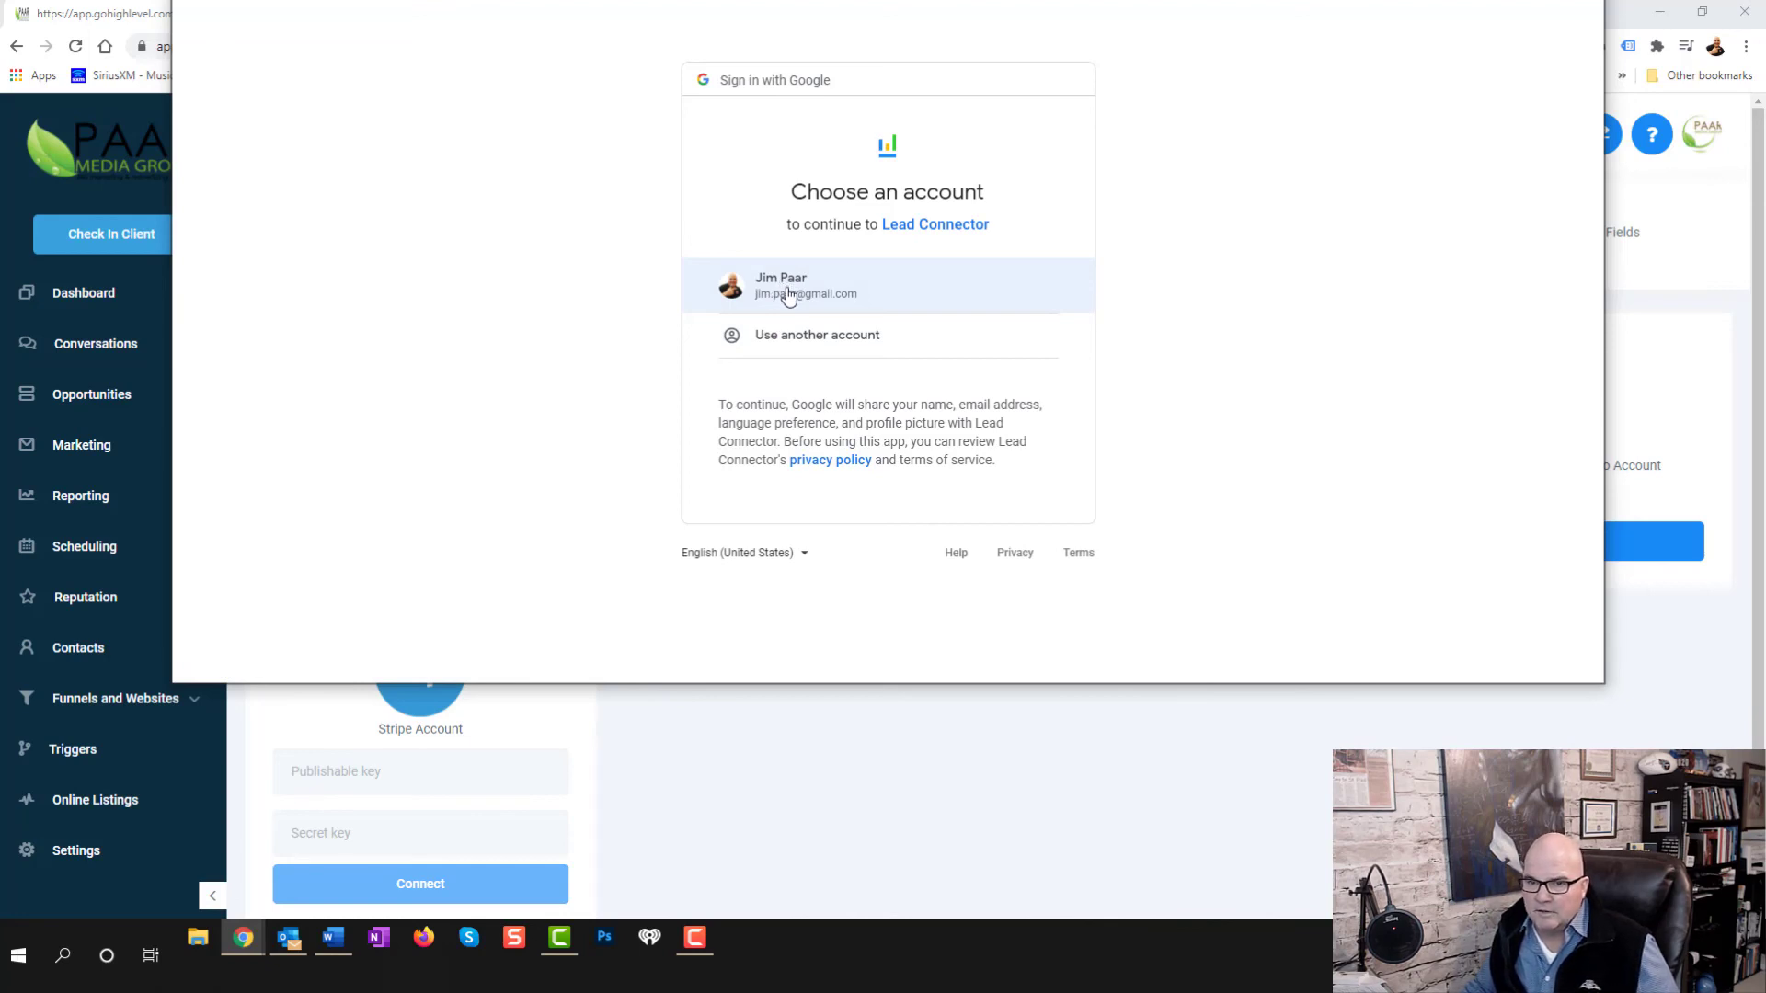
double_click(965, 685)
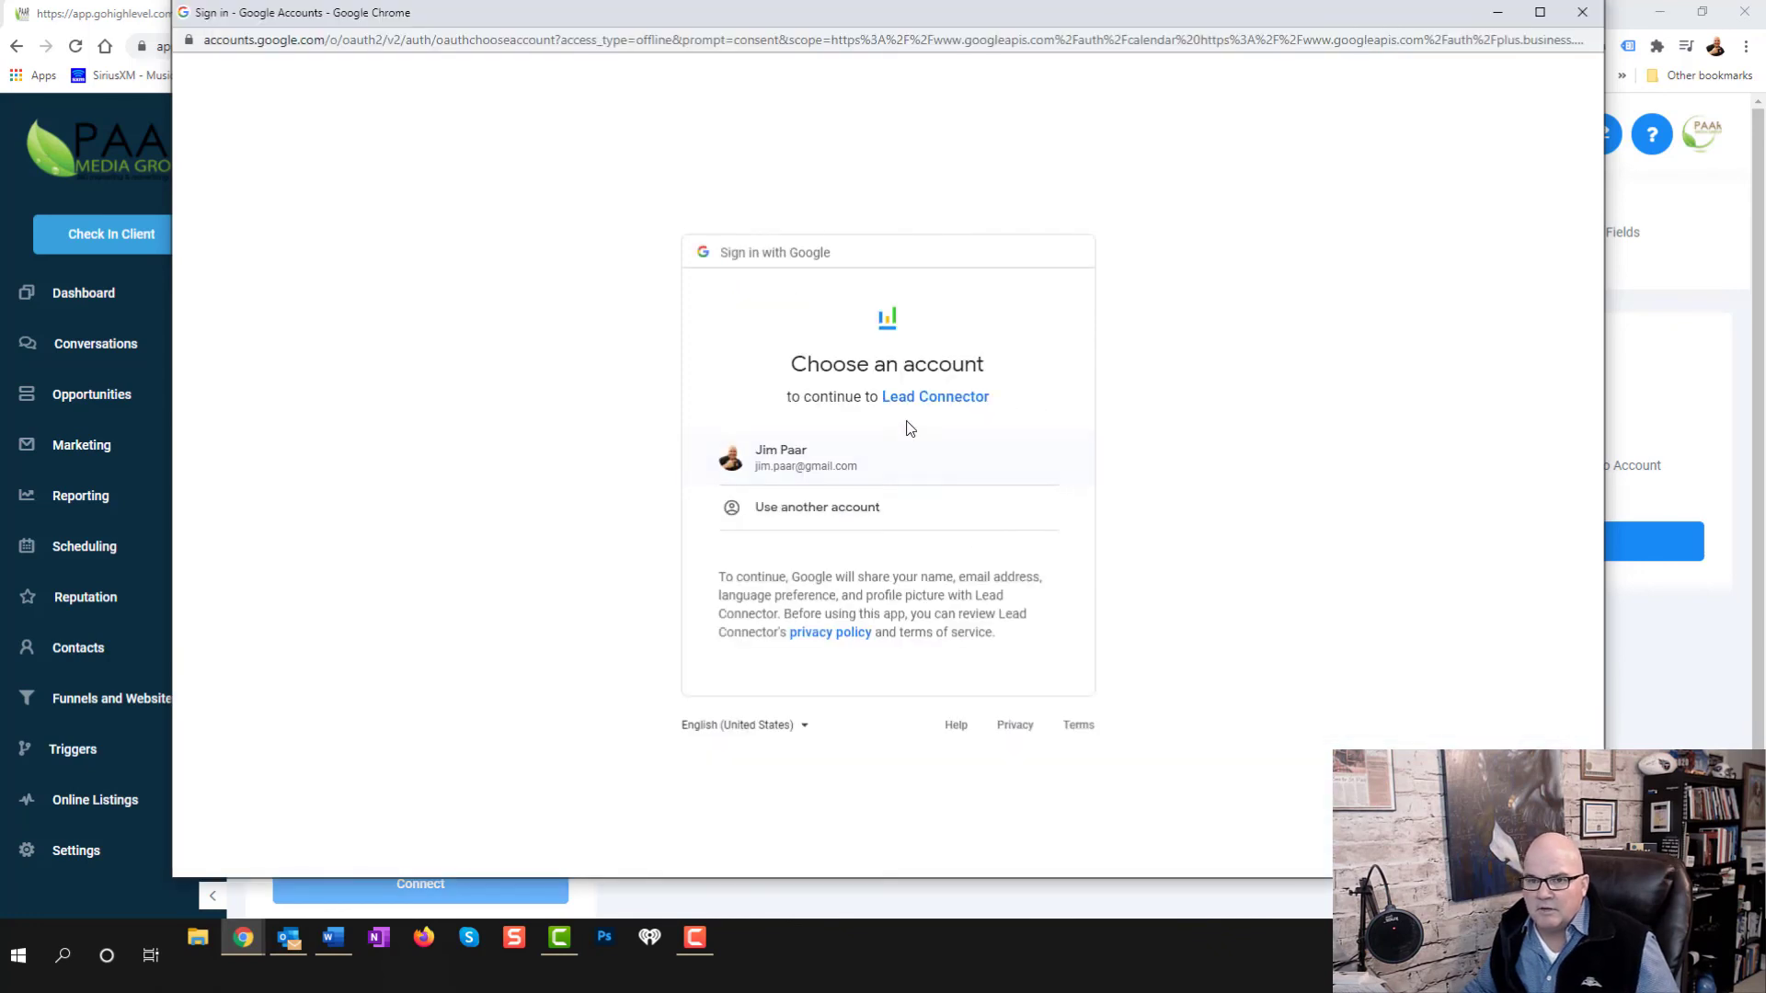
click(796, 467)
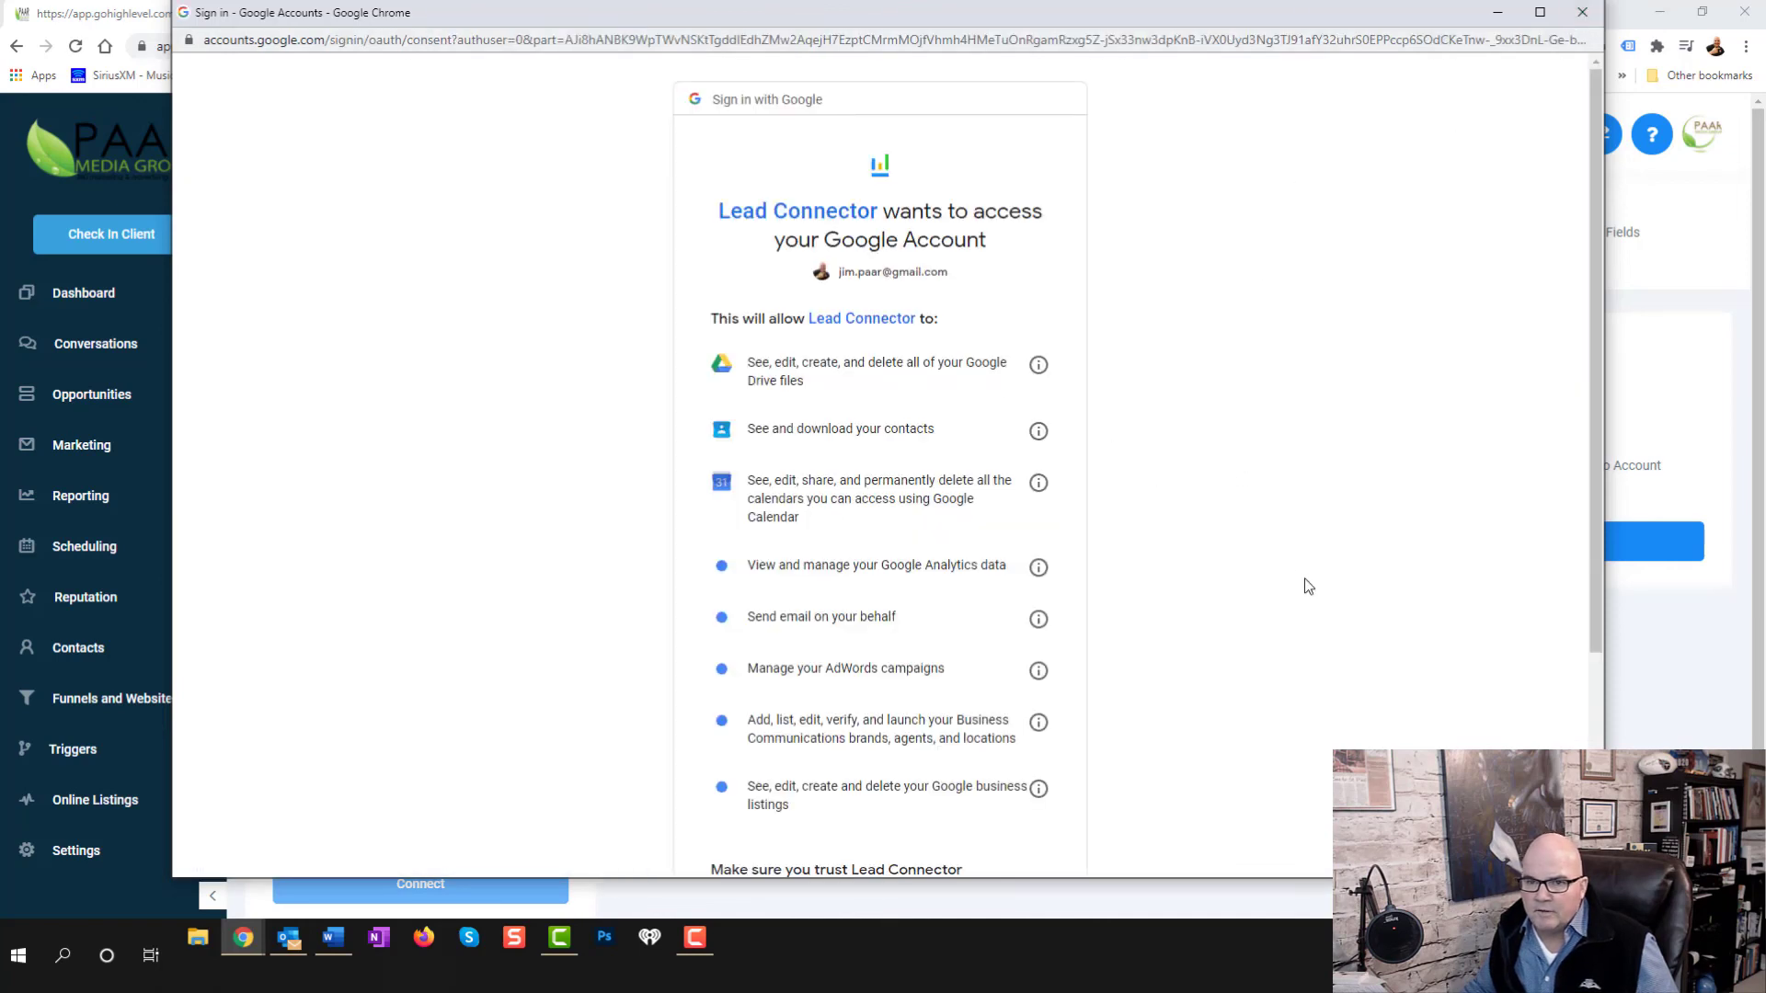
scroll(1310, 625, down, 3)
click(1002, 754)
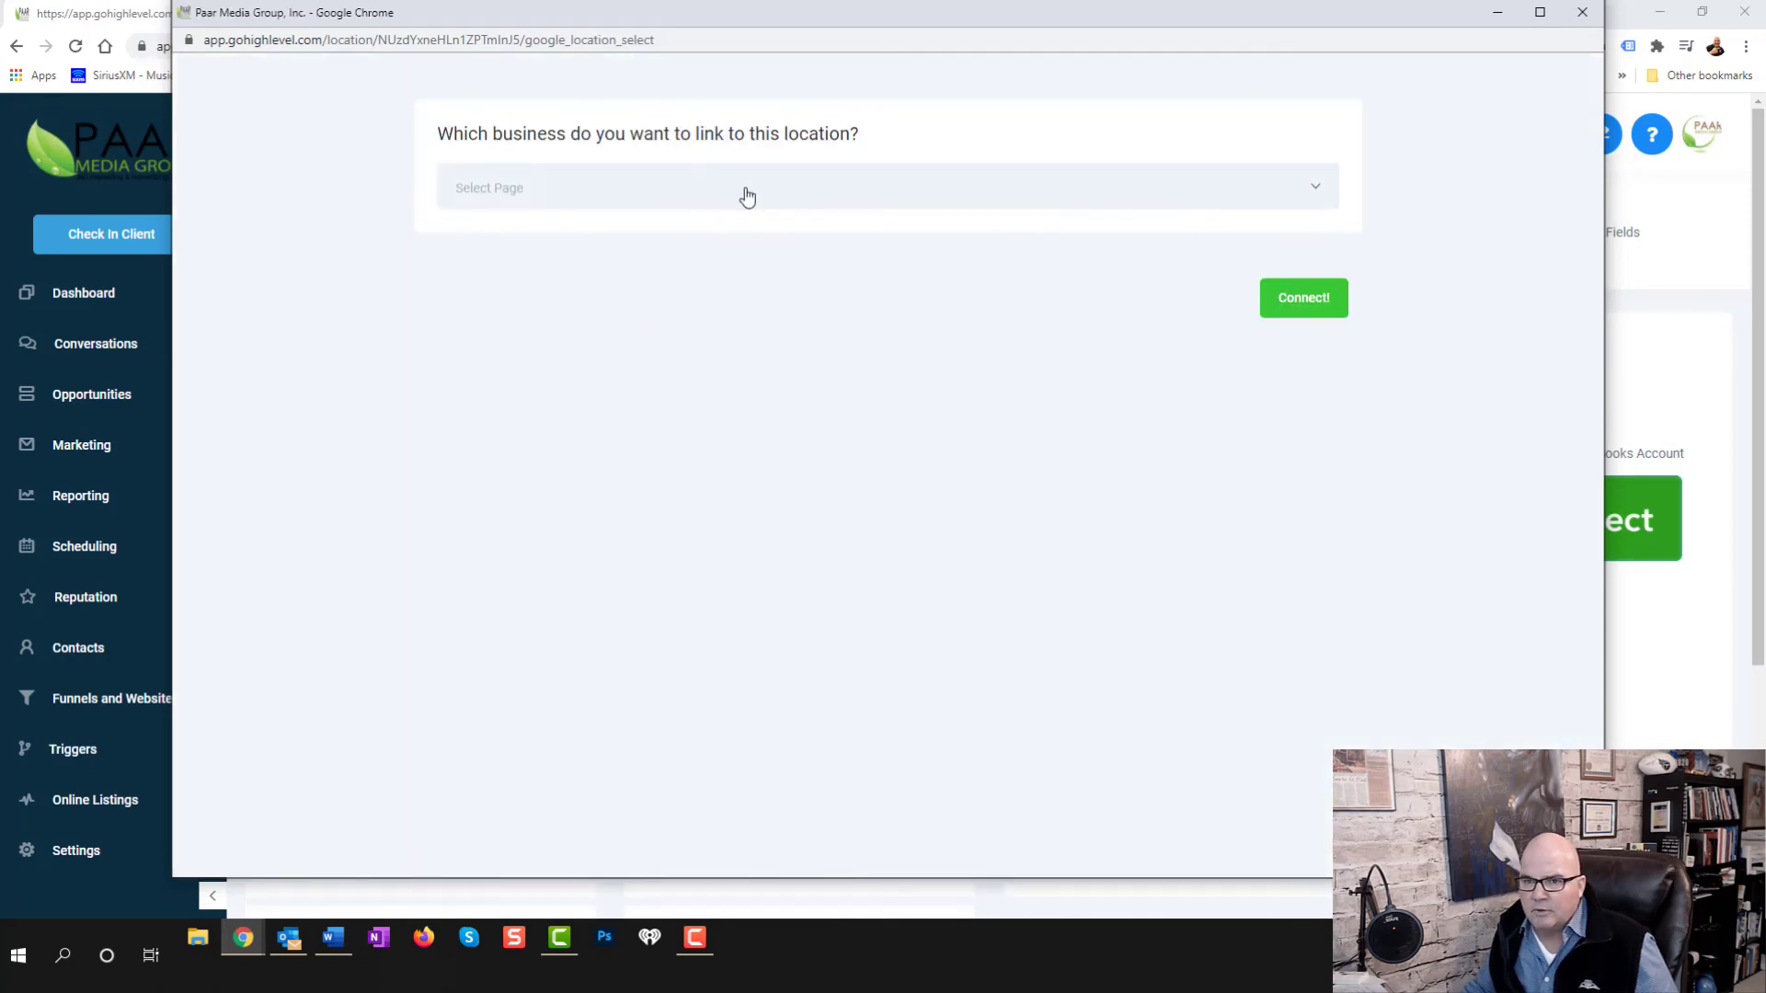
Link the Paar Media Group - Nashville, TN business to this location and connect it
click(576, 216)
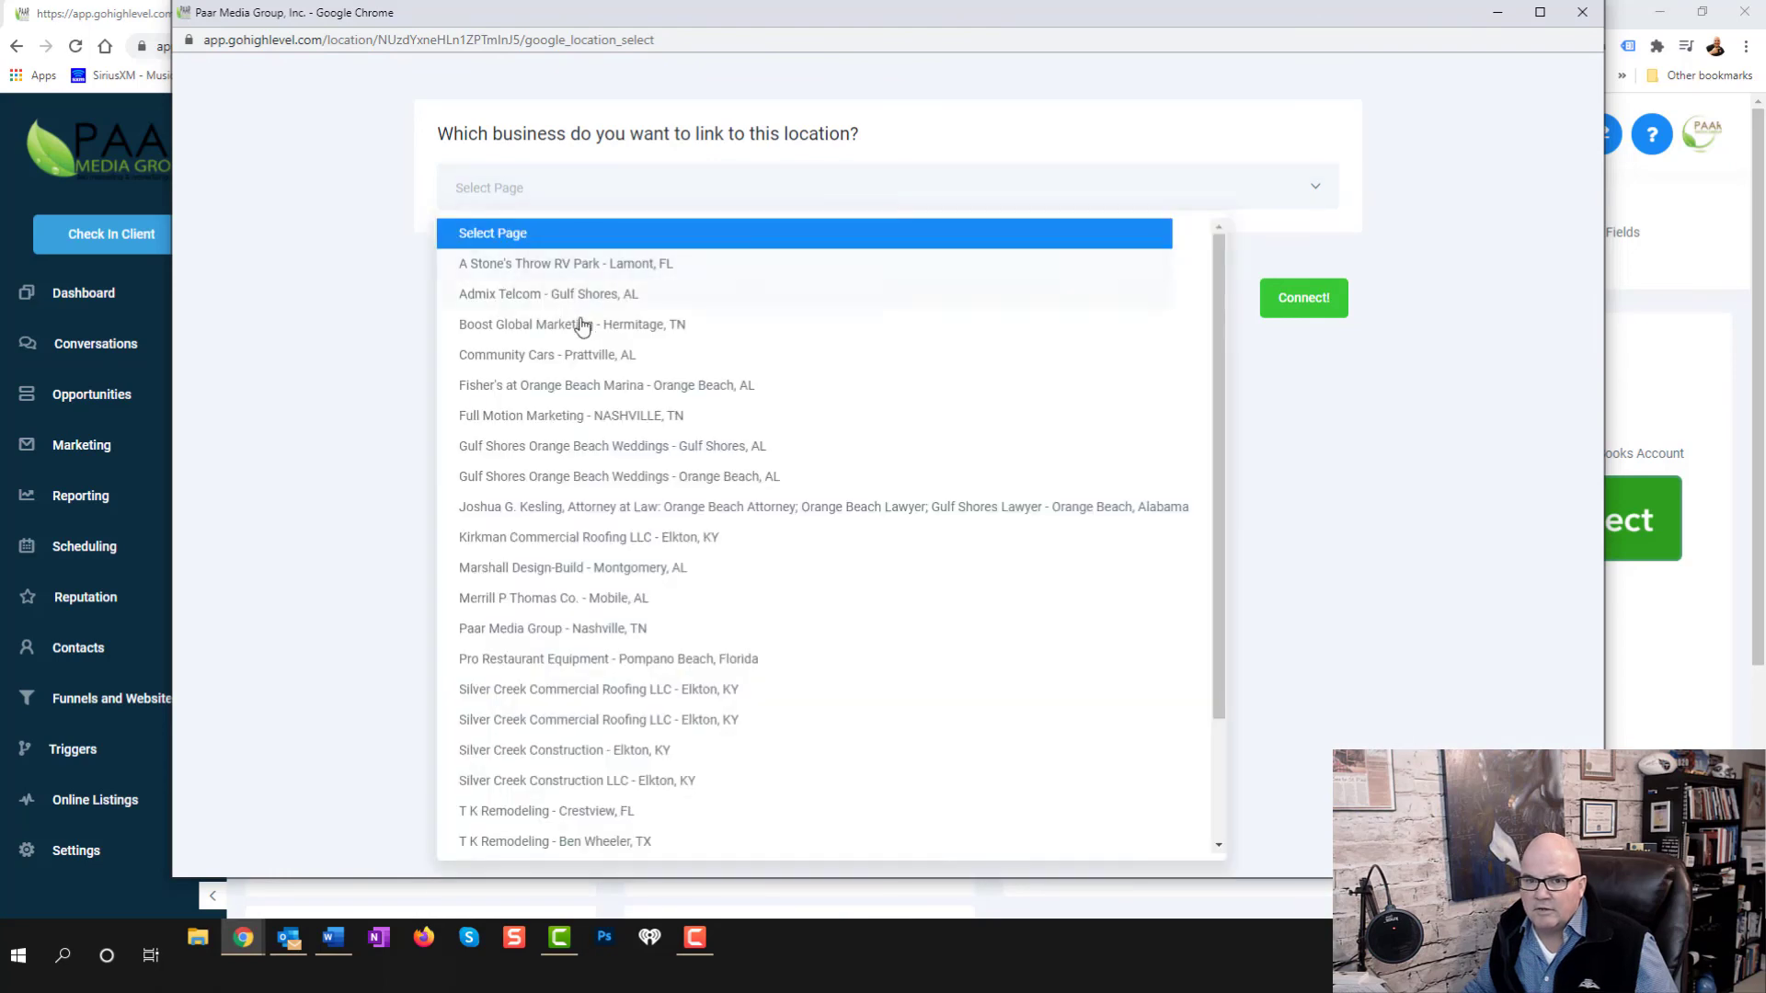
click(520, 633)
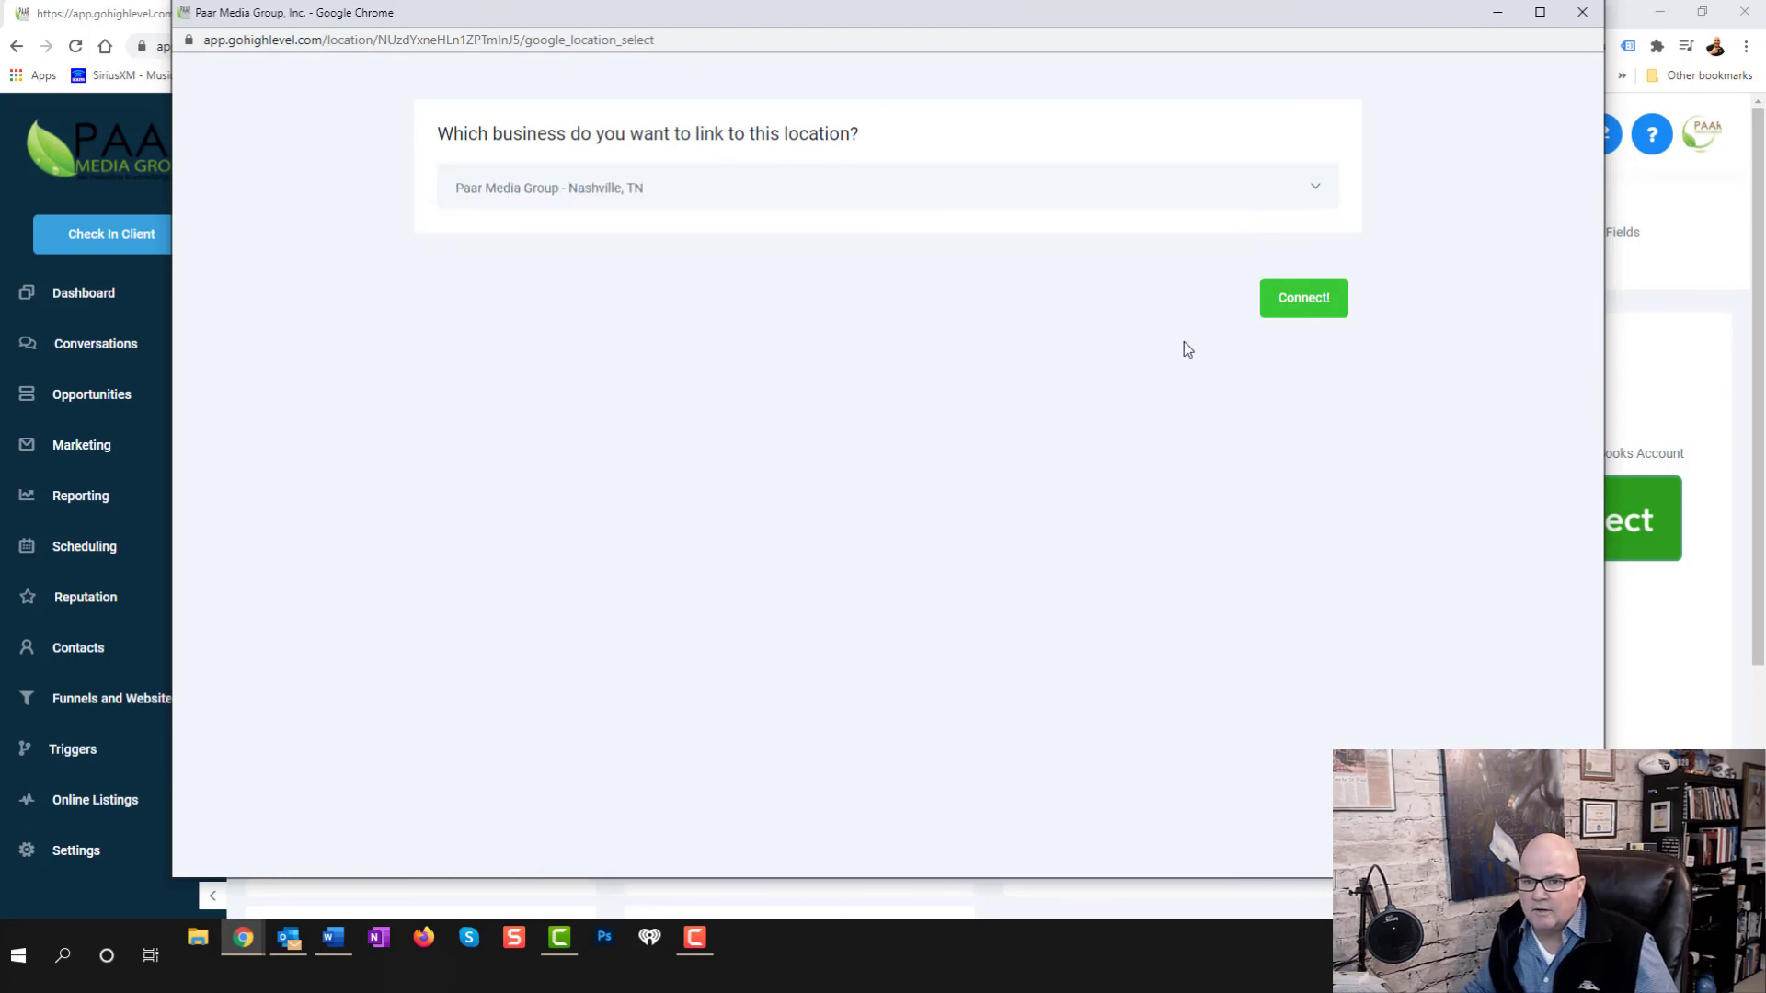
click(1304, 309)
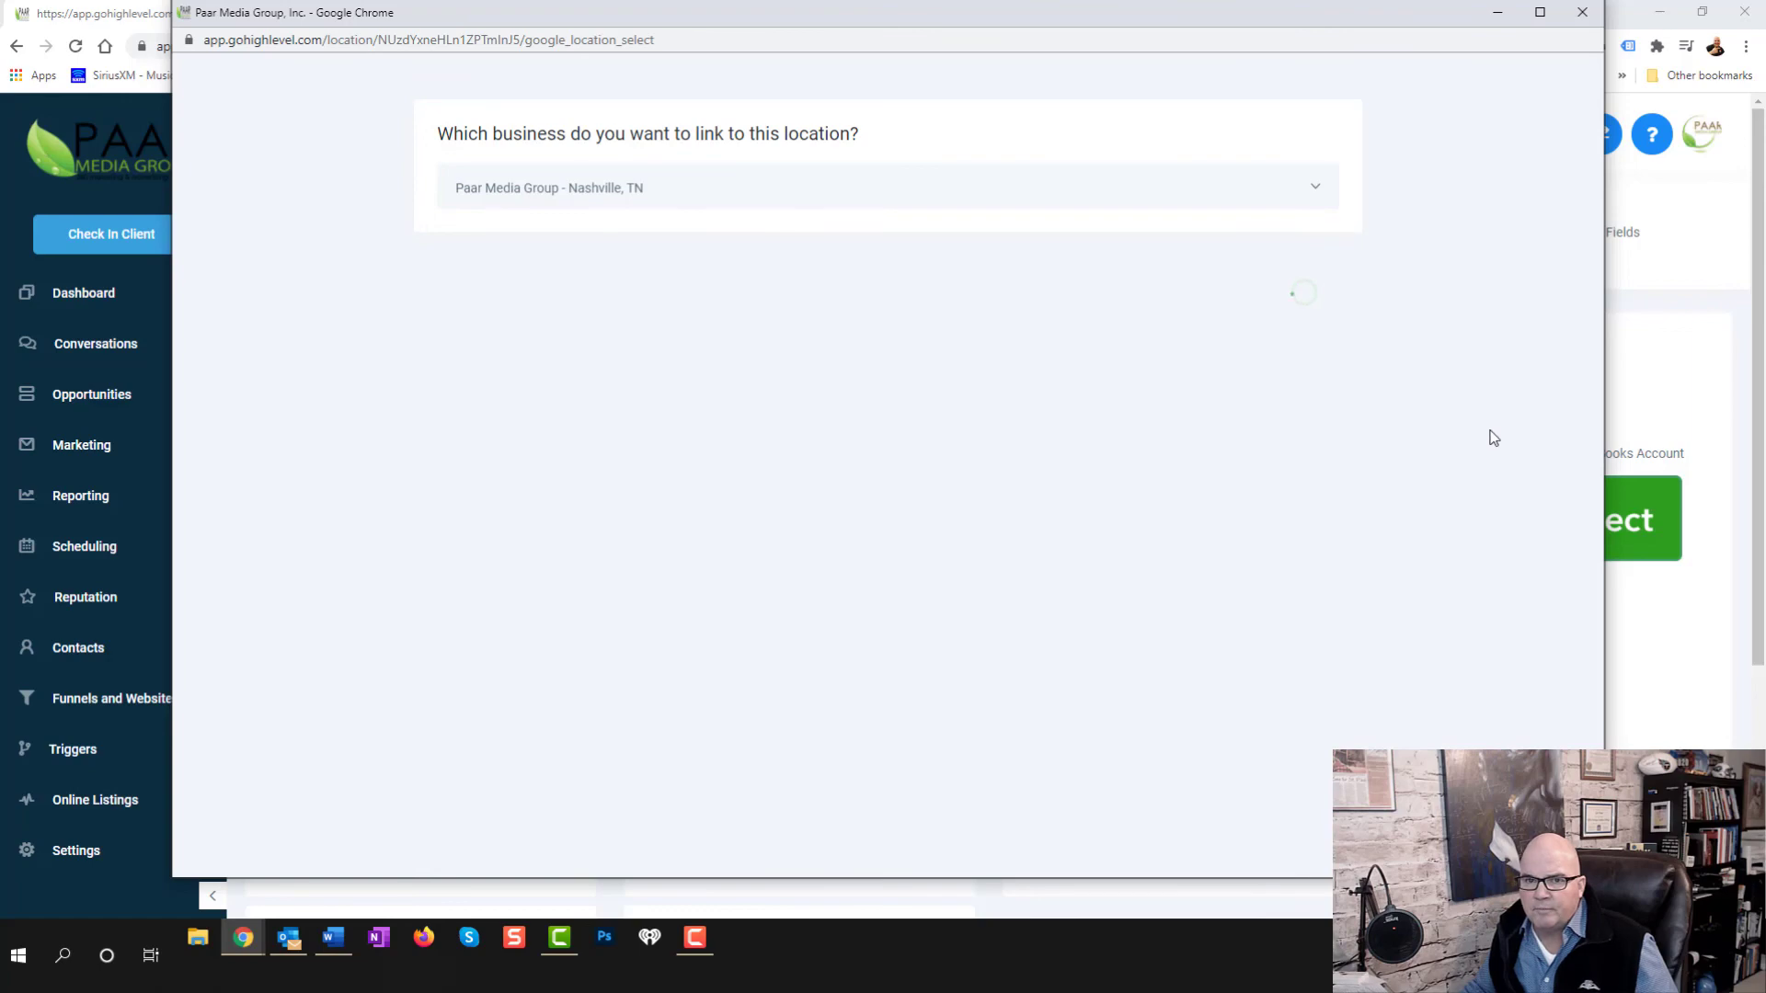